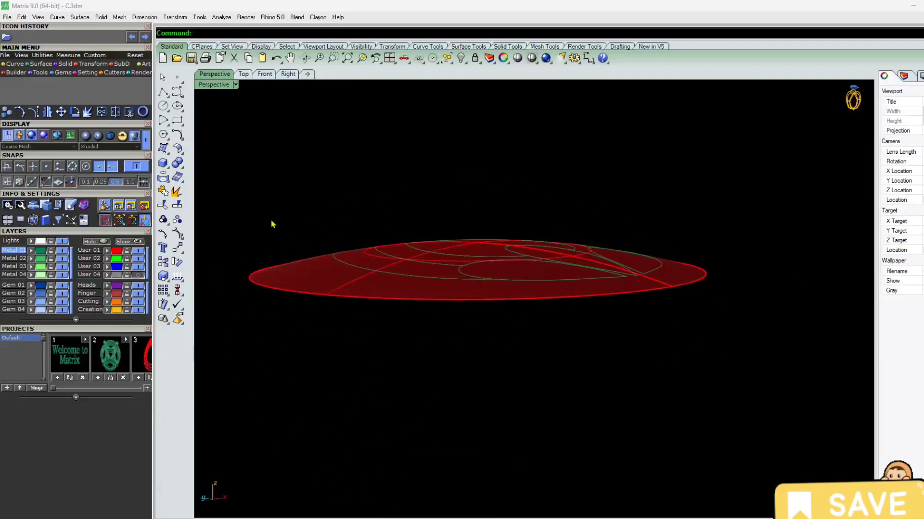
# Step: Draw a paraboloid dome over the petal design, with its focus at the origin 0 and its open end facing down
pyautogui.click(167, 171)
pyautogui.click(271, 172)
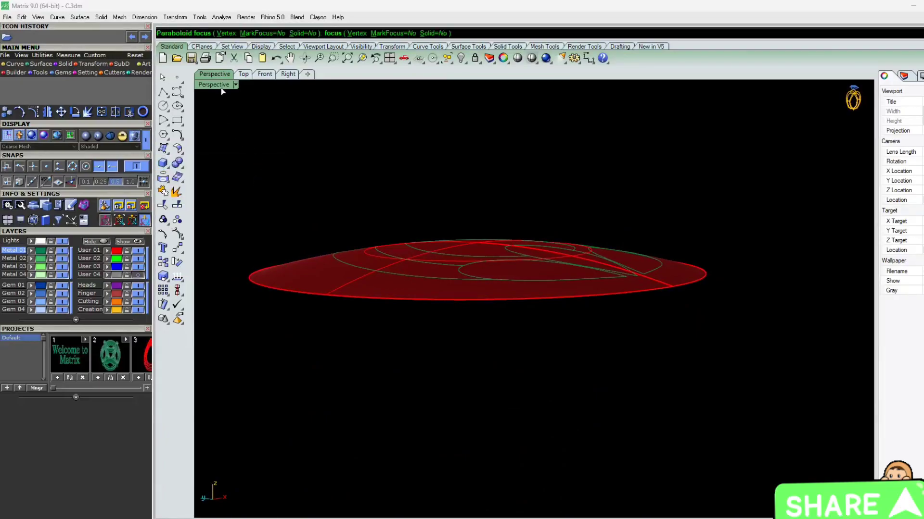
pyautogui.doubleClick(221, 86)
pyautogui.write('0')
pyautogui.press('Return')
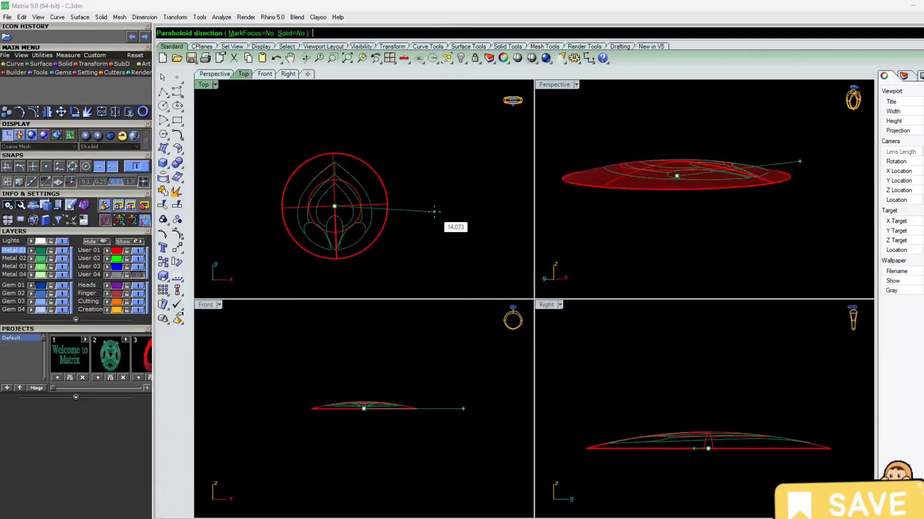
pyautogui.click(358, 479)
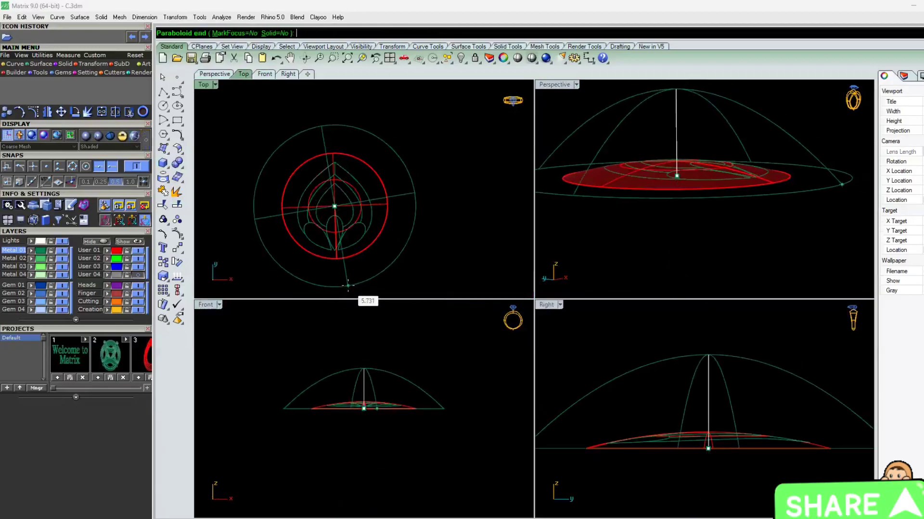
pyautogui.click(349, 283)
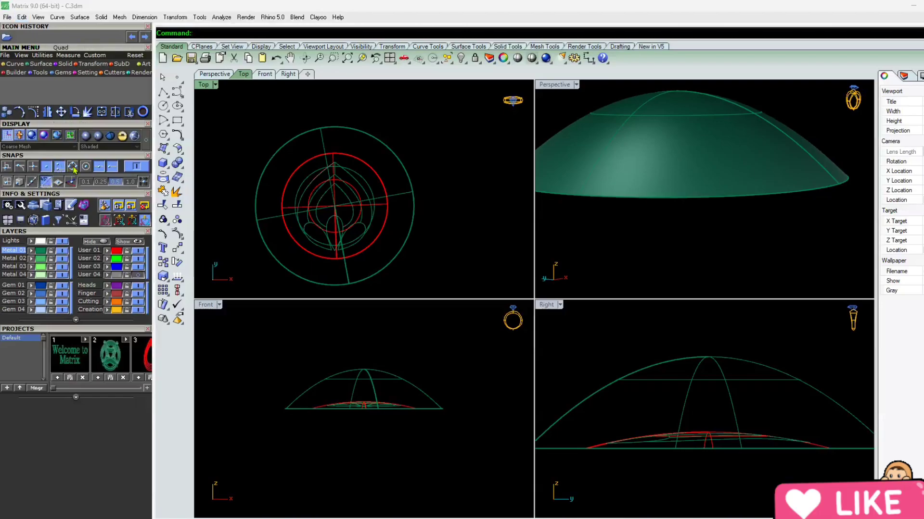
# Step: Try to flatten the new dome vertically with a one-directional scale from the origin 0, and delete the dome
pyautogui.click(674, 99)
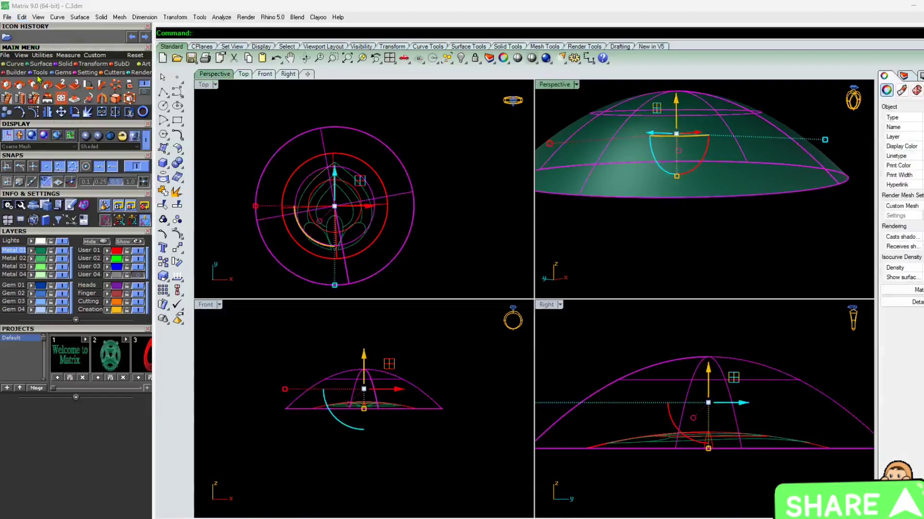
pyautogui.click(33, 86)
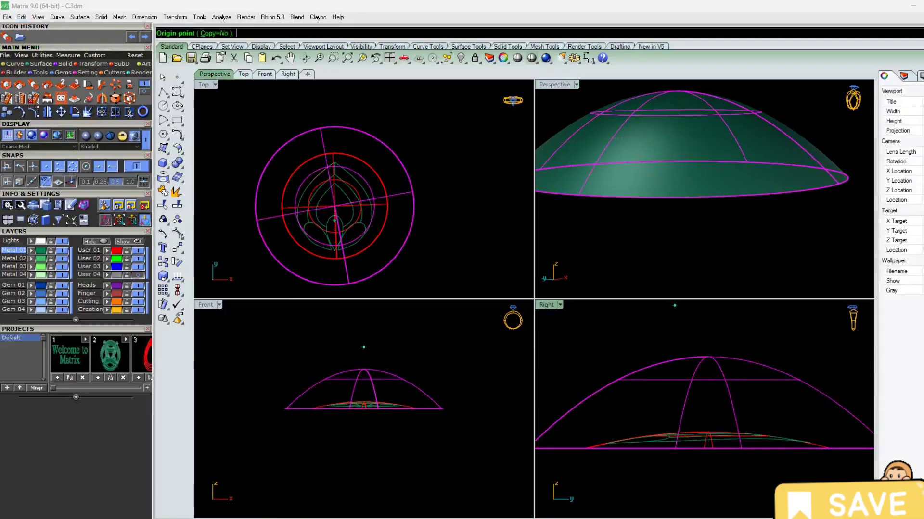
pyautogui.write('0')
pyautogui.press('Return')
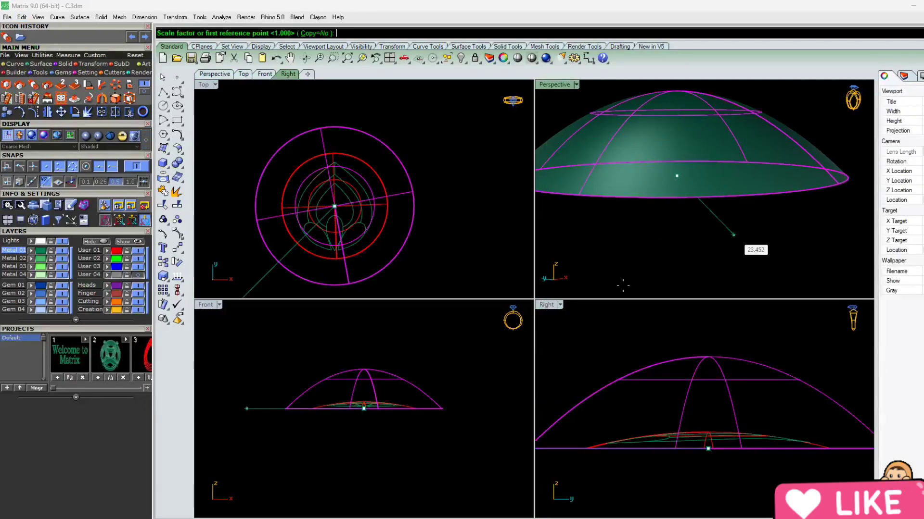
pyautogui.click(707, 355)
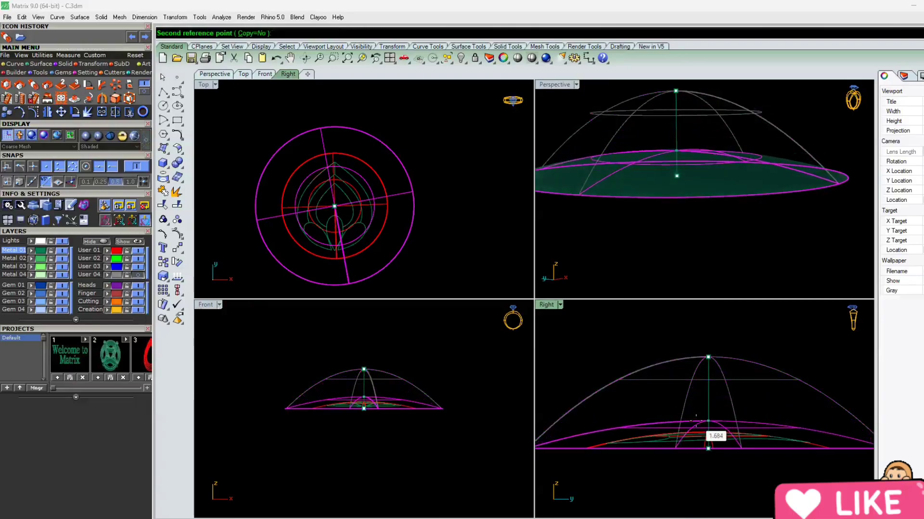
pyautogui.press('Escape')
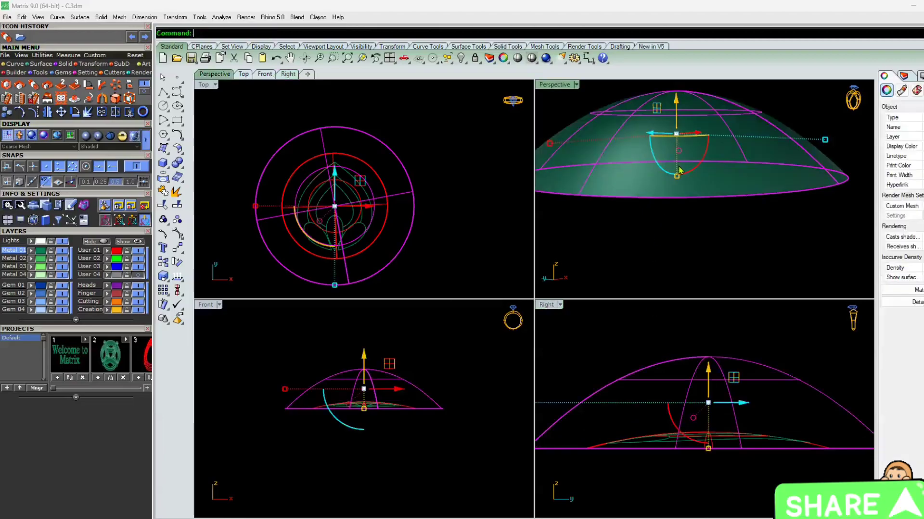
pyautogui.press('Delete')
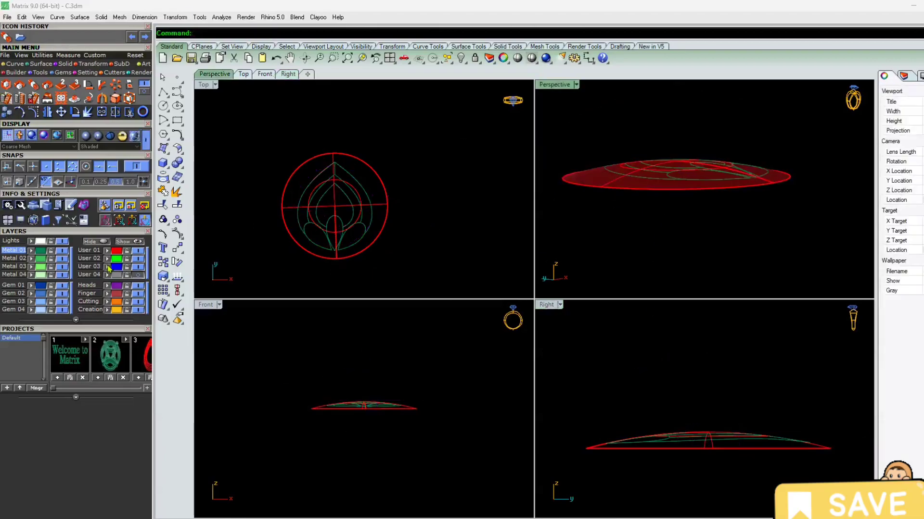
# Step: Hide the User 01 layer and enlarge the Perspective view to show only the petal curves
pyautogui.click(139, 250)
pyautogui.doubleClick(553, 85)
pyautogui.moveTo(402, 289); pyautogui.dragTo(455, 279, button='right')
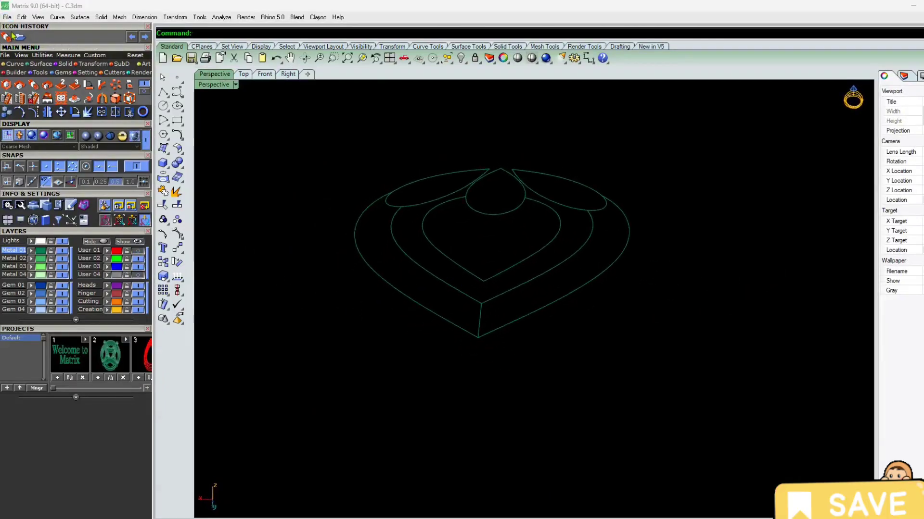
# Step: Sweep the short tip line along the outer and inner outline curves on one side with a two-rail sweep
pyautogui.click(41, 63)
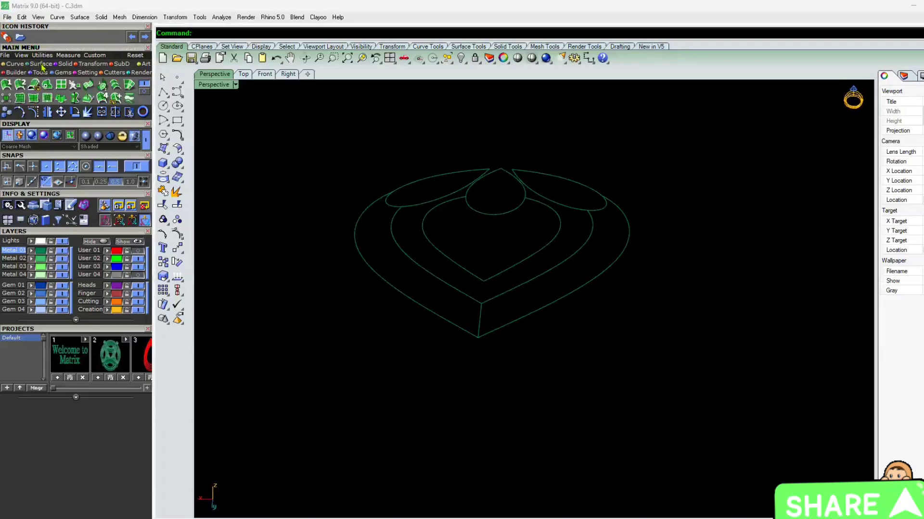
pyautogui.click(21, 85)
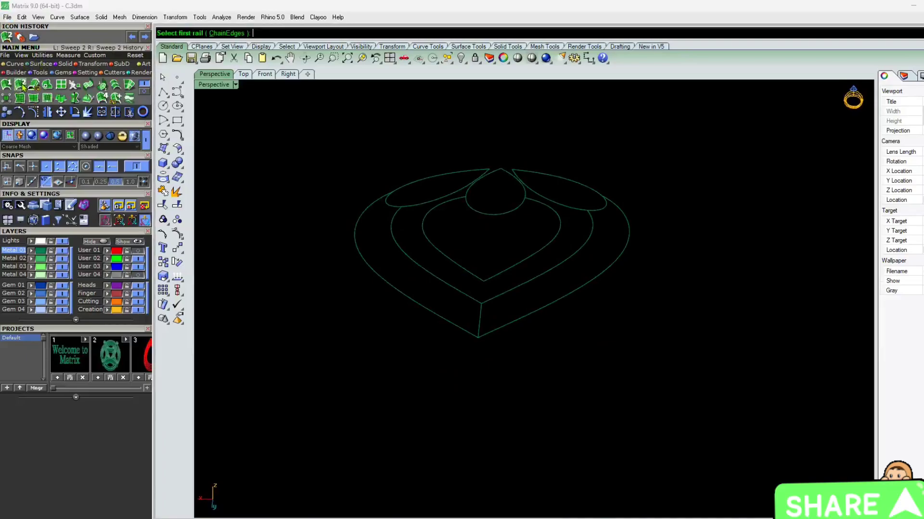
pyautogui.click(435, 285)
pyautogui.click(479, 314)
pyautogui.press('Return')
pyautogui.press('Return')
# Step: Create a matching two-rail sweep between the outer and inner outlines on the opposite side, using the same tip line
pyautogui.press('Return')
pyautogui.click(522, 323)
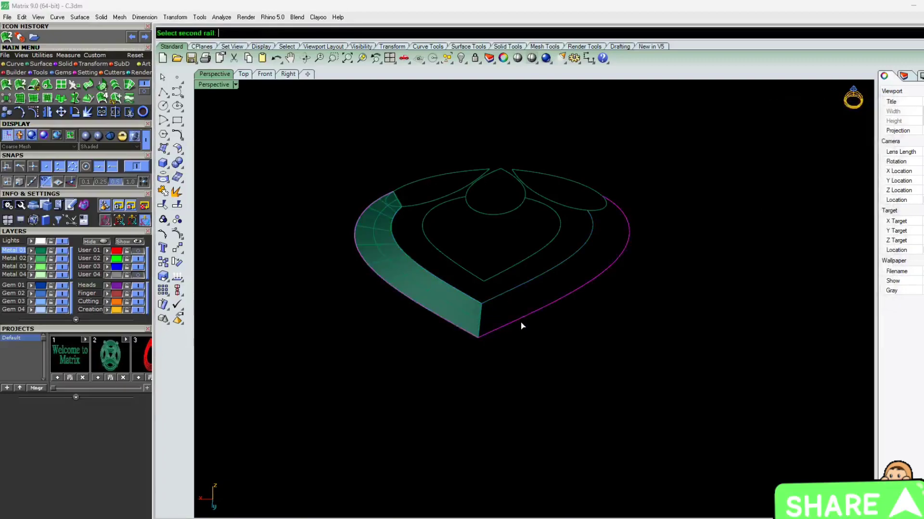
pyautogui.click(508, 298)
pyautogui.click(481, 319)
pyautogui.press('Return')
pyautogui.press('Return')
pyautogui.click(144, 92)
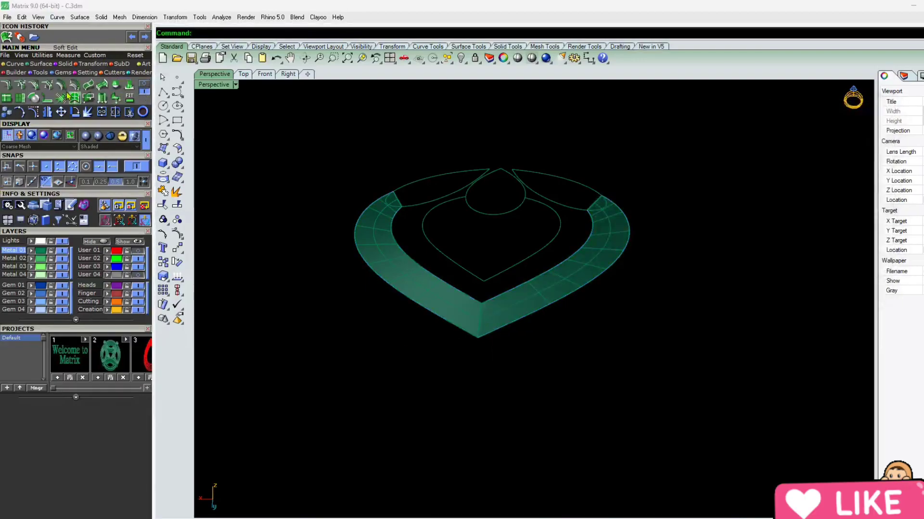
pyautogui.click(102, 87)
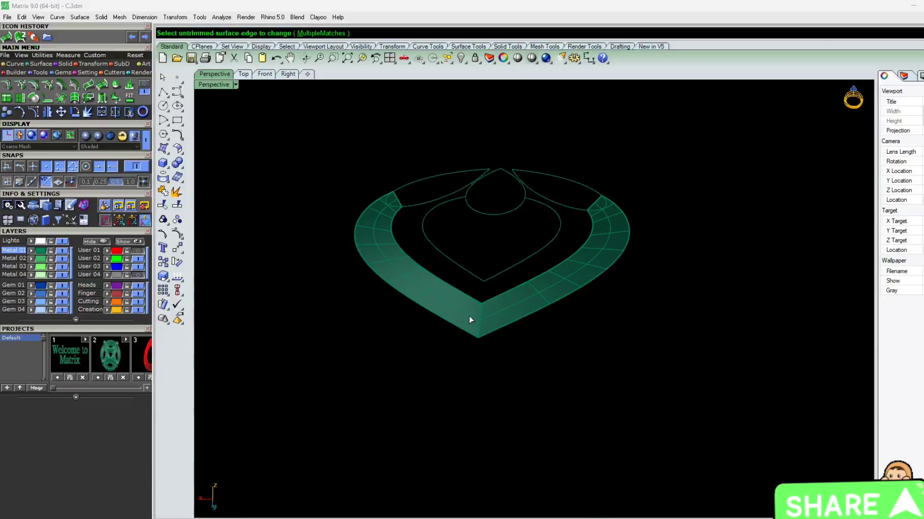
pyautogui.press('Escape')
# Step: Try to merge the two swept surfaces along their shared tip edge with the MS command
pyautogui.scroll(5, 383, 332)
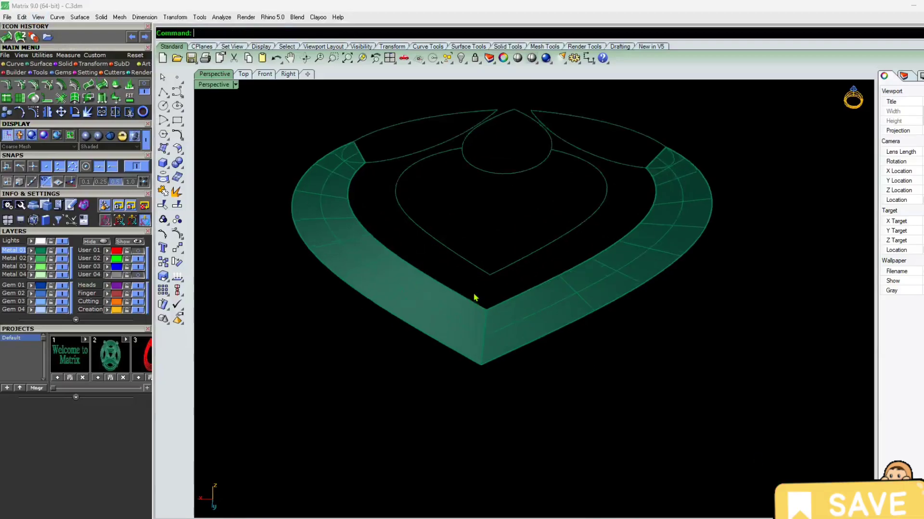
pyautogui.click(435, 327)
pyautogui.write('MS')
pyautogui.press('Return')
pyautogui.click(433, 324)
pyautogui.click(542, 353)
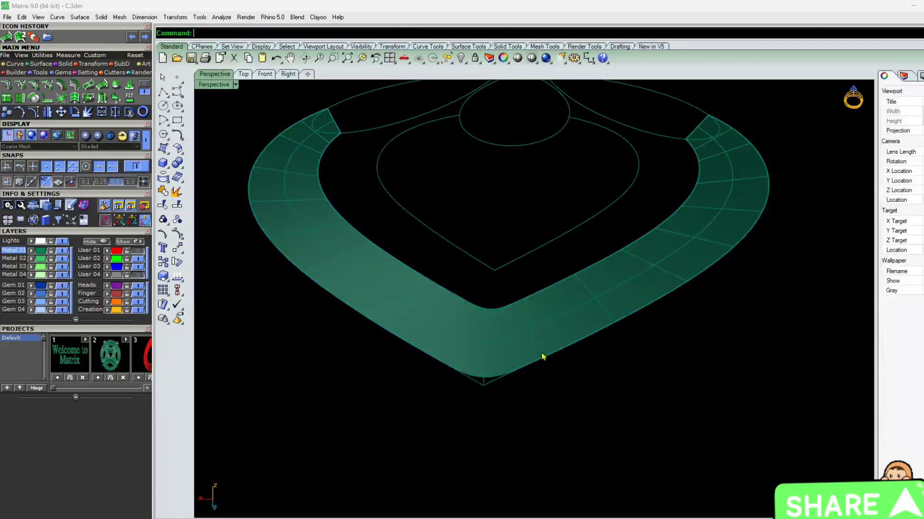
# Step: Undo the rounded merge and join the two swept halves into one surface with a sharp tip
pyautogui.scroll(-3, 435, 370)
pyautogui.moveTo(435, 371)
pyautogui.mouseDown(button='right')
pyautogui.moveTo(408, 362)
pyautogui.moveTo(418, 364)
pyautogui.mouseUp(button='right')
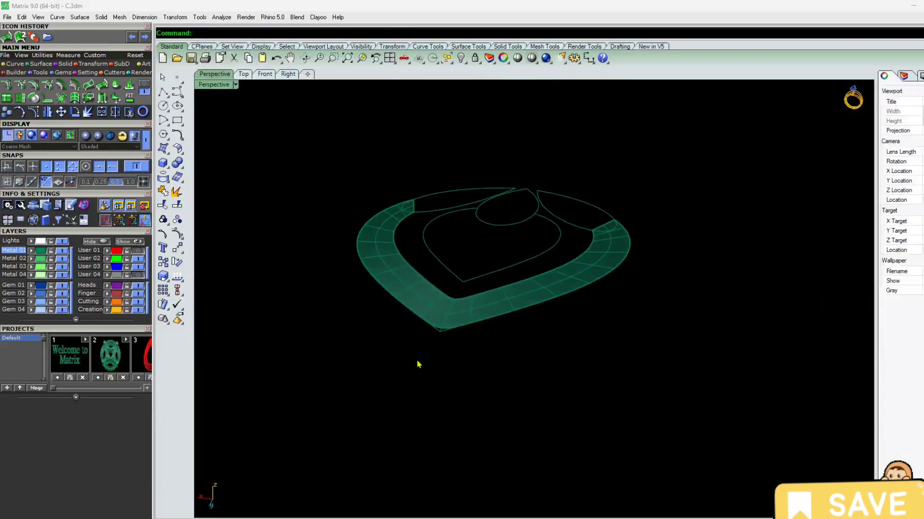
pyautogui.scroll(3, 441, 302)
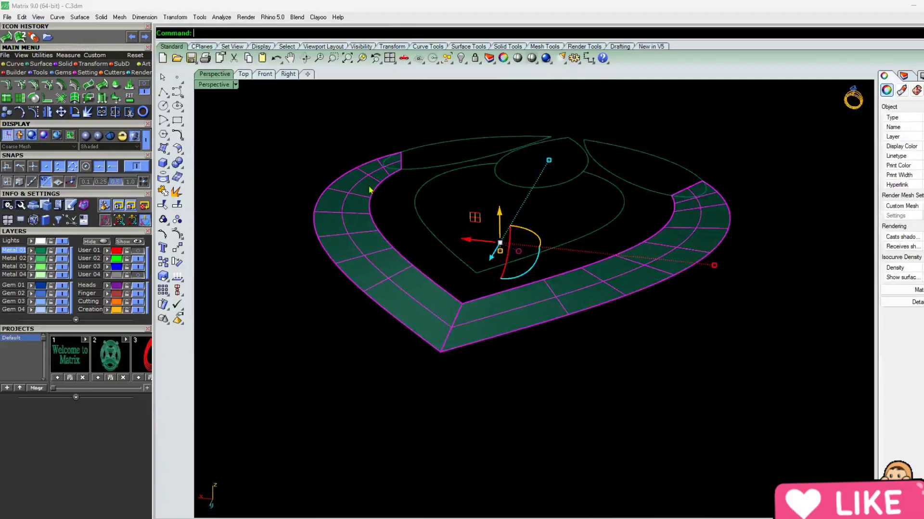
pyautogui.moveTo(379, 213); pyautogui.dragTo(475, 325, button='right')
pyautogui.press('Escape')
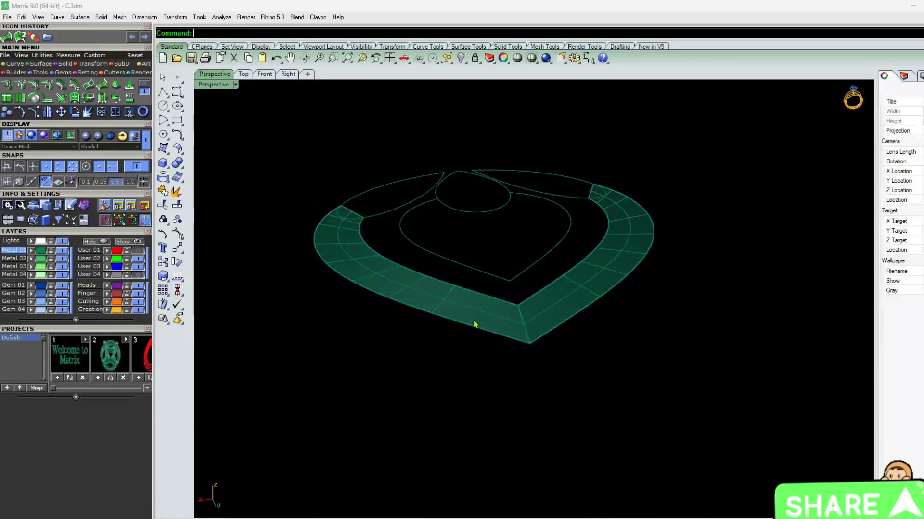
# Step: Examine the joined band's sharp tip and curvature from several angles
pyautogui.scroll(3, 471, 259)
pyautogui.scroll(-5, 425, 243)
pyautogui.moveTo(422, 241); pyautogui.dragTo(417, 279, button='right')
pyautogui.click(389, 284)
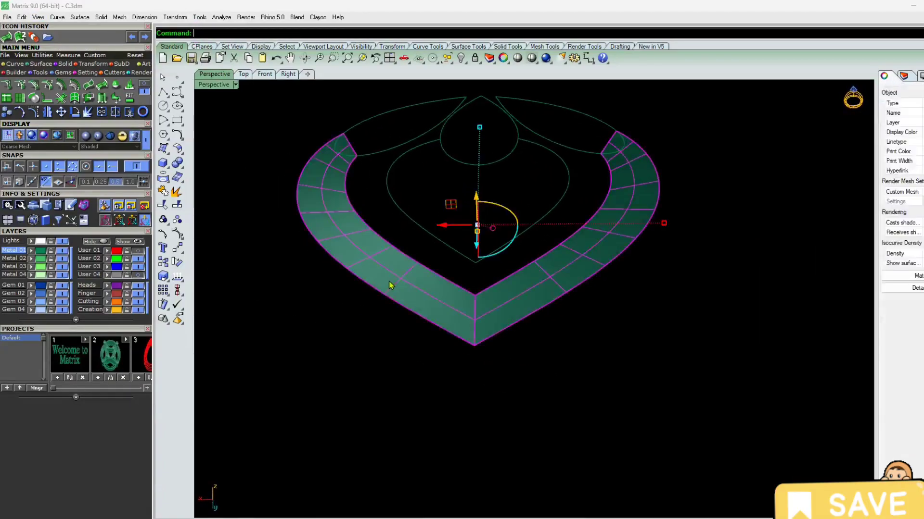
pyautogui.moveTo(348, 321); pyautogui.dragTo(497, 246, button='right')
pyautogui.scroll(-2, 497, 242)
pyautogui.click(386, 316)
pyautogui.moveTo(394, 309); pyautogui.dragTo(376, 298, button='right')
pyautogui.scroll(5, 404, 279)
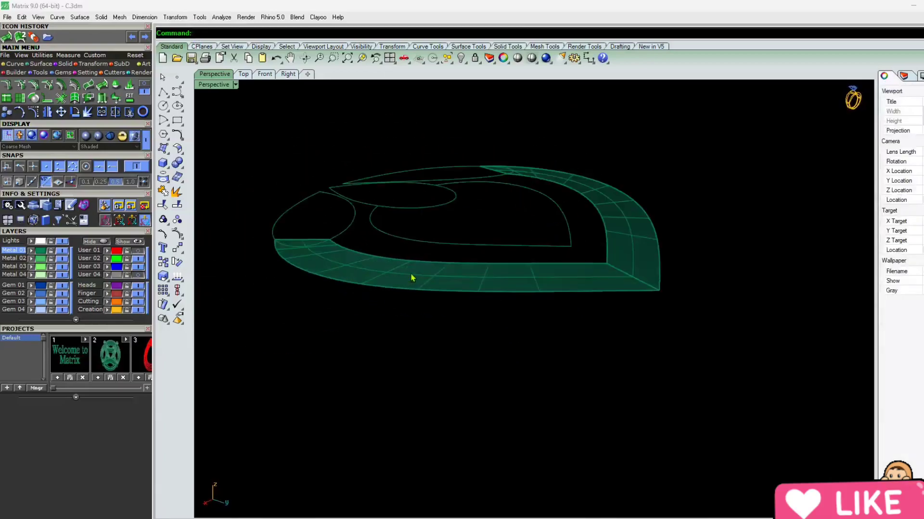
# Step: Offset the joined band surface downward by 0.7 as a solid with round corners
pyautogui.click(410, 275)
pyautogui.click(62, 88)
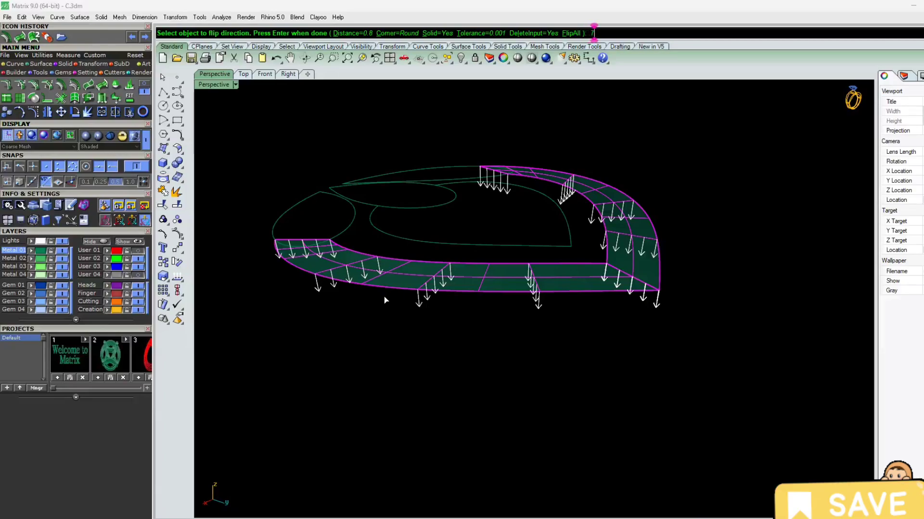
pyautogui.press('Return')
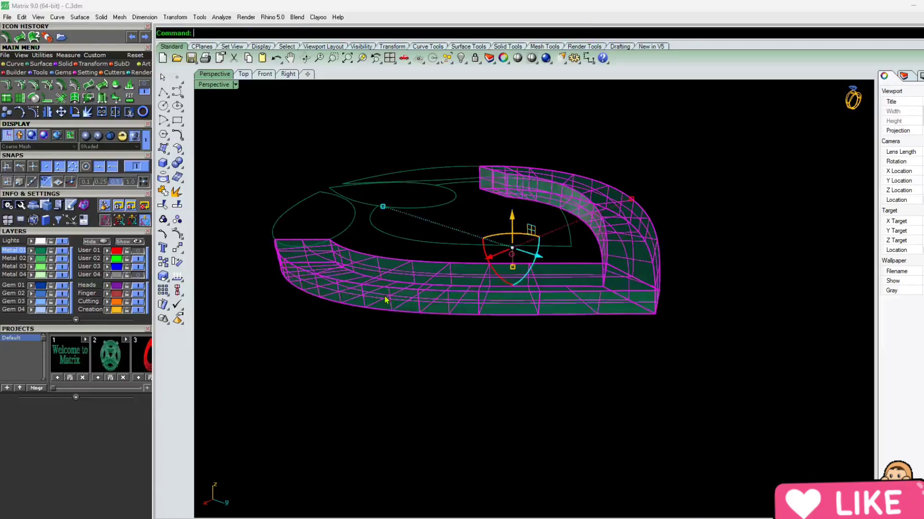
pyautogui.click(437, 340)
pyautogui.moveTo(438, 340); pyautogui.dragTo(334, 284, button='right')
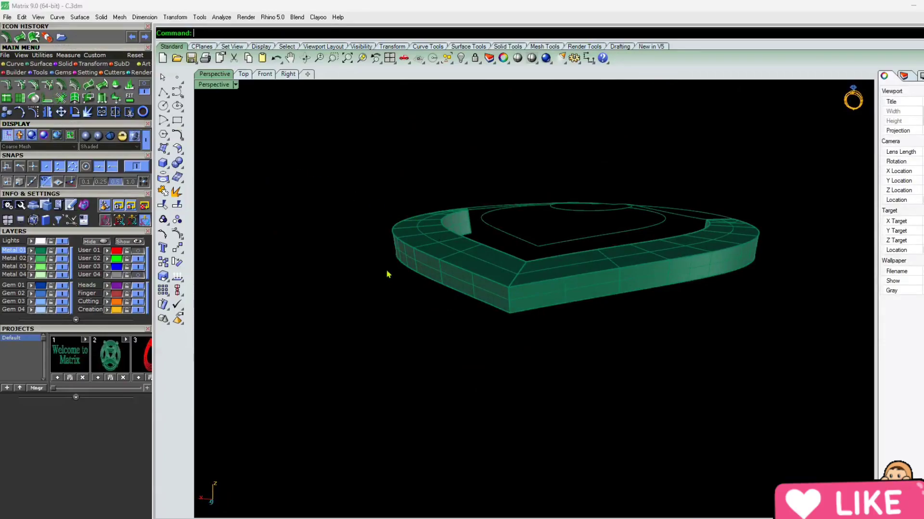
# Step: Draw a straight centre line through the middle drop-shaped petal from its pointed tip to its rounded end
pyautogui.moveTo(398, 284); pyautogui.dragTo(477, 307, button='right')
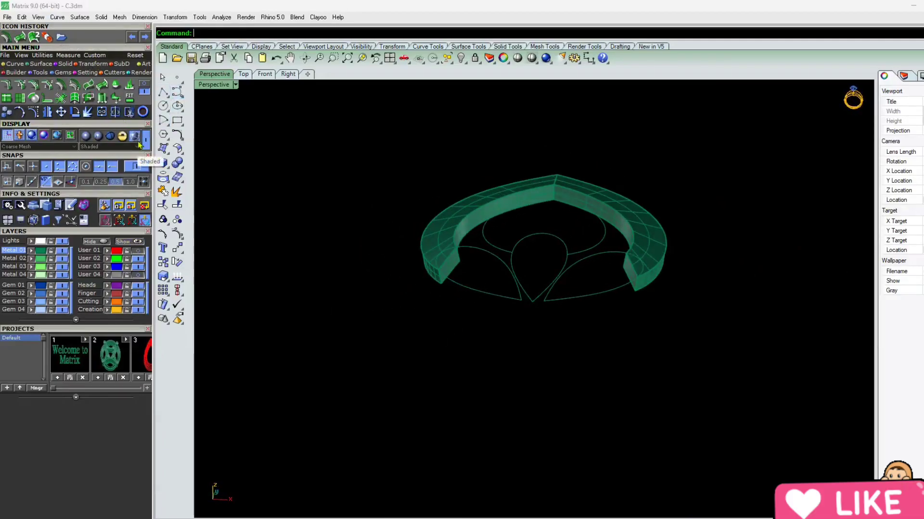
pyautogui.press('Return')
pyautogui.click(532, 302)
pyautogui.click(541, 234)
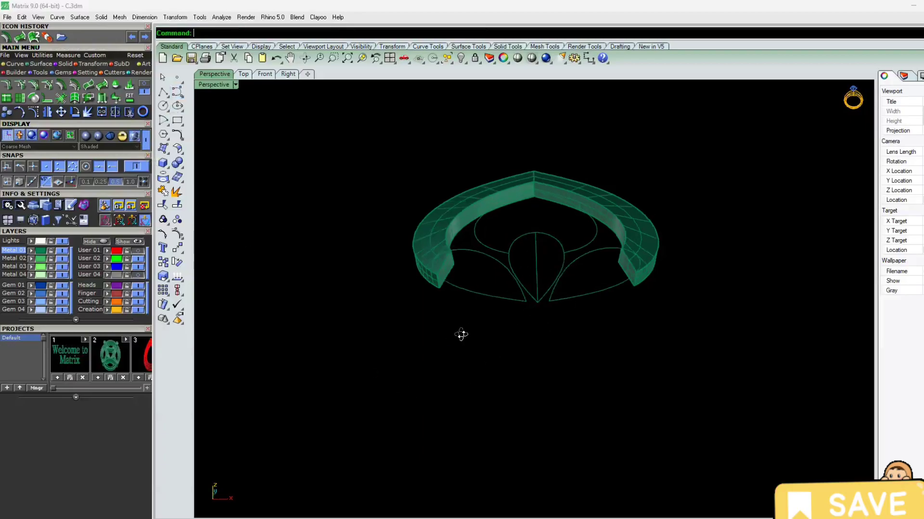
# Step: Move the solid band to the Finger layer and hide that layer
pyautogui.scroll(5, 507, 355)
pyautogui.click(457, 96)
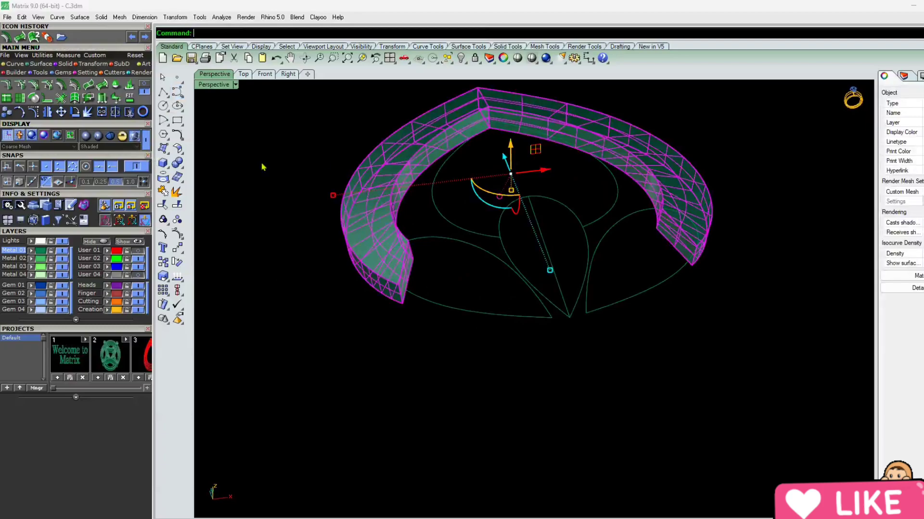
pyautogui.click(108, 293)
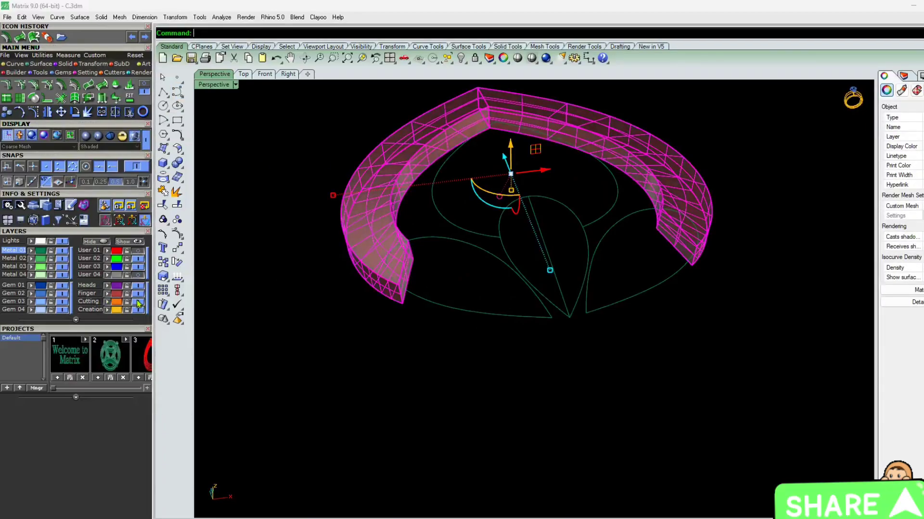
pyautogui.click(138, 294)
# Step: Draw a straight line through the left side petal from its pointed tip to its rounded end
pyautogui.scroll(4, 514, 318)
pyautogui.rightClick(519, 322)
pyautogui.click(570, 319)
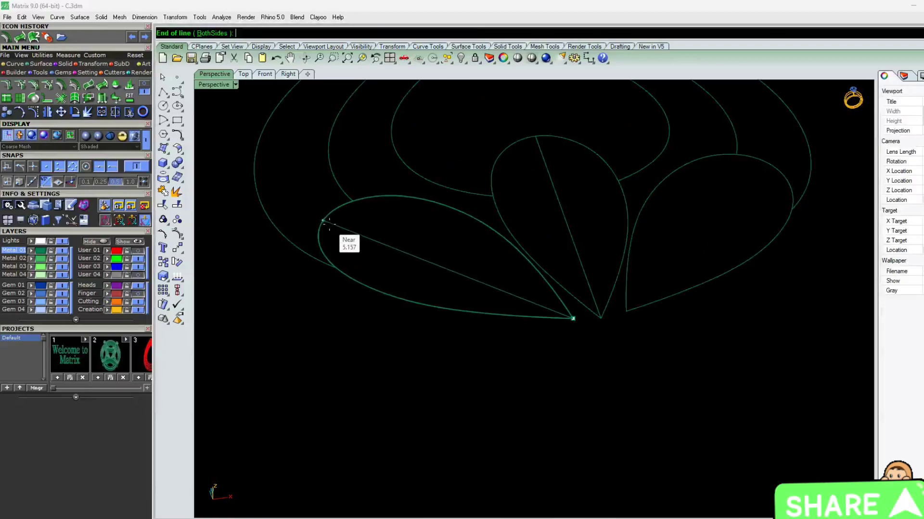
pyautogui.click(324, 221)
# Step: Rebuild the two petal centre lines with 4 points and degree 3, and display their control points
pyautogui.scroll(-7, 401, 274)
pyautogui.moveTo(402, 275); pyautogui.dragTo(432, 276, button='right')
pyautogui.scroll(6, 431, 276)
pyautogui.click(430, 272)
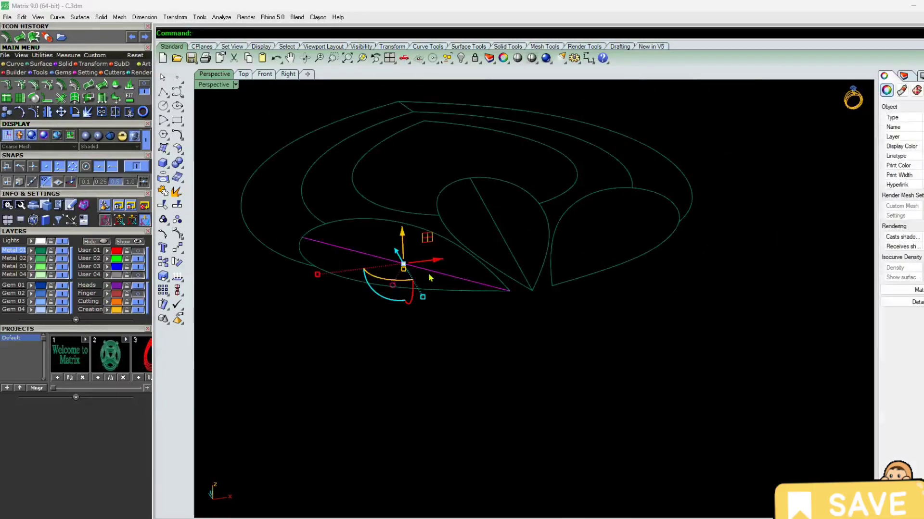
pyautogui.keyDown('shift'); pyautogui.click(510, 250); pyautogui.keyUp('shift')
pyautogui.write('Rebuild')
pyautogui.press('Return')
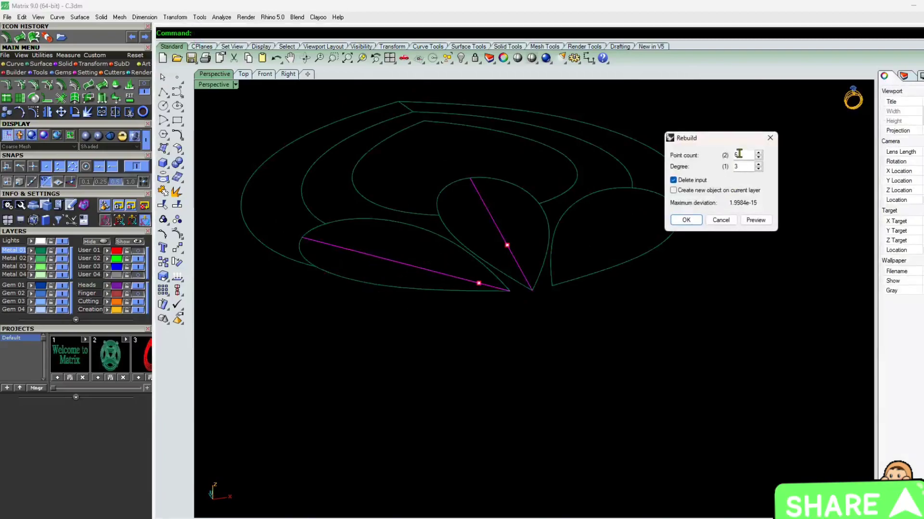
pyautogui.write('4')
pyautogui.press('Return')
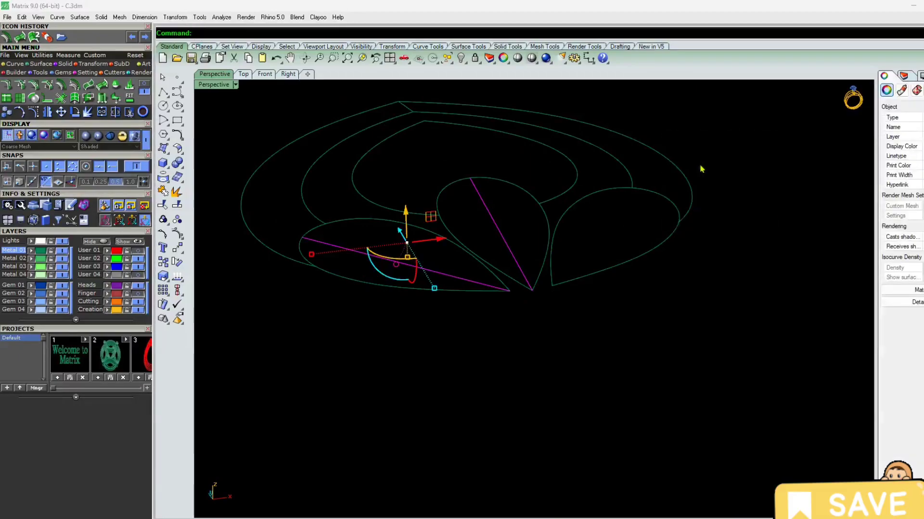
pyautogui.press('F10')
pyautogui.scroll(3, 429, 287)
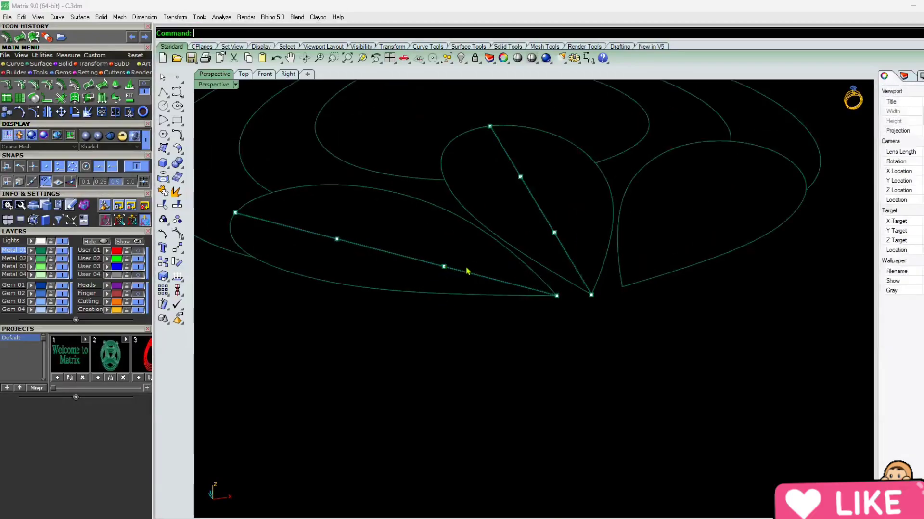
# Step: Raise the four inner control points of the middle and left petal centre lines to arch both curves upward
pyautogui.click(445, 260)
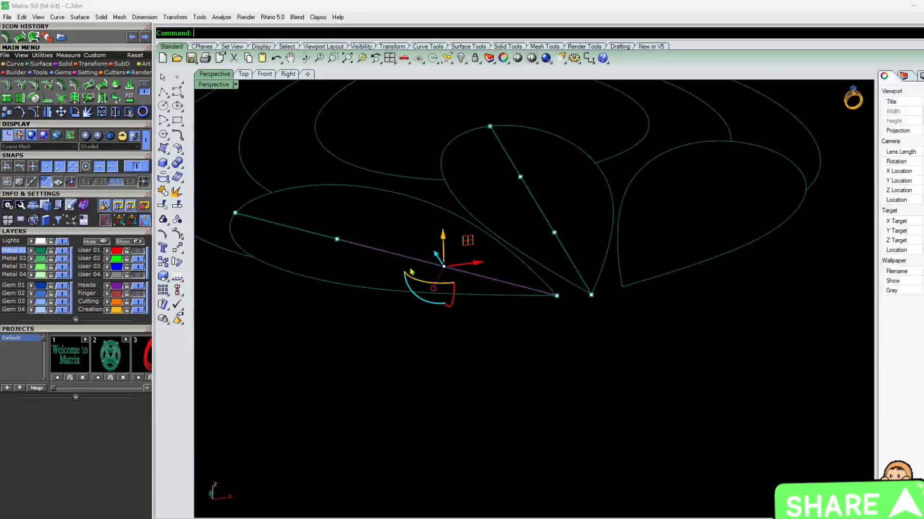
pyautogui.keyDown('shift'); pyautogui.moveTo(513, 189); pyautogui.dragTo(513, 189); pyautogui.keyUp('shift')
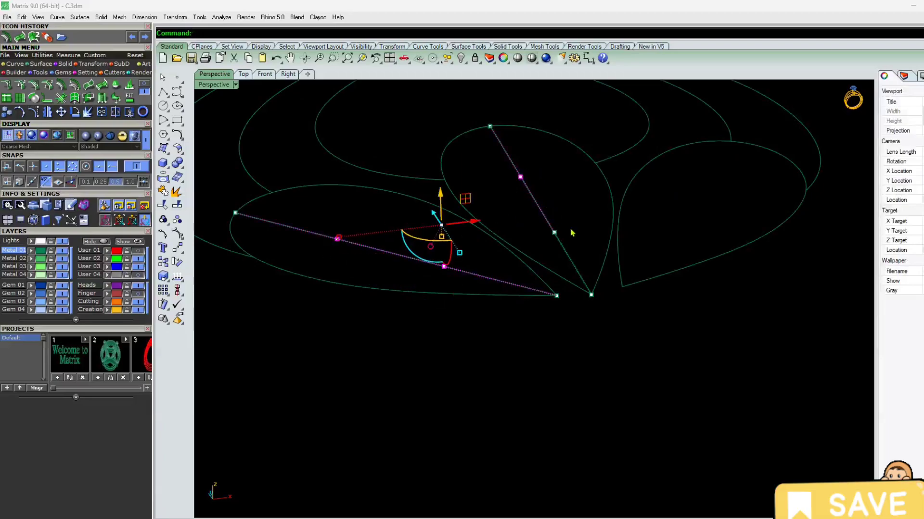
pyautogui.moveTo(541, 268); pyautogui.dragTo(504, 239, button='right')
pyautogui.moveTo(493, 223); pyautogui.dragTo(473, 160)
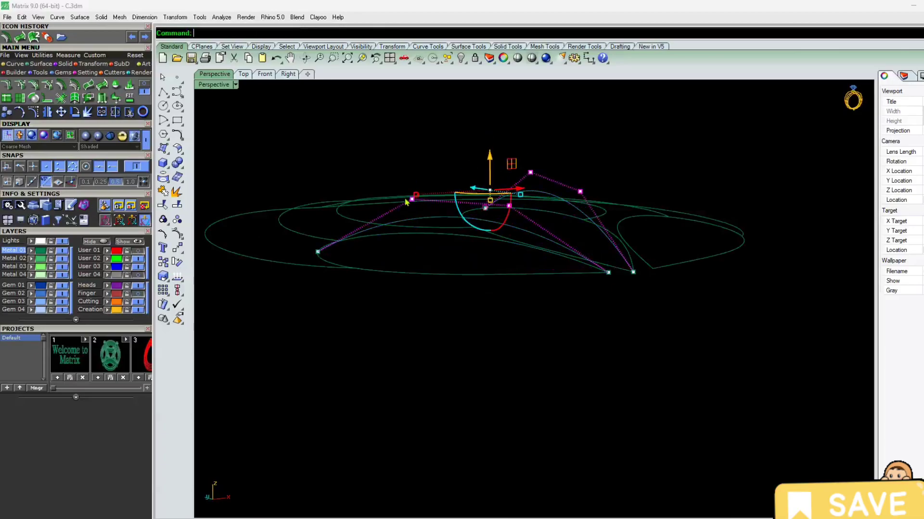
# Step: Raise the inner control point nearest the rounded end on both petal centre curves even higher
pyautogui.click(411, 200)
pyautogui.keyDown('shift'); pyautogui.click(530, 173); pyautogui.keyUp('shift')
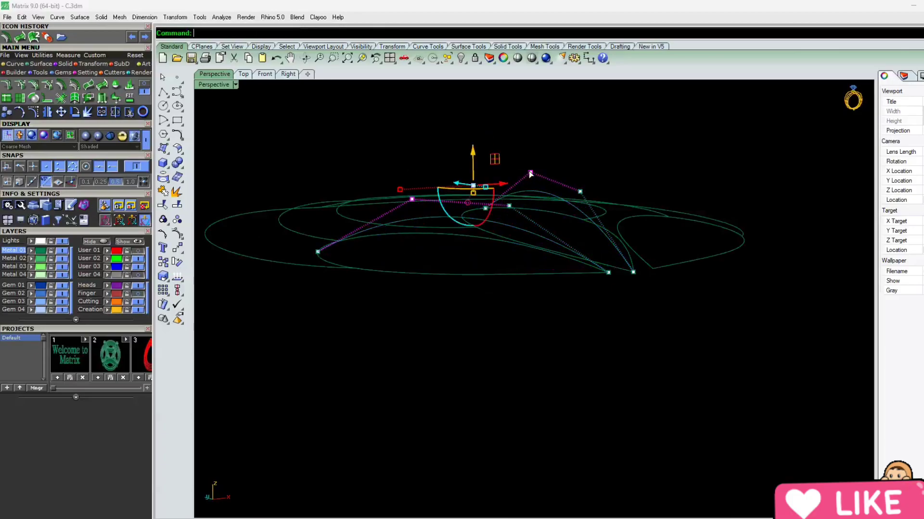
pyautogui.moveTo(473, 159); pyautogui.dragTo(446, 119)
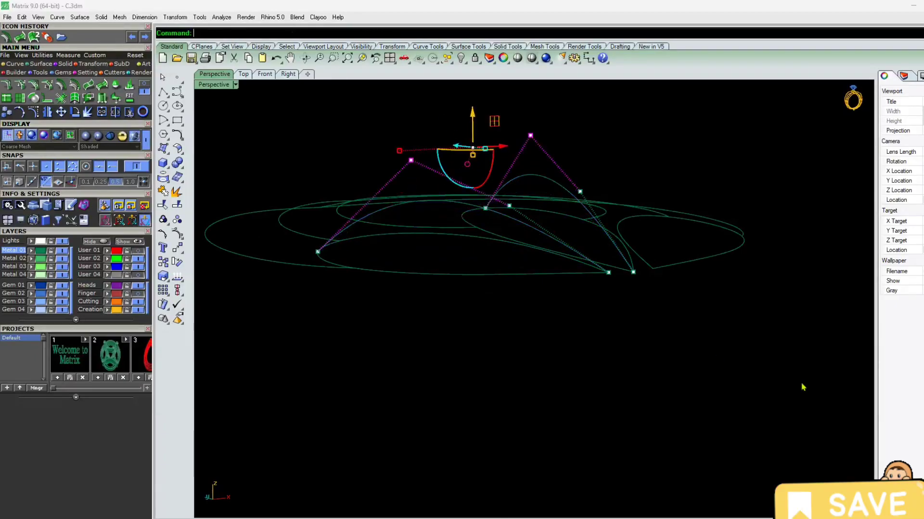
# Step: Show the reference picture to compare the arched curves with the drawing, hide it again and turn the control points off
pyautogui.click(138, 276)
pyautogui.scroll(-3, 404, 217)
pyautogui.moveTo(407, 223); pyautogui.dragTo(421, 300, button='right')
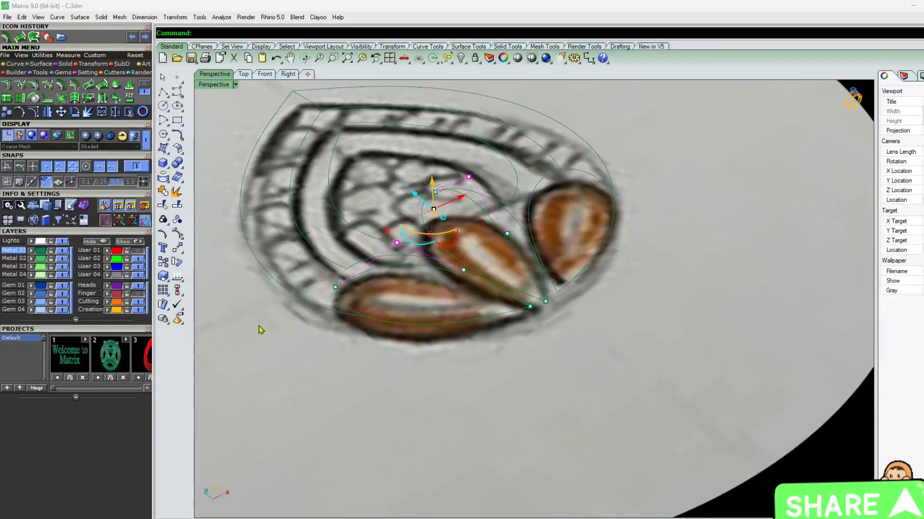
pyautogui.click(136, 276)
pyautogui.moveTo(419, 349); pyautogui.dragTo(427, 289, button='right')
pyautogui.press('Escape')
pyautogui.press('Escape')
# Step: Rebuild the arched centre curves of the left and middle petals together
pyautogui.moveTo(463, 255); pyautogui.dragTo(402, 254, button='right')
pyautogui.click(416, 239)
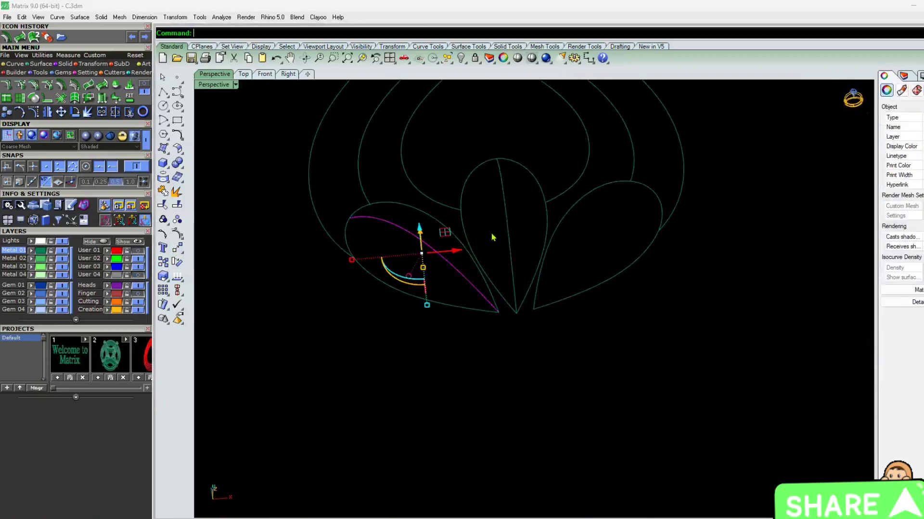
pyautogui.keyDown('shift'); pyautogui.click(510, 236); pyautogui.keyUp('shift')
pyautogui.write('rb')
pyautogui.press('Return')
pyautogui.press('Return')
pyautogui.click(434, 390)
# Step: Patch a surface through the middle petal's outline and centre curve with 10 U spans, 10 V spans and stiffness 9
pyautogui.scroll(4, 511, 318)
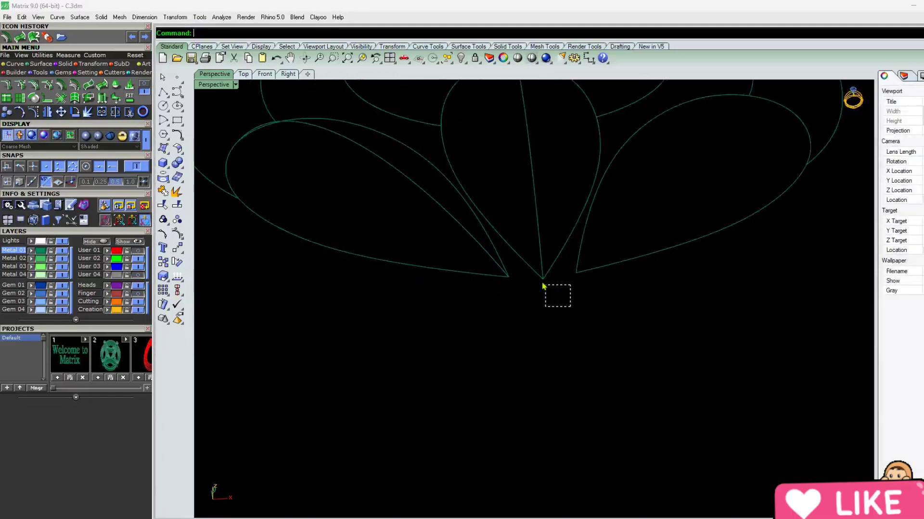
pyautogui.moveTo(548, 291); pyautogui.dragTo(529, 271)
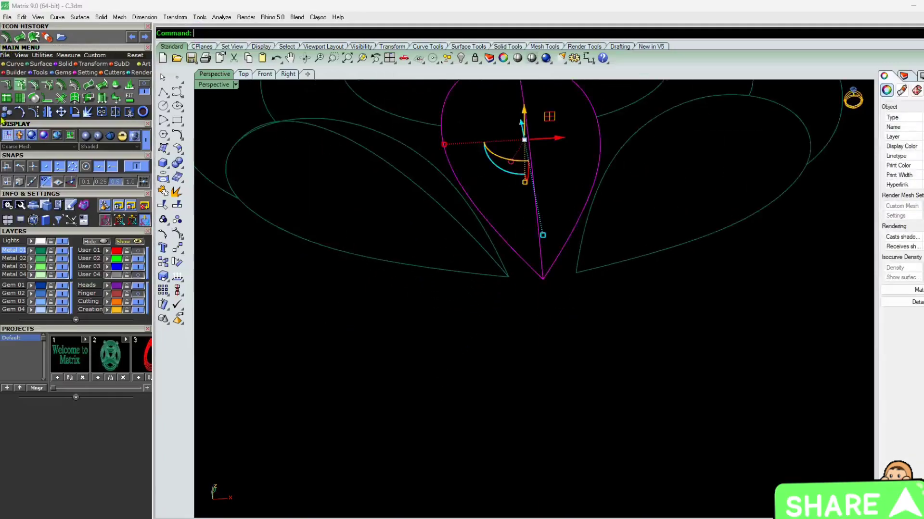
pyautogui.click(42, 55)
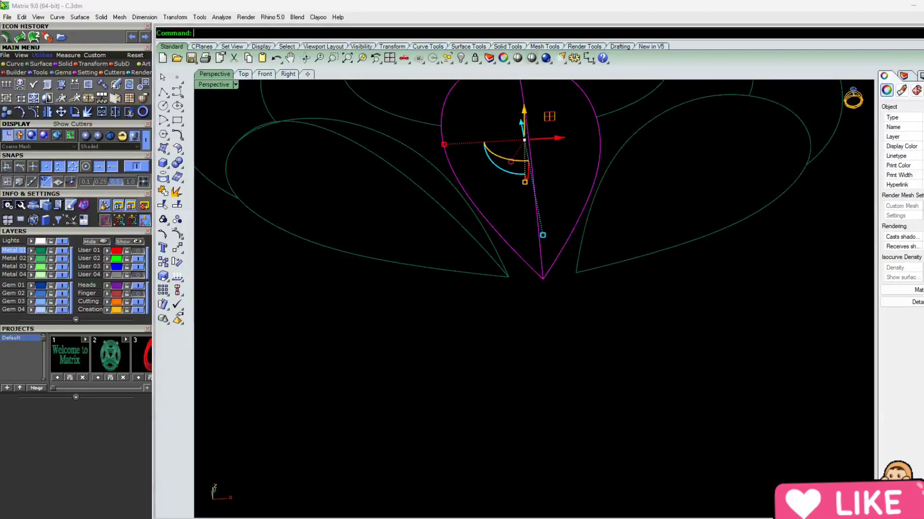
pyautogui.click(39, 63)
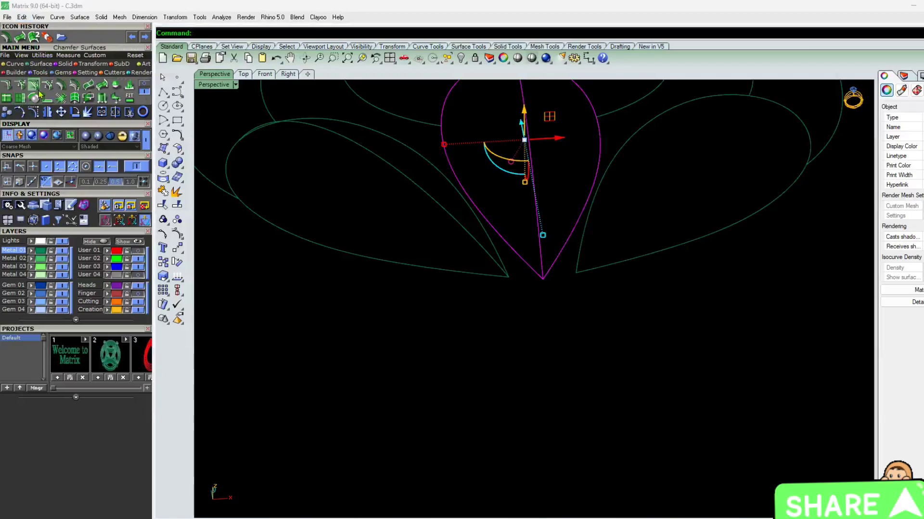
pyautogui.click(146, 84)
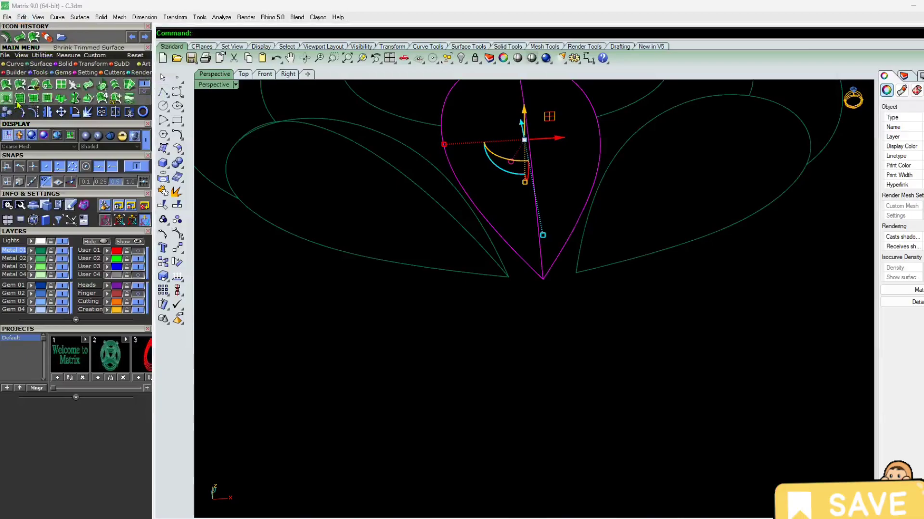
pyautogui.click(21, 102)
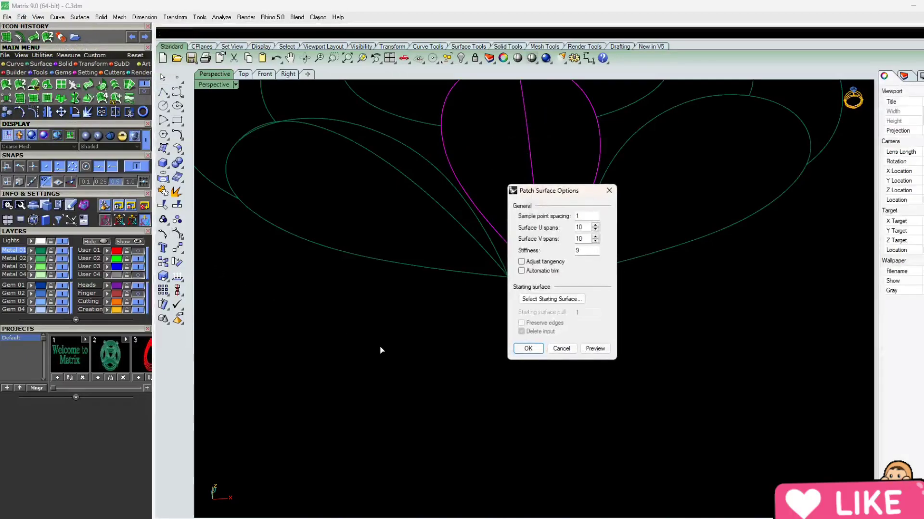
pyautogui.press('Return')
# Step: Split the middle patch surface with the petal outline and delete the part outside it
pyautogui.moveTo(383, 360); pyautogui.dragTo(445, 308, button='right')
pyautogui.click(467, 313)
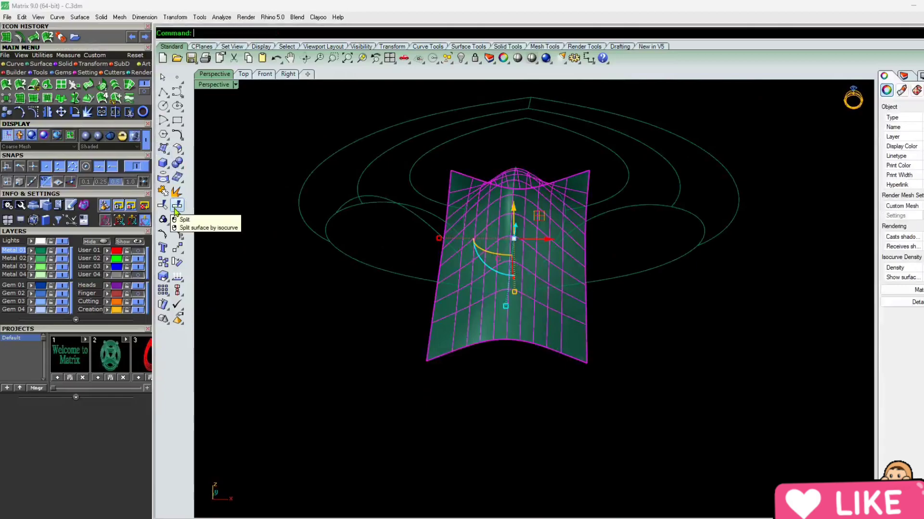
pyautogui.click(177, 204)
pyautogui.moveTo(490, 361); pyautogui.dragTo(561, 231, button='right')
pyautogui.press('Return')
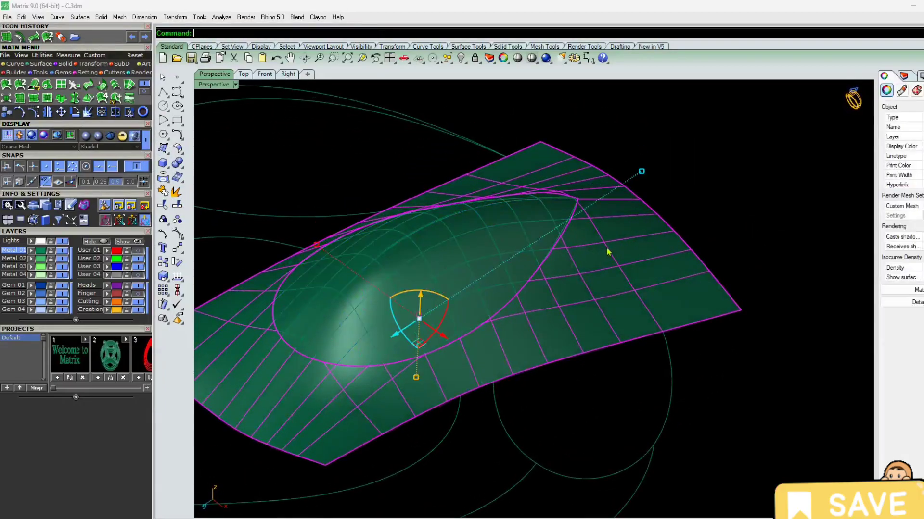
pyautogui.press('Delete')
# Step: Inspect the trimmed middle petal surface from the side with a layer's visibility temporarily toggled
pyautogui.moveTo(609, 252); pyautogui.dragTo(210, 321, button='right')
pyautogui.click(138, 287)
pyautogui.scroll(-4, 289, 250)
pyautogui.moveTo(289, 250)
pyautogui.mouseDown(button='right')
pyautogui.moveTo(203, 262)
pyautogui.moveTo(289, 233)
pyautogui.moveTo(441, 262)
pyautogui.mouseUp(button='right')
pyautogui.click(138, 285)
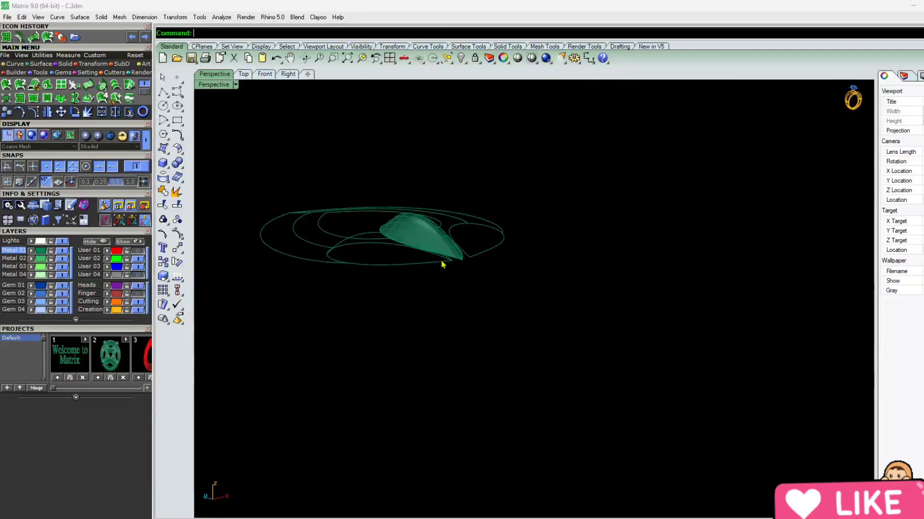
pyautogui.scroll(4, 434, 250)
# Step: Undo the trimming, split and patch surface of the middle petal
pyautogui.hotkey('ctrl', 'z')
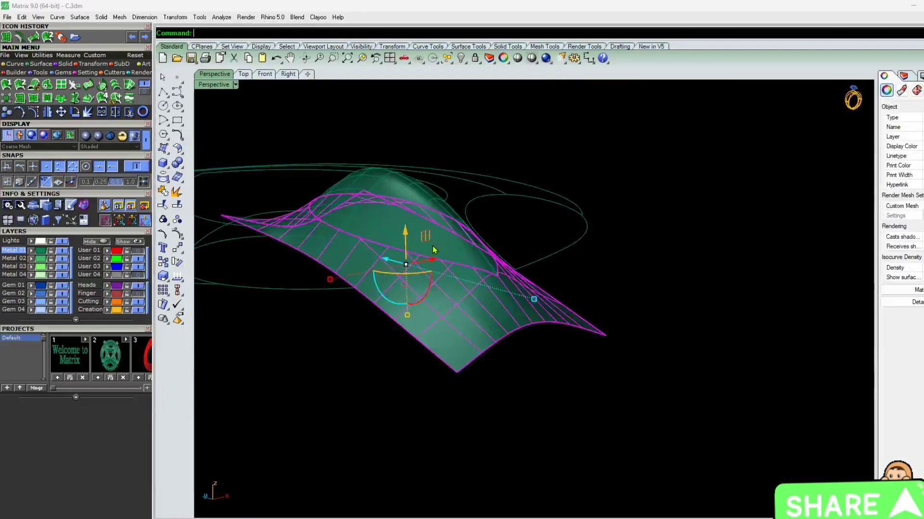
pyautogui.press('Delete')
pyautogui.hotkey('ctrl', 'z')
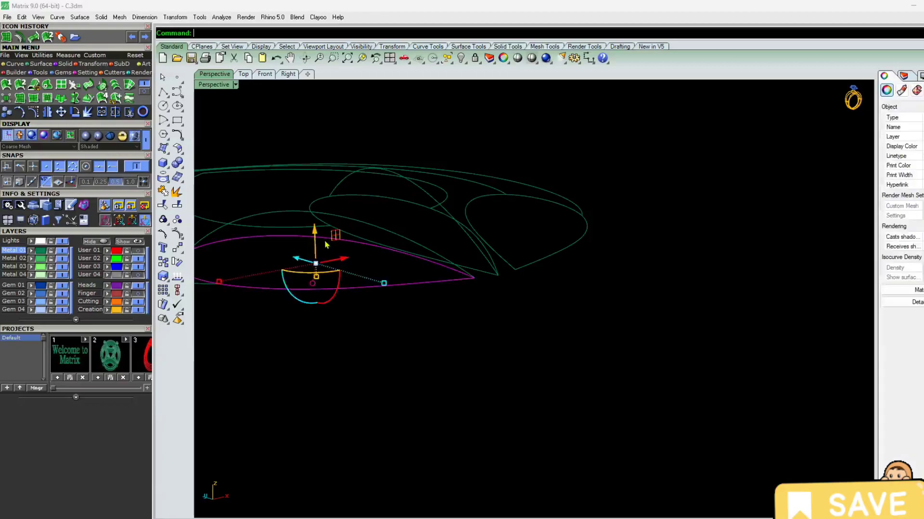
pyautogui.keyDown('shift'); pyautogui.click(426, 194); pyautogui.keyUp('shift')
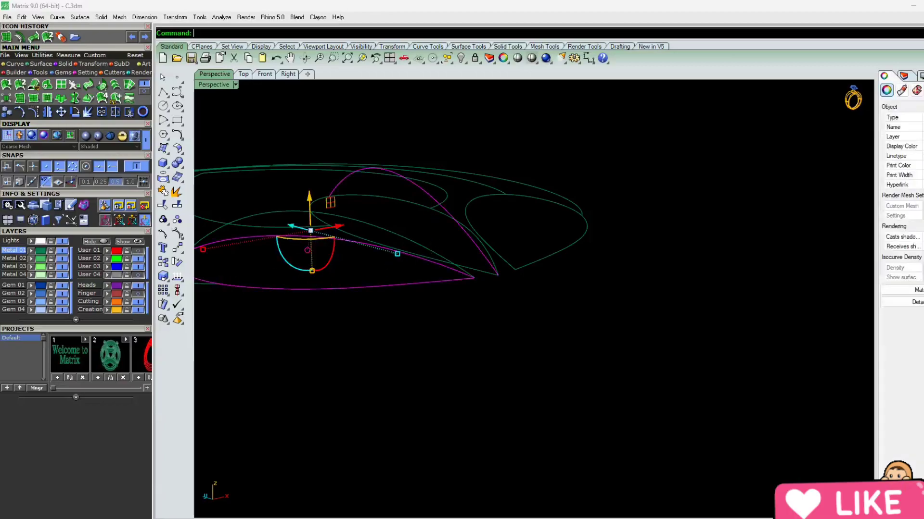
pyautogui.press('F10')
pyautogui.press('Escape')
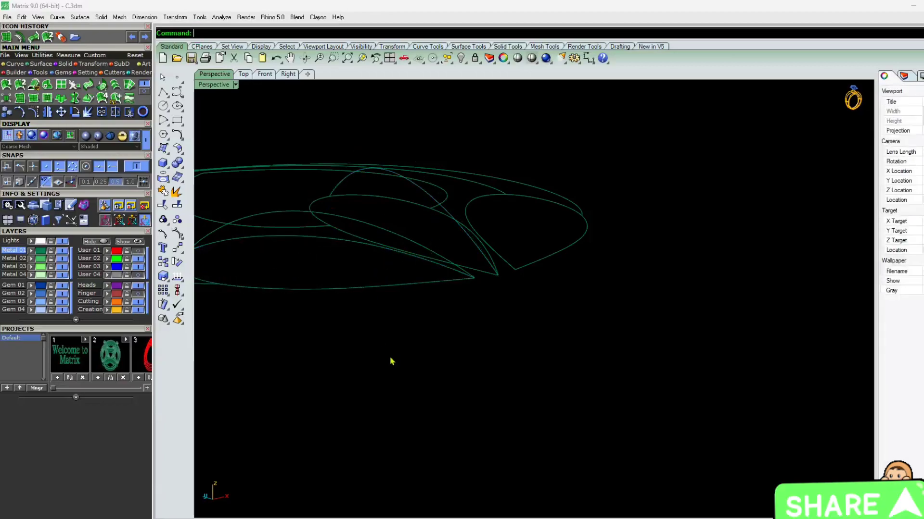
# Step: Display the control points of the arched centre curves in the left and middle petals
pyautogui.moveTo(390, 359); pyautogui.dragTo(279, 377, button='right')
pyautogui.scroll(2, 428, 256)
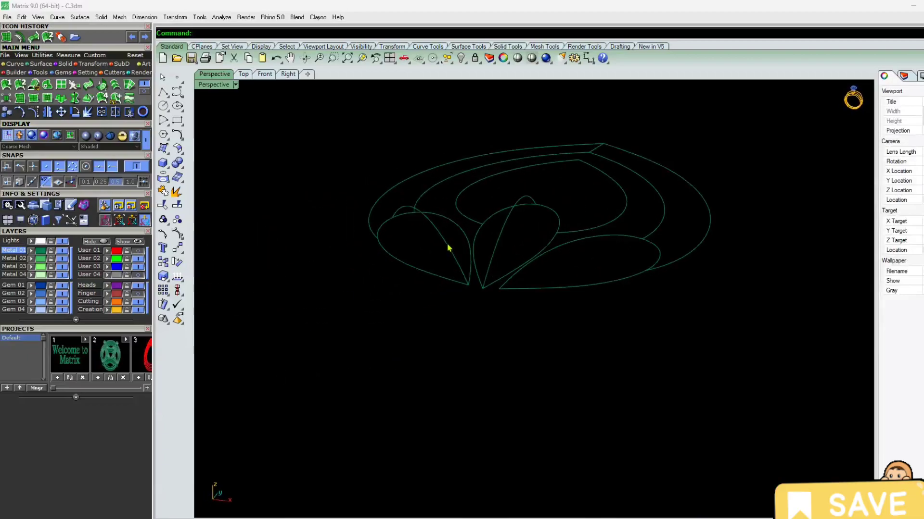
pyautogui.click(448, 248)
pyautogui.keyDown('shift'); pyautogui.click(501, 245); pyautogui.keyUp('shift')
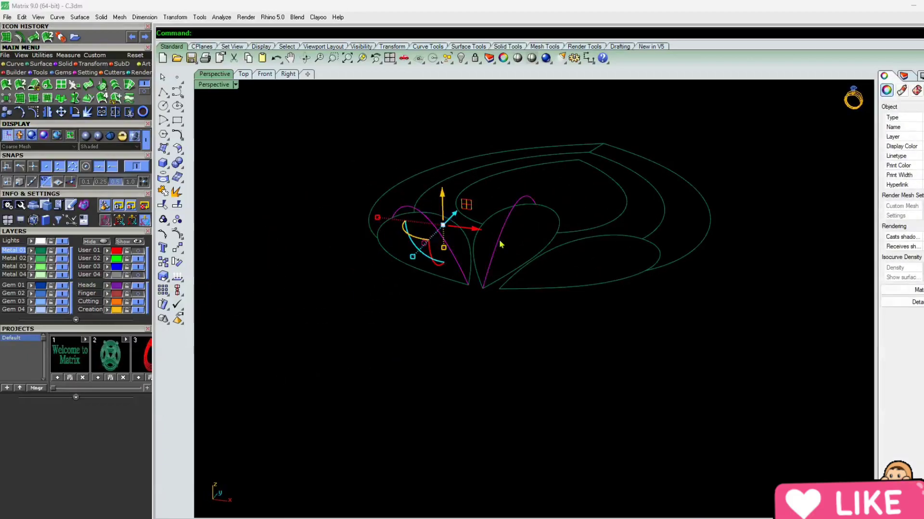
pyautogui.press('F10')
pyautogui.moveTo(481, 311); pyautogui.dragTo(550, 298, button='right')
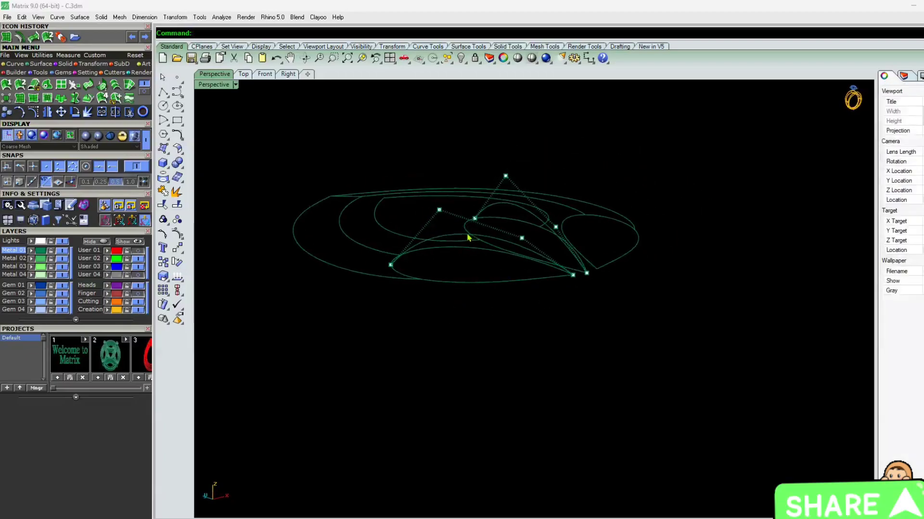
# Step: Lower the inner control points of both petal centre curves slightly to flatten the arches, and turn the points off
pyautogui.click(440, 213)
pyautogui.keyDown('shift'); pyautogui.click(523, 240); pyautogui.keyUp('shift')
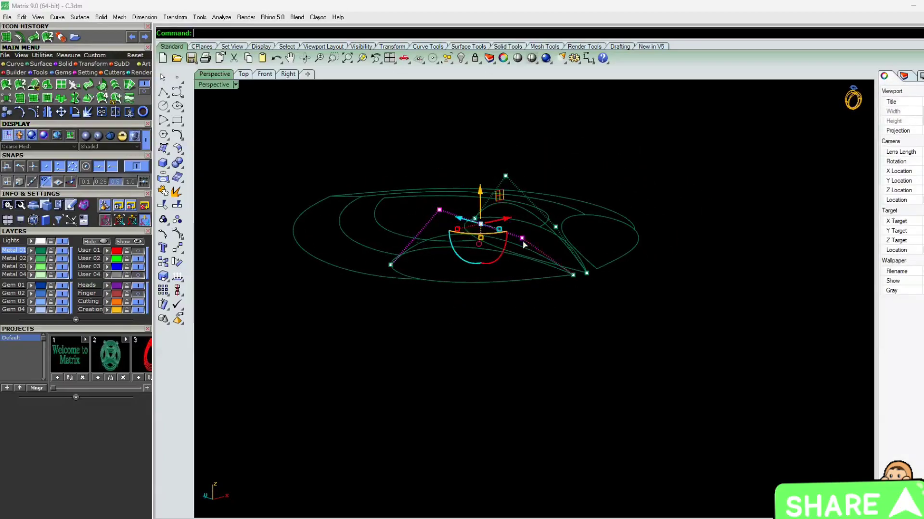
pyautogui.keyDown('shift'); pyautogui.click(505, 178); pyautogui.keyUp('shift')
pyautogui.moveTo(526, 345); pyautogui.dragTo(519, 237, button='right')
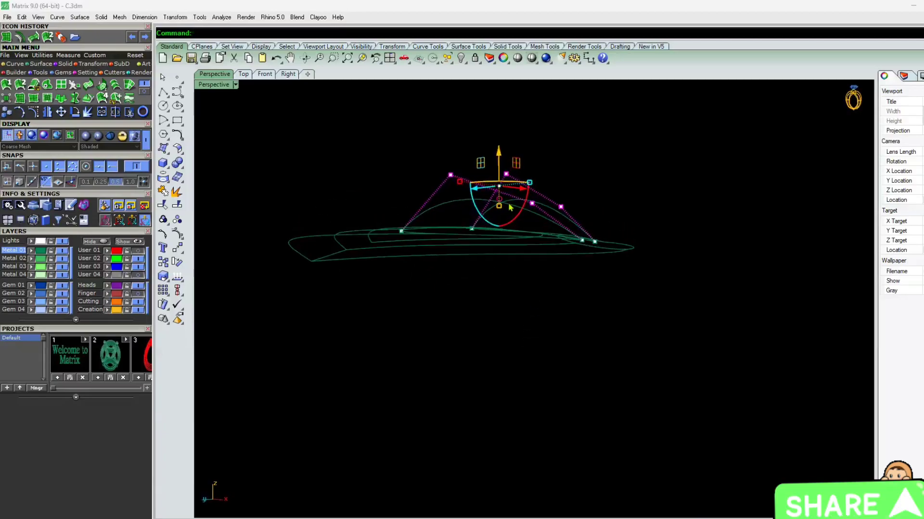
pyautogui.moveTo(499, 157); pyautogui.dragTo(500, 174)
pyautogui.press('Escape')
pyautogui.press('Escape')
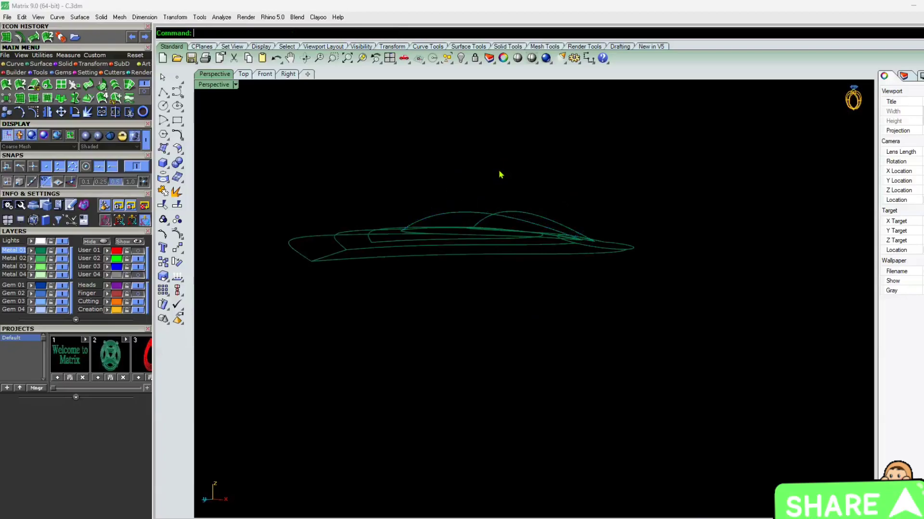
# Step: Rebuild the two flattened petal centre curves one after the other
pyautogui.click(469, 227)
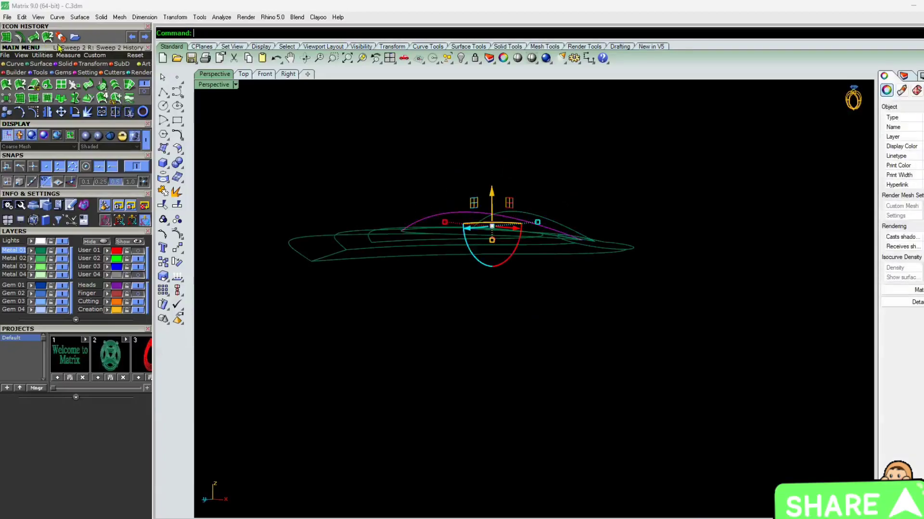
pyautogui.click(18, 66)
pyautogui.click(115, 86)
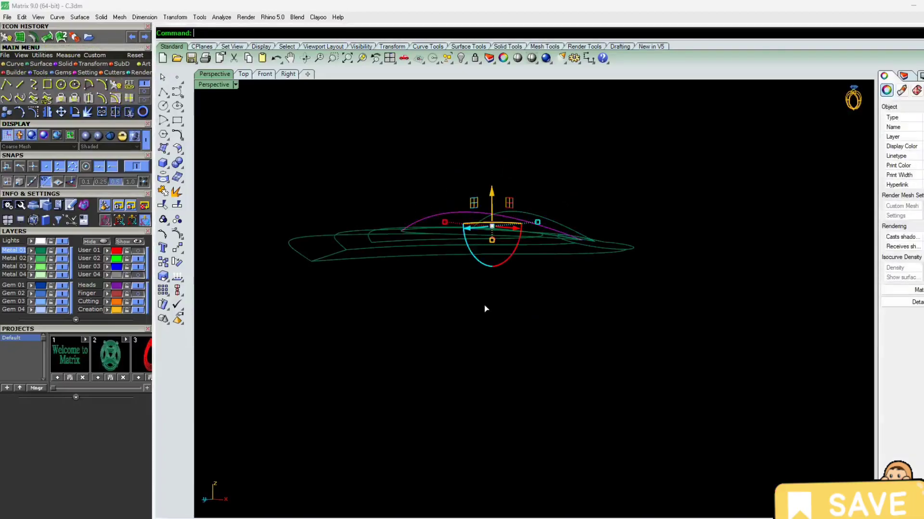
pyautogui.press('Return')
pyautogui.click(534, 216)
pyautogui.rightClick(534, 216)
pyautogui.press('Return')
# Step: Patch a surface through the middle petal's outline and its flattened centre curve
pyautogui.moveTo(529, 289); pyautogui.dragTo(465, 347, button='right')
pyautogui.click(464, 348)
pyautogui.moveTo(492, 321); pyautogui.dragTo(476, 301)
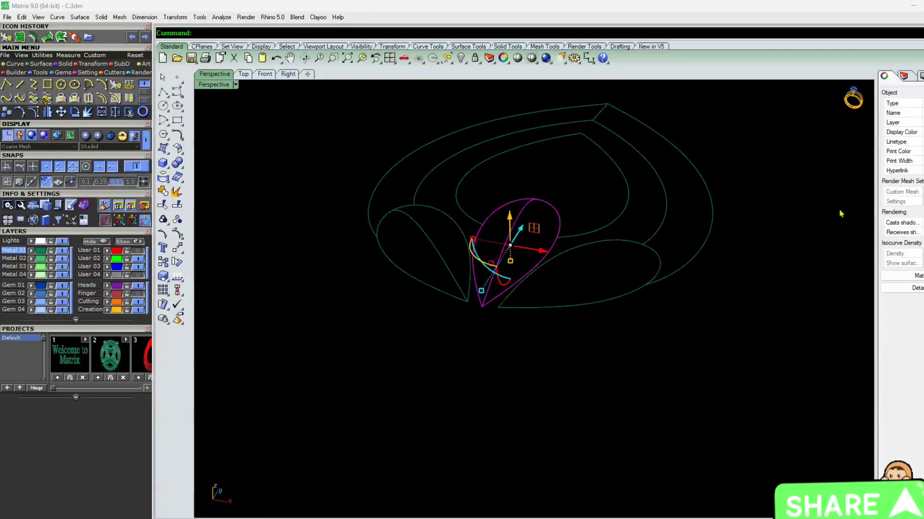
pyautogui.click(21, 39)
pyautogui.press('Return')
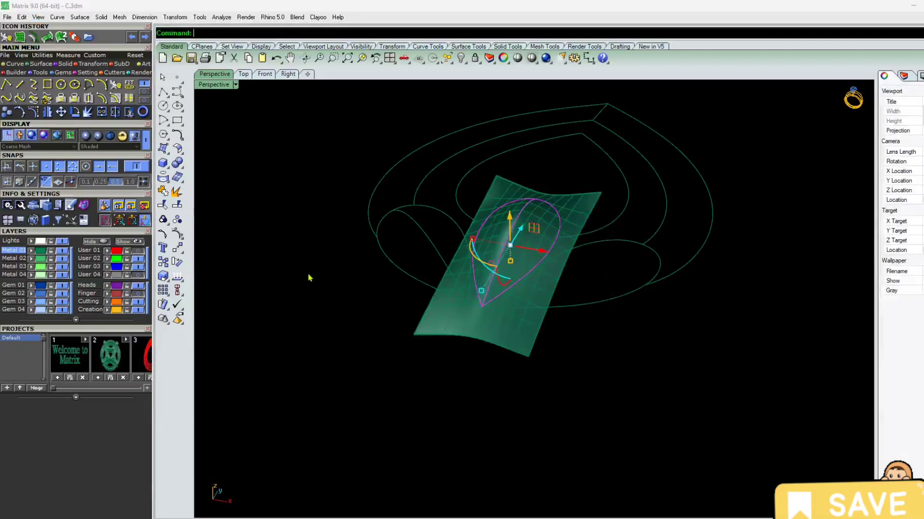
# Step: Split the new patch surface with the middle petal's outline and delete the excess outside the petal
pyautogui.moveTo(356, 363); pyautogui.dragTo(440, 348, button='right')
pyautogui.click(440, 349)
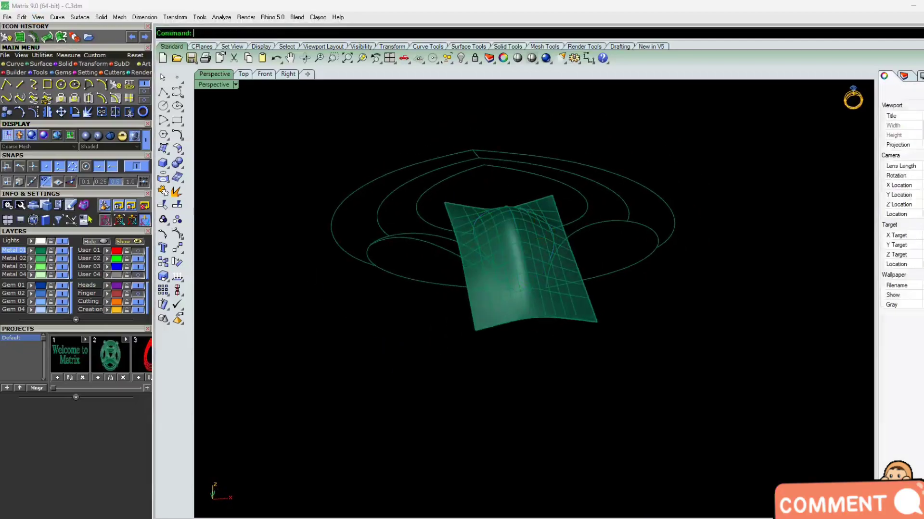
pyautogui.click(176, 206)
pyautogui.click(498, 315)
pyautogui.press('Return')
pyautogui.scroll(5, 516, 276)
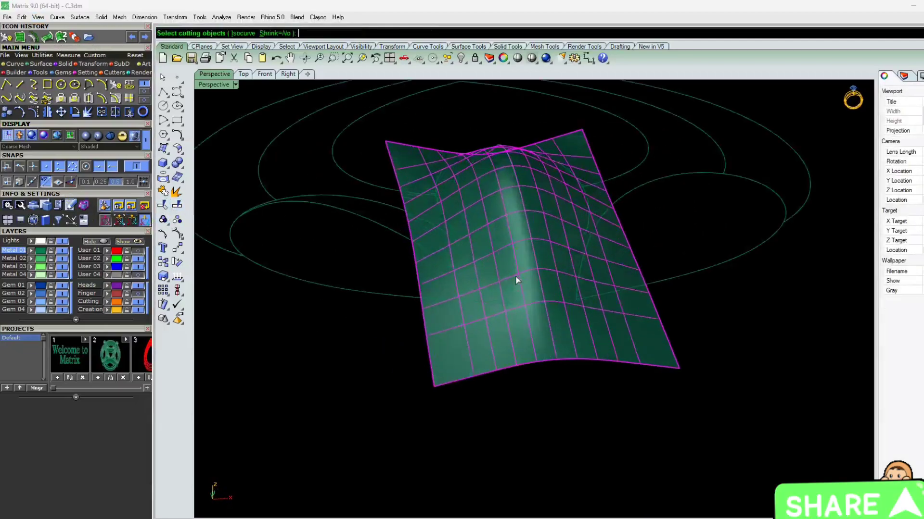
pyautogui.click(428, 206)
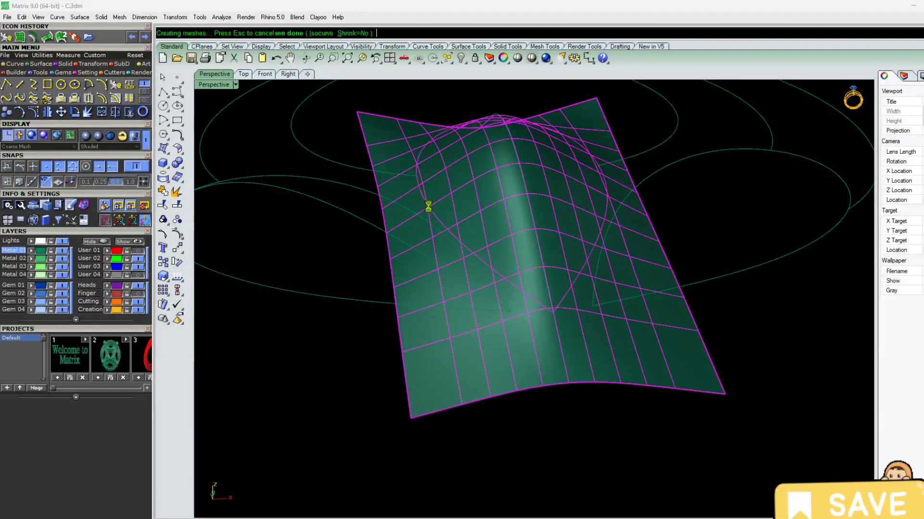
pyautogui.press('Return')
pyautogui.press('Delete')
# Step: Patch a surface through the side petal's outline and its centre curve
pyautogui.scroll(-6, 481, 399)
pyautogui.moveTo(486, 398); pyautogui.dragTo(522, 373, button='right')
pyautogui.moveTo(421, 429); pyautogui.dragTo(441, 362, button='right')
pyautogui.scroll(4, 515, 413)
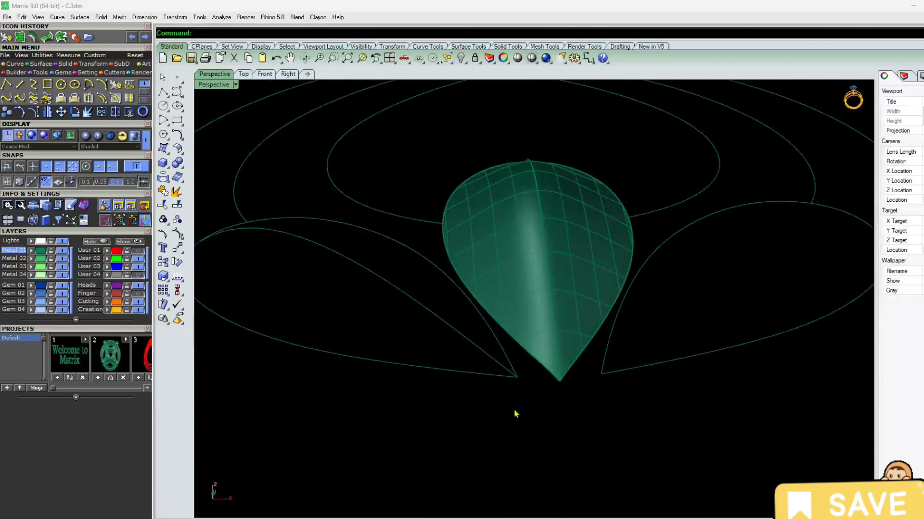
pyautogui.moveTo(503, 369); pyautogui.dragTo(502, 369)
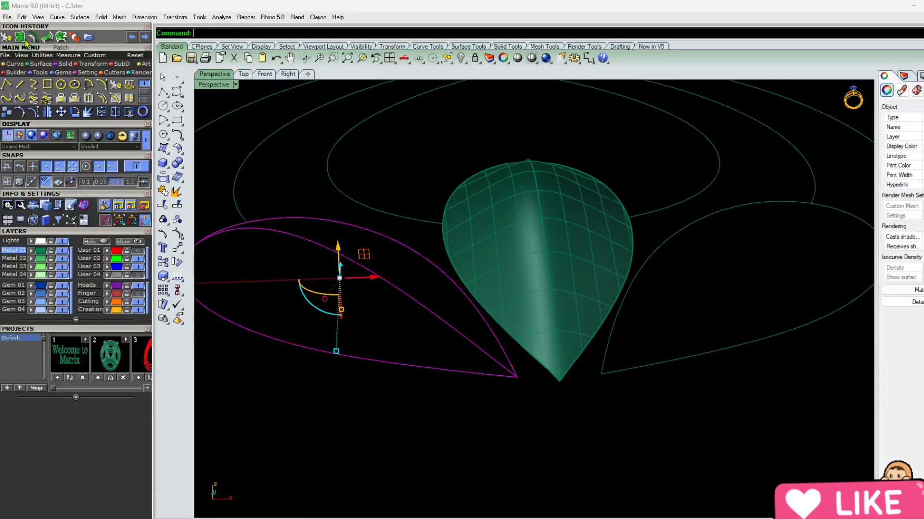
pyautogui.press('Return')
pyautogui.press('Return')
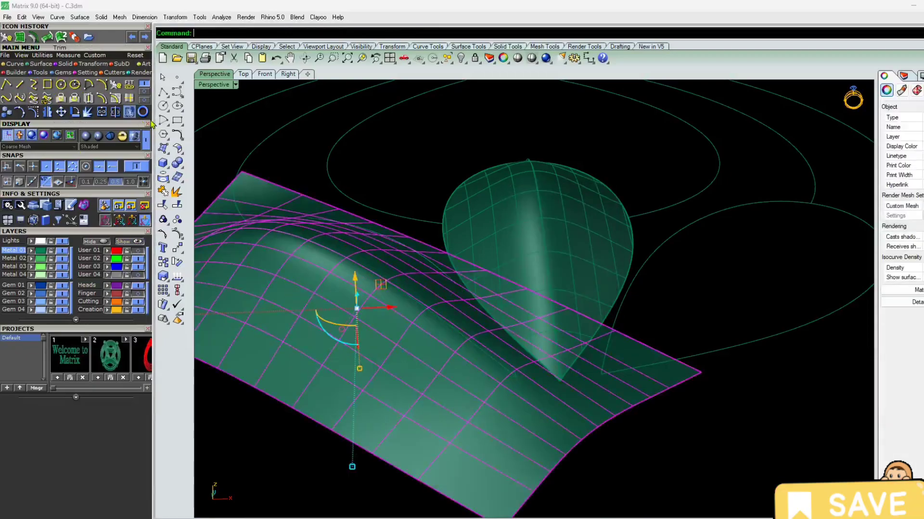
# Step: Split the side petal's patch surface with its outline and delete the excess outside the petal
pyautogui.click(116, 112)
pyautogui.moveTo(451, 438); pyautogui.dragTo(462, 402, button='right')
pyautogui.click(430, 314)
pyautogui.press('Return')
pyautogui.click(429, 313)
pyautogui.press('Escape')
# Step: Extrude the side petal's domed surface straight as a solid with a distance of -0.5
pyautogui.moveTo(591, 236); pyautogui.dragTo(439, 323, button='right')
pyautogui.click(439, 324)
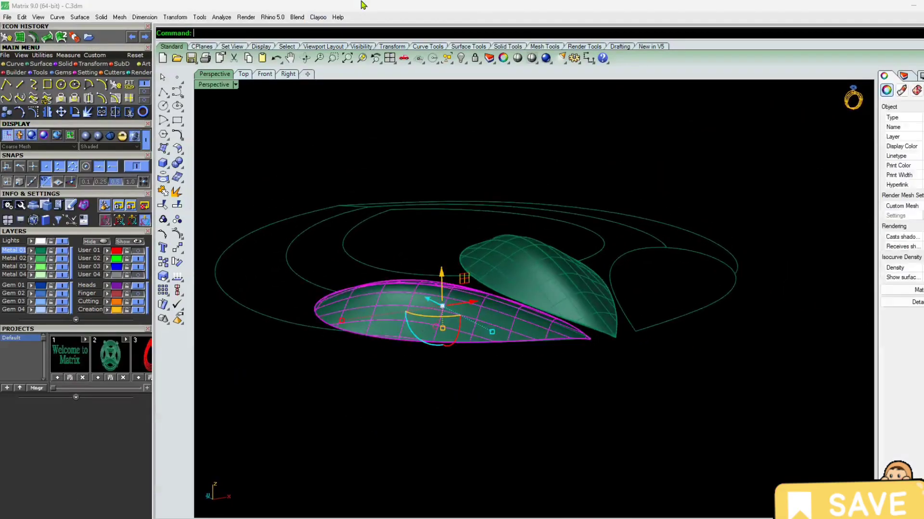
pyautogui.click(63, 64)
pyautogui.click(130, 86)
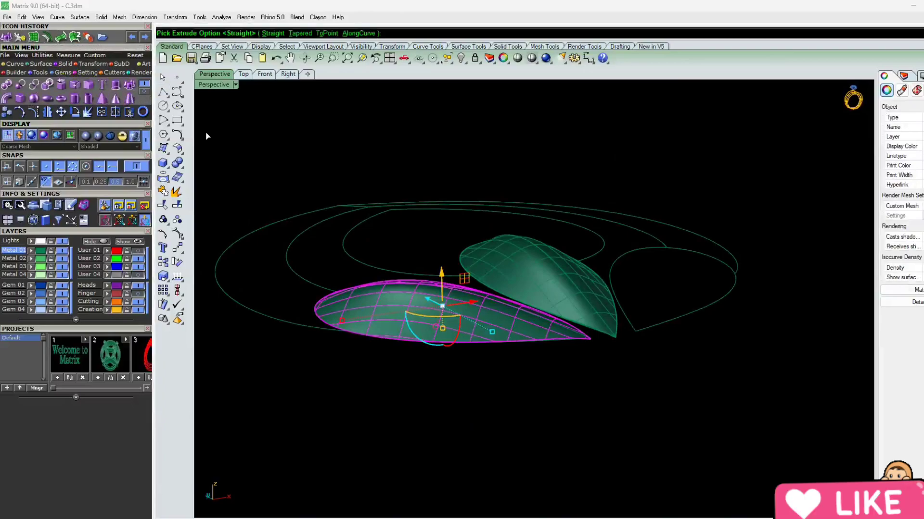
pyautogui.press('Return')
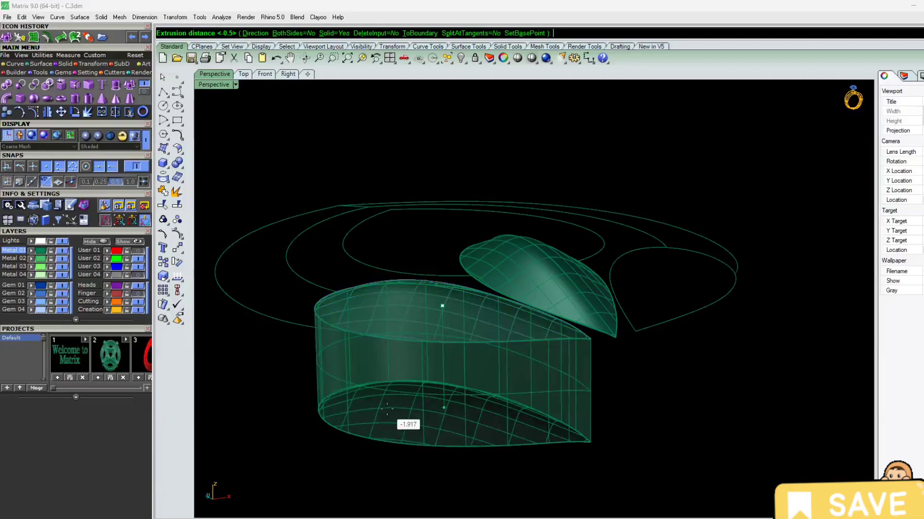
pyautogui.press('Return')
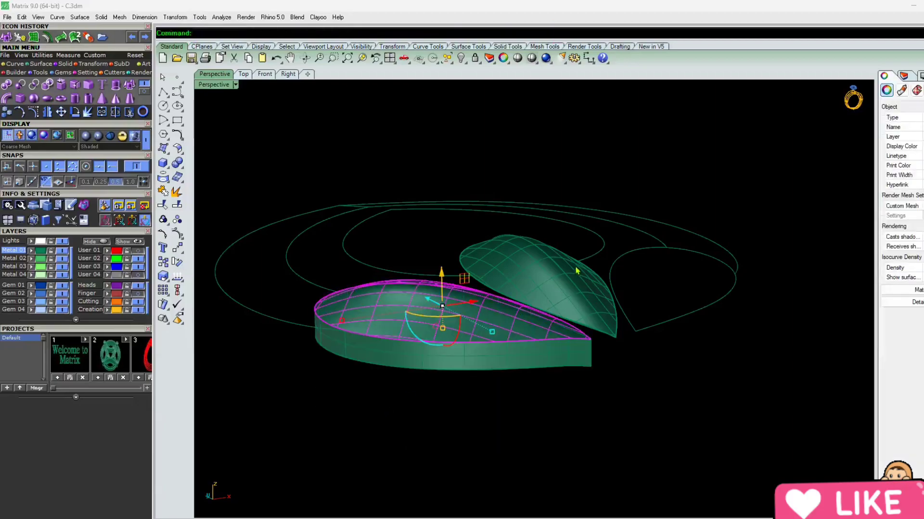
# Step: Extrude the middle petal's domed surface straight as a solid with the same -0.5 distance
pyautogui.click(553, 273)
pyautogui.press('Return')
pyautogui.press('Return')
pyautogui.press('Return')
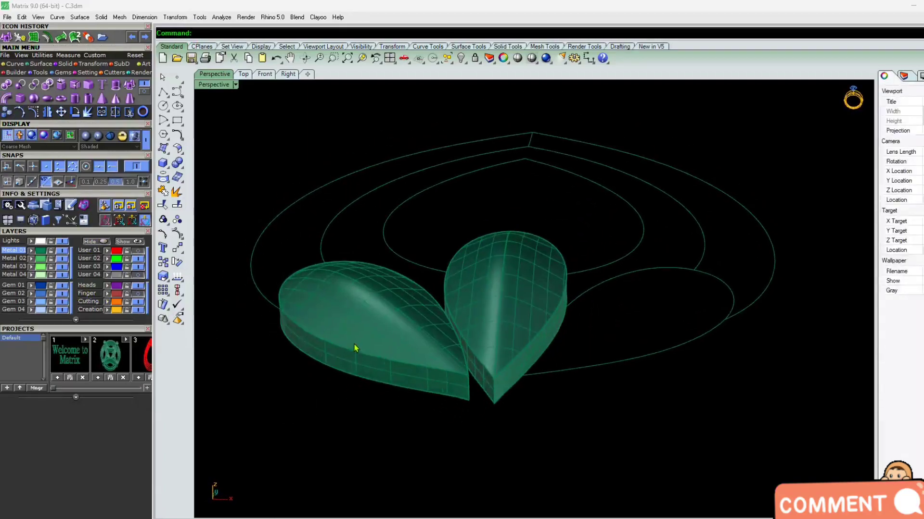
# Step: Move both petals' original domed surfaces to the Gem 04 layer and hide that layer
pyautogui.click(354, 347)
pyautogui.click(391, 363)
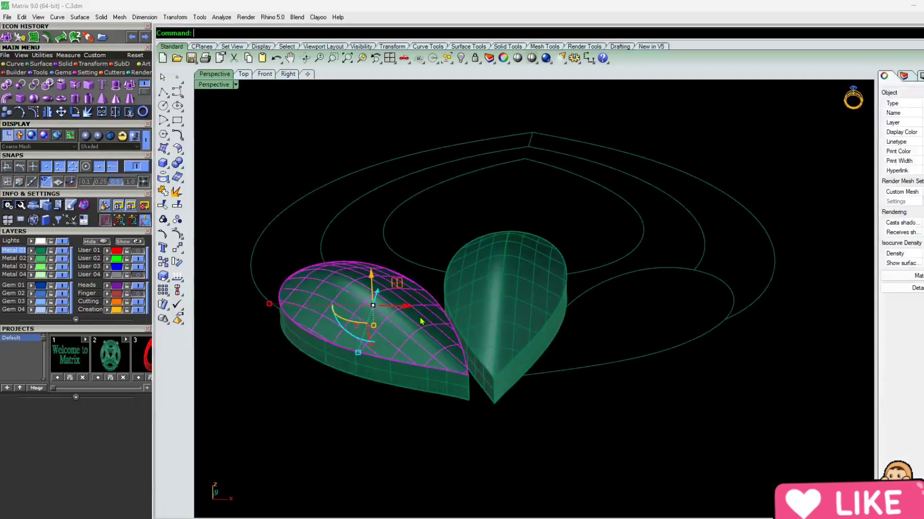
pyautogui.keyDown('shift'); pyautogui.click(470, 294); pyautogui.keyUp('shift')
pyautogui.click(506, 313)
pyautogui.click(31, 311)
pyautogui.click(61, 310)
# Step: Inspect the solid petals against the reference sketch and the outer band, showing the User 04 and Finger layers and hiding them again
pyautogui.moveTo(330, 454); pyautogui.dragTo(447, 282, button='right')
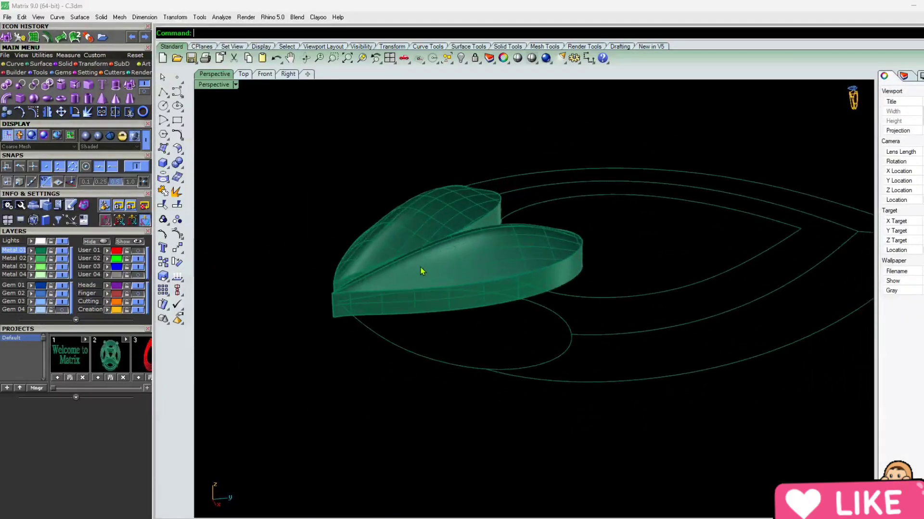
pyautogui.moveTo(374, 323); pyautogui.dragTo(255, 249, button='right')
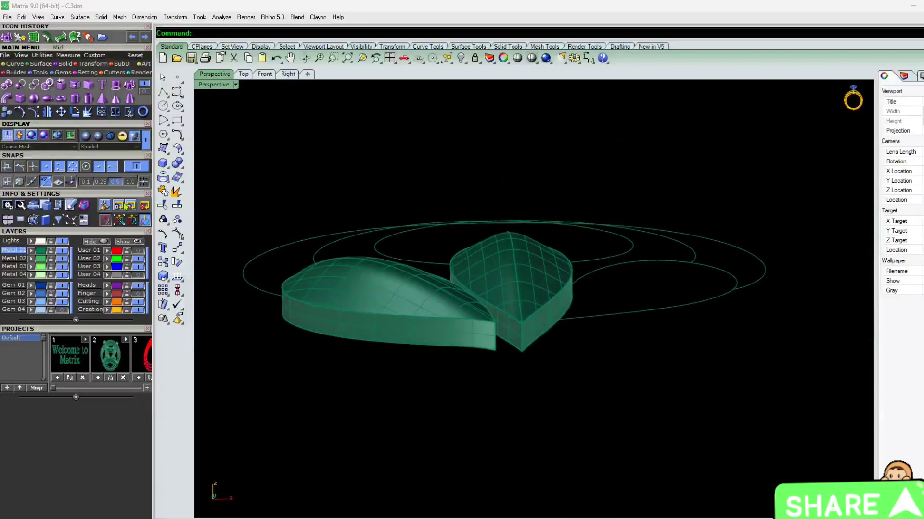
pyautogui.click(138, 275)
pyautogui.moveTo(452, 284)
pyautogui.mouseDown(button='right')
pyautogui.moveTo(480, 316)
pyautogui.moveTo(480, 353)
pyautogui.moveTo(462, 337)
pyautogui.moveTo(274, 303)
pyautogui.moveTo(307, 287)
pyautogui.mouseUp(button='right')
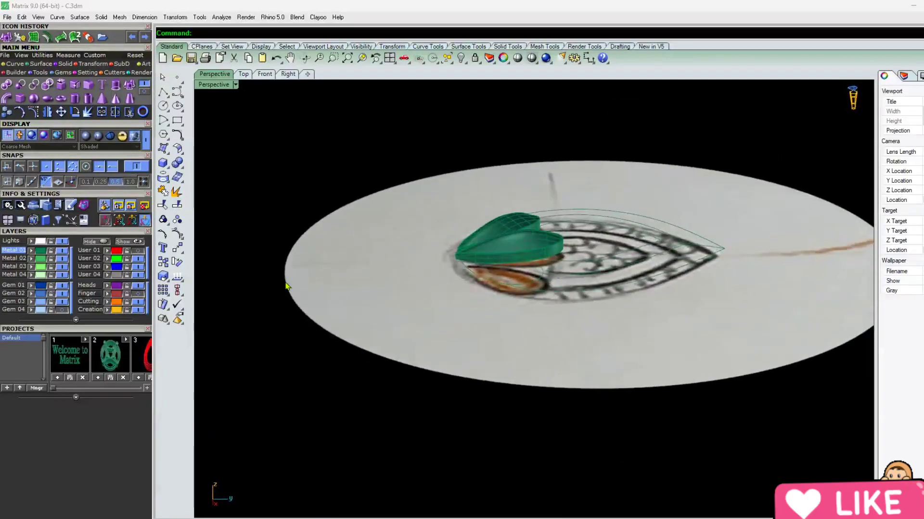
pyautogui.click(138, 294)
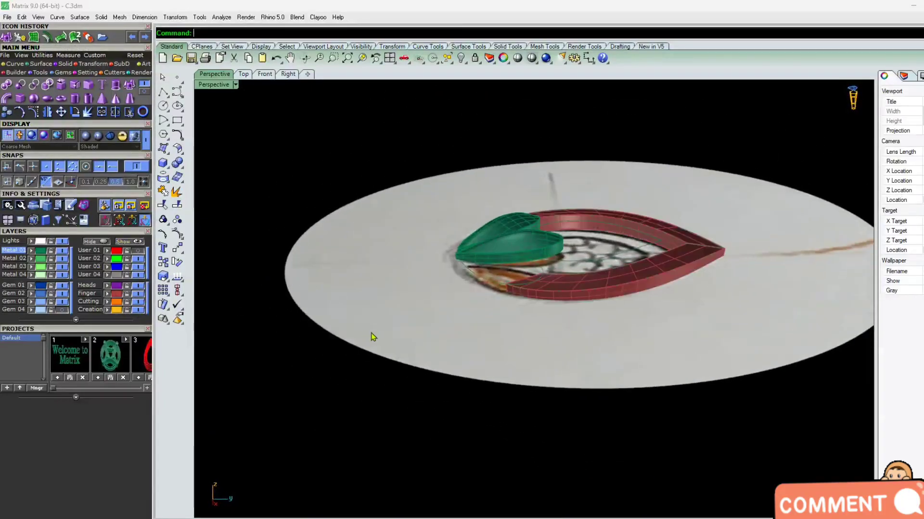
pyautogui.click(138, 294)
pyautogui.click(138, 275)
pyautogui.moveTo(500, 307)
pyautogui.mouseDown(button='right')
pyautogui.moveTo(565, 326)
pyautogui.moveTo(608, 316)
pyautogui.mouseUp(button='right')
pyautogui.scroll(2, 529, 320)
pyautogui.moveTo(470, 322)
pyautogui.mouseDown(button='right')
pyautogui.moveTo(601, 268)
pyautogui.moveTo(584, 267)
pyautogui.mouseUp(button='right')
pyautogui.scroll(4, 567, 276)
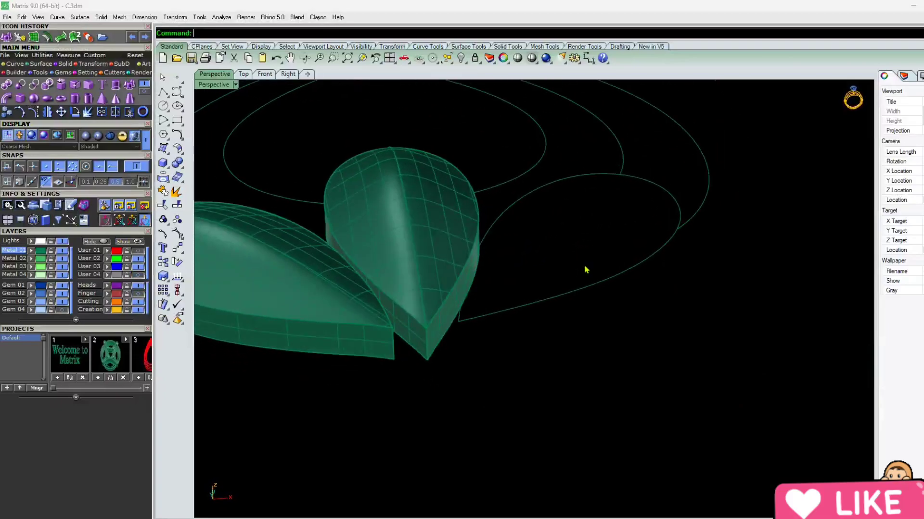
pyautogui.press('Return')
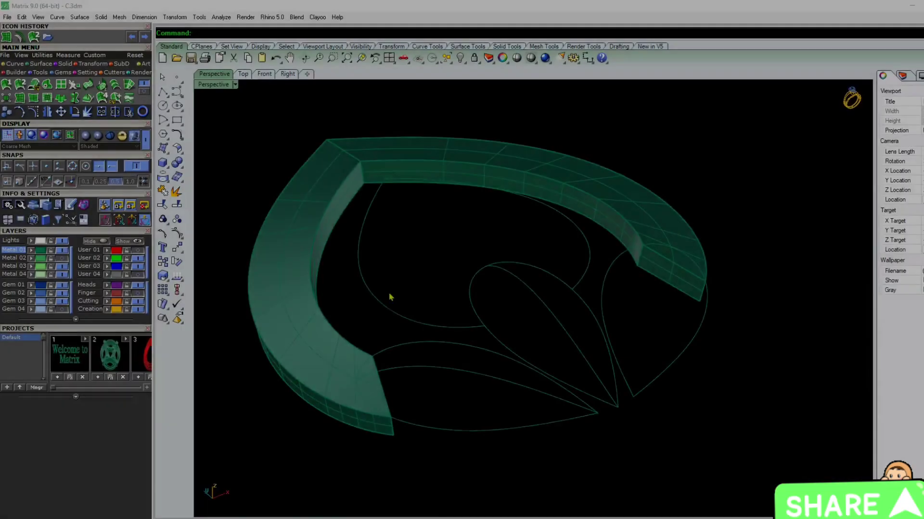
# Step: Try a straight line from the tip of the inner drop outline to its open end, and delete the line
pyautogui.click(387, 308)
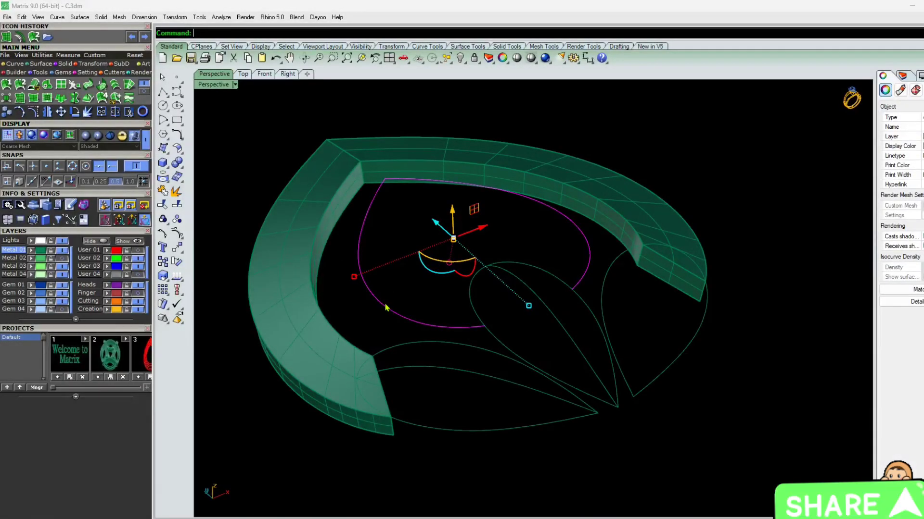
pyautogui.press('Return')
pyautogui.click(384, 178)
pyautogui.click(489, 331)
pyautogui.moveTo(492, 333); pyautogui.dragTo(539, 324, button='right')
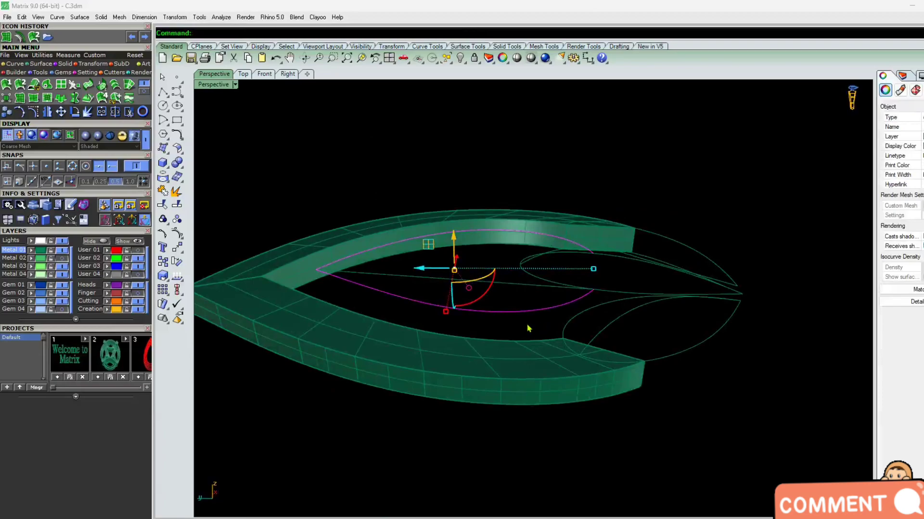
pyautogui.click(493, 282)
pyautogui.press('Delete')
# Step: Try a patch surface from the inner drop outline alone, and delete the surface
pyautogui.click(446, 308)
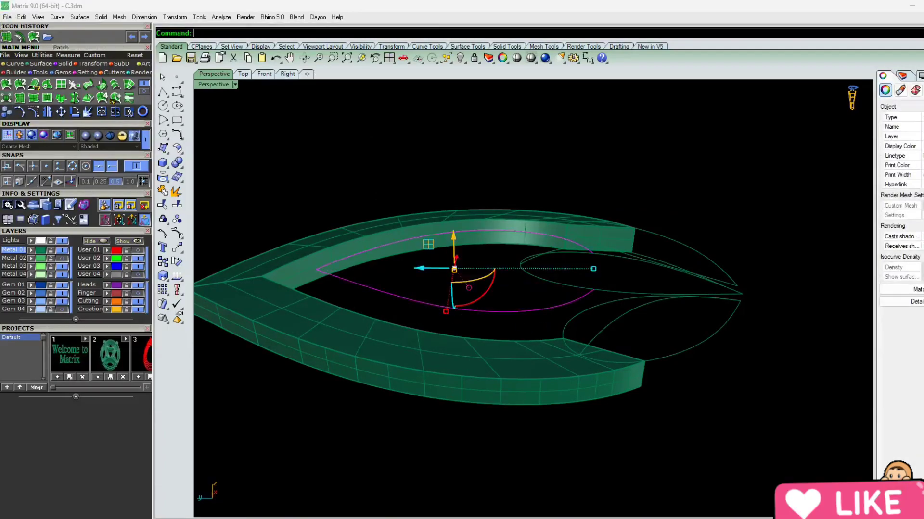
pyautogui.click(20, 98)
pyautogui.press('Return')
pyautogui.press('Escape')
pyautogui.moveTo(445, 280); pyautogui.dragTo(574, 339, button='right')
pyautogui.scroll(3, 564, 293)
pyautogui.click(572, 339)
pyautogui.press('Delete')
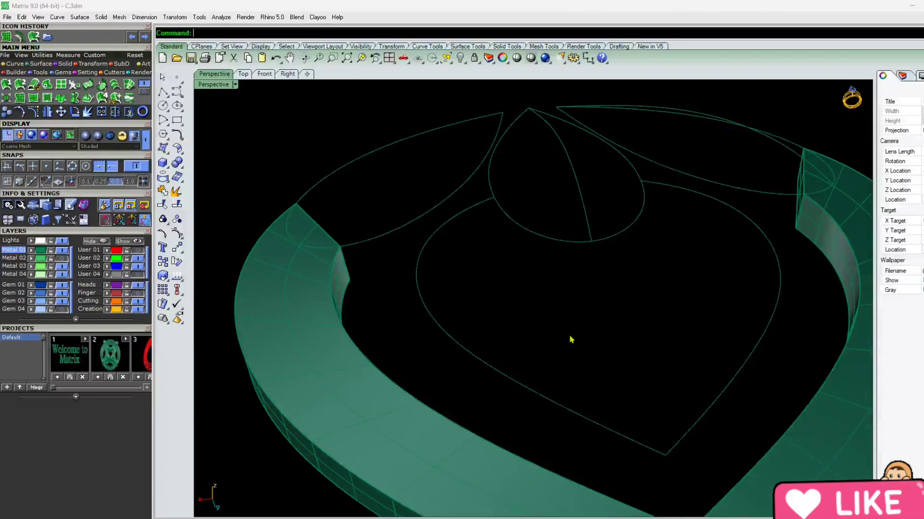
# Step: Draw a straight line from the inner drop outline's tip to one of its open ends beside the middle petal
pyautogui.write('l')
pyautogui.press('Return')
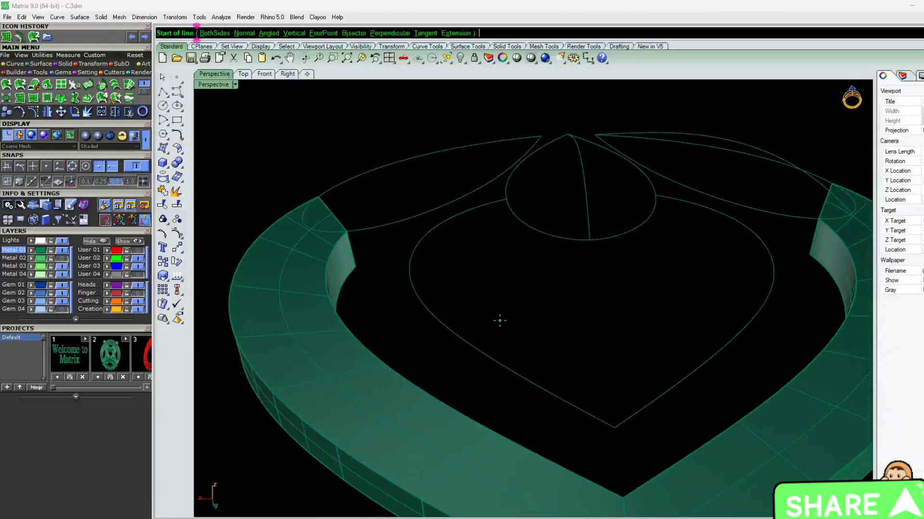
pyautogui.click(615, 426)
pyautogui.click(513, 214)
pyautogui.moveTo(507, 268); pyautogui.dragTo(622, 298, button='right')
# Step: Rebuild the new inner drop line with five control points
pyautogui.click(609, 291)
pyautogui.moveTo(592, 329); pyautogui.dragTo(608, 302, button='right')
pyautogui.write('R')
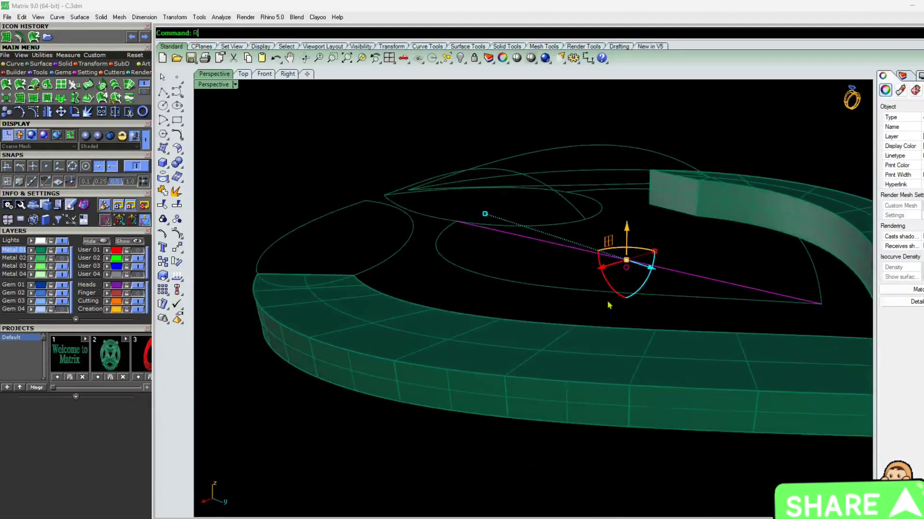
pyautogui.write('ebuild')
pyautogui.press('Return')
pyautogui.press('Return')
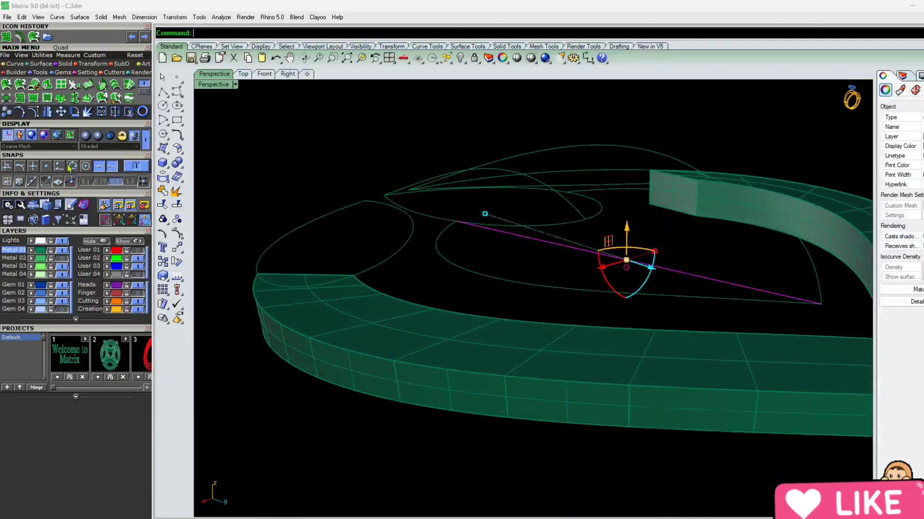
# Step: Raise the inner control points of the rebuilt line slightly to arch it, and turn the points off
pyautogui.click(33, 112)
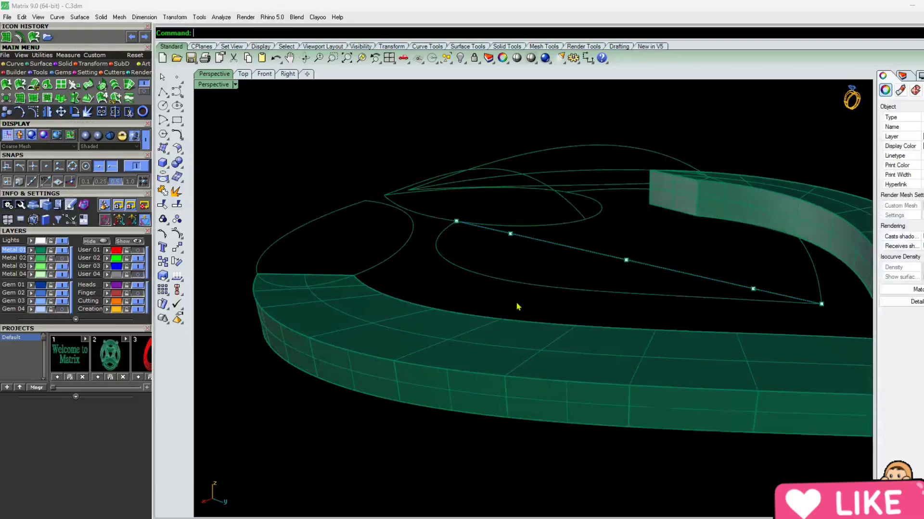
pyautogui.click(511, 235)
pyautogui.keyDown('shift'); pyautogui.click(626, 261); pyautogui.keyUp('shift')
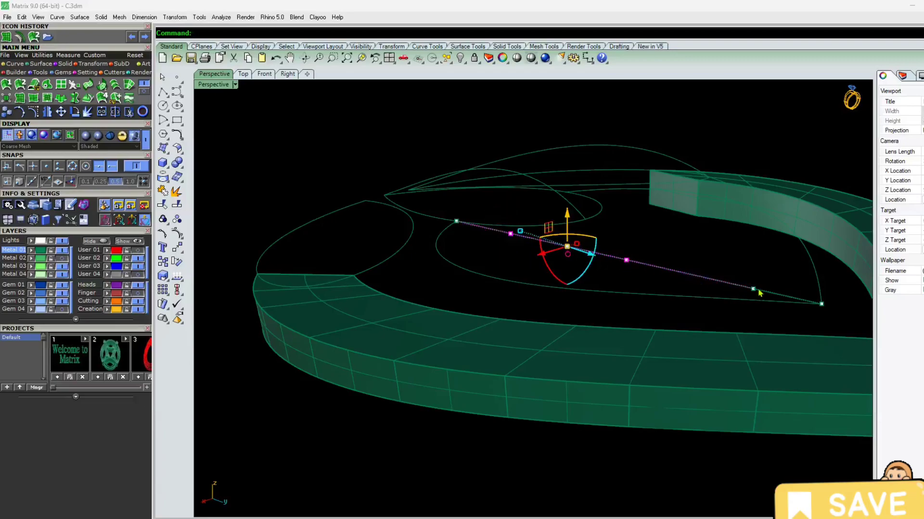
pyautogui.moveTo(692, 333); pyautogui.dragTo(646, 312, button='right')
pyautogui.moveTo(641, 218); pyautogui.dragTo(641, 202)
pyautogui.moveTo(591, 279); pyautogui.dragTo(551, 323, button='right')
pyautogui.press('Escape')
pyautogui.press('Escape')
# Step: Rebuild the arched inner drop curve
pyautogui.click(647, 286)
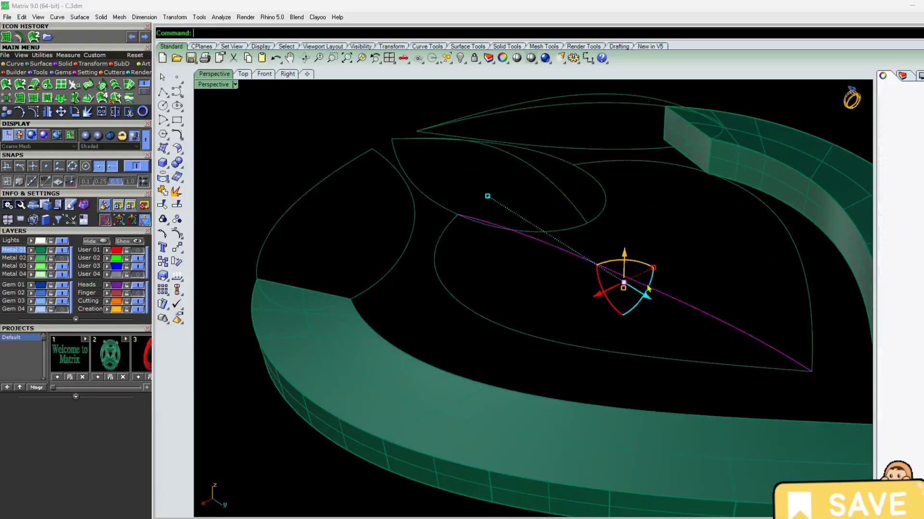
pyautogui.press('Return')
pyautogui.press('Return')
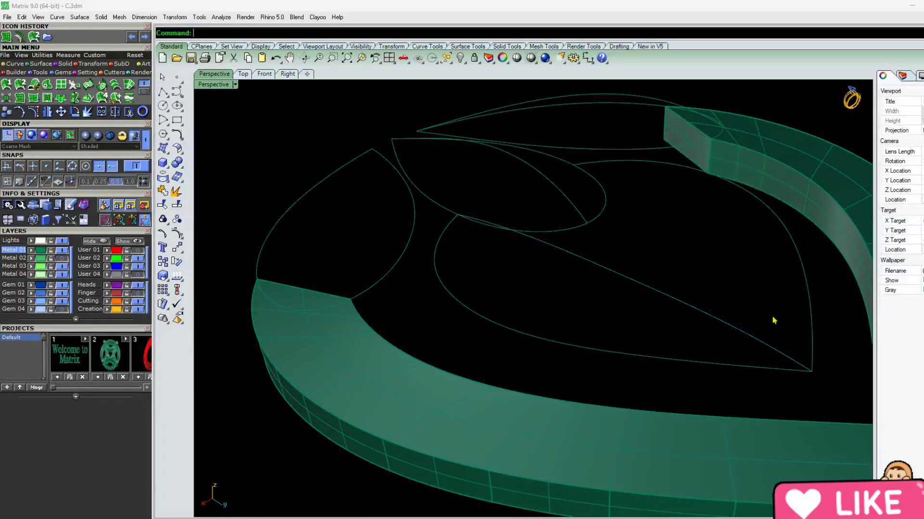
# Step: Try to patch a surface through the inner drop outline and the single arched curve, and undo the patch
pyautogui.moveTo(829, 323); pyautogui.dragTo(740, 399)
pyautogui.click(6, 36)
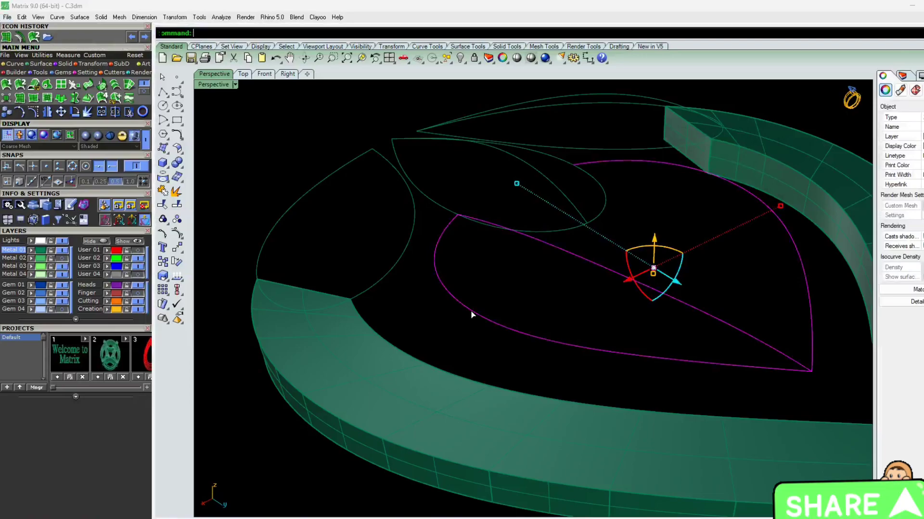
pyautogui.press('Return')
pyautogui.moveTo(480, 354); pyautogui.dragTo(527, 315, button='right')
pyautogui.click(404, 156)
pyautogui.moveTo(402, 187); pyautogui.dragTo(617, 321, button='right')
pyautogui.moveTo(387, 263); pyautogui.dragTo(564, 236, button='right')
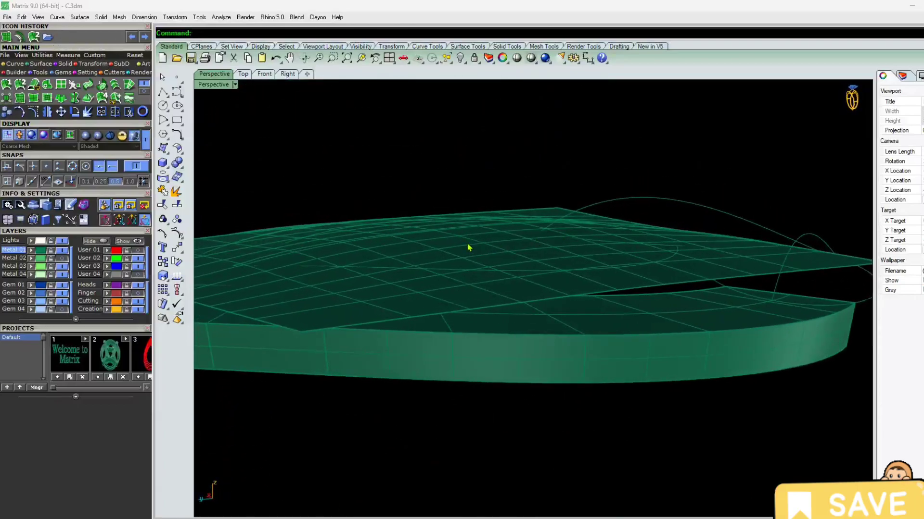
pyautogui.hotkey('ctrl', 'z')
# Step: Mirror a copy of the arched curve across the ornament's vertical centre axis in the Top view, and return to the Perspective view
pyautogui.moveTo(374, 302); pyautogui.dragTo(470, 358, button='right')
pyautogui.scroll(-4, 466, 319)
pyautogui.click(507, 382)
pyautogui.click(244, 75)
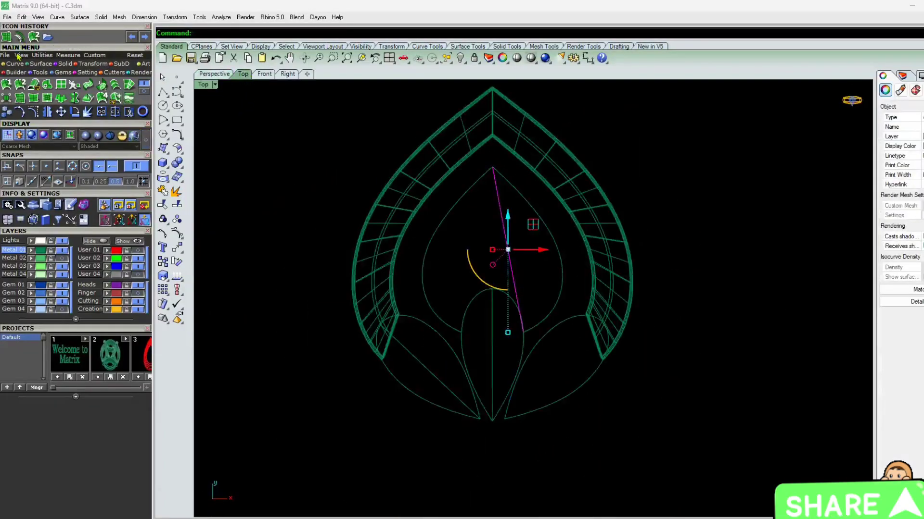
pyautogui.click(47, 111)
pyautogui.click(51, 178)
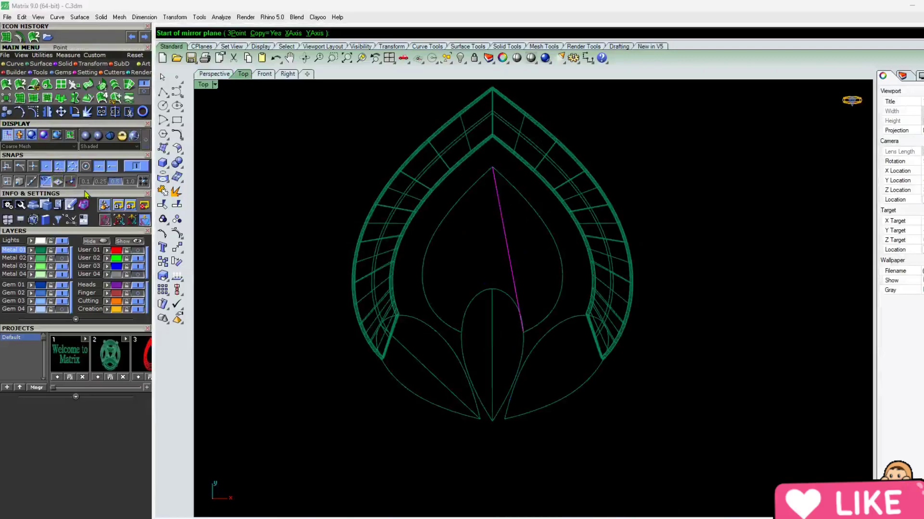
pyautogui.click(474, 453)
pyautogui.click(223, 74)
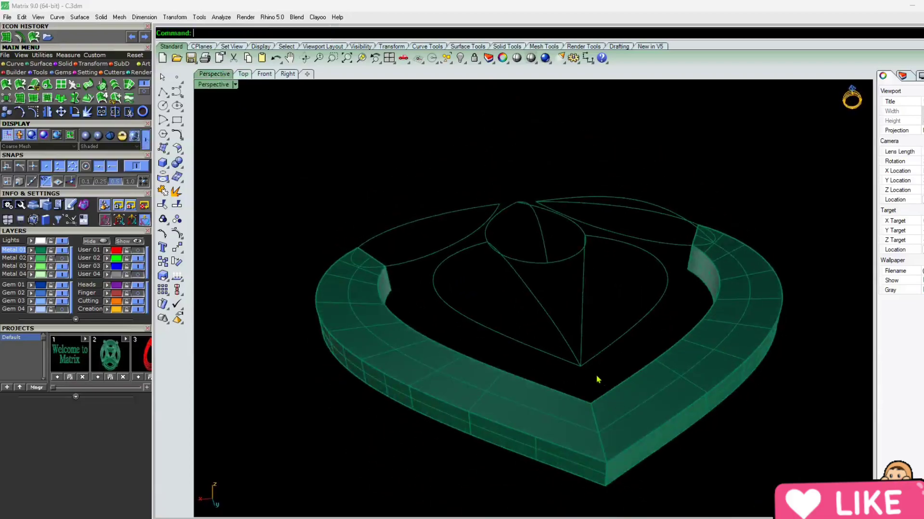
# Step: Patch a surface through the inner drop outline and both arched curves
pyautogui.moveTo(597, 378); pyautogui.dragTo(558, 351)
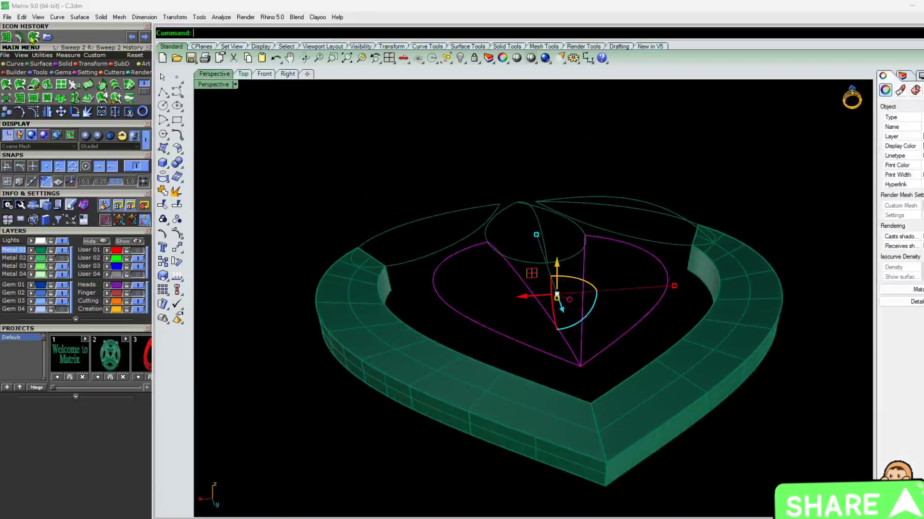
pyautogui.click(33, 37)
pyautogui.press('Escape')
pyautogui.click(6, 37)
pyautogui.press('Return')
pyautogui.press('Escape')
pyautogui.moveTo(431, 325); pyautogui.dragTo(546, 334, button='right')
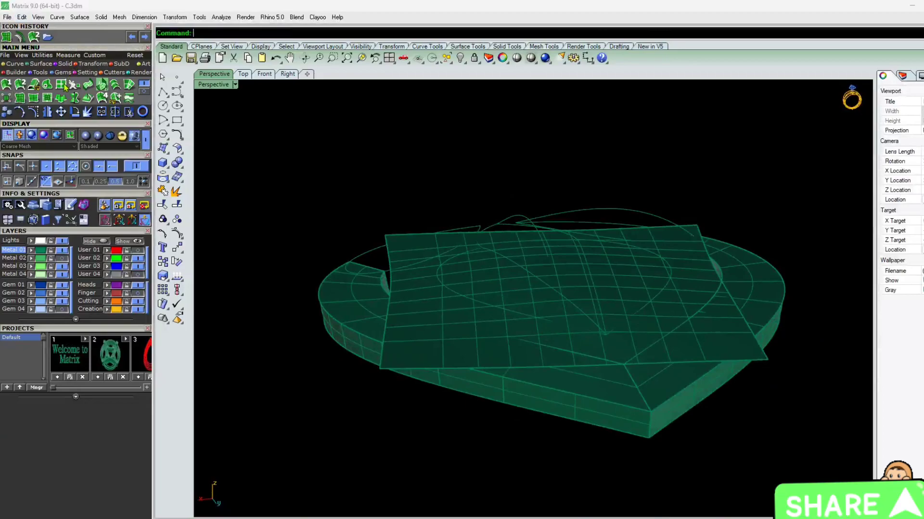
pyautogui.click(429, 311)
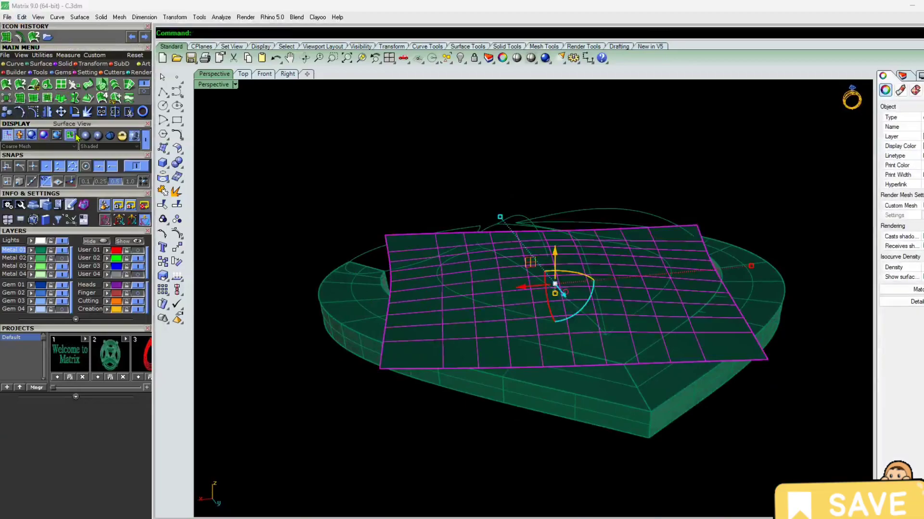
pyautogui.click(115, 111)
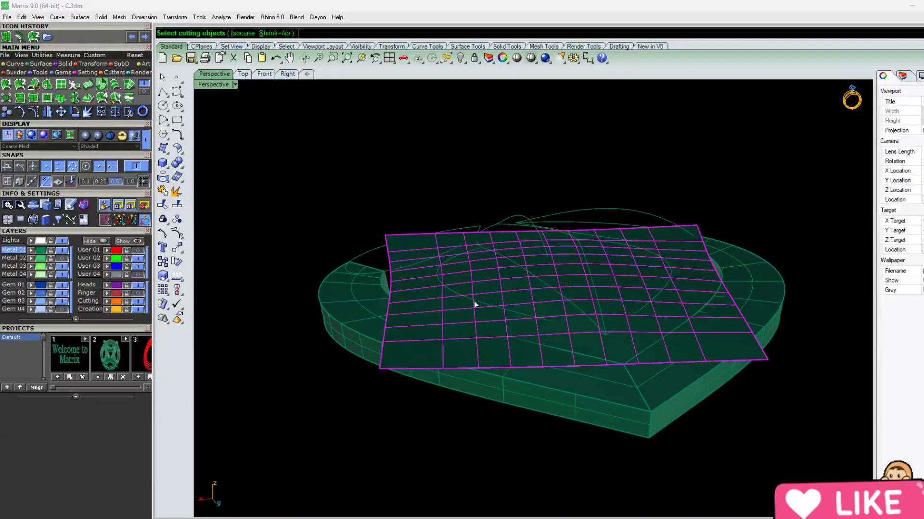
pyautogui.rightClick(452, 308)
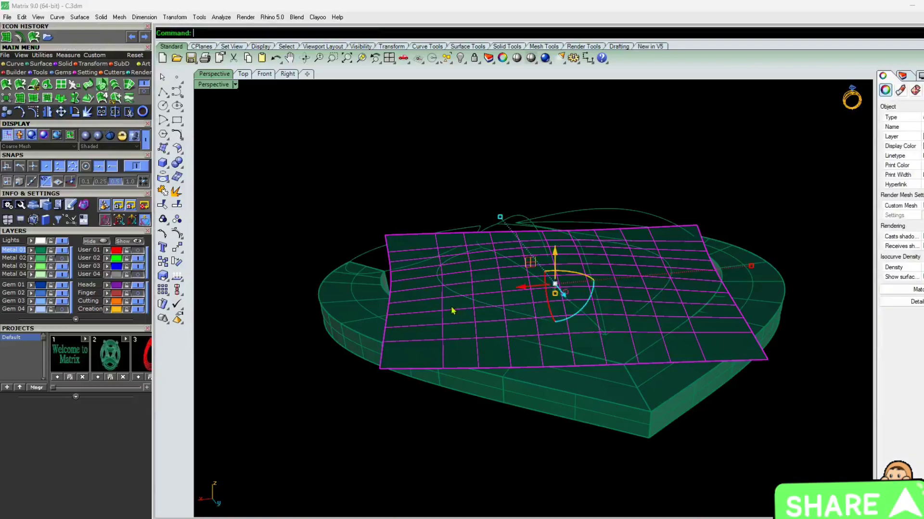
pyautogui.press('Delete')
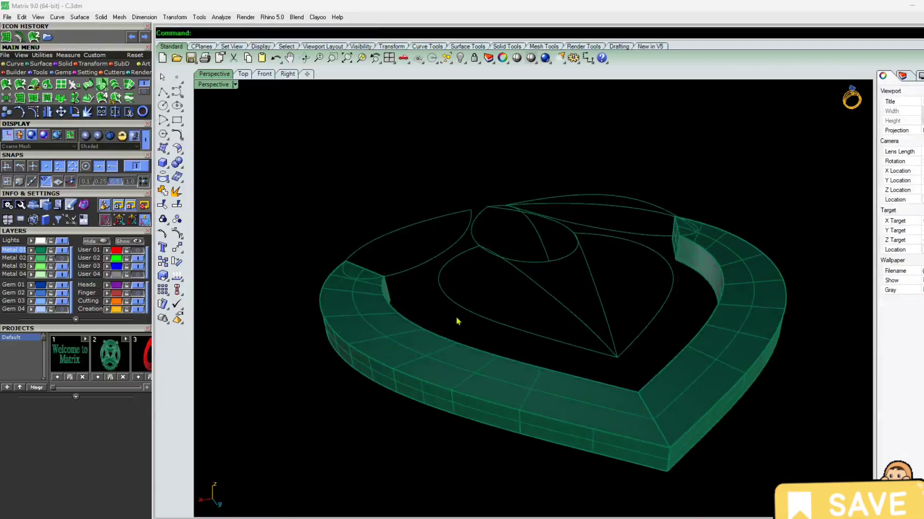
pyautogui.hotkey('ctrl', 'z')
pyautogui.press('Escape')
# Step: Try to split the patch surface with the inner drop outline as the cutting object
pyautogui.click(475, 307)
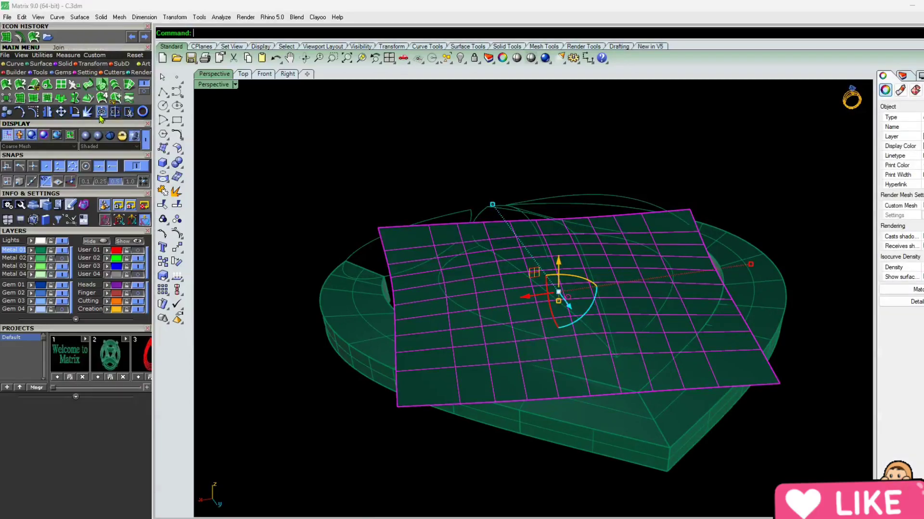
pyautogui.click(116, 115)
pyautogui.moveTo(447, 298); pyautogui.dragTo(472, 333, button='right')
pyautogui.click(470, 325)
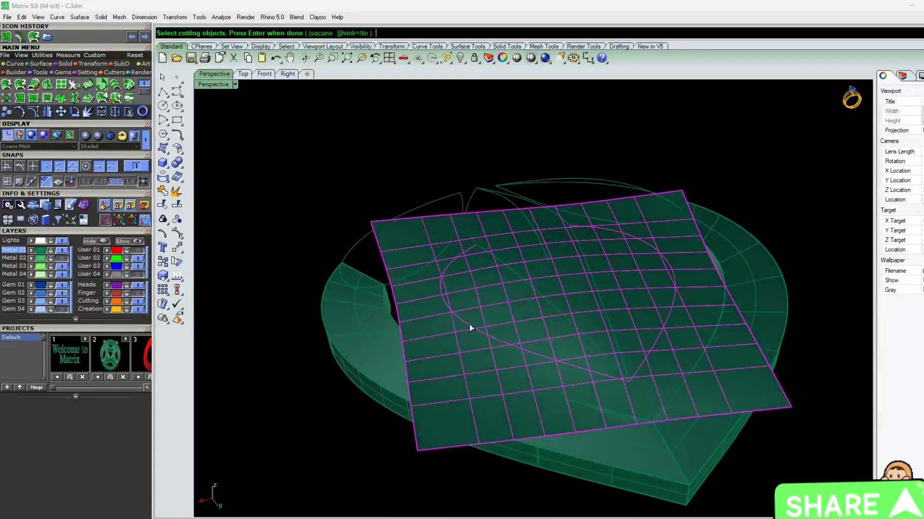
pyautogui.rightClick(470, 328)
pyautogui.click(456, 364)
pyautogui.click(446, 388)
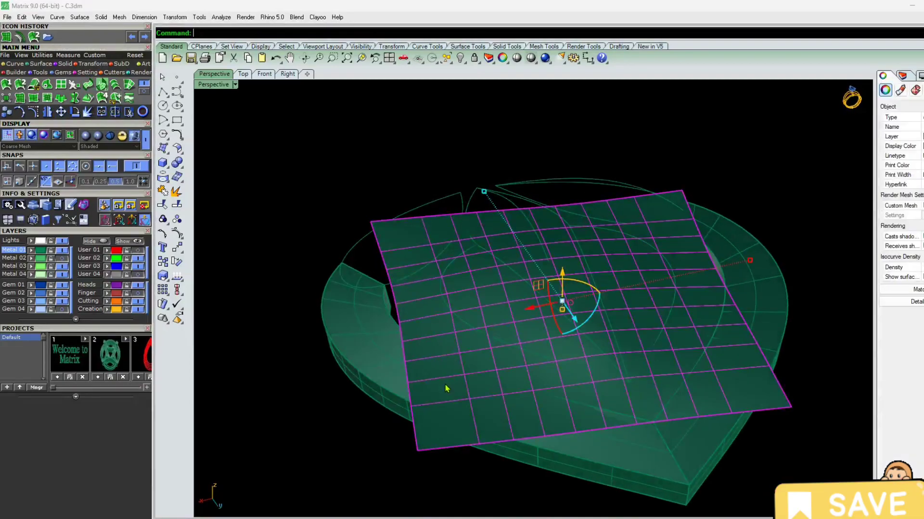
pyautogui.moveTo(444, 387); pyautogui.dragTo(470, 369, button='right')
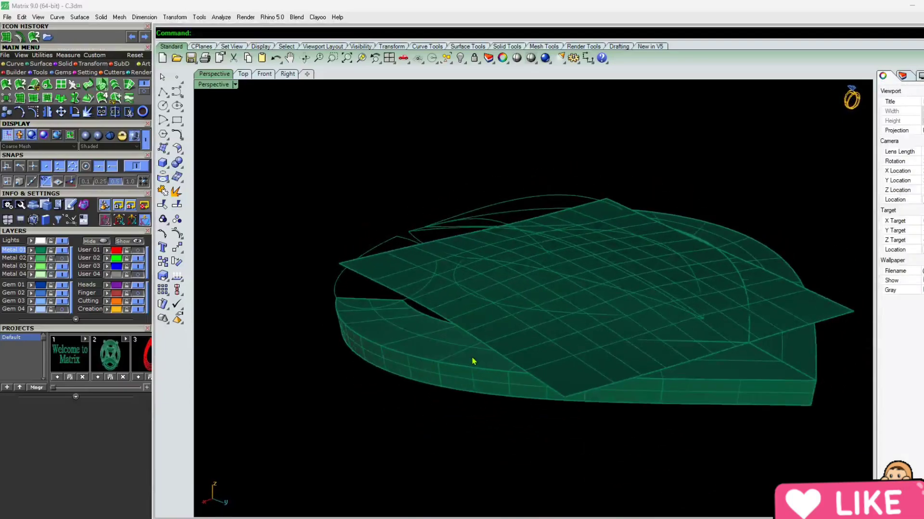
pyautogui.moveTo(524, 311); pyautogui.dragTo(497, 385, button='right')
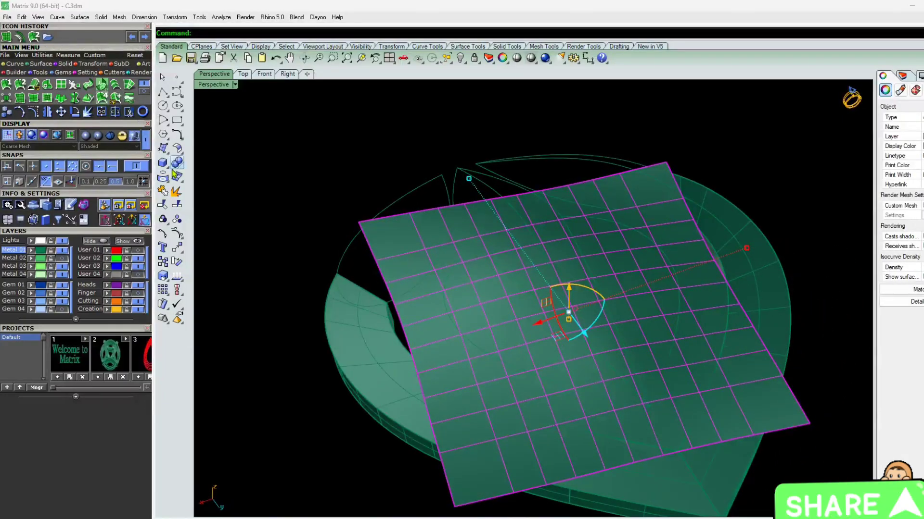
# Step: Split the patch surface along the inner drop outline and the central petal outline
pyautogui.click(236, 221)
pyautogui.moveTo(396, 289); pyautogui.dragTo(522, 247, button='right')
pyautogui.moveTo(431, 295)
pyautogui.mouseDown(button='right')
pyautogui.moveTo(524, 219)
pyautogui.moveTo(509, 303)
pyautogui.moveTo(643, 223)
pyautogui.mouseUp(button='right')
pyautogui.click(727, 233)
pyautogui.click(755, 255)
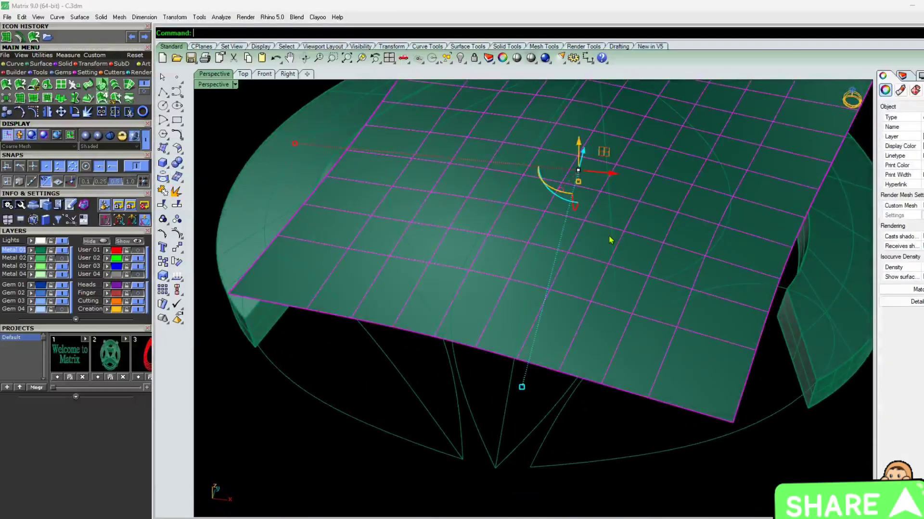
pyautogui.click(115, 112)
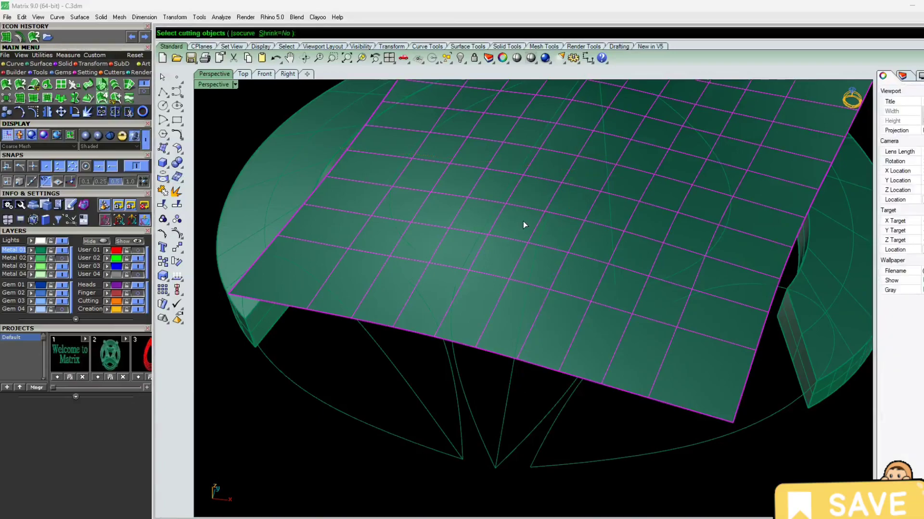
pyautogui.click(699, 138)
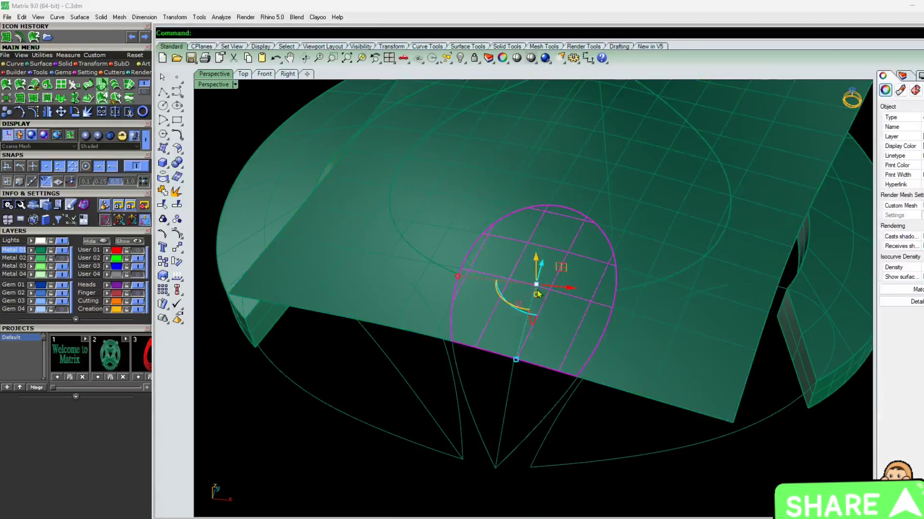
# Step: Delete the patch pieces outside the inner drop and inside the central petal, keeping the notched drop surface
pyautogui.press('Delete')
pyautogui.moveTo(441, 298); pyautogui.dragTo(374, 345, button='right')
pyautogui.click(505, 326)
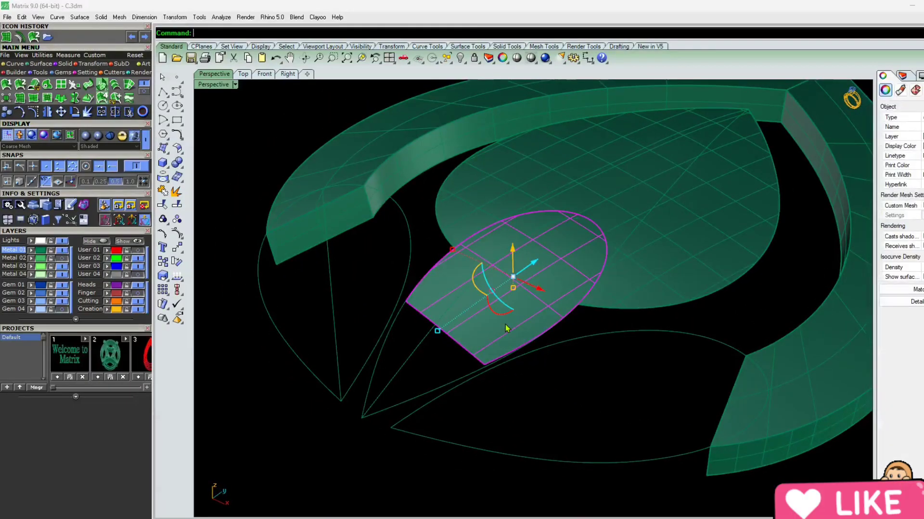
pyautogui.press('Delete')
# Step: Offset the trimmed inner drop surface downward by 0.6 as a solid with round corners
pyautogui.moveTo(518, 290); pyautogui.dragTo(577, 298, button='right')
pyautogui.moveTo(363, 347); pyautogui.dragTo(397, 316, button='right')
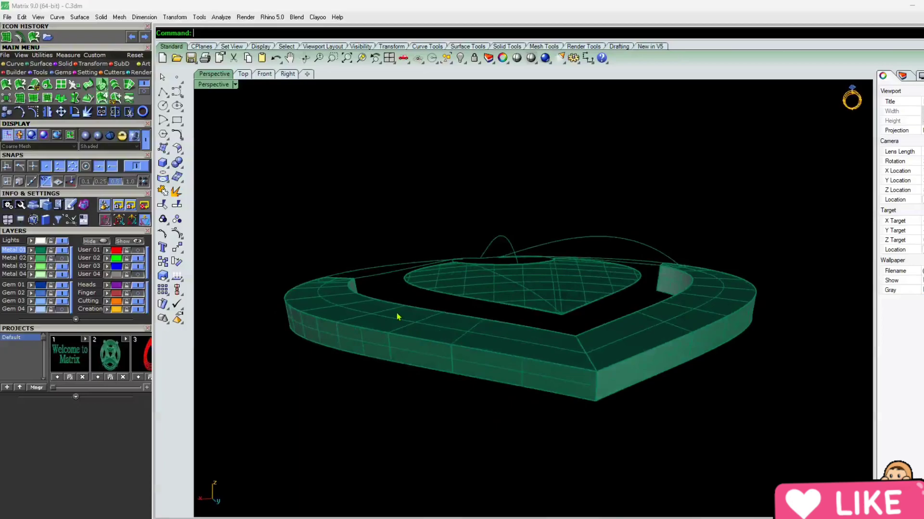
pyautogui.scroll(4, 426, 308)
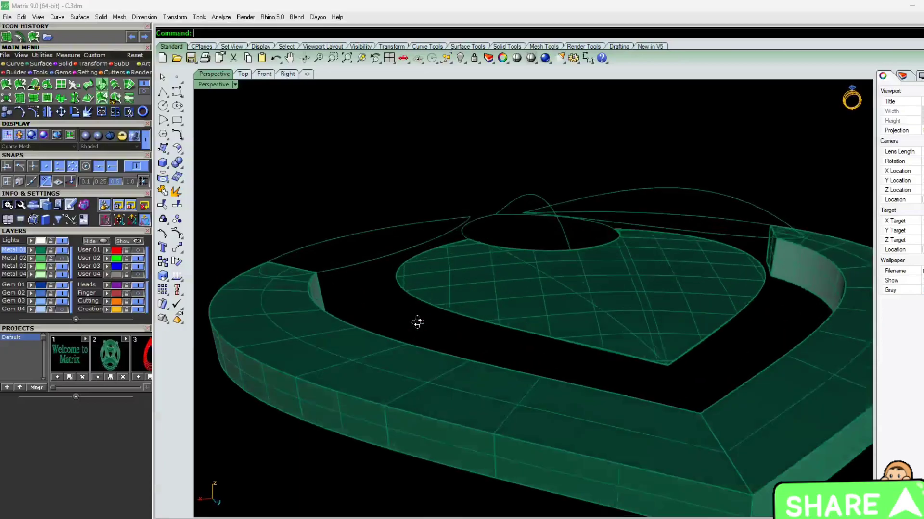
pyautogui.click(572, 312)
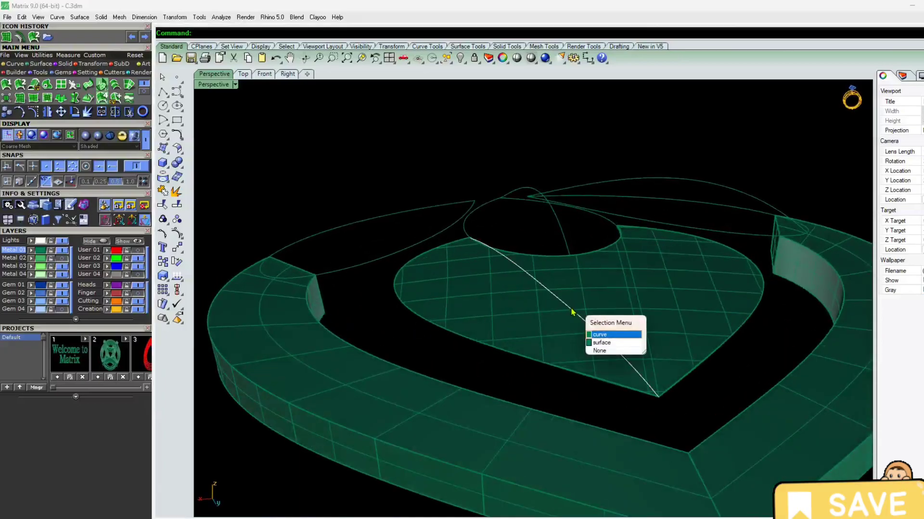
pyautogui.click(601, 343)
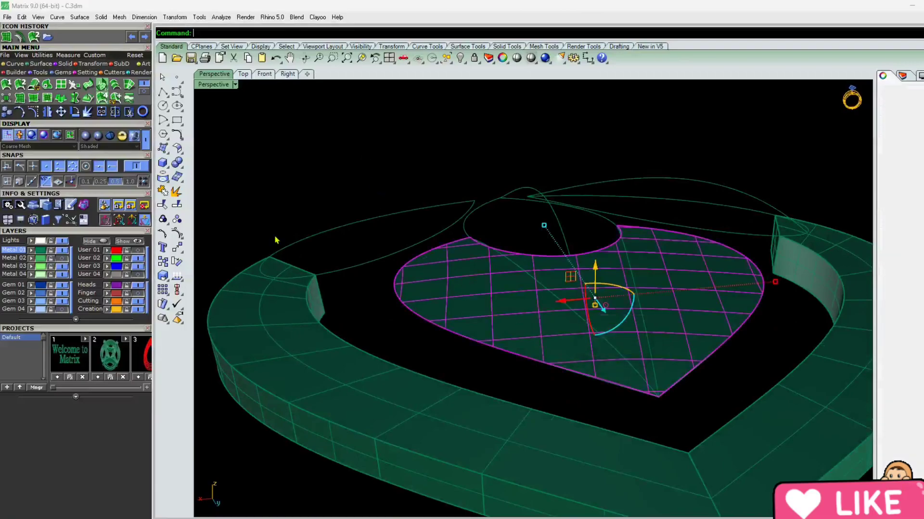
pyautogui.click(20, 37)
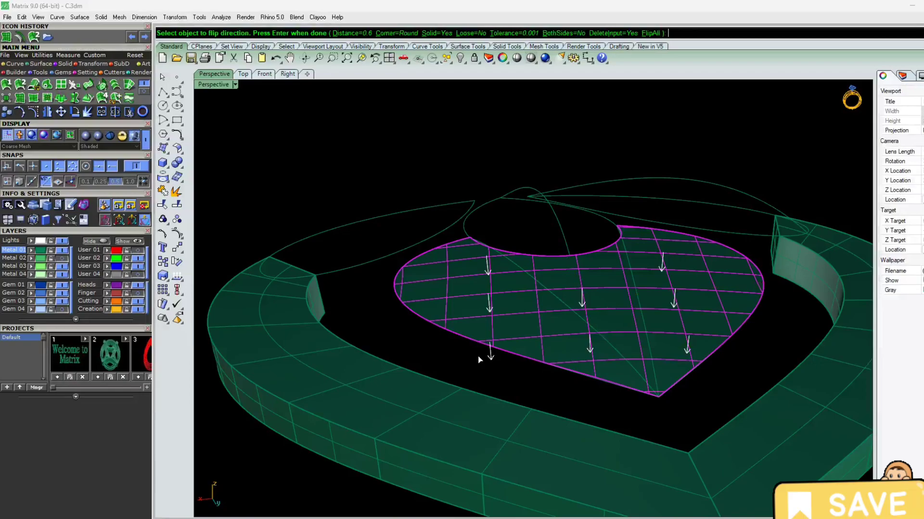
pyautogui.press('Return')
pyautogui.click(502, 162)
pyautogui.moveTo(498, 173); pyautogui.dragTo(445, 366, button='right')
pyautogui.scroll(-4, 439, 310)
pyautogui.moveTo(437, 308); pyautogui.dragTo(541, 380, button='right')
pyautogui.moveTo(358, 288); pyautogui.dragTo(470, 239, button='right')
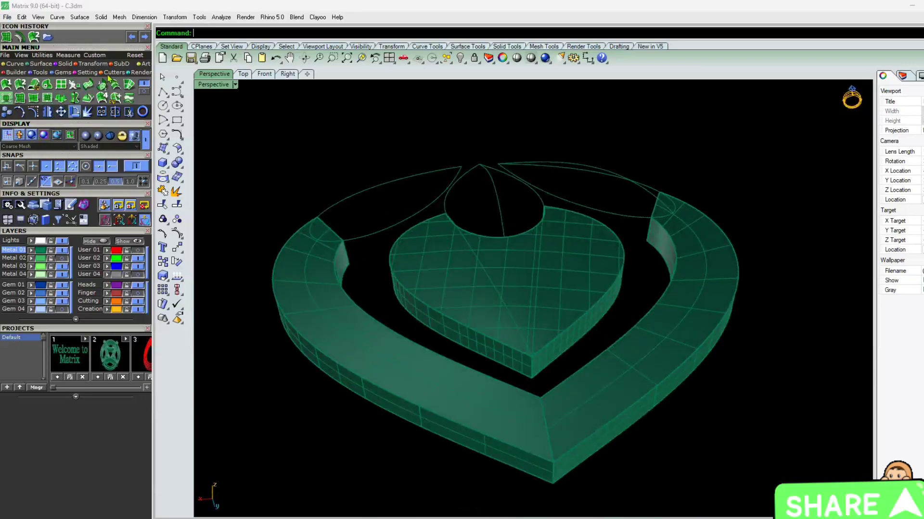
# Step: Extract copies of the top faces of the outer band and the inner drop
pyautogui.click(66, 64)
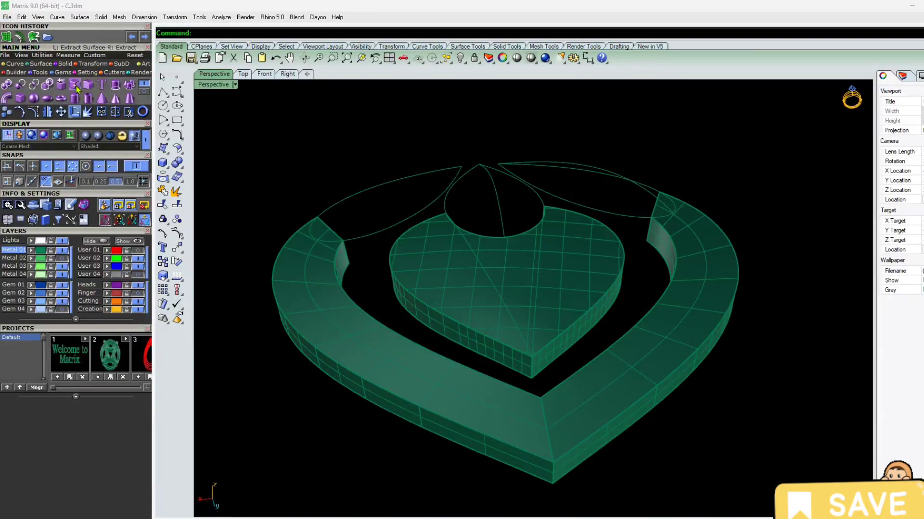
pyautogui.click(75, 87)
pyautogui.click(332, 331)
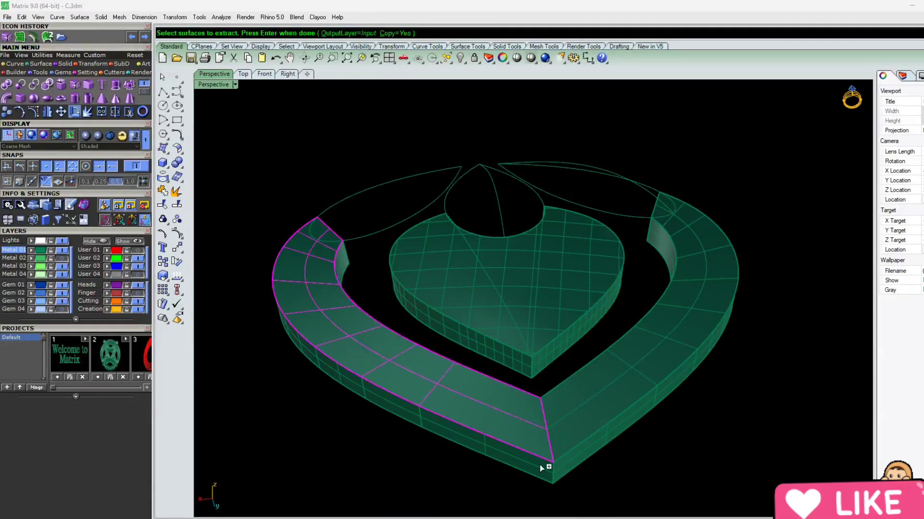
pyautogui.click(493, 330)
pyautogui.press('Return')
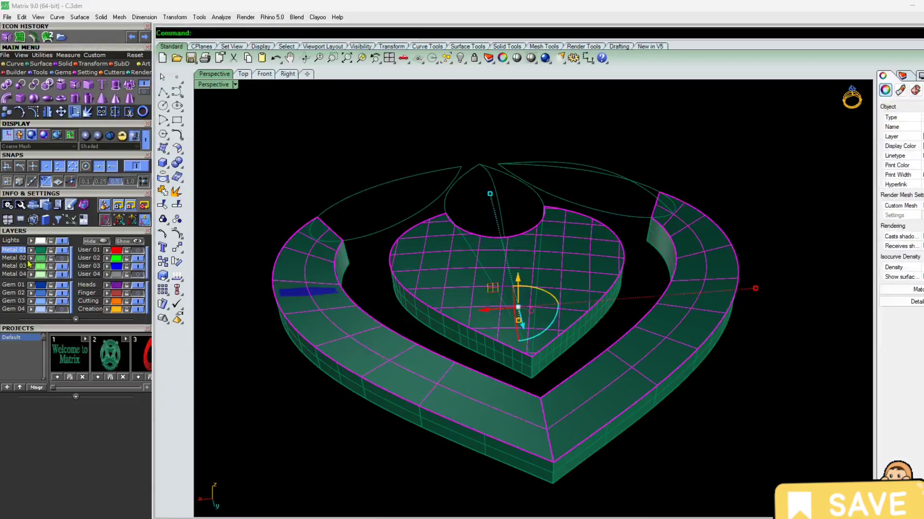
# Step: Place the extracted top faces on the User 03 layer and hide the Metal 01 layer
pyautogui.click(61, 251)
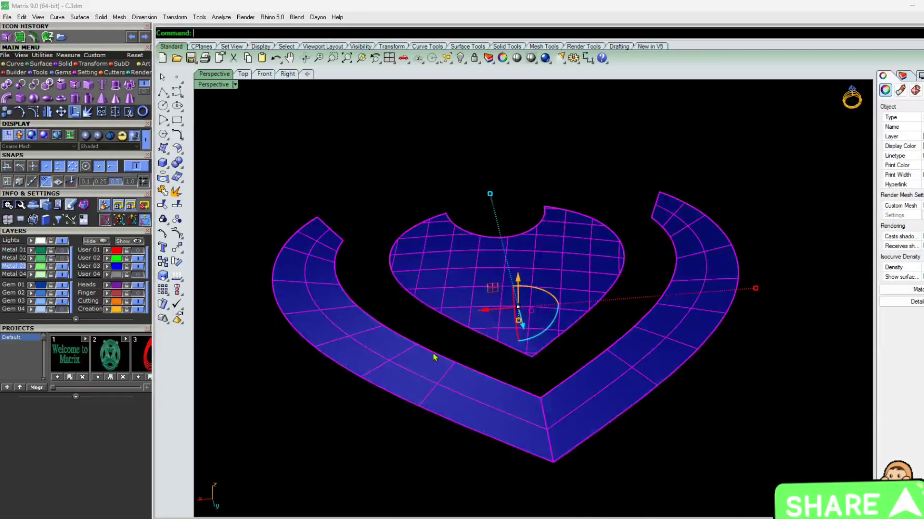
pyautogui.click(627, 200)
pyautogui.click(516, 288)
pyautogui.click(531, 177)
pyautogui.moveTo(531, 177); pyautogui.dragTo(282, 326, button='right')
pyautogui.scroll(4, 491, 245)
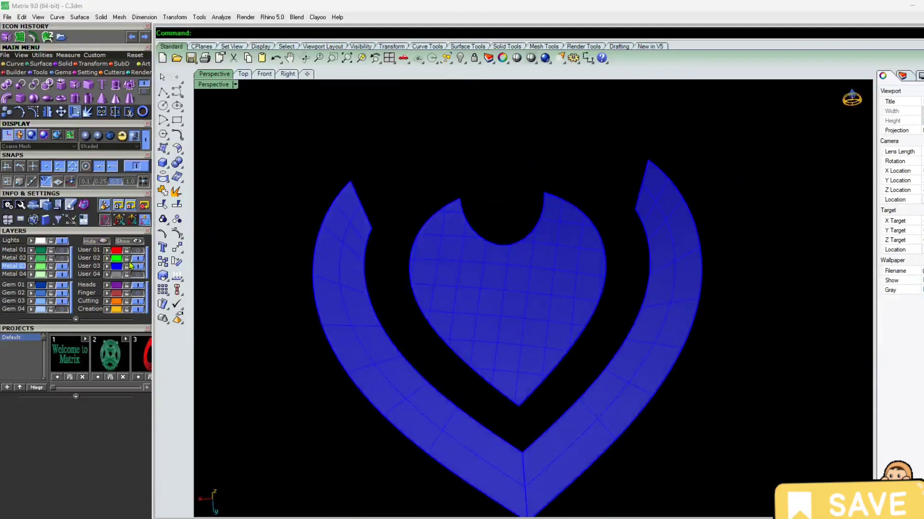
# Step: Show the Metal 01 layer again with the extracted faces hidden, and view the ornament in the Top view
pyautogui.click(62, 251)
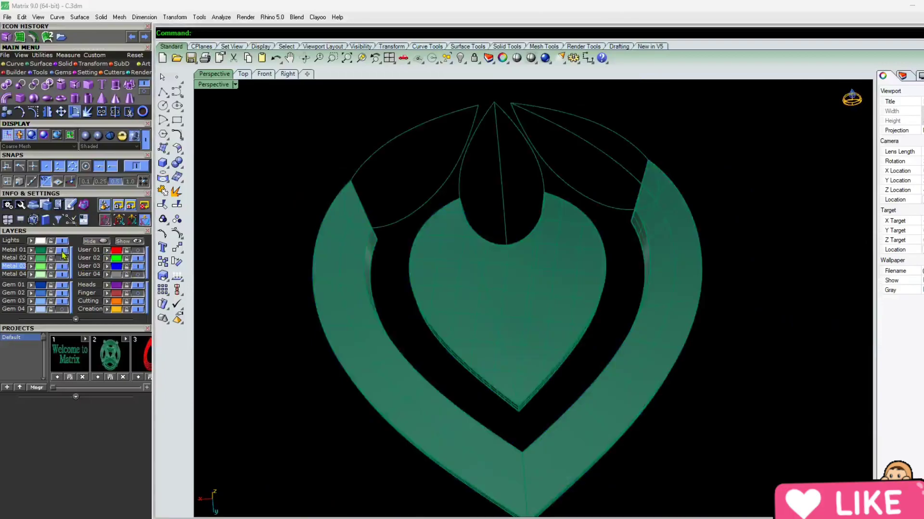
pyautogui.moveTo(465, 245); pyautogui.dragTo(502, 295, button='right')
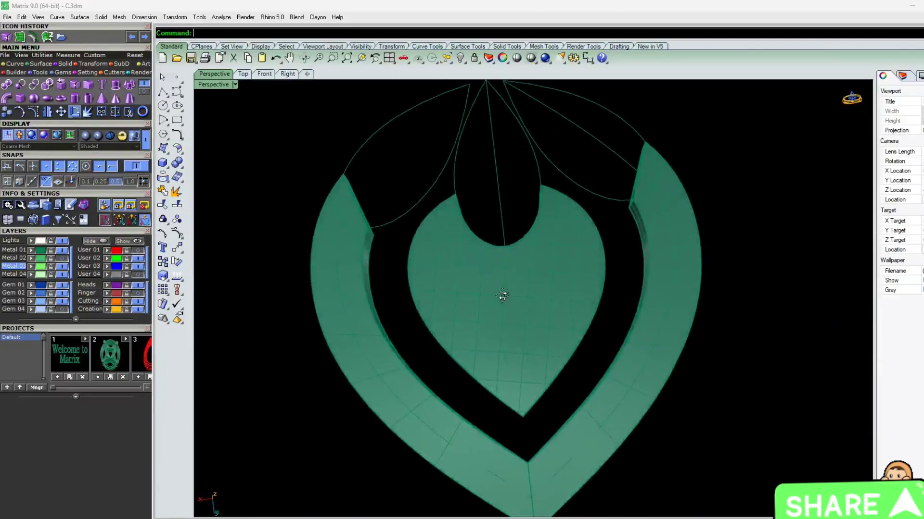
pyautogui.click(243, 74)
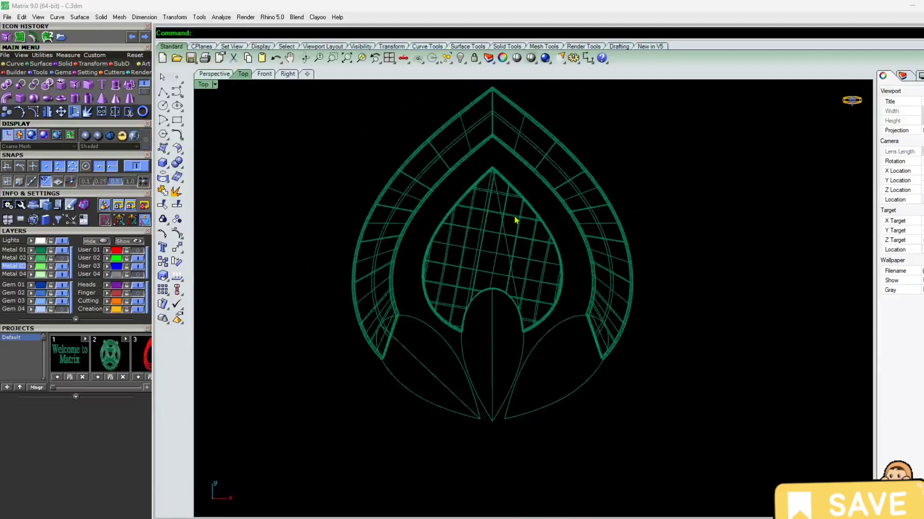
pyautogui.scroll(2, 514, 220)
pyautogui.scroll(-1, 515, 220)
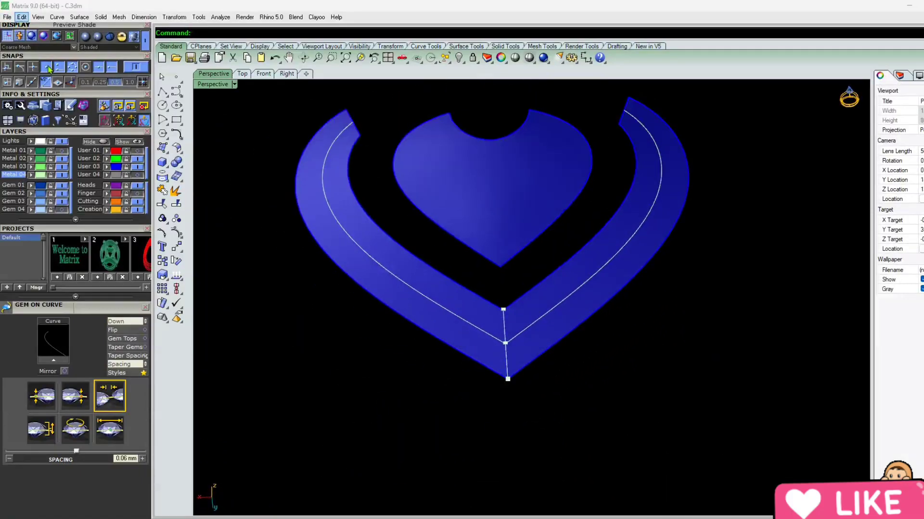
# Step: Try to place a gem on the outer band surface in the Top view with a 2° angle and 120% scale
pyautogui.click(243, 74)
pyautogui.scroll(5, 532, 258)
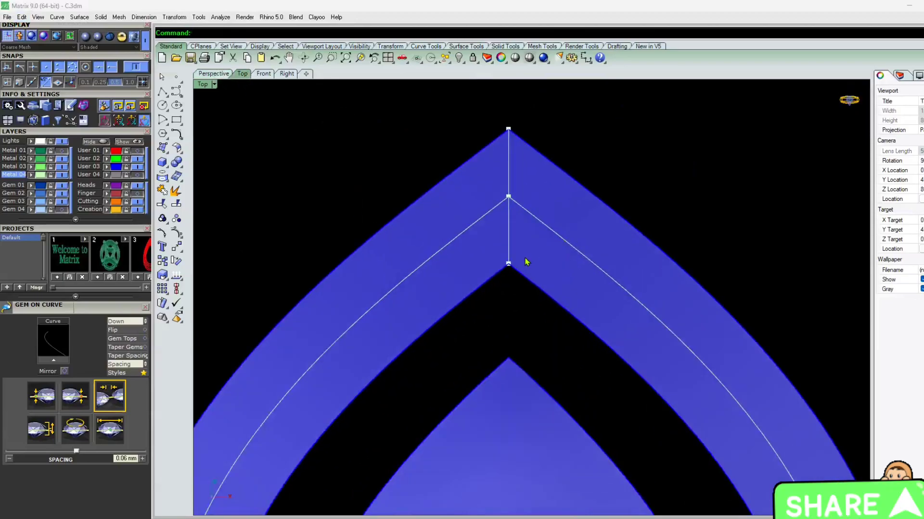
pyautogui.click(474, 258)
pyautogui.press('F6')
pyautogui.click(497, 244)
pyautogui.scroll(2, 485, 290)
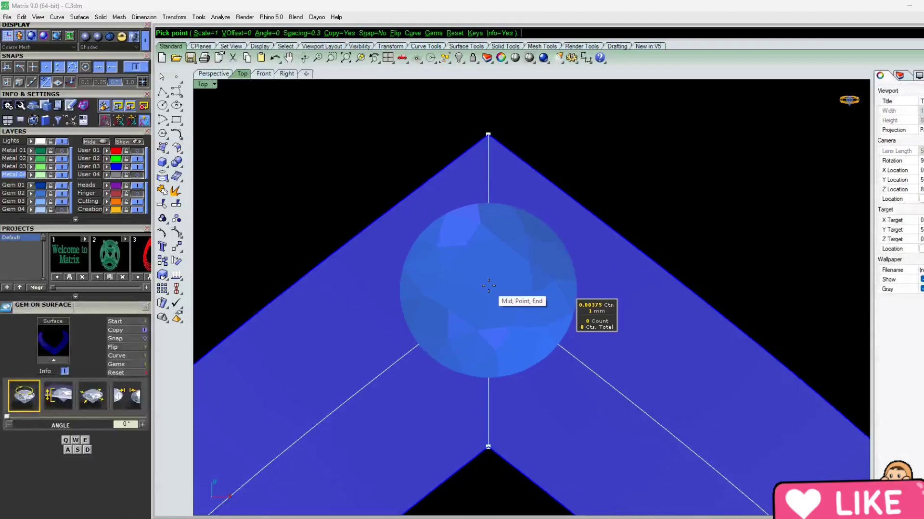
pyautogui.click(143, 425)
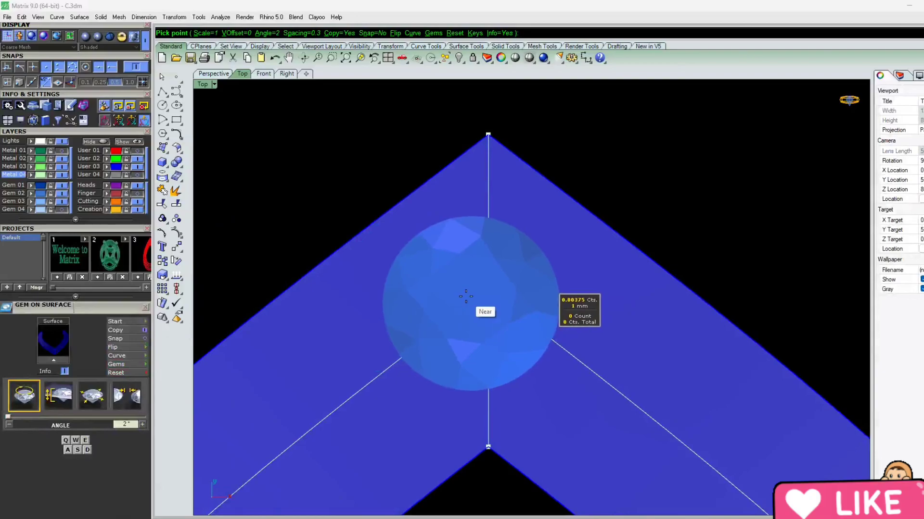
pyautogui.press('e')
pyautogui.press('e')
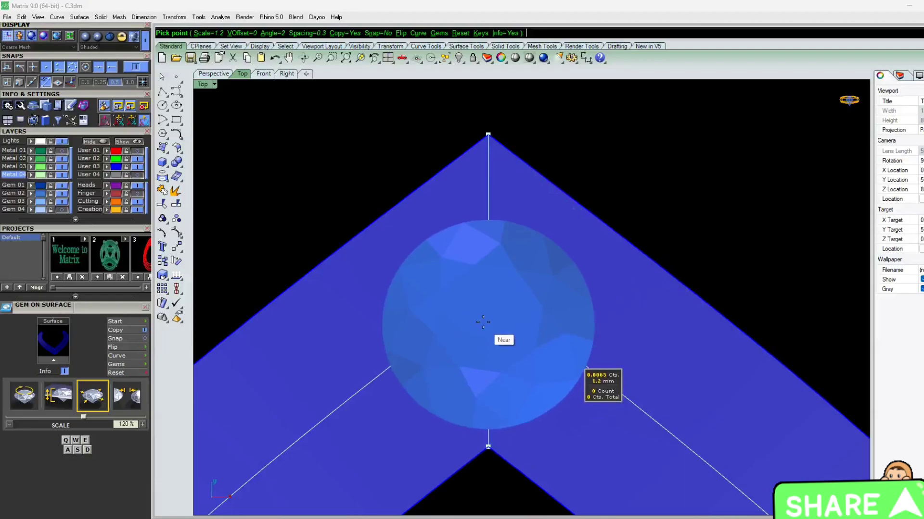
pyautogui.press('Escape')
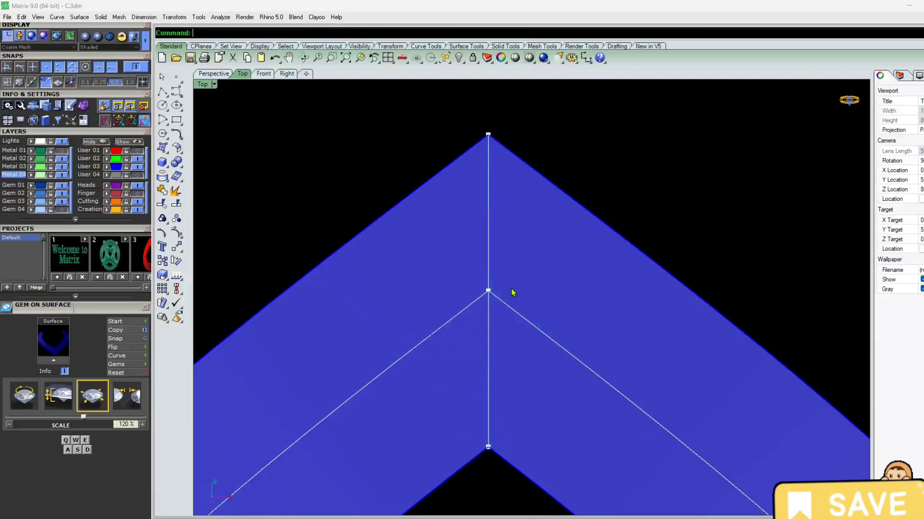
# Step: Place a gem at 120% scale with a 2° angle on the centre of the outer band's tip
pyautogui.click(488, 292)
pyautogui.click(536, 255)
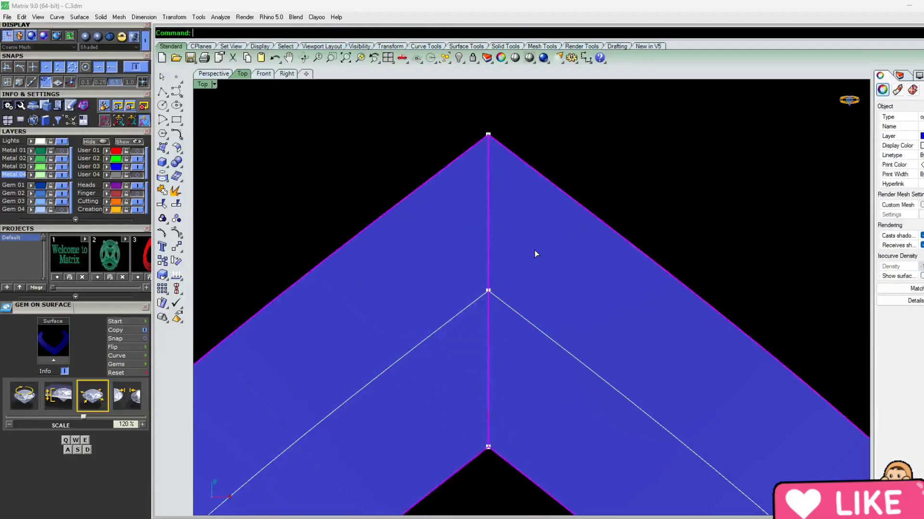
pyautogui.rightClick(536, 255)
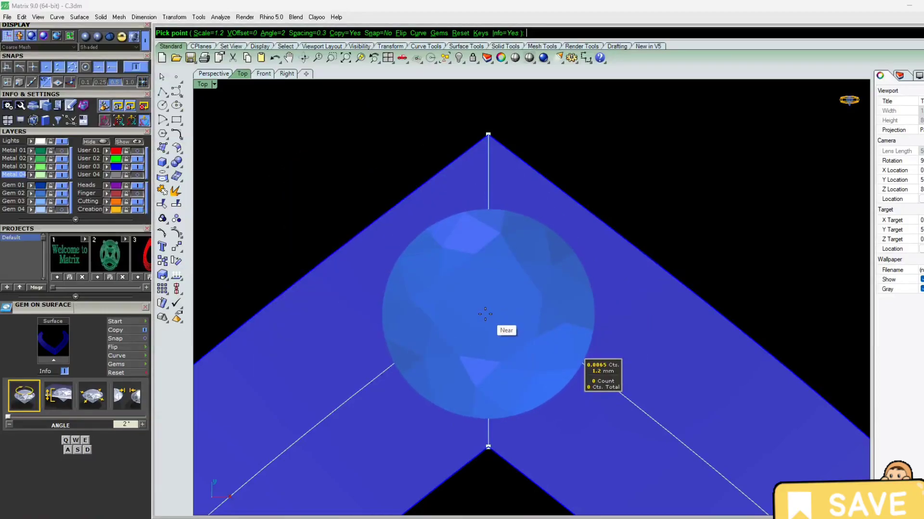
pyautogui.click(485, 314)
pyautogui.scroll(-2, 486, 315)
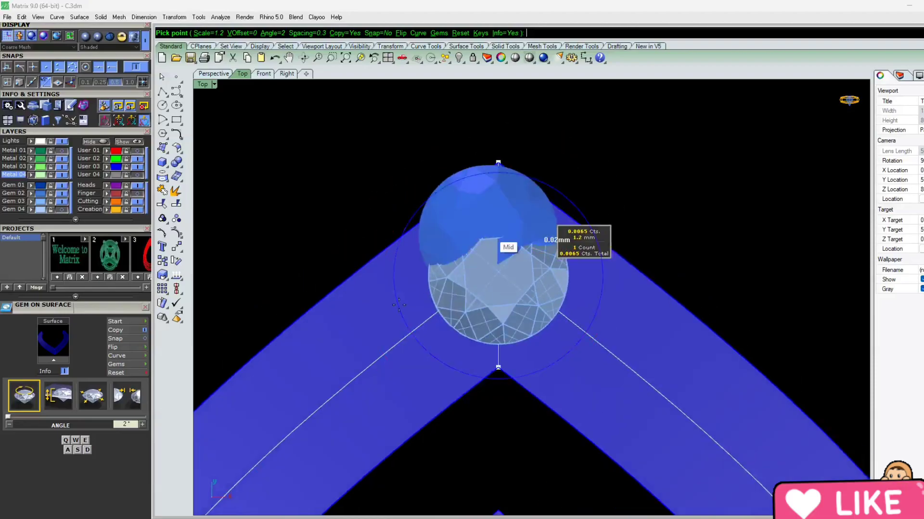
# Step: Place two more gems at 120% scale along the band's centre curve, descending from the tip gem
pyautogui.moveTo(501, 299); pyautogui.dragTo(453, 214, button='right')
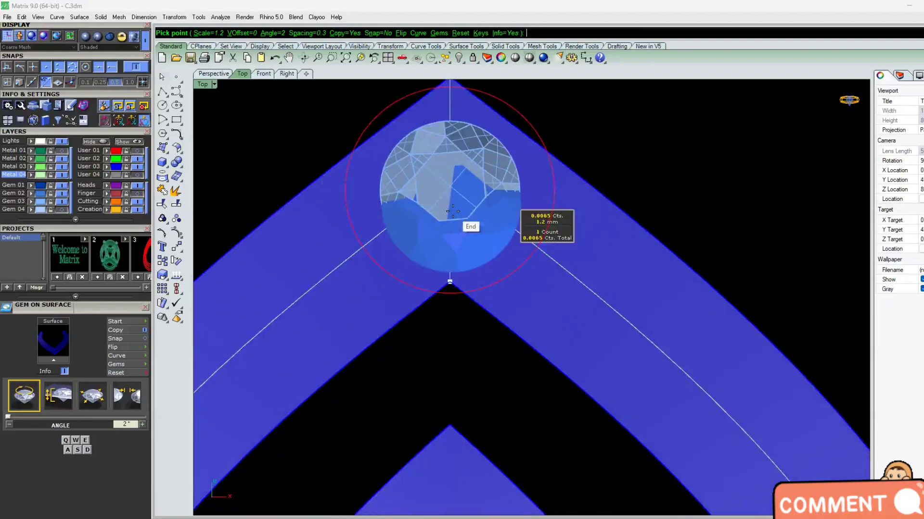
pyautogui.click(572, 276)
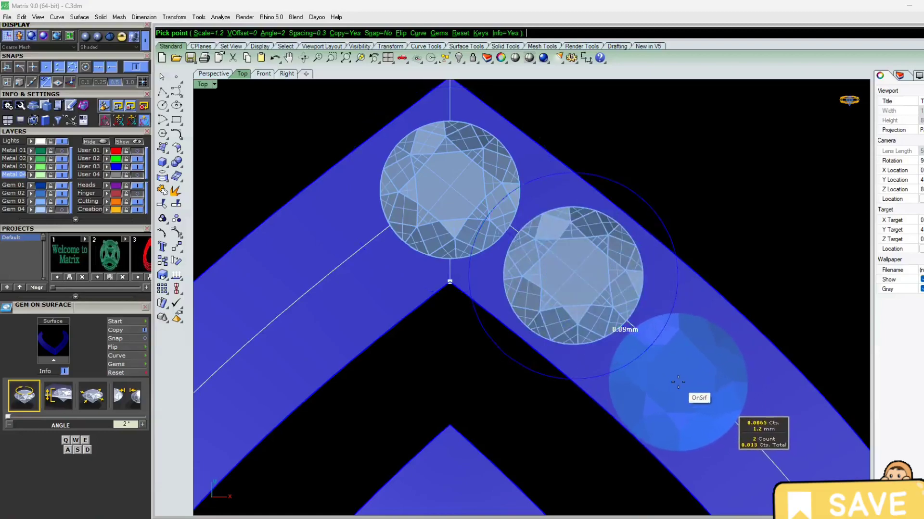
pyautogui.scroll(2, 686, 388)
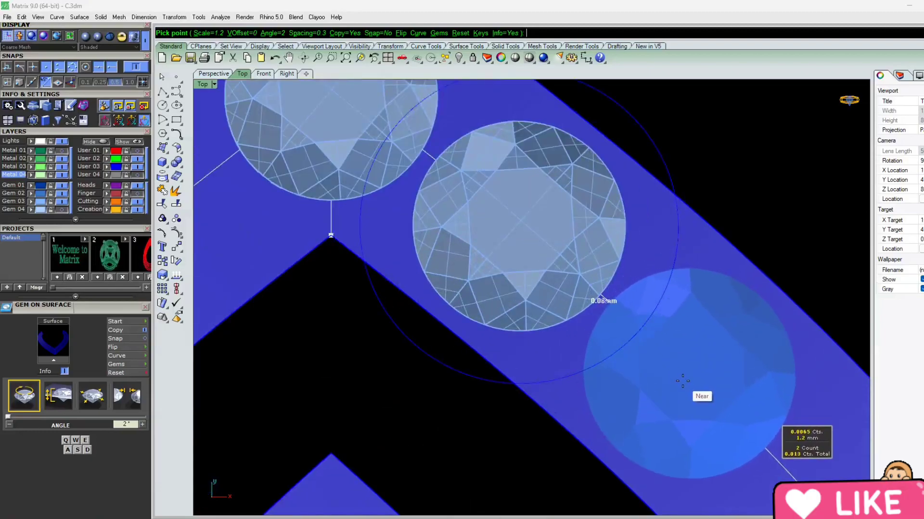
pyautogui.click(695, 390)
pyautogui.scroll(-3, 521, 222)
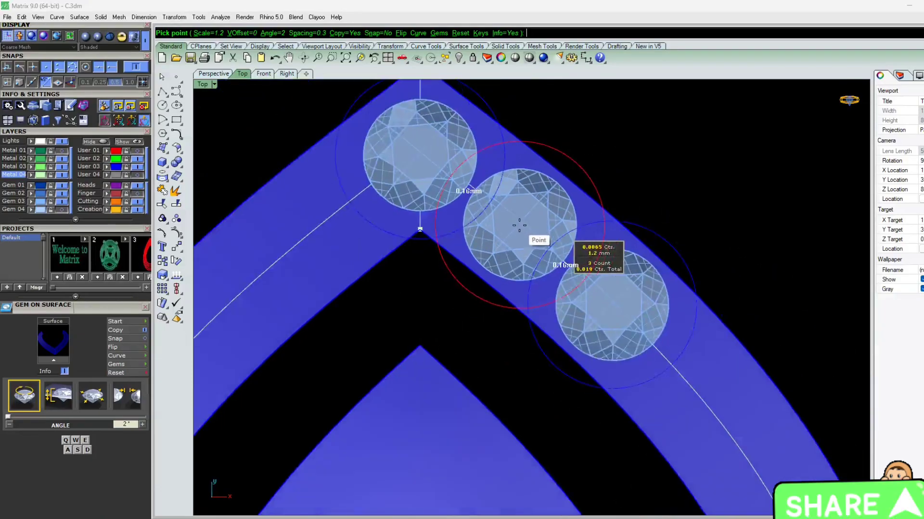
# Step: Extend the row of gems on the same side of the band with another two at 120% scale
pyautogui.moveTo(527, 304); pyautogui.dragTo(453, 185, button='right')
pyautogui.scroll(7, 525, 192)
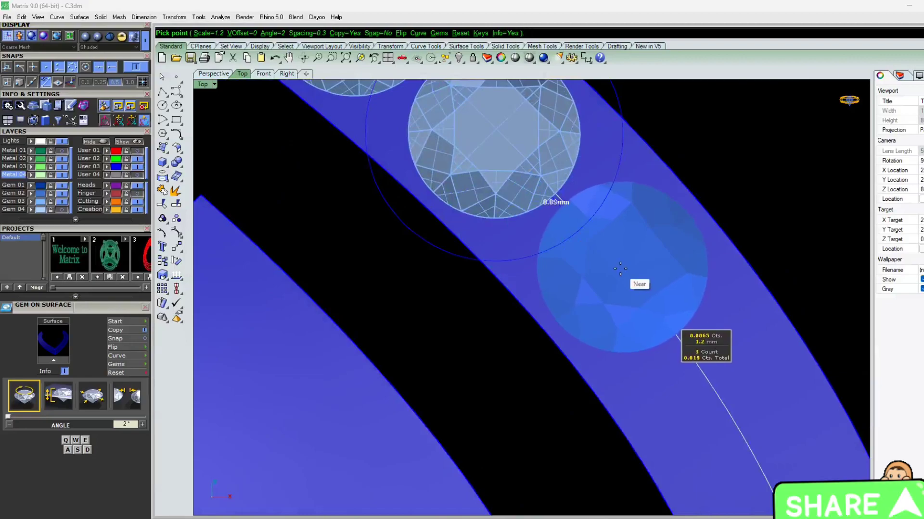
pyautogui.click(621, 269)
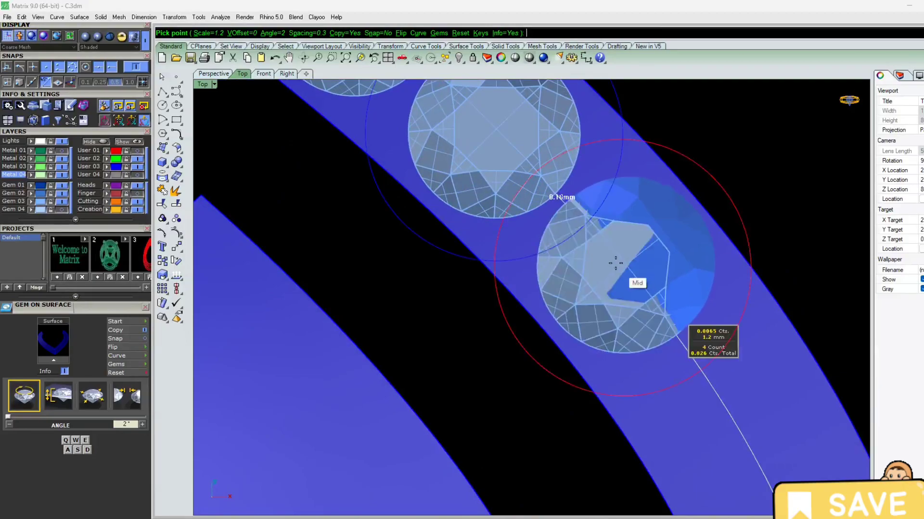
pyautogui.scroll(-2, 614, 265)
pyautogui.scroll(6, 645, 308)
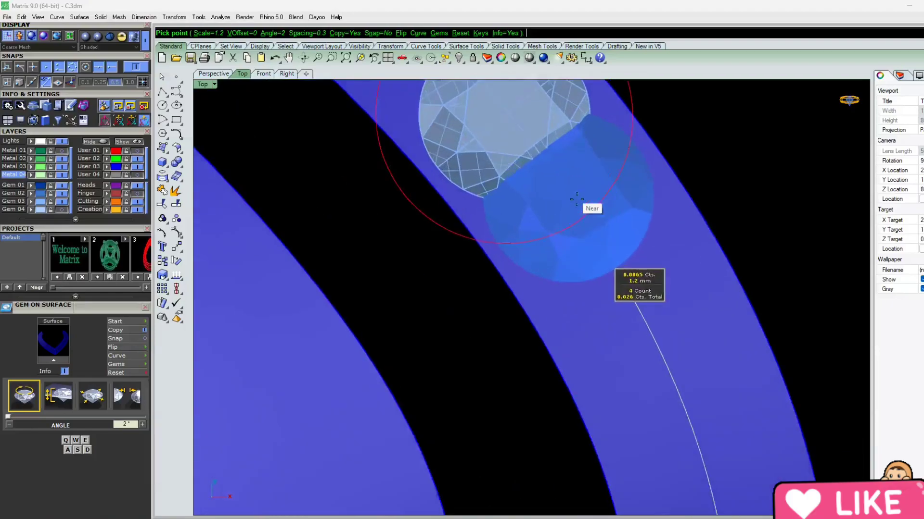
pyautogui.click(646, 310)
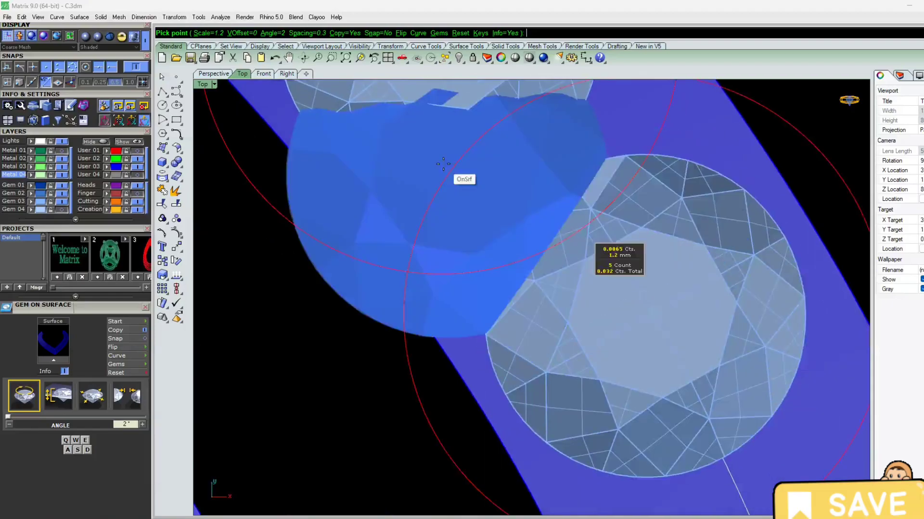
# Step: Finish placing gems and examine the row on the outer band in the Perspective view
pyautogui.rightClick(443, 168)
pyautogui.click(218, 75)
pyautogui.moveTo(308, 178); pyautogui.dragTo(491, 247, button='right')
pyautogui.scroll(4, 424, 330)
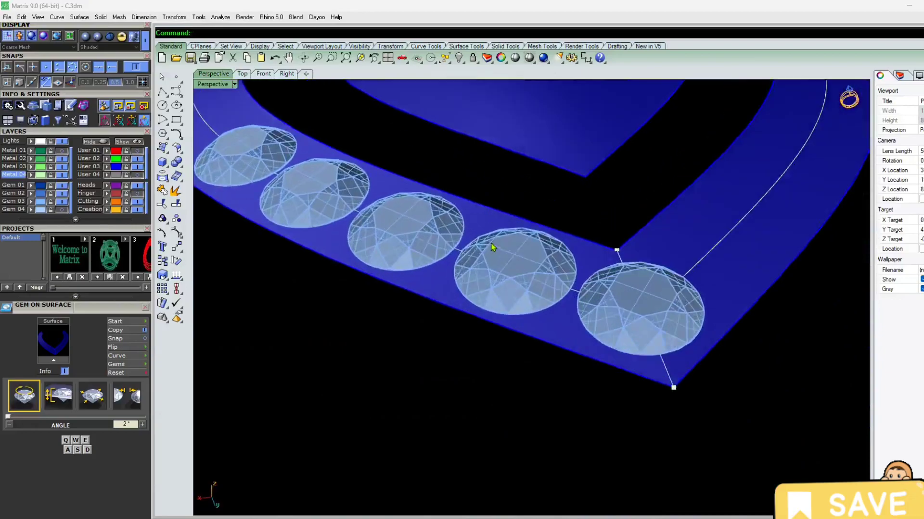
pyautogui.scroll(3, 479, 246)
pyautogui.scroll(-4, 429, 234)
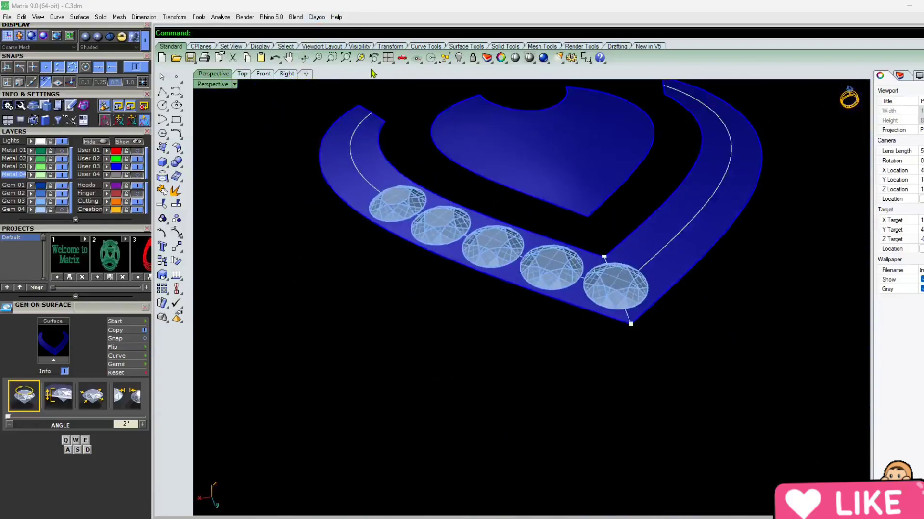
pyautogui.click(388, 58)
pyautogui.doubleClick(556, 88)
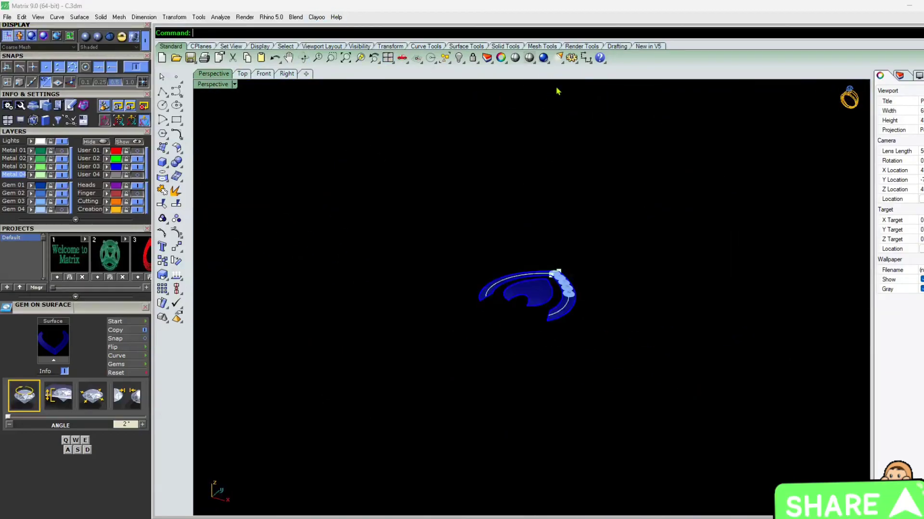
pyautogui.moveTo(553, 282); pyautogui.dragTo(427, 295, button='right')
pyautogui.scroll(3, 519, 334)
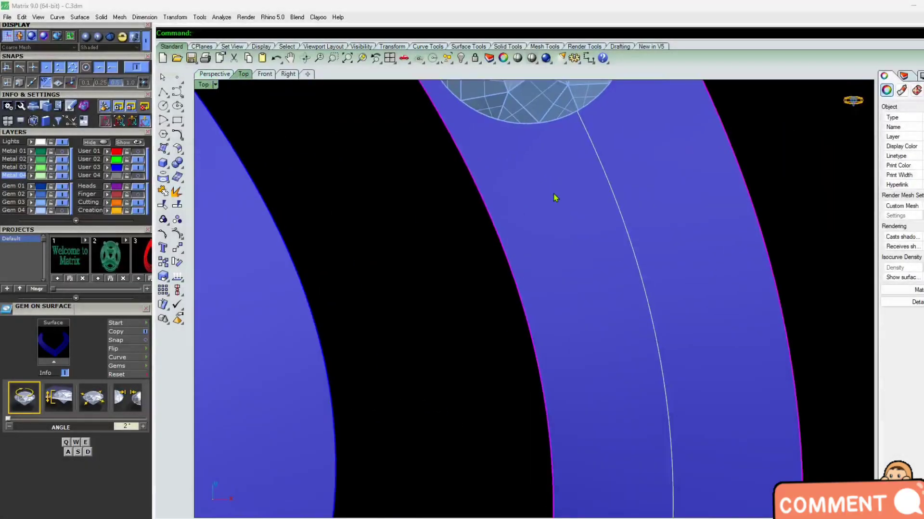
# Step: Continue the row towards the petals with two gems at 120% scale and an end gem at 110% scale
pyautogui.press('F6')
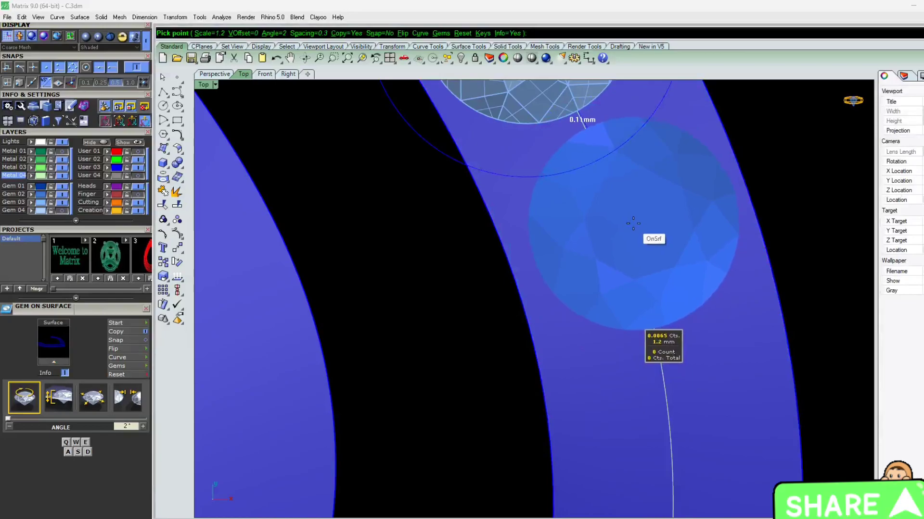
pyautogui.click(633, 223)
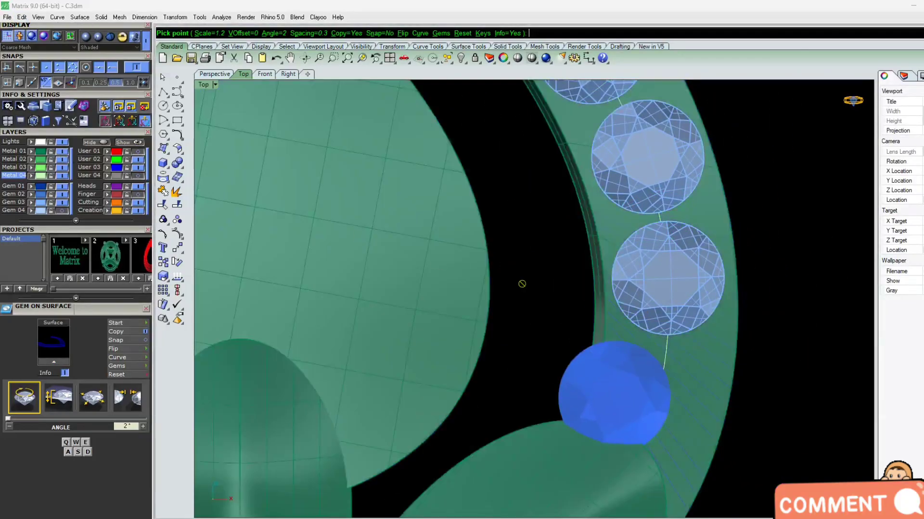
pyautogui.scroll(3, 670, 254)
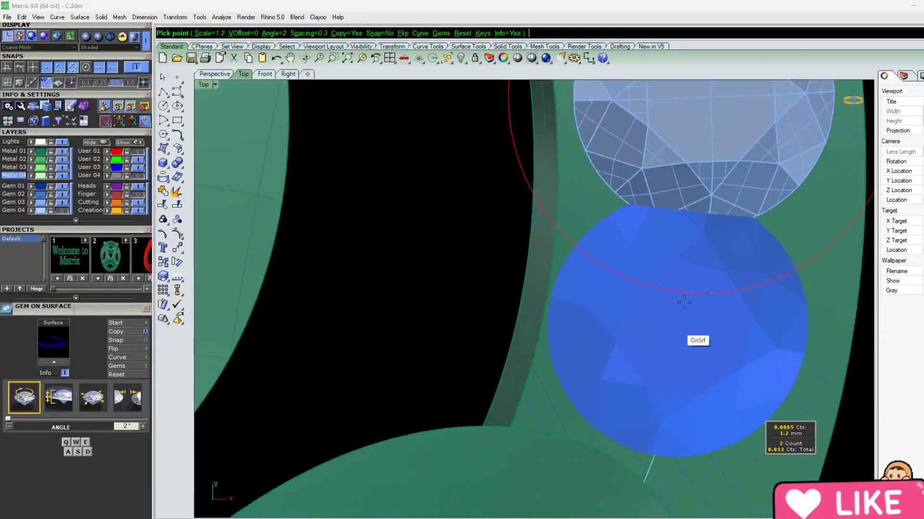
pyautogui.press('s')
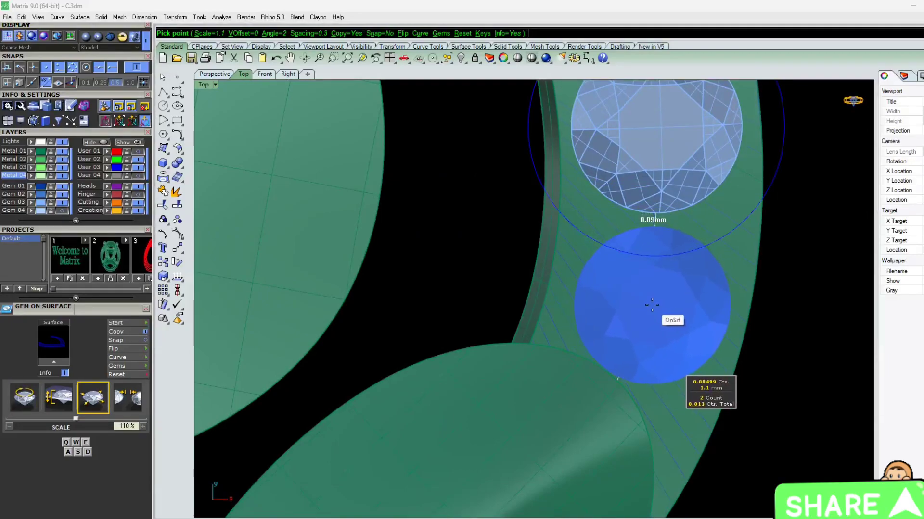
pyautogui.click(653, 308)
pyautogui.press('Return')
pyautogui.click(215, 74)
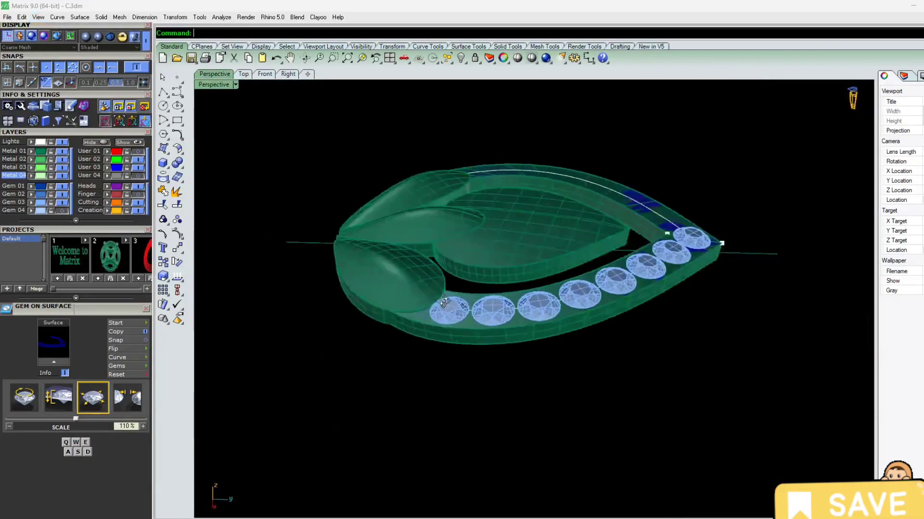
pyautogui.scroll(8, 601, 308)
pyautogui.click(389, 59)
pyautogui.scroll(10, 491, 299)
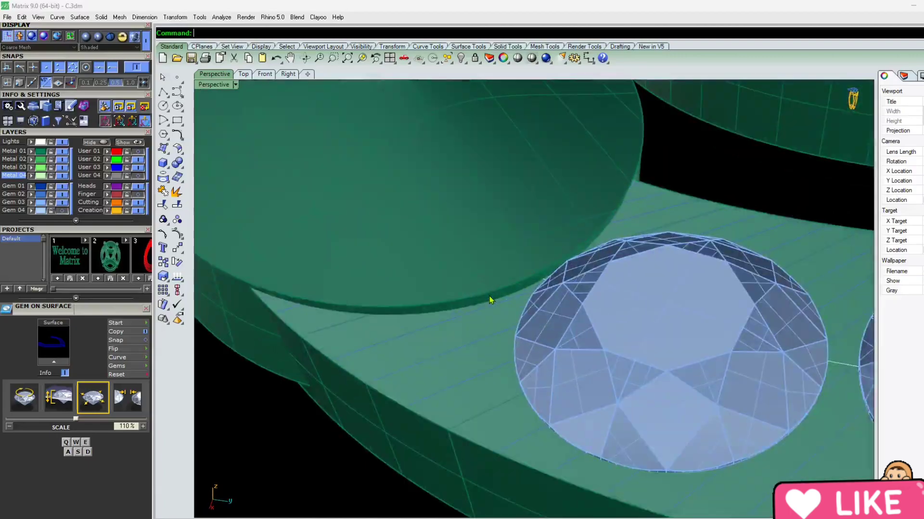
pyautogui.scroll(-12, 486, 291)
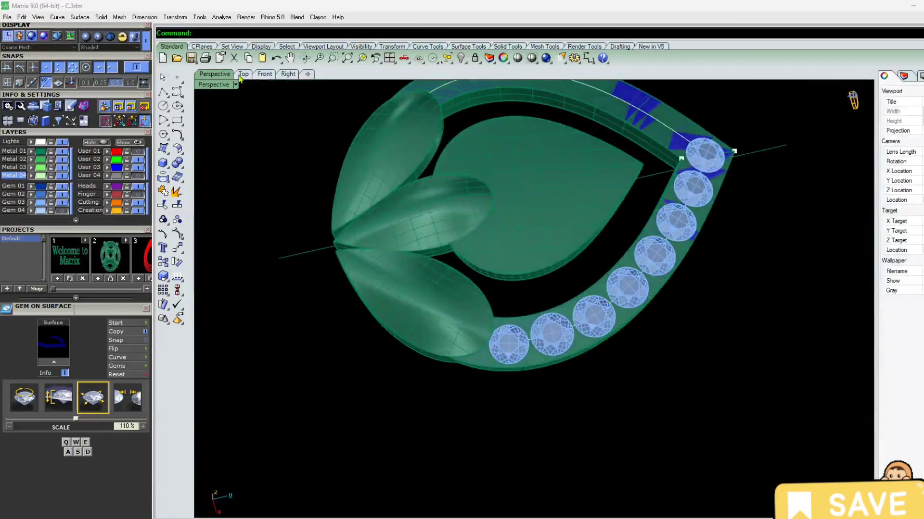
# Step: Hide the Metal 01 layer and mirror the side gems across the vertical axis through the origin onto the band's other side
pyautogui.click(243, 74)
pyautogui.click(497, 213)
pyautogui.click(62, 151)
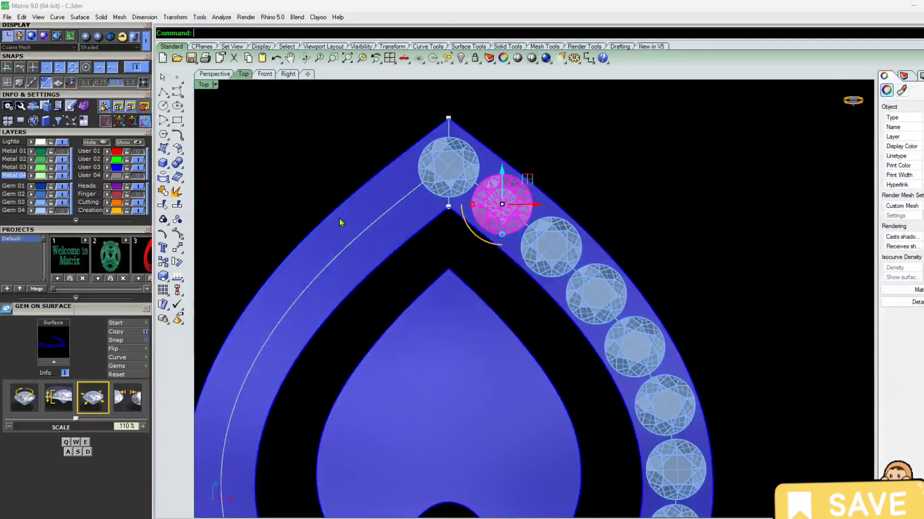
pyautogui.scroll(-8, 496, 207)
pyautogui.click(517, 222)
pyautogui.moveTo(520, 300); pyautogui.dragTo(513, 293, button='right')
pyautogui.keyDown('shift'); pyautogui.click(488, 198); pyautogui.keyUp('shift')
pyautogui.keyDown('shift'); pyautogui.click(532, 244); pyautogui.keyUp('shift')
pyautogui.write('Mi')
pyautogui.press('Return')
pyautogui.write('0')
pyautogui.press('Return')
pyautogui.click(454, 461)
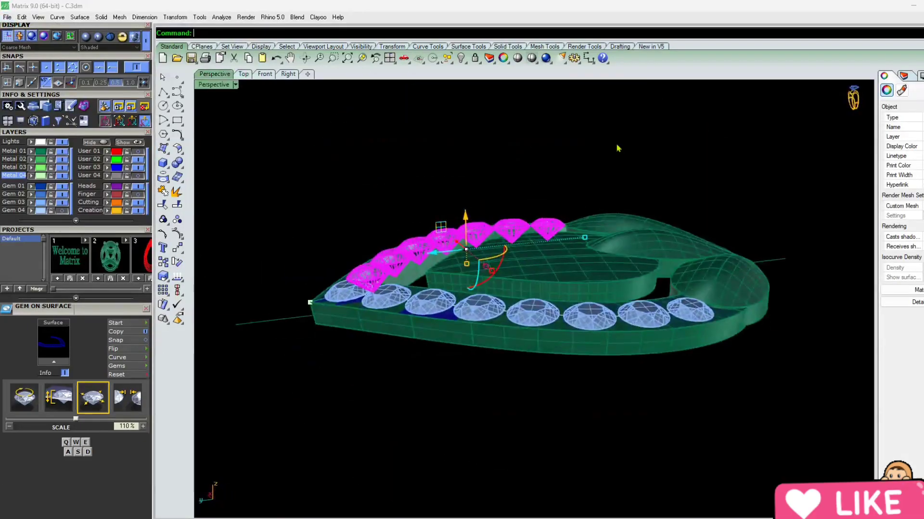
# Step: Delete the end gem beside the petal at the end of the band
pyautogui.scroll(8, 501, 306)
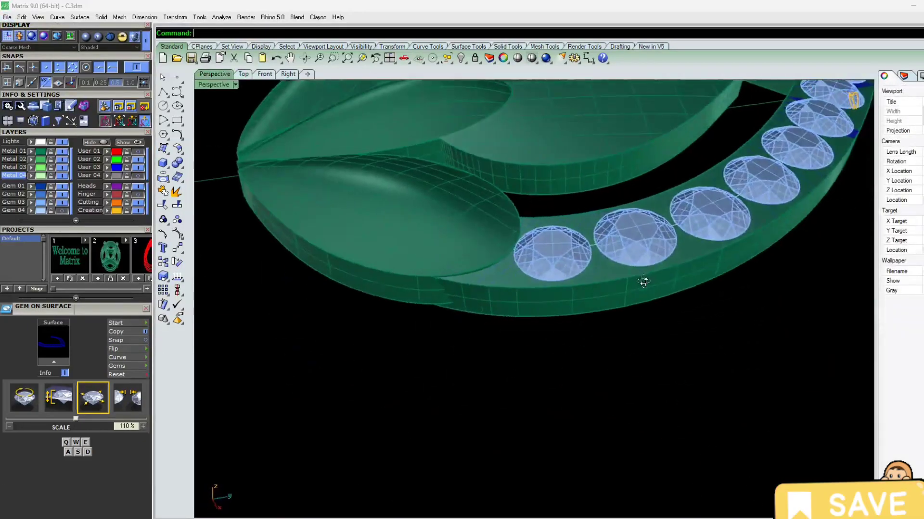
pyautogui.click(501, 306)
pyautogui.press('Delete')
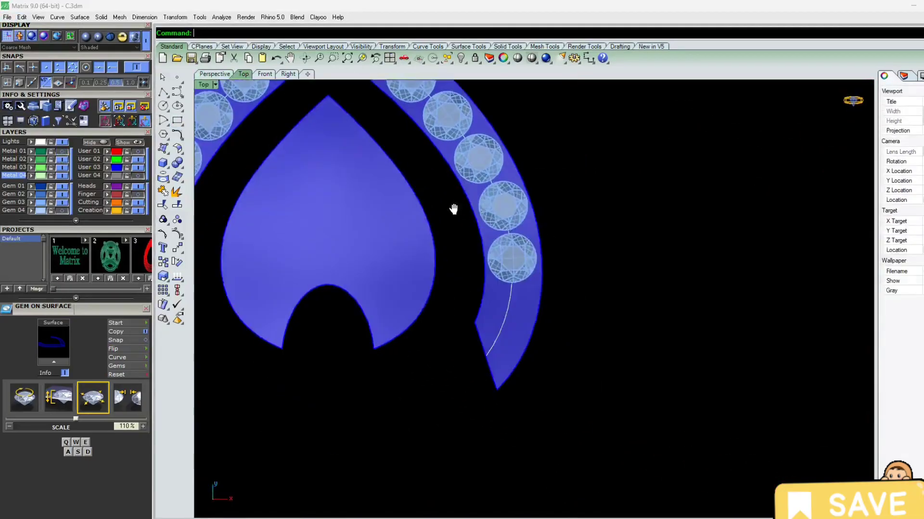
# Step: Place a replacement end gem at 100% scale on the band surface, below the last 1.2 mm gem
pyautogui.scroll(5, 453, 209)
pyautogui.middleClick(526, 269)
pyautogui.click(537, 332)
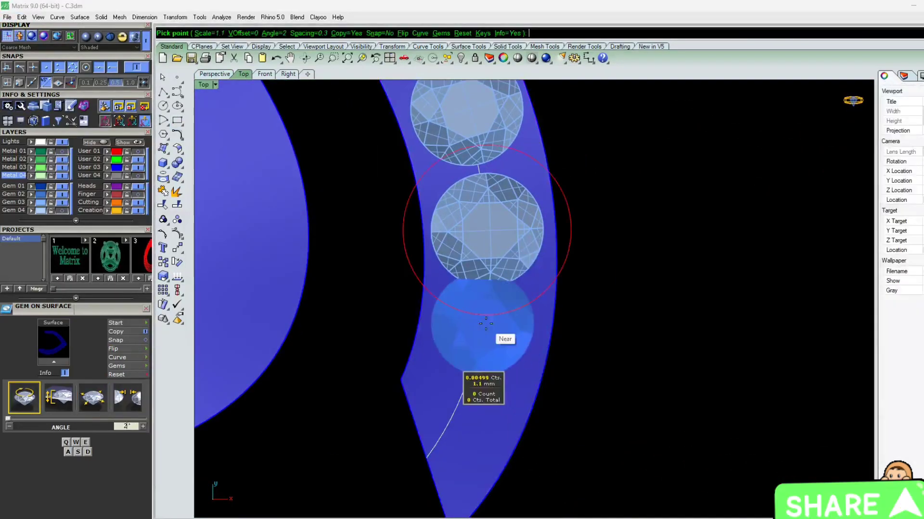
pyautogui.press('s')
pyautogui.scroll(4, 454, 326)
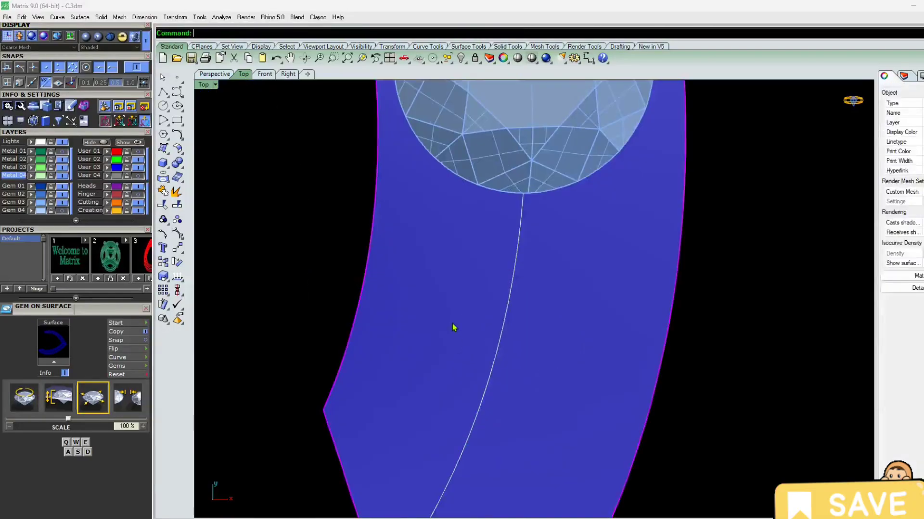
pyautogui.click(509, 323)
pyautogui.press('Return')
pyautogui.scroll(-8, 540, 275)
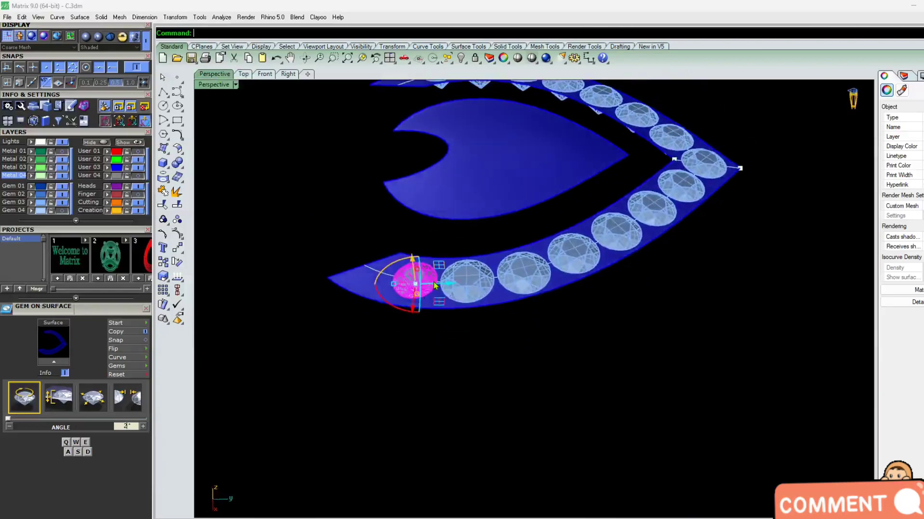
# Step: Check the end gems against the petals with the Metal 01 layer temporarily shown
pyautogui.click(63, 151)
pyautogui.click(320, 344)
pyautogui.moveTo(319, 345)
pyautogui.mouseDown(button='right')
pyautogui.moveTo(439, 329)
pyautogui.moveTo(428, 365)
pyautogui.mouseUp(button='right')
pyautogui.click(63, 142)
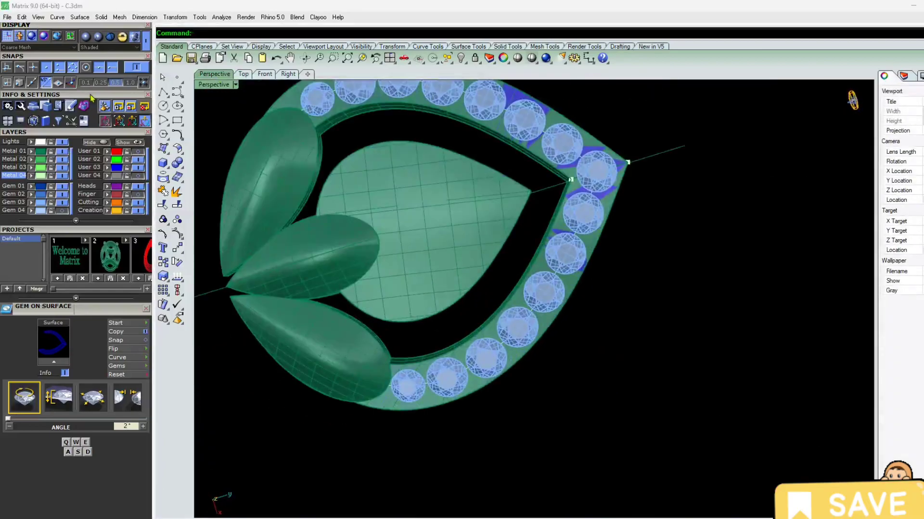
pyautogui.click(65, 151)
pyautogui.hotkey('ctrl', 'F1')
# Step: Select all the gems along both sides and the tip of the outer band in the Top view
pyautogui.scroll(5, 501, 236)
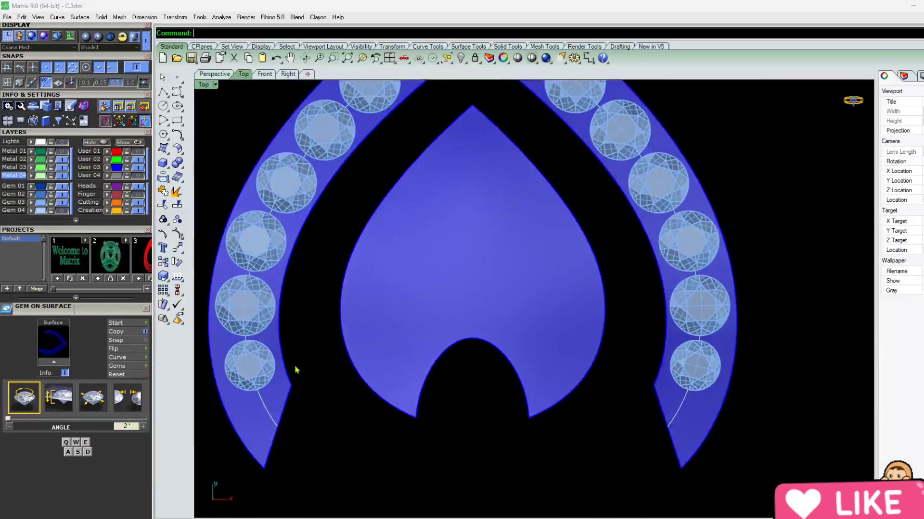
pyautogui.click(245, 306)
pyautogui.keyDown('shift'); pyautogui.click(250, 365); pyautogui.keyUp('shift')
pyautogui.keyDown('shift'); pyautogui.click(256, 242); pyautogui.keyUp('shift')
pyautogui.keyDown('shift'); pyautogui.click(287, 182); pyautogui.keyUp('shift')
pyautogui.keyDown('shift'); pyautogui.click(322, 144); pyautogui.keyUp('shift')
pyautogui.moveTo(366, 96); pyautogui.dragTo(324, 209, button='right')
pyautogui.keyDown('shift'); pyautogui.click(377, 151); pyautogui.keyUp('shift')
pyautogui.press('Escape')
pyautogui.click(377, 151)
pyautogui.keyDown('shift'); pyautogui.click(431, 116); pyautogui.keyUp('shift')
pyautogui.keyDown('shift'); pyautogui.click(527, 184); pyautogui.keyUp('shift')
pyautogui.scroll(-8, 527, 184)
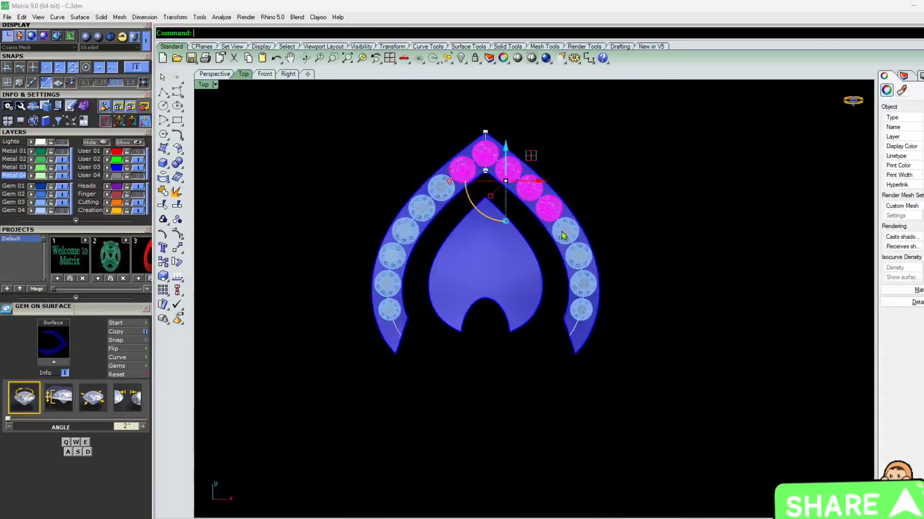
pyautogui.keyDown('shift'); pyautogui.click(579, 256); pyautogui.keyUp('shift')
pyautogui.keyDown('shift'); pyautogui.click(387, 310); pyautogui.keyUp('shift')
pyautogui.keyDown('shift'); pyautogui.click(388, 284); pyautogui.keyUp('shift')
pyautogui.keyDown('shift'); pyautogui.click(392, 256); pyautogui.keyUp('shift')
pyautogui.keyDown('shift'); pyautogui.click(405, 231); pyautogui.keyUp('shift')
pyautogui.keyDown('shift'); pyautogui.click(421, 208); pyautogui.keyUp('shift')
pyautogui.scroll(8, 486, 211)
# Step: Start the Prongs tool on the selected band gems with two shared prongs and set the large prong diameter to 0.48 mm
pyautogui.press('F6')
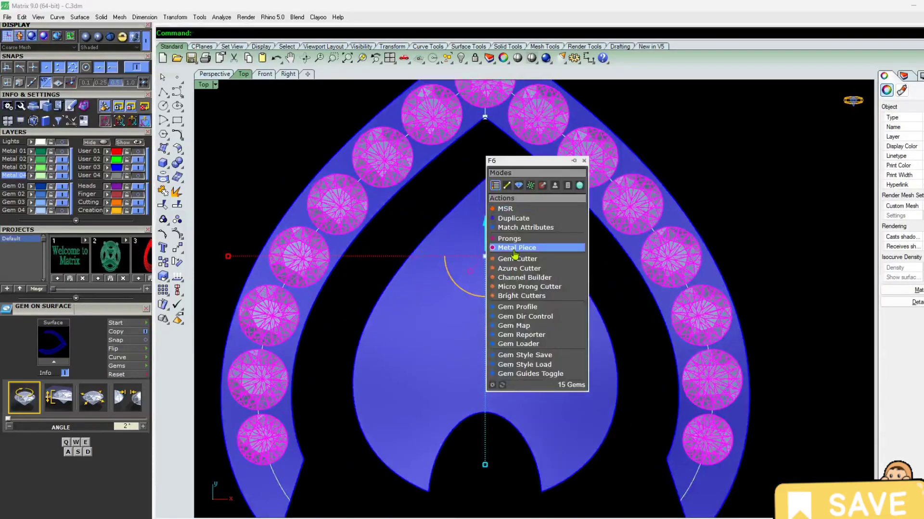
pyautogui.click(512, 248)
pyautogui.scroll(-5, 434, 264)
pyautogui.scroll(5, 456, 221)
pyautogui.scroll(-3, 103, 210)
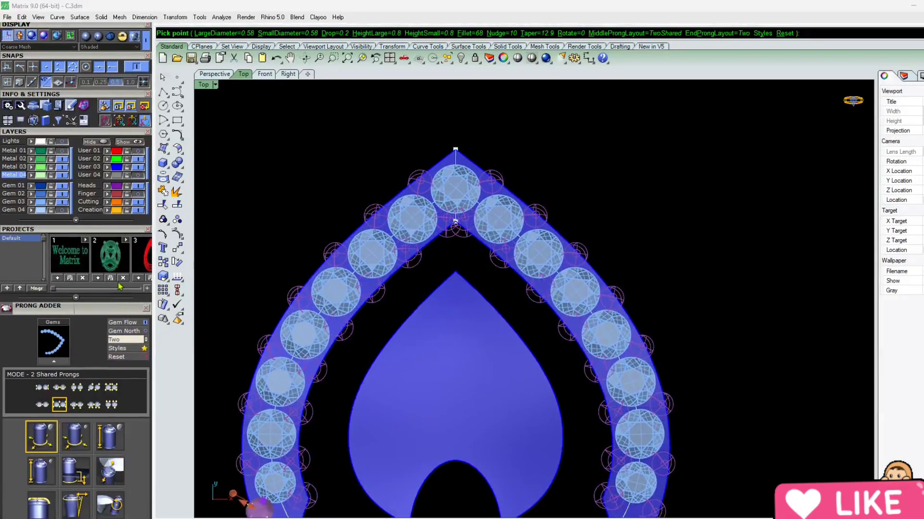
pyautogui.click(10, 435)
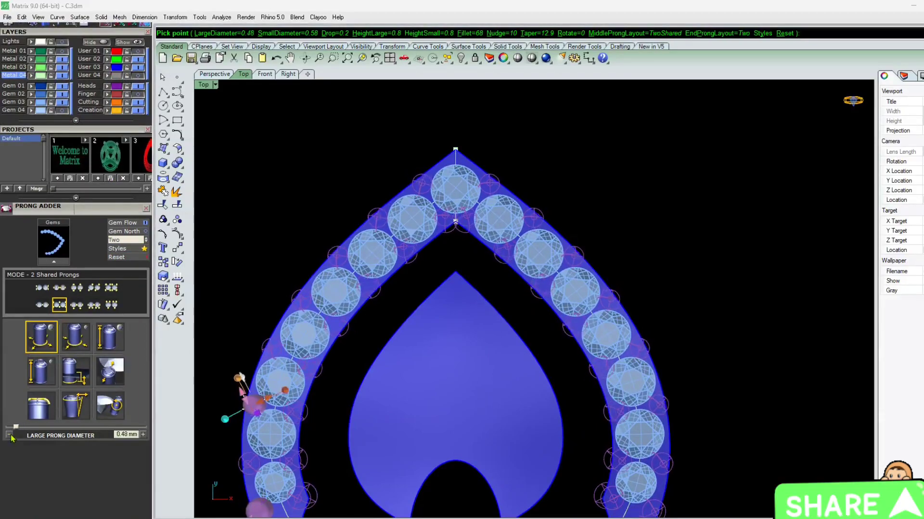
# Step: Set the small prong diameter to 0.4 mm, checking the prong previews against the gems up close
pyautogui.click(9, 435)
pyautogui.moveTo(417, 254); pyautogui.dragTo(415, 274, button='right')
pyautogui.scroll(10, 409, 215)
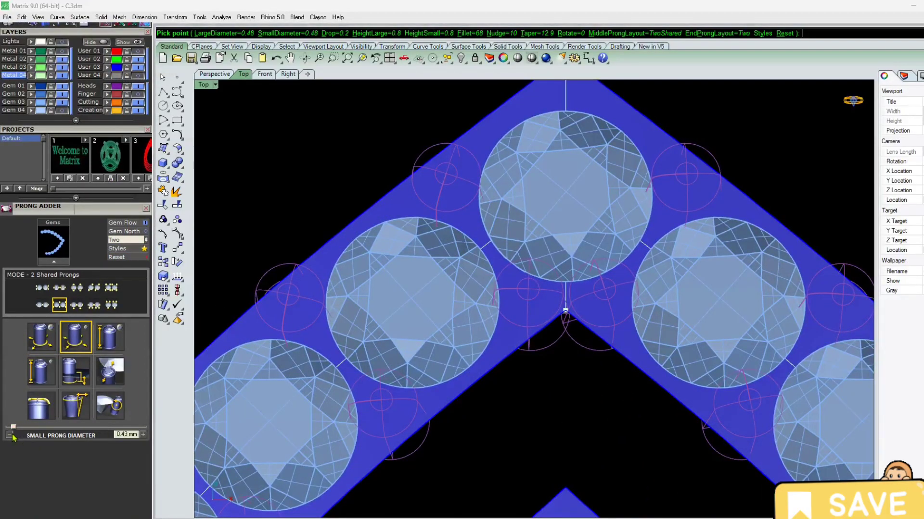
pyautogui.hotkey('ctrl', 'F4')
pyautogui.moveTo(528, 315); pyautogui.dragTo(306, 356, button='right')
pyautogui.scroll(4, 426, 390)
pyautogui.scroll(5, 305, 355)
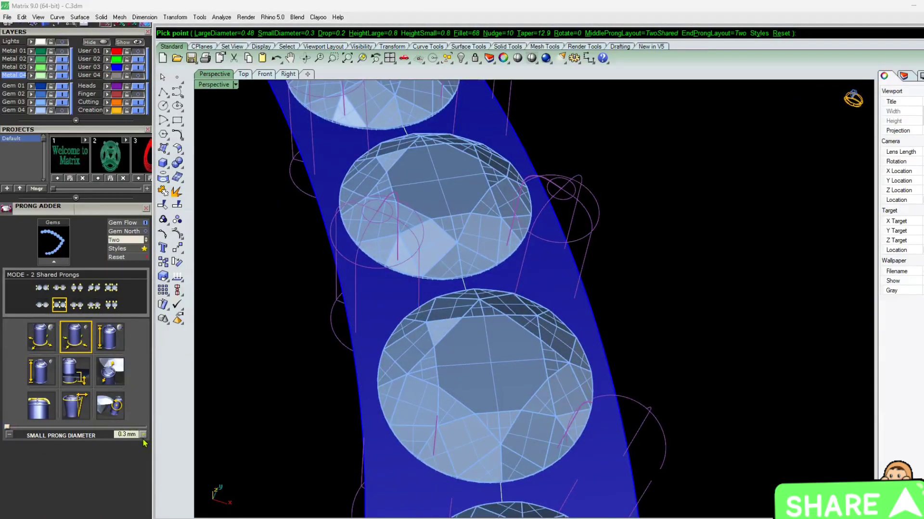
pyautogui.scroll(-3, 431, 329)
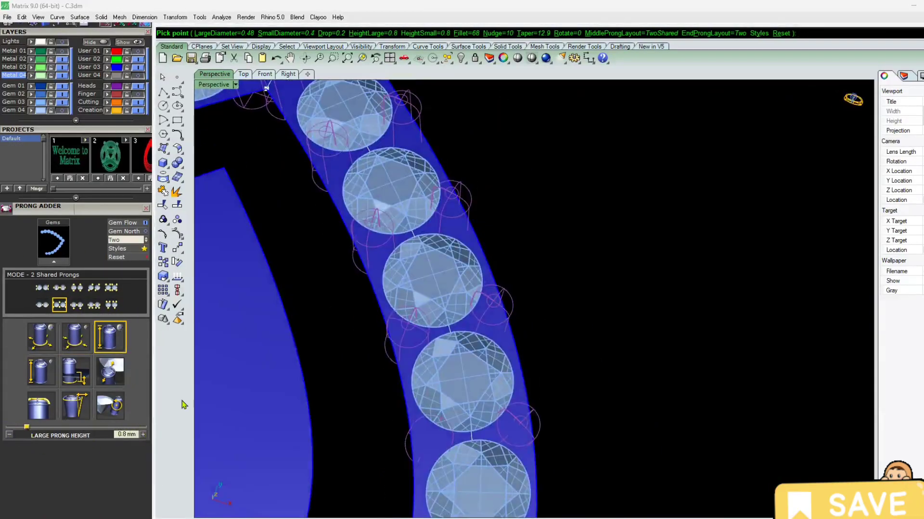
# Step: Lower the large prong height to 0.4 mm
pyautogui.click(9, 435)
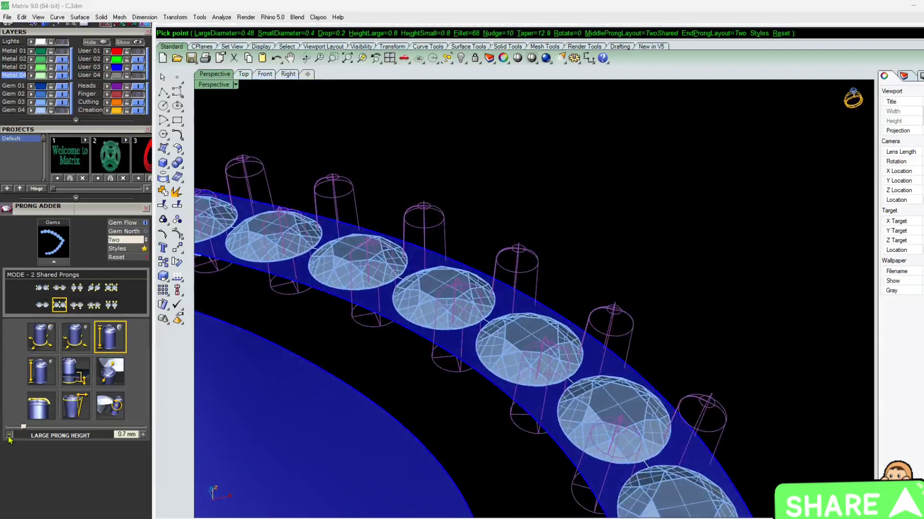
pyautogui.click(9, 435)
pyautogui.click(9, 435)
pyautogui.click(9, 435)
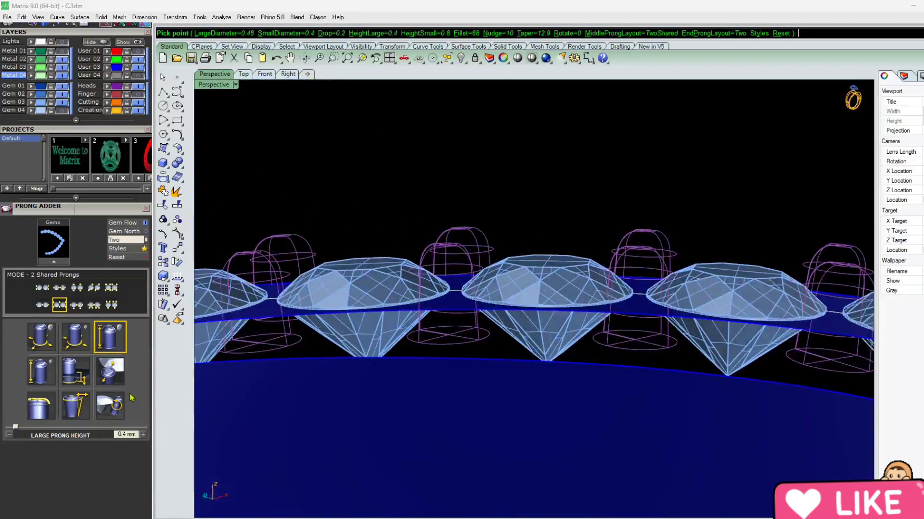
# Step: Reduce the large prong diameter to 0.38 mm and the prong drop to 0.1 mm
pyautogui.click(41, 337)
pyautogui.click(44, 341)
pyautogui.click(10, 435)
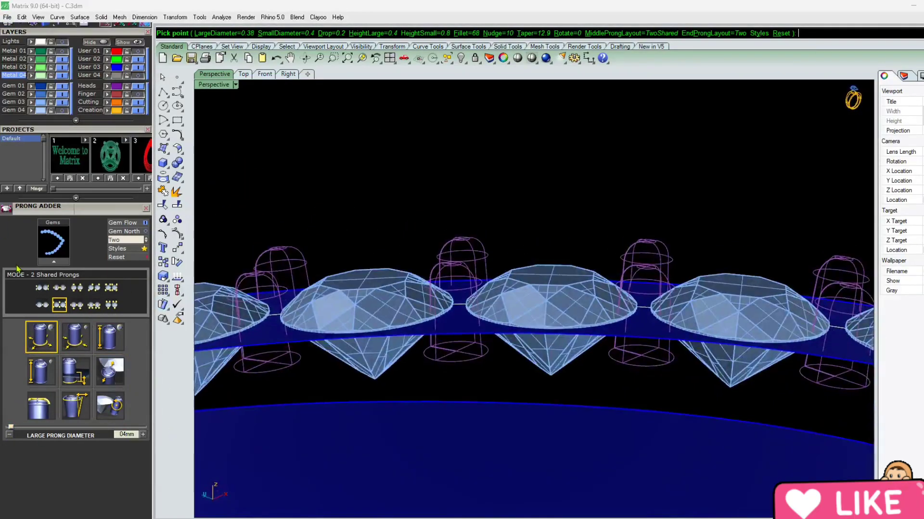
pyautogui.click(75, 372)
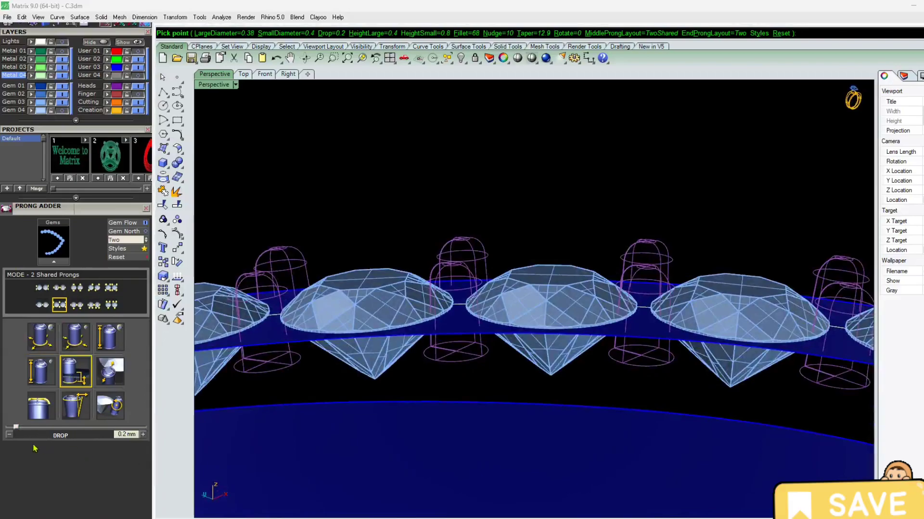
pyautogui.click(9, 434)
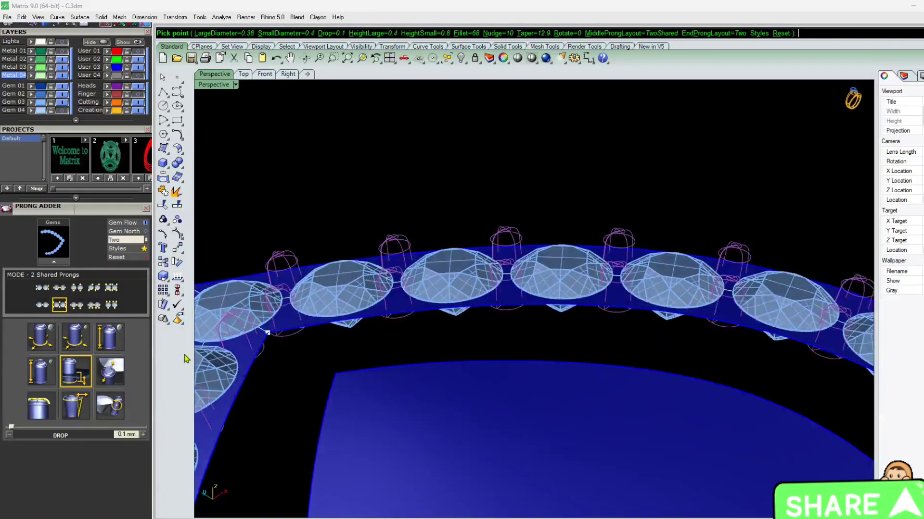
# Step: Try to set the small prong height to 0.4 mm
pyautogui.click(41, 371)
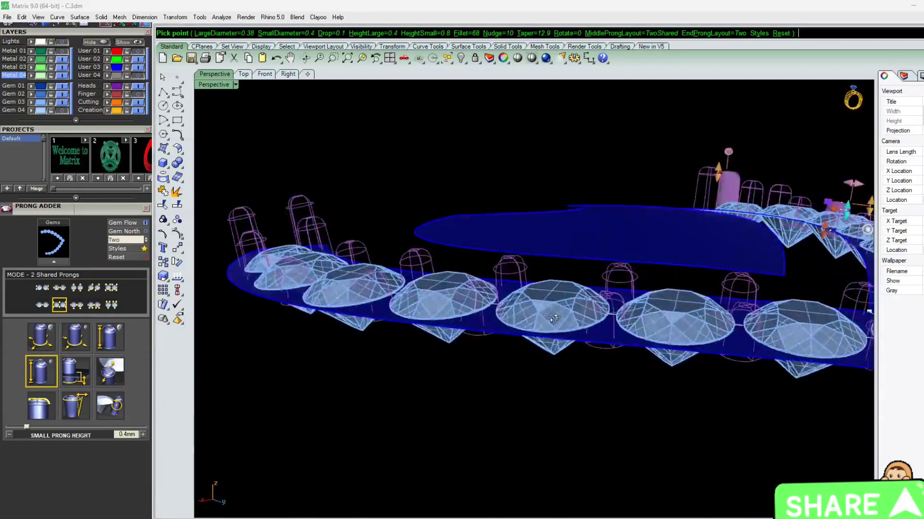
pyautogui.click(76, 336)
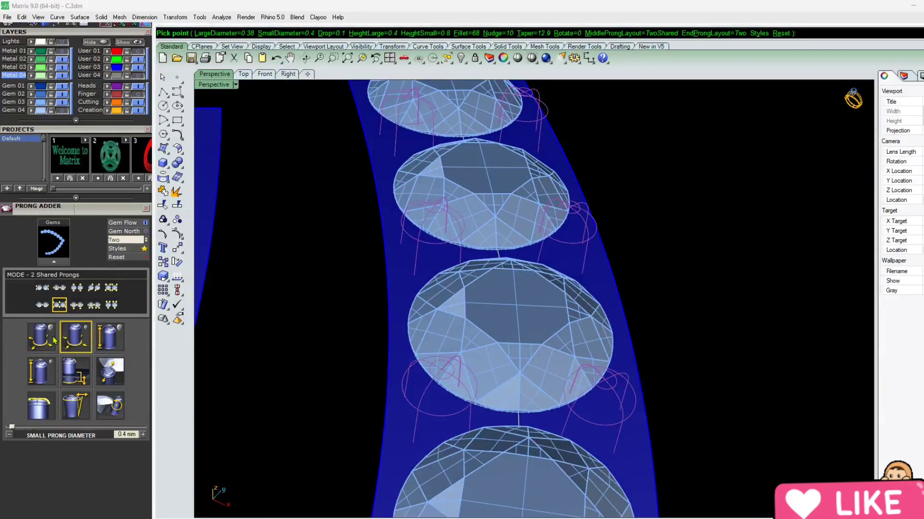
pyautogui.click(110, 337)
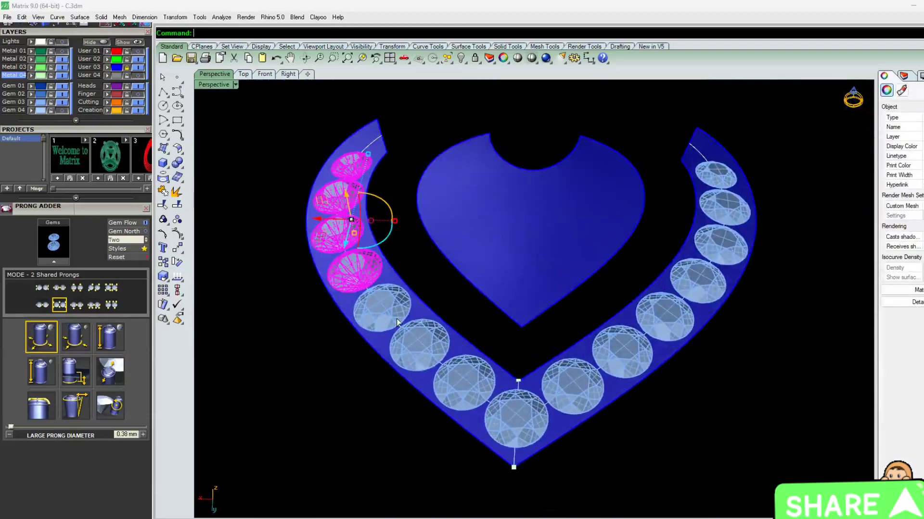
# Step: Reapply shared prongs to the whole gem row, set the small prong height to 0.4 mm and adjust the large prong diameter
pyautogui.press('Return')
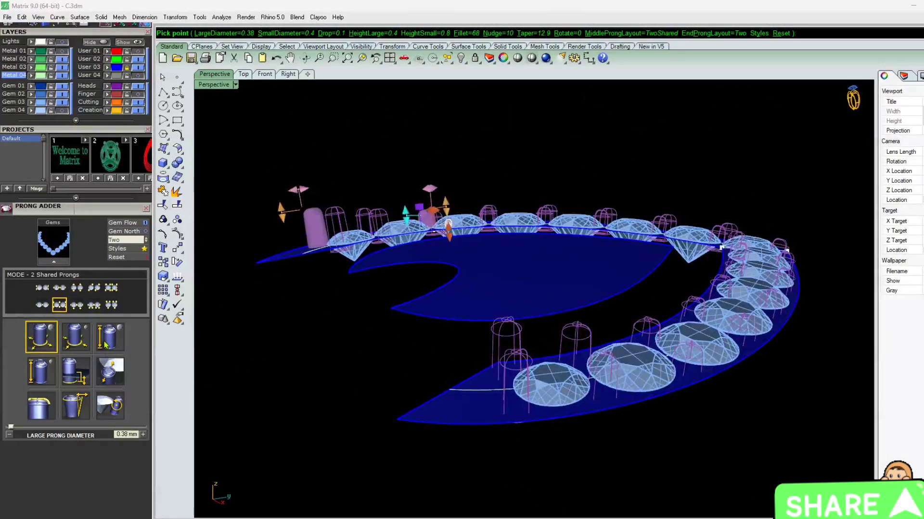
pyautogui.click(42, 372)
pyautogui.press('Return')
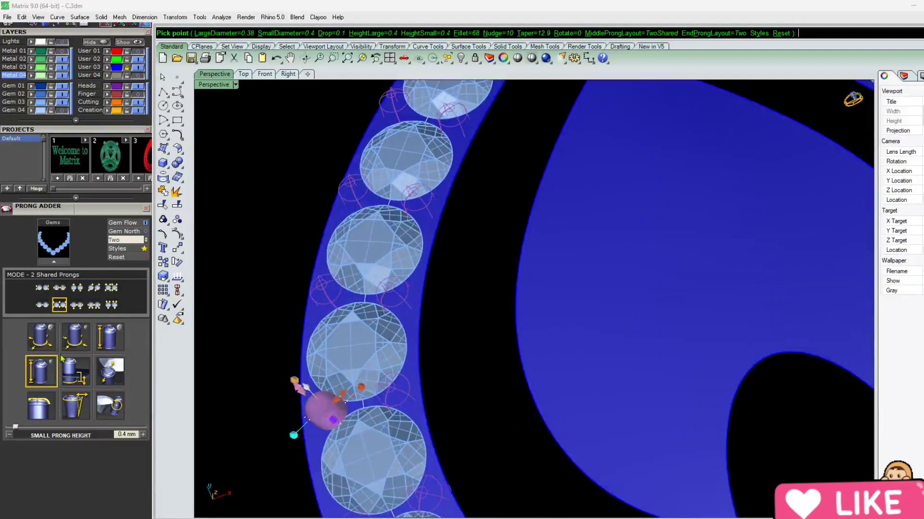
pyautogui.click(41, 336)
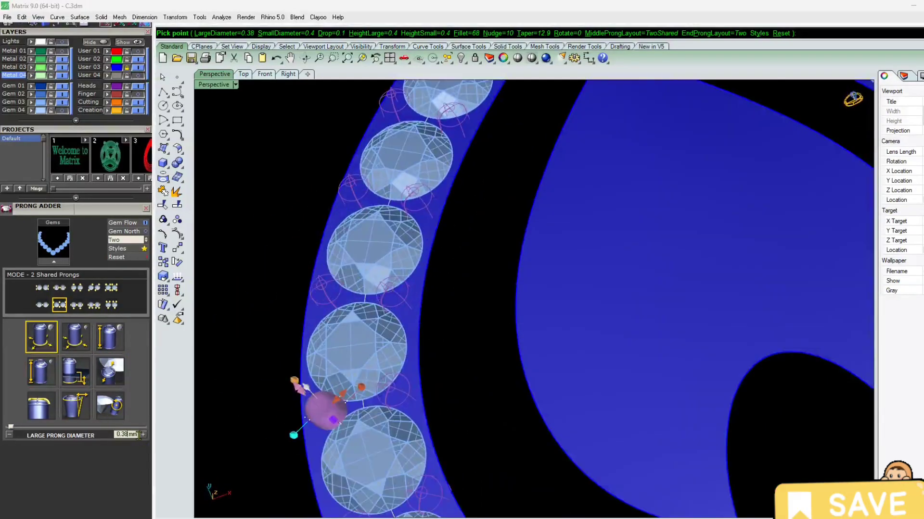
pyautogui.click(142, 434)
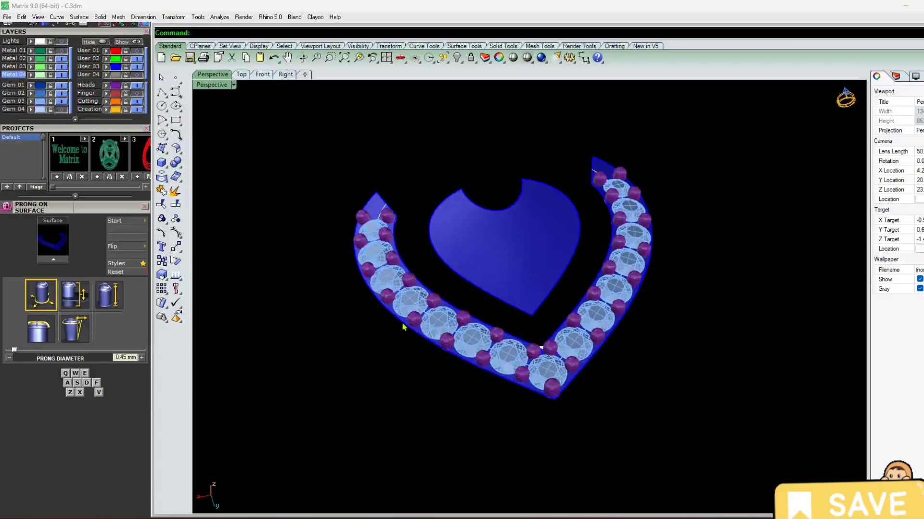
# Step: Select all fifteen gems along the outer band, leaving the prongs unselected
pyautogui.scroll(5, 383, 247)
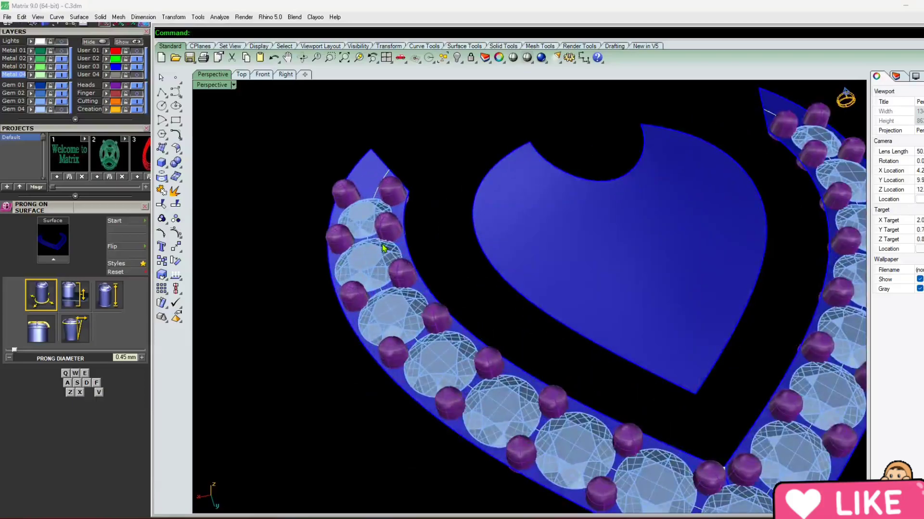
pyautogui.click(371, 245)
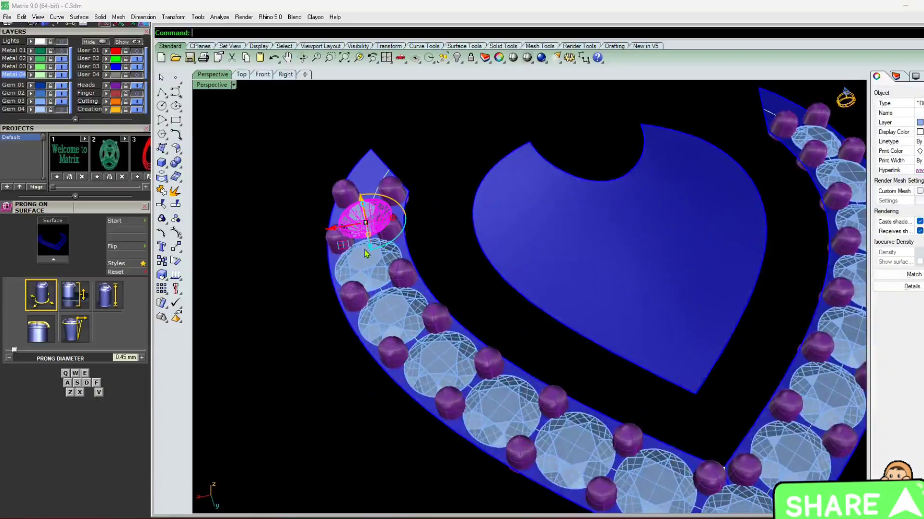
pyautogui.scroll(-8, 388, 305)
pyautogui.scroll(5, 392, 312)
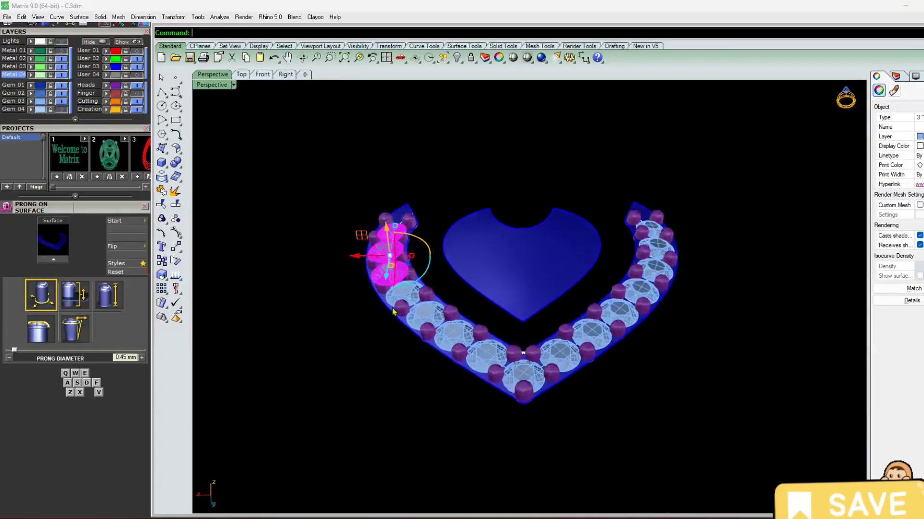
pyautogui.keyDown('shift'); pyautogui.click(435, 316); pyautogui.keyUp('shift')
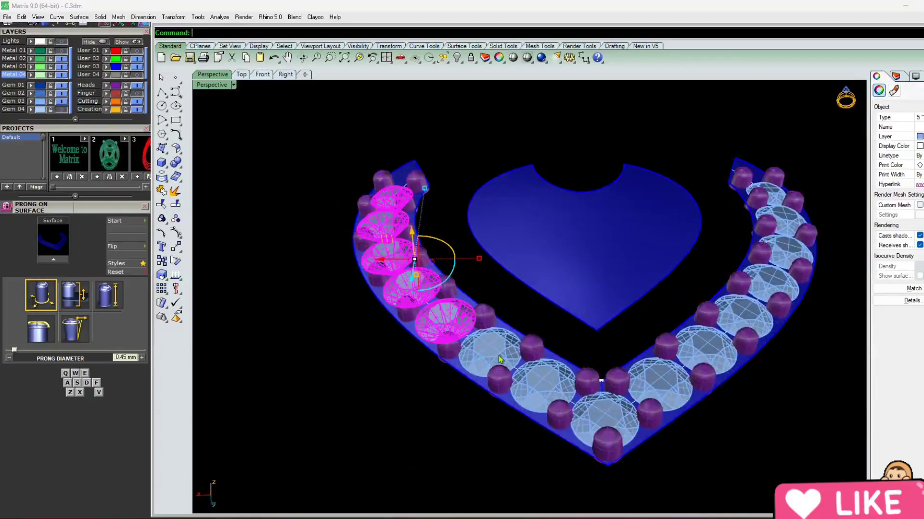
pyautogui.keyDown('shift'); pyautogui.click(590, 412); pyautogui.keyUp('shift')
pyautogui.keyDown('shift'); pyautogui.click(657, 382); pyautogui.keyUp('shift')
pyautogui.keyDown('shift'); pyautogui.click(704, 350); pyautogui.keyUp('shift')
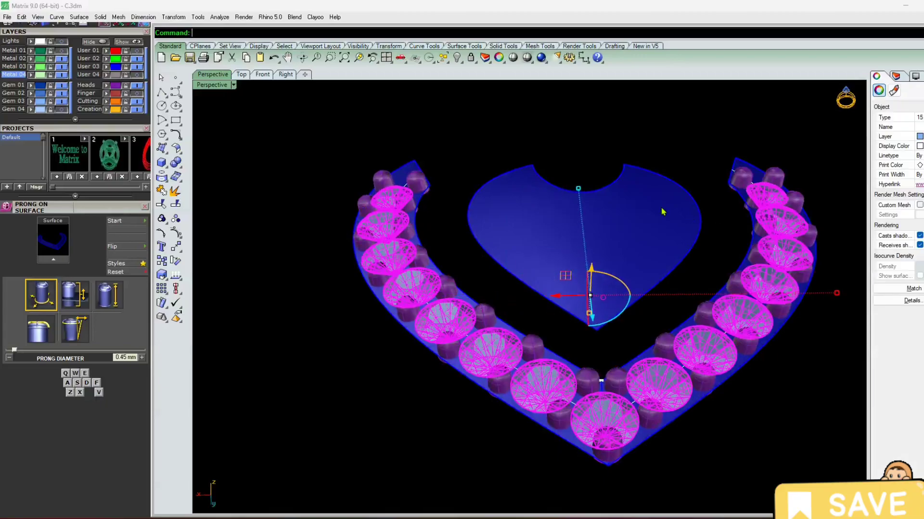
# Step: Create gem cutters for all the selected band gems with Gem Cutter
pyautogui.press('F6')
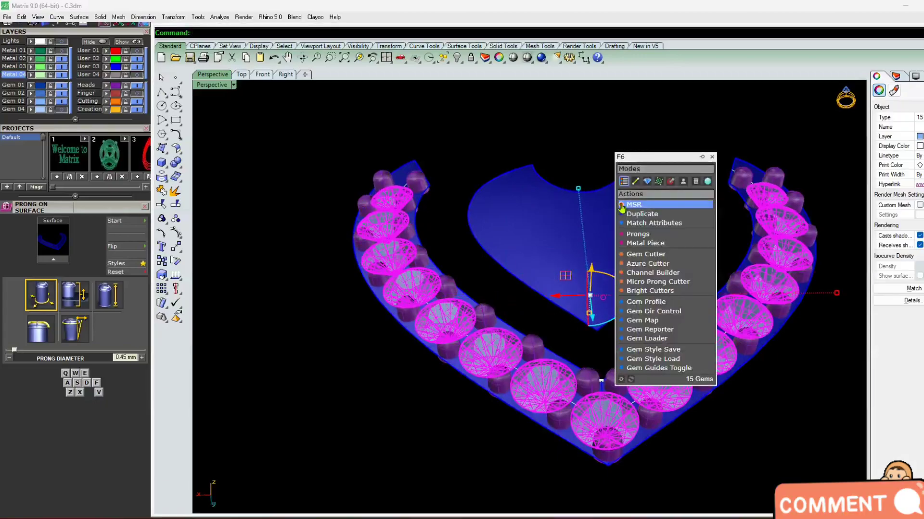
pyautogui.click(638, 255)
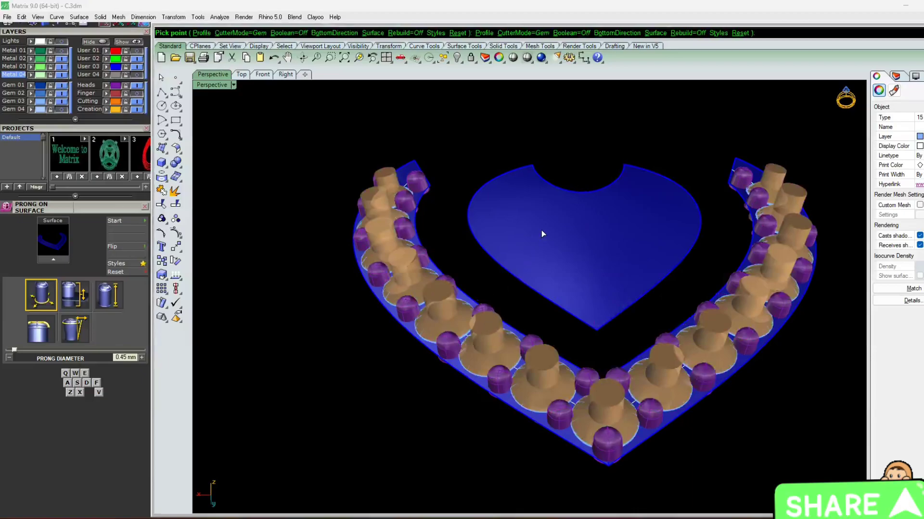
pyautogui.moveTo(541, 230); pyautogui.dragTo(535, 265, button='right')
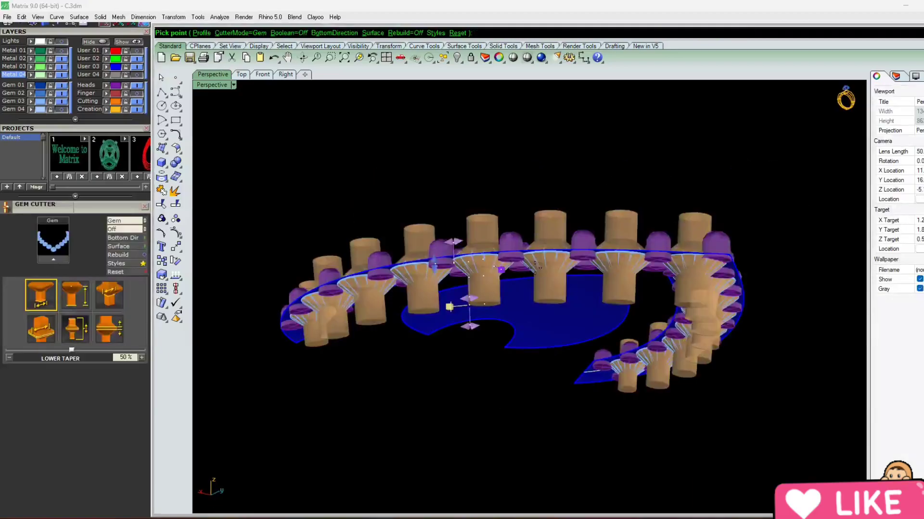
pyautogui.rightClick(535, 267)
pyautogui.moveTo(492, 338); pyautogui.dragTo(432, 395, button='right')
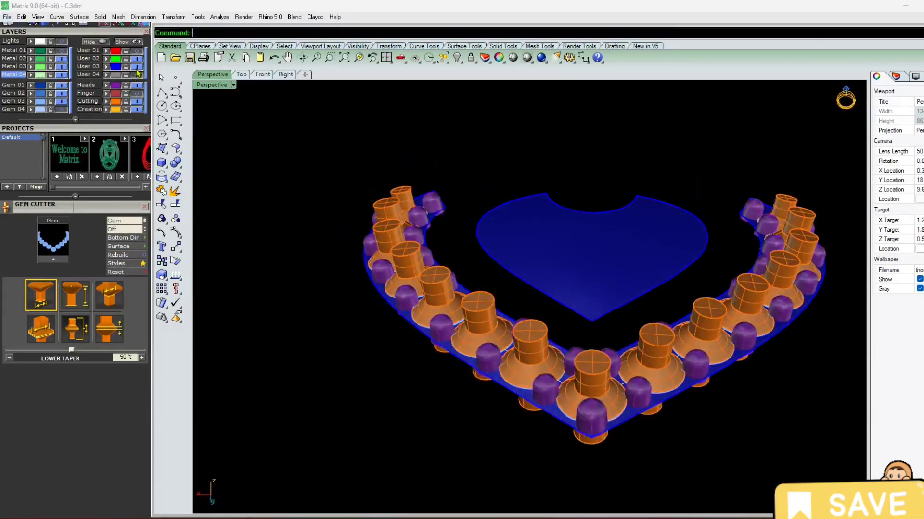
# Step: Hide the blue reference surfaces and show the Metal 01 layer with the solid metal parts
pyautogui.click(138, 74)
pyautogui.click(61, 51)
pyautogui.moveTo(350, 292); pyautogui.dragTo(487, 295, button='right')
pyautogui.scroll(-2, 441, 402)
pyautogui.scroll(3, 441, 353)
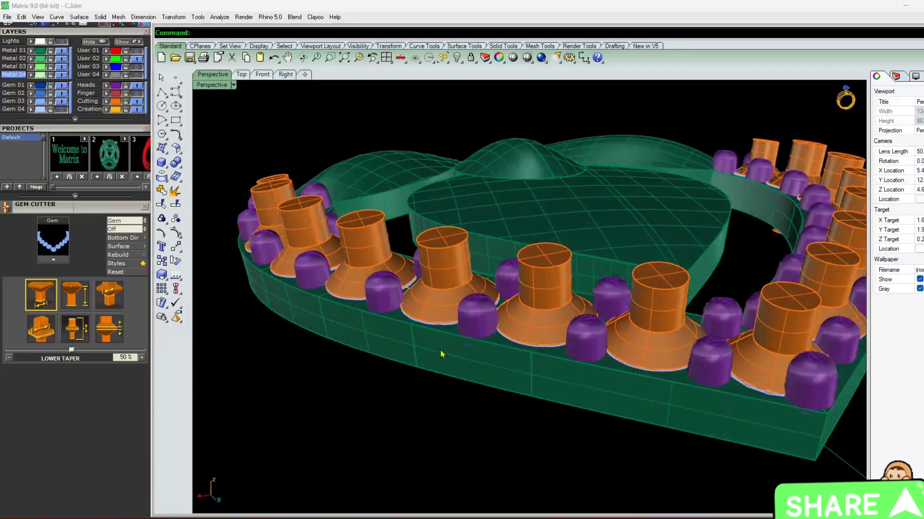
# Step: Subtract all the gem cutters from the solid outer band with a Boolean difference
pyautogui.click(441, 353)
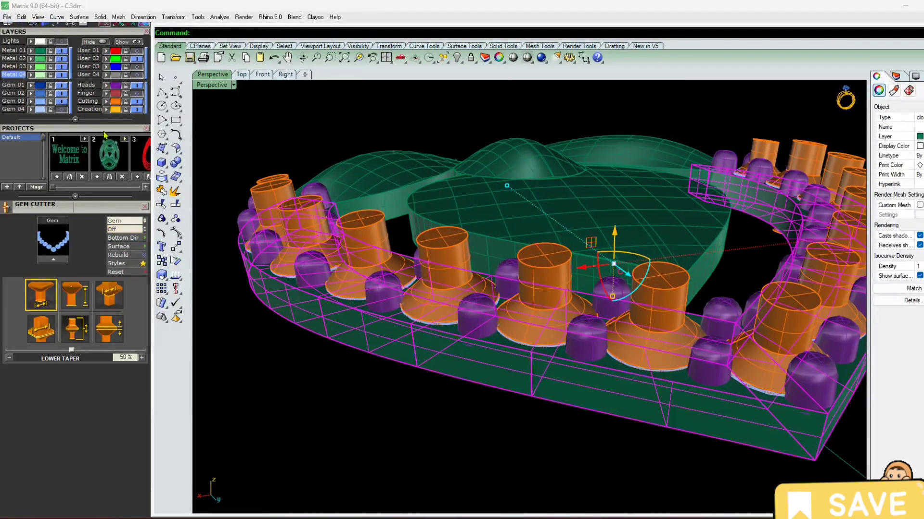
pyautogui.scroll(5, 126, 253)
pyautogui.scroll(1, 128, 253)
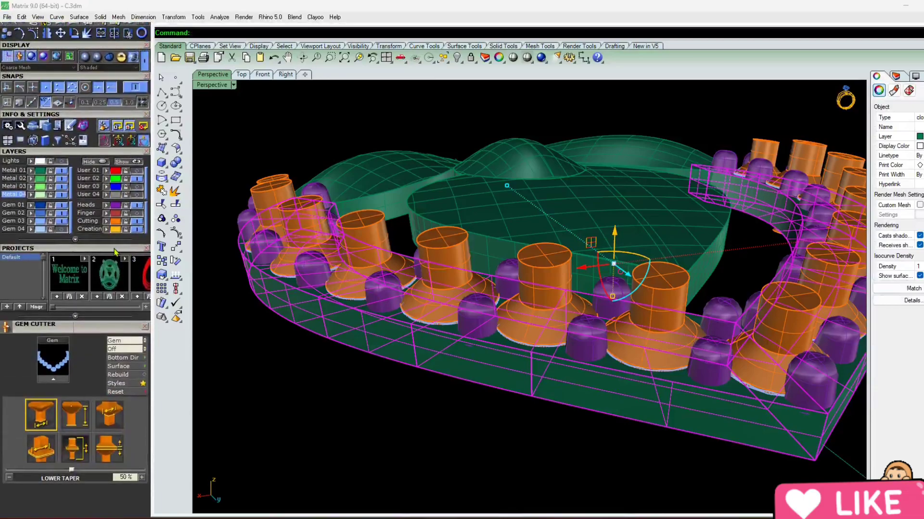
pyautogui.scroll(3, 87, 87)
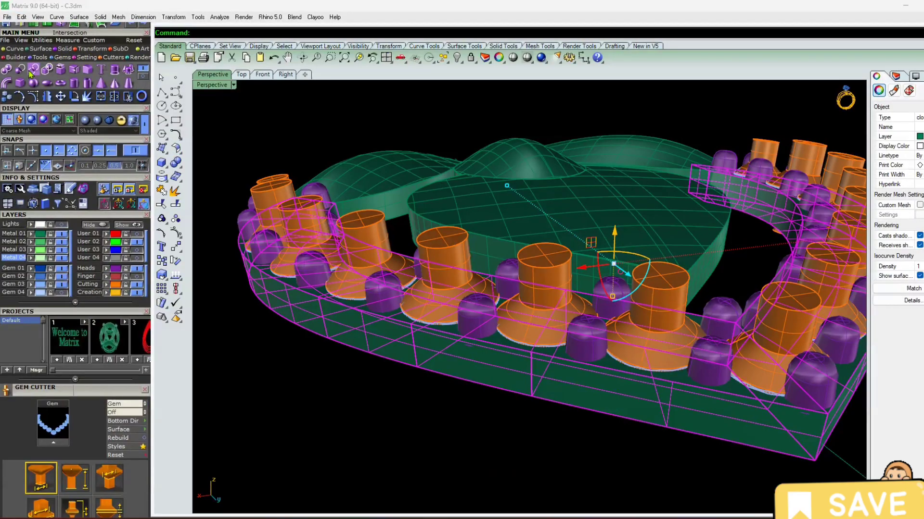
pyautogui.click(366, 241)
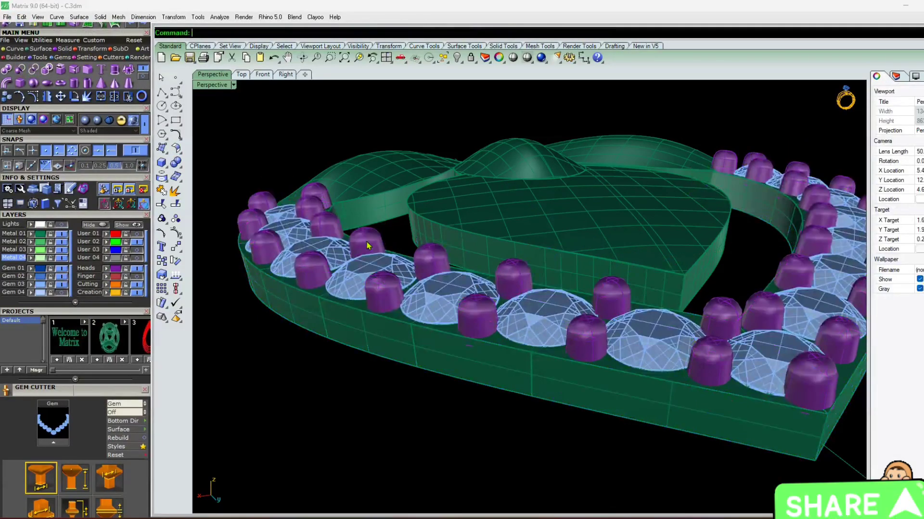
# Step: Hide the band's gems to inspect the cut seats, and show the Gem 04 layer
pyautogui.moveTo(260, 284); pyautogui.dragTo(397, 360, button='right')
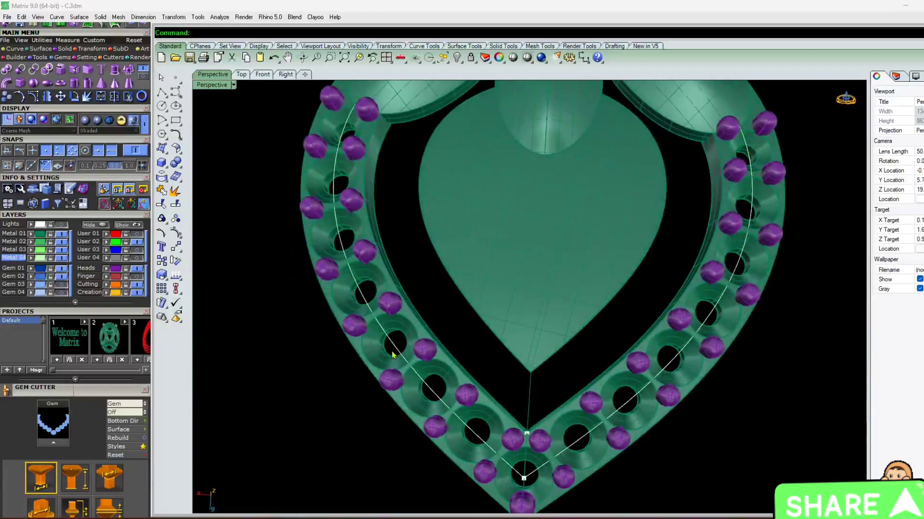
pyautogui.moveTo(316, 190); pyautogui.dragTo(445, 326, button='right')
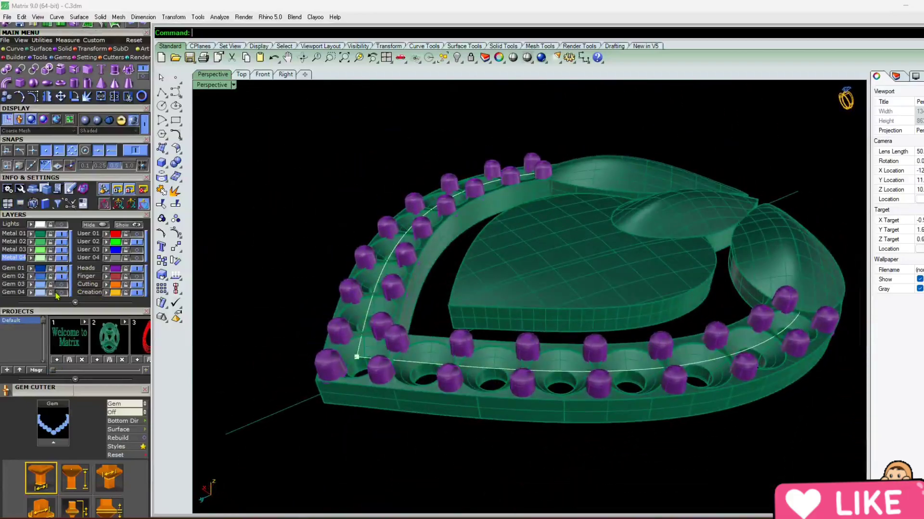
pyautogui.click(58, 292)
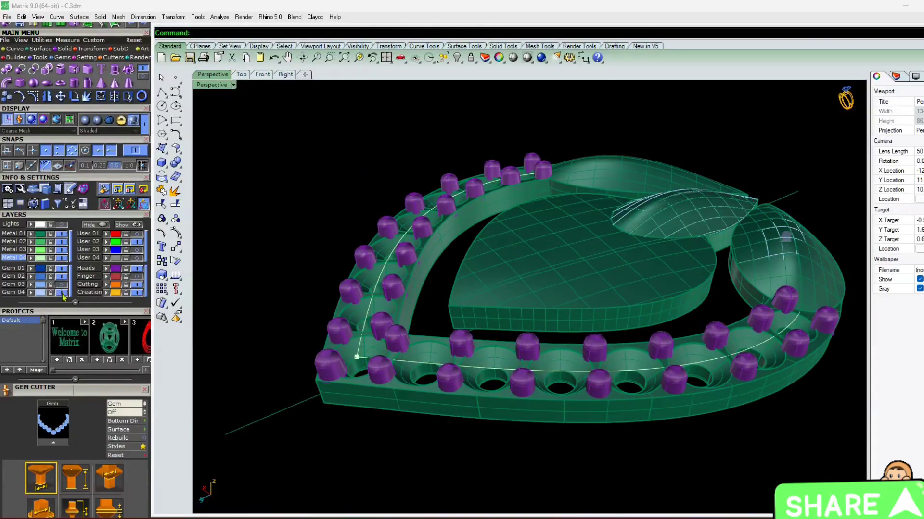
# Step: Hide the Gem 04 layer and show the Gem 03 layer with the band's gems
pyautogui.click(62, 293)
pyautogui.click(61, 284)
pyautogui.moveTo(433, 294); pyautogui.dragTo(524, 399, button='right')
pyautogui.scroll(2, 513, 274)
pyautogui.scroll(-6, 513, 274)
pyautogui.moveTo(486, 350); pyautogui.dragTo(503, 305, button='right')
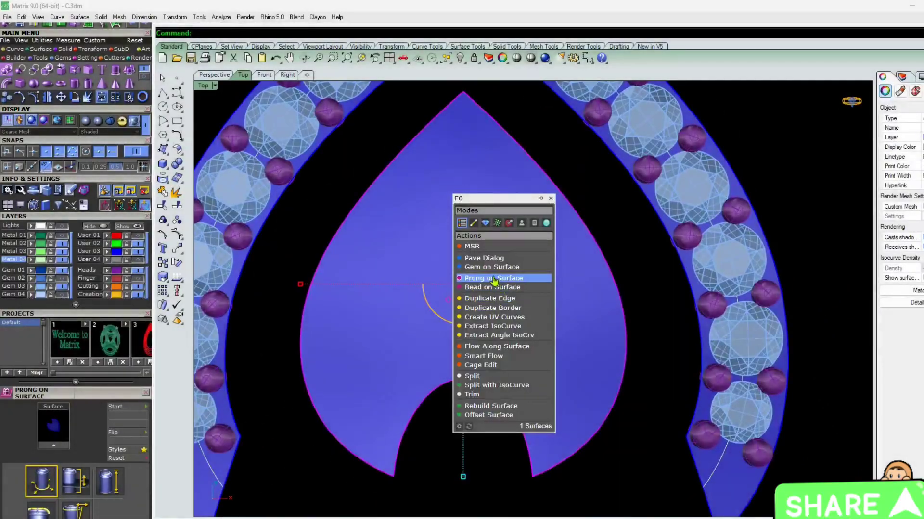
# Step: Place a 1.3 mm gem on the centre line in the middle of the inner drop surface with Gem on Surface
pyautogui.click(505, 219)
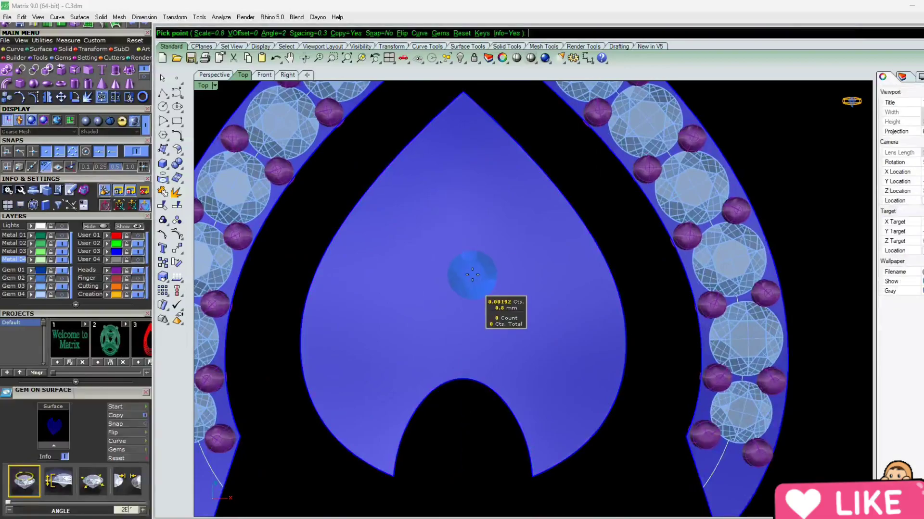
pyautogui.click(473, 274)
pyautogui.scroll(2, 472, 275)
pyautogui.write('R')
pyautogui.press('Escape')
pyautogui.scroll(-4, 468, 272)
pyautogui.rightClick(460, 257)
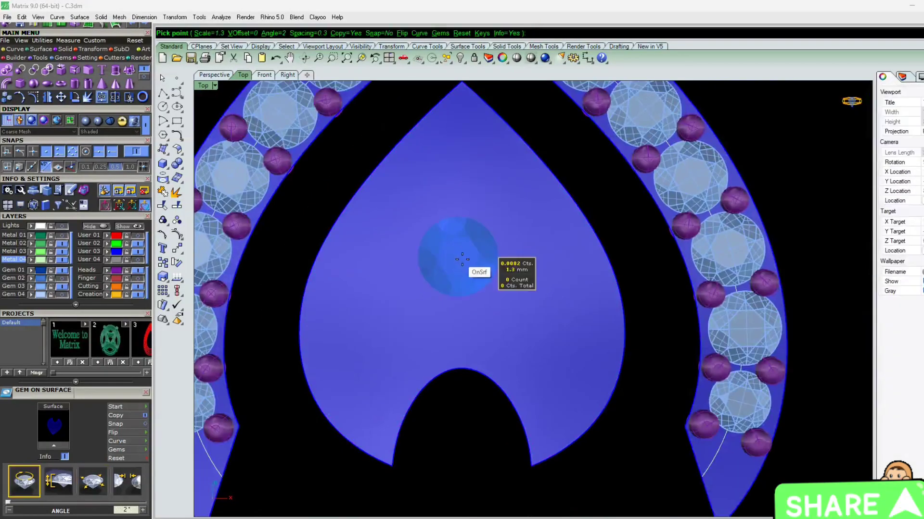
pyautogui.click(462, 260)
# Step: Place four 1.2 mm gems on the drop: one above the central gem and three down its right side
pyautogui.scroll(1, 463, 179)
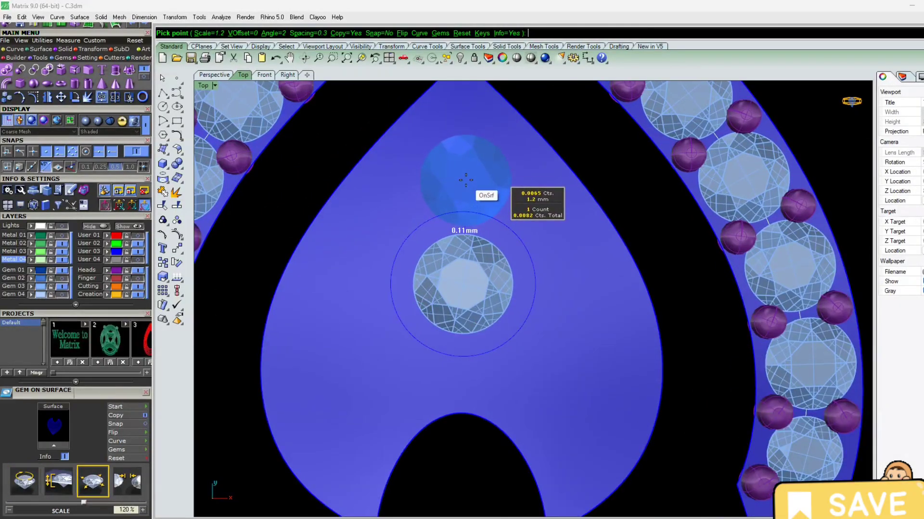
pyautogui.click(466, 180)
pyautogui.scroll(-1, 466, 180)
pyautogui.scroll(1, 457, 250)
pyautogui.click(549, 152)
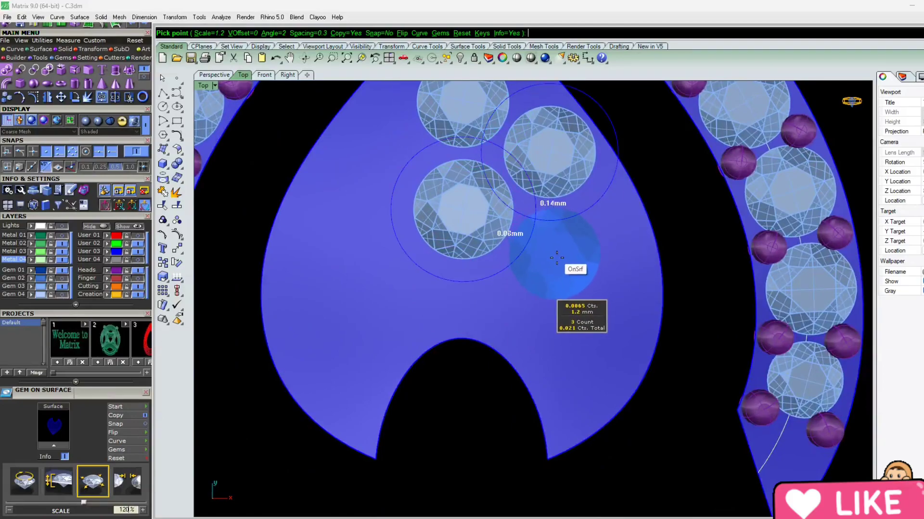
pyautogui.click(556, 255)
pyautogui.scroll(3, 568, 399)
pyautogui.click(593, 311)
# Step: End the gem placement and mirror the three right-side gems across the drop's vertical centre line
pyautogui.scroll(-1, 585, 303)
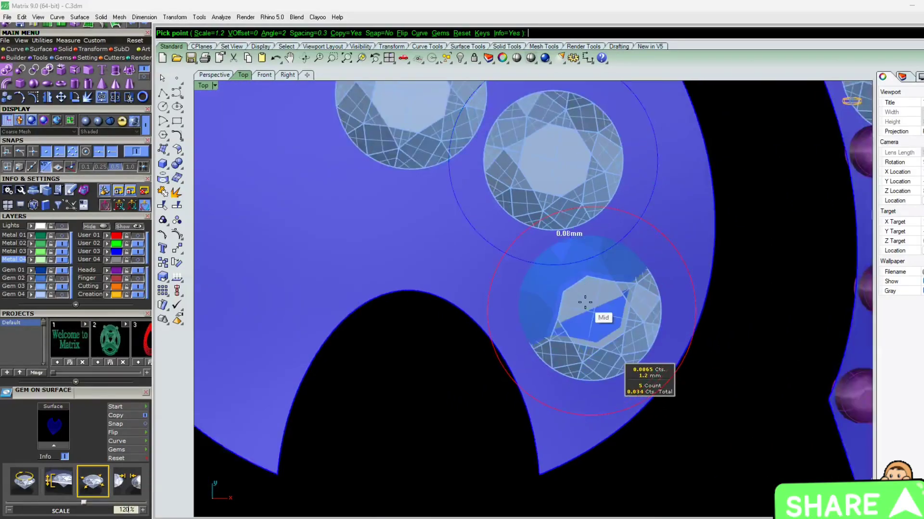
pyautogui.scroll(-3, 583, 397)
pyautogui.rightClick(560, 335)
pyautogui.click(560, 337)
pyautogui.click(561, 196)
pyautogui.click(47, 96)
pyautogui.click(490, 463)
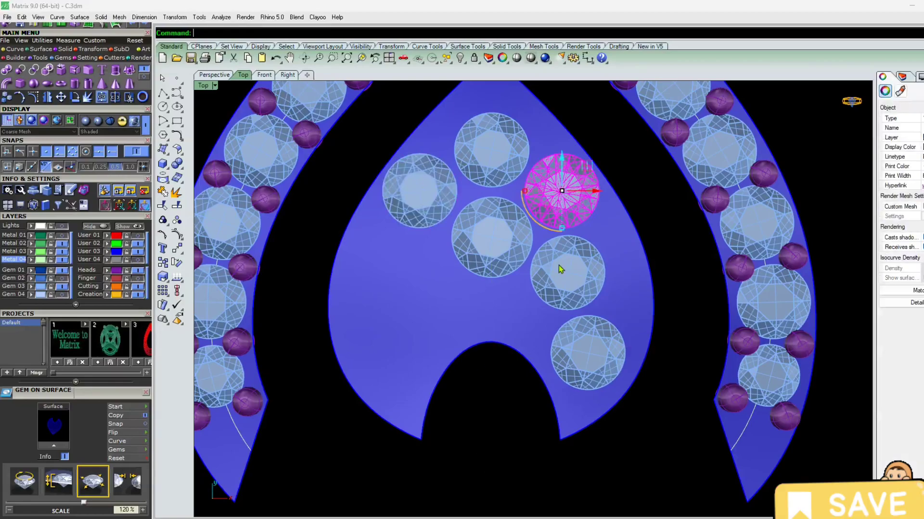
pyautogui.click(515, 373)
# Step: Place a 0.9 mm gem on the centre line between the central gem and the drop's arched cutout with Gem on Surface
pyautogui.scroll(-2, 512, 356)
pyautogui.scroll(6, 522, 329)
pyautogui.click(517, 332)
pyautogui.press('F6')
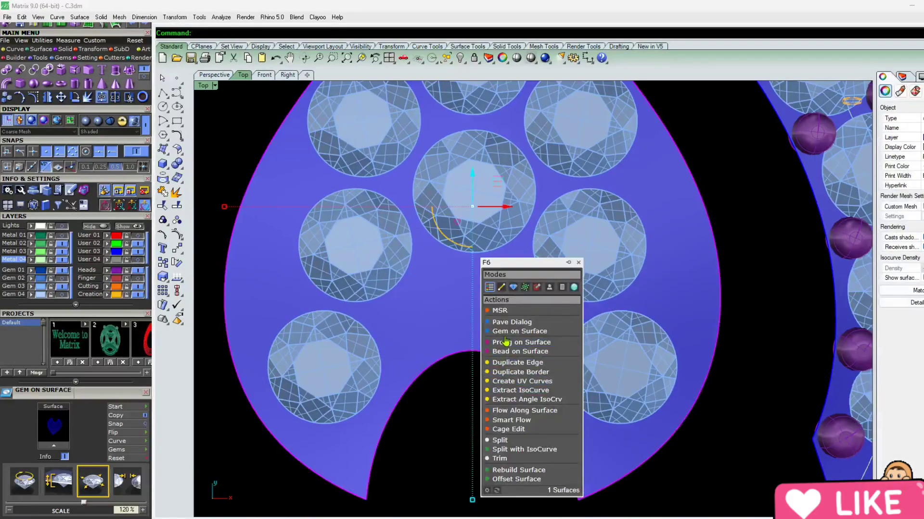
pyautogui.click(513, 331)
pyautogui.click(696, 235)
pyautogui.press('Down')
pyautogui.press('Down')
pyautogui.press('Down')
pyautogui.press('Down')
pyautogui.scroll(6, 476, 301)
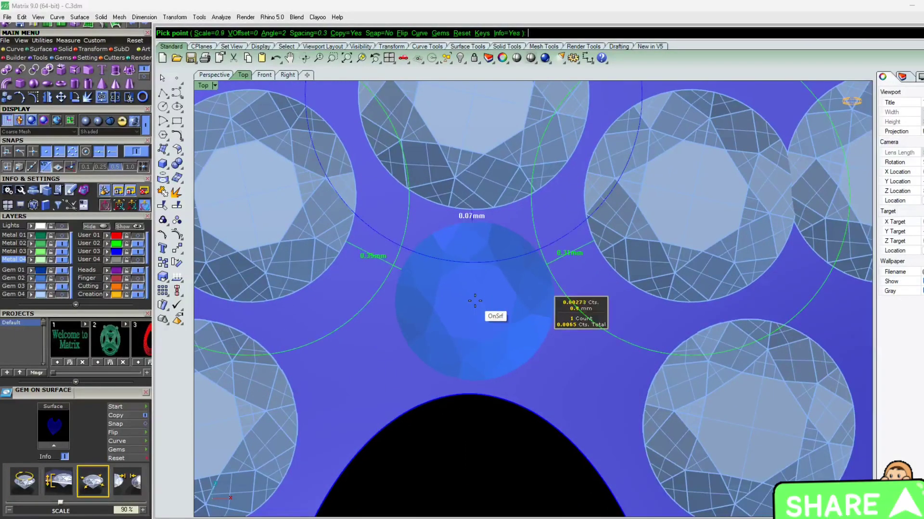
pyautogui.click(479, 308)
pyautogui.scroll(-4, 479, 308)
# Step: Delete the stray extra gem placed at the right side of the drop
pyautogui.click(743, 225)
pyautogui.press('Delete')
pyautogui.scroll(-6, 620, 317)
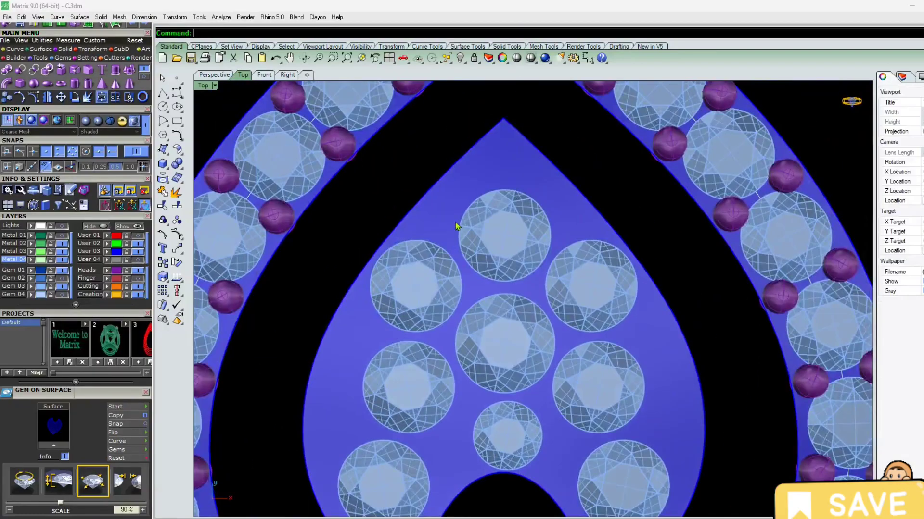
# Step: Start Prong on Surface on the drop, set the prong height to 0.5 mm and place a prong near the pointed tip
pyautogui.click(513, 185)
pyautogui.press('F6')
pyautogui.click(520, 230)
pyautogui.scroll(-3, 108, 392)
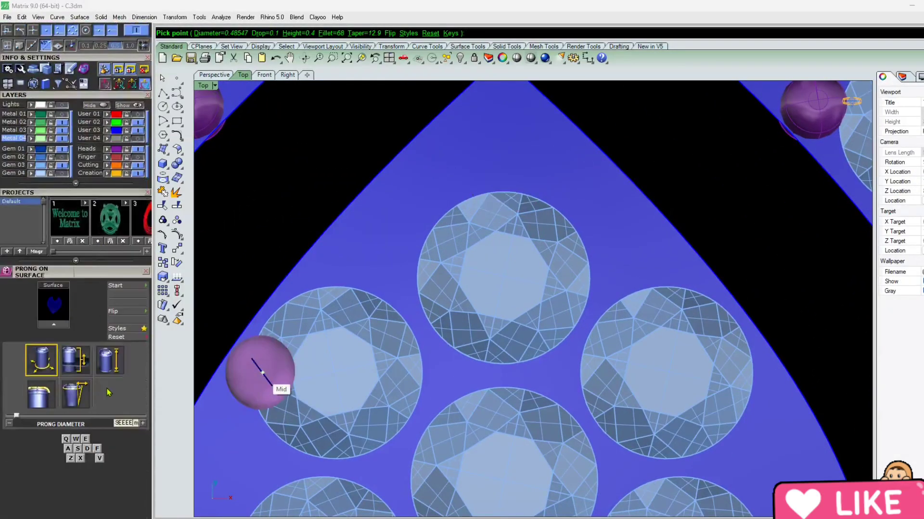
pyautogui.click(143, 423)
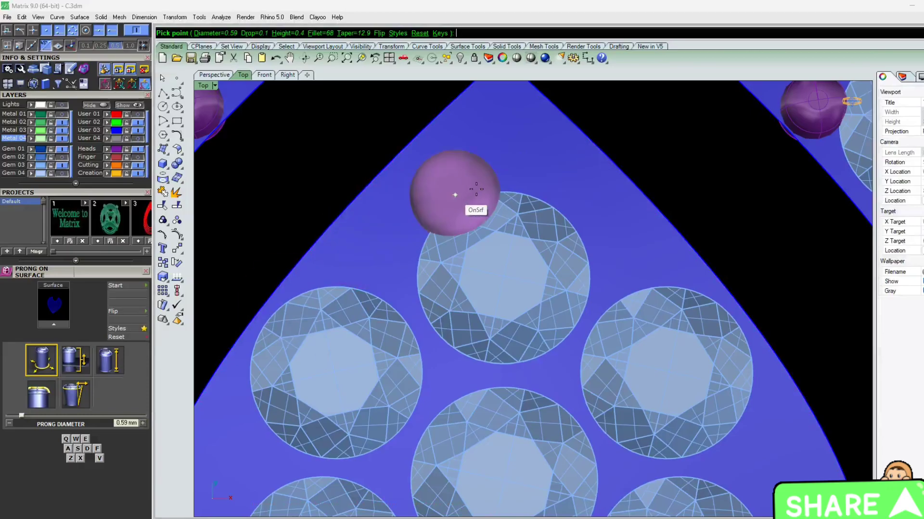
pyautogui.click(142, 423)
pyautogui.click(143, 423)
pyautogui.click(511, 161)
pyautogui.press('Return')
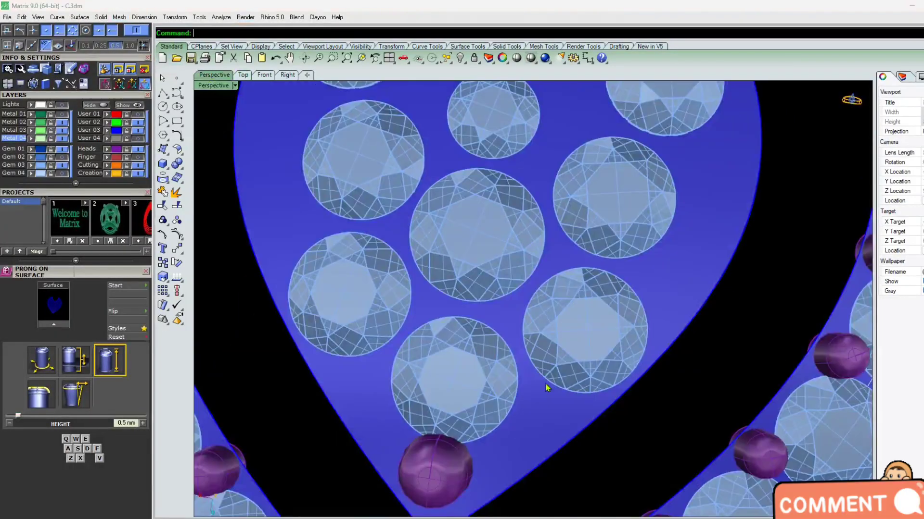
# Step: Check the tip prong against the gems in perspective and delete it
pyautogui.scroll(-6, 547, 388)
pyautogui.moveTo(547, 388); pyautogui.dragTo(536, 294, button='right')
pyautogui.scroll(6, 539, 312)
pyautogui.click(537, 299)
pyautogui.press('Delete')
pyautogui.moveTo(375, 279); pyautogui.dragTo(449, 268, button='right')
# Step: Restart Prong on Surface on the drop and place a 0.54 mm diameter prong above the top gem
pyautogui.click(243, 75)
pyautogui.scroll(3, 505, 173)
pyautogui.click(505, 173)
pyautogui.scroll(-2, 505, 172)
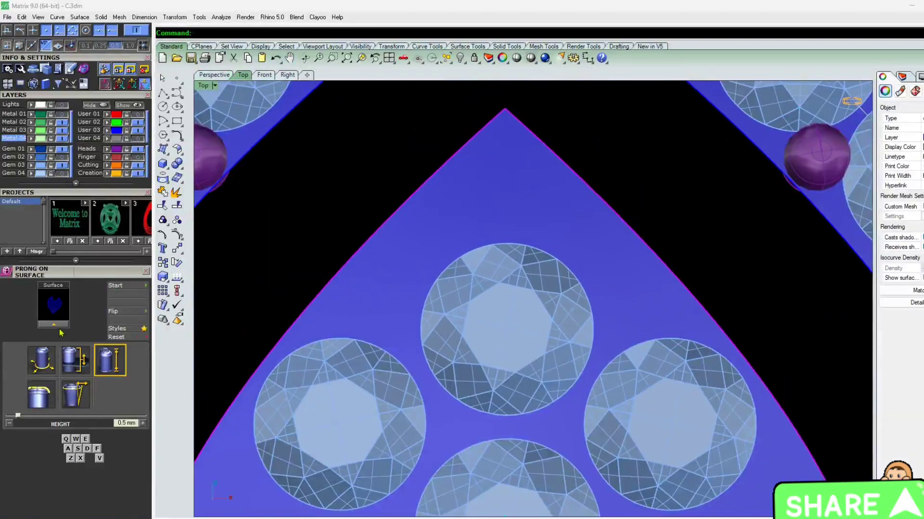
pyautogui.click(54, 325)
pyautogui.click(41, 361)
pyautogui.click(9, 424)
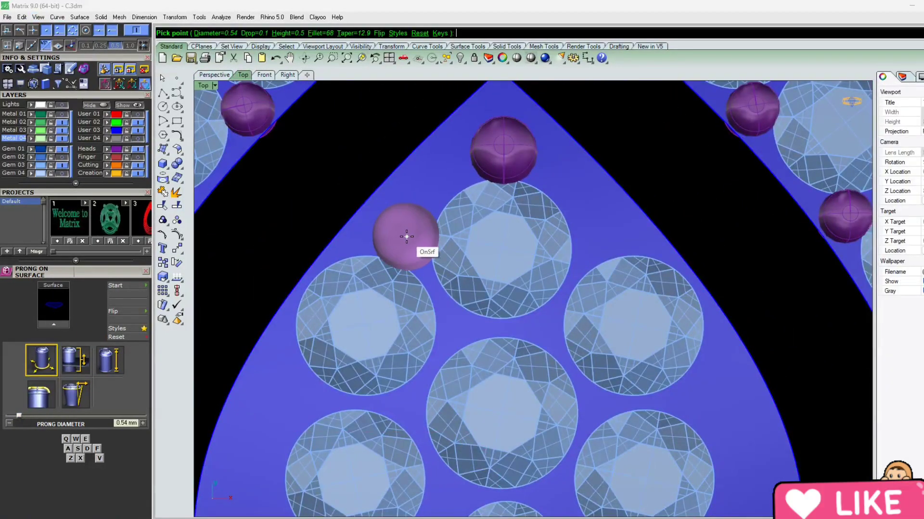
# Step: Place 0.54 mm prongs on both outer sides of the top gem and in the two gaps above the central gem
pyautogui.click(407, 236)
pyautogui.scroll(6, 589, 260)
pyautogui.click(592, 231)
pyautogui.scroll(-4, 591, 230)
pyautogui.scroll(8, 452, 272)
pyautogui.click(476, 259)
pyautogui.scroll(-4, 477, 253)
pyautogui.click(647, 248)
pyautogui.scroll(-5, 621, 249)
# Step: Place a 0.54 mm prong on each side of the central gem, between the upper and middle side gems
pyautogui.scroll(7, 483, 253)
pyautogui.click(497, 256)
pyautogui.scroll(-7, 501, 255)
pyautogui.scroll(5, 721, 228)
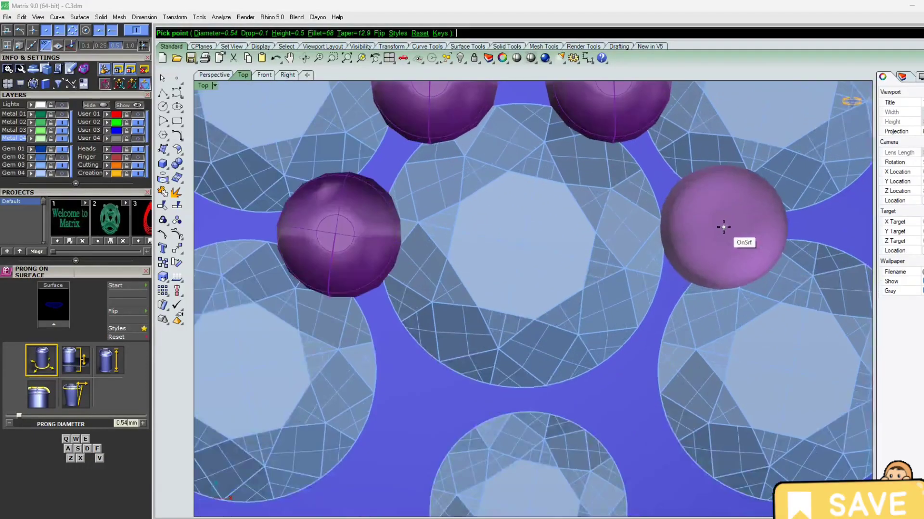
pyautogui.scroll(6, 724, 227)
pyautogui.click(693, 222)
pyautogui.scroll(-13, 625, 214)
pyautogui.scroll(7, 330, 273)
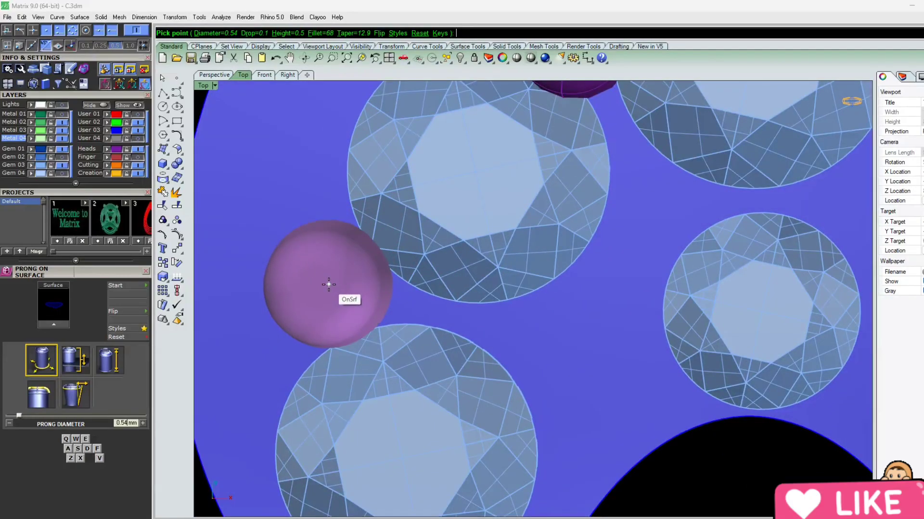
# Step: Place 0.54 mm prongs around the left middle and lower gems, including one below the lower gem
pyautogui.click(328, 284)
pyautogui.click(661, 196)
pyautogui.scroll(-8, 660, 199)
pyautogui.scroll(8, 550, 386)
pyautogui.click(550, 363)
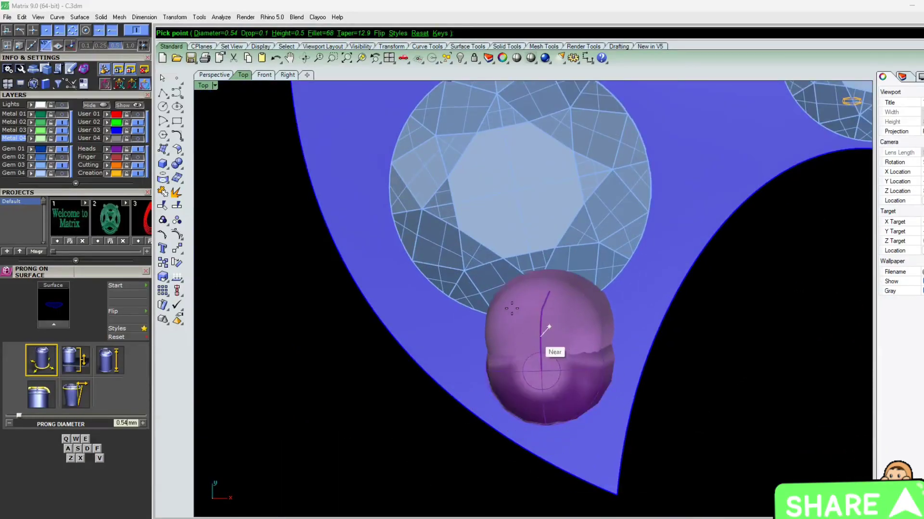
pyautogui.scroll(-9, 546, 340)
pyautogui.scroll(4, 463, 257)
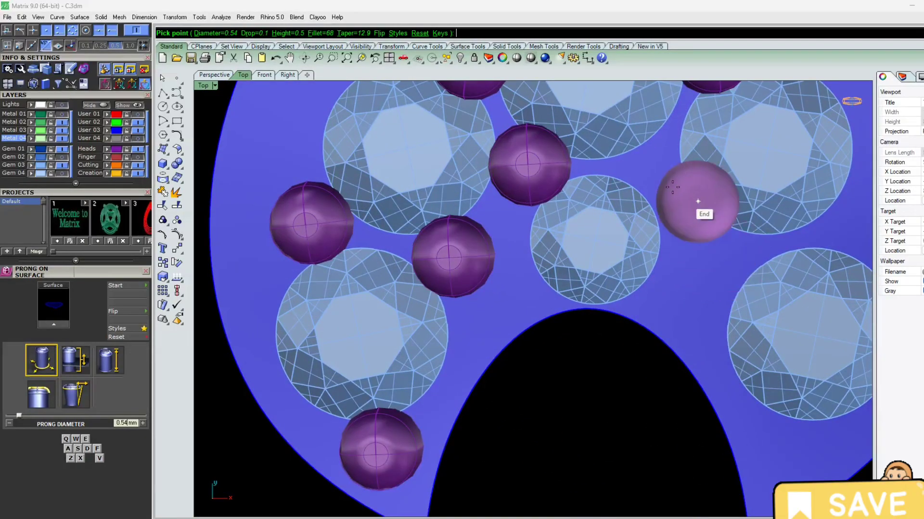
# Step: Place matching 0.54 mm prongs on the drop's right side, beside the small gem and below the lower gem
pyautogui.click(736, 248)
pyautogui.scroll(-7, 589, 262)
pyautogui.scroll(11, 716, 352)
pyautogui.click(637, 373)
pyautogui.scroll(-5, 560, 391)
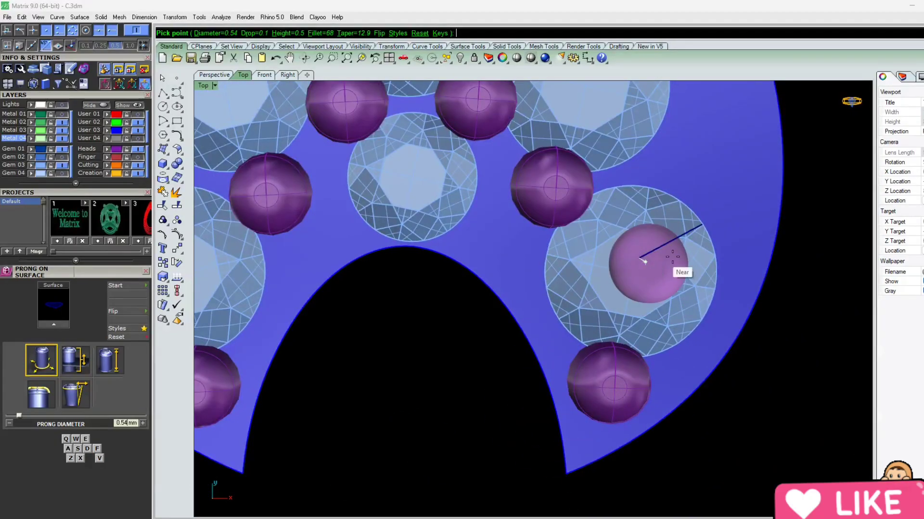
# Step: Place a prong in the outer gap between the right middle and lower gems, undoing the first placement and repositioning it closer to both gems
pyautogui.click(739, 236)
pyautogui.scroll(-9, 732, 237)
pyautogui.scroll(7, 661, 200)
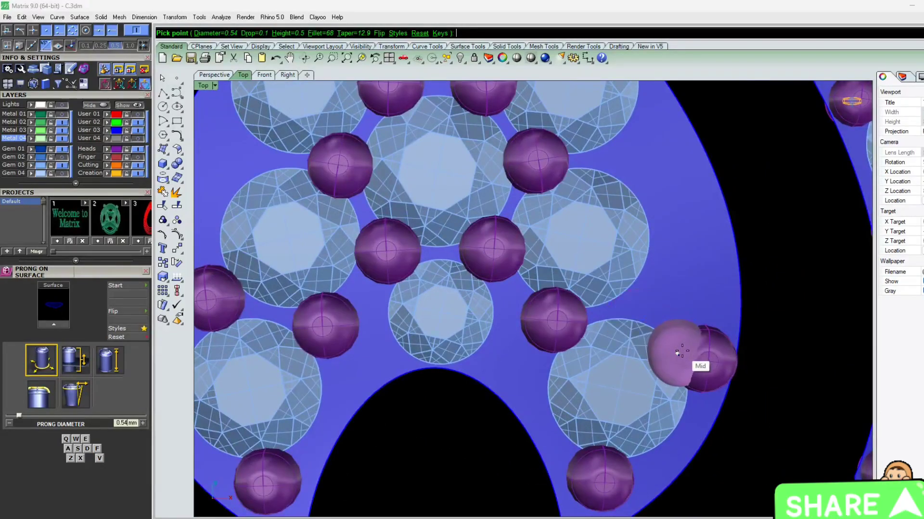
pyautogui.hotkey('ctrl', 'z')
pyautogui.click(654, 302)
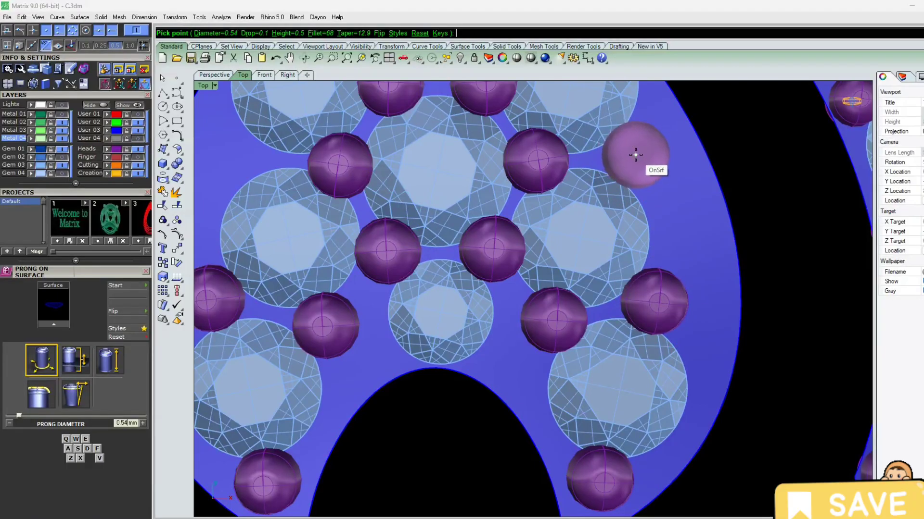
# Step: Place prongs in the outer gaps between the upper and middle gems on both sides and end the command
pyautogui.click(636, 154)
pyautogui.scroll(-7, 583, 278)
pyautogui.scroll(10, 443, 213)
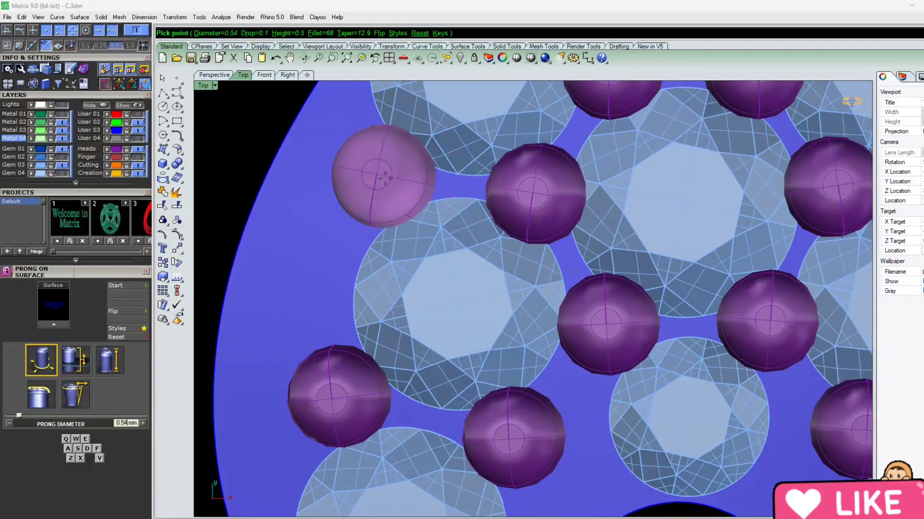
pyautogui.scroll(-5, 535, 263)
pyautogui.rightClick(574, 384)
pyautogui.scroll(-4, 574, 384)
# Step: Move the prong below the lower-left gem outward by about 0.2 mm towards the drop's outer edge
pyautogui.click(215, 75)
pyautogui.moveTo(746, 383); pyautogui.dragTo(556, 223, button='right')
pyautogui.scroll(-4, 558, 221)
pyautogui.scroll(5, 616, 181)
pyautogui.click(618, 185)
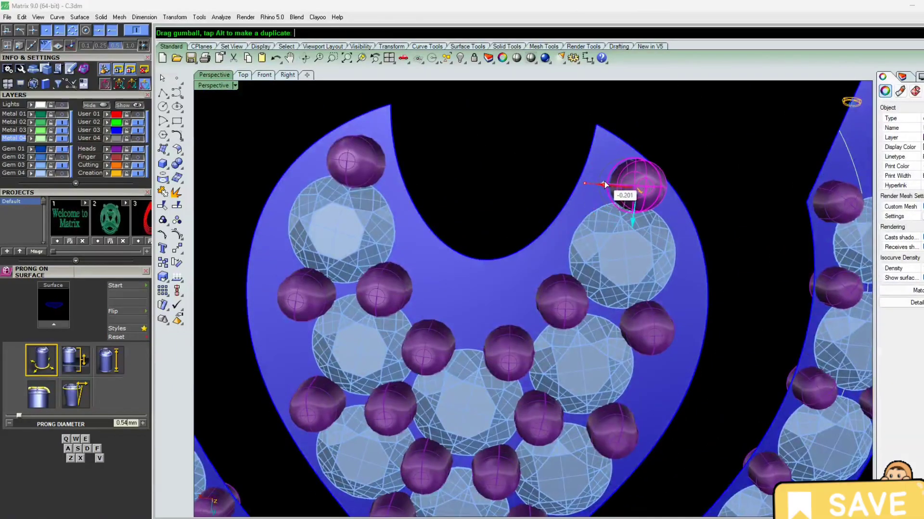
pyautogui.scroll(-5, 619, 185)
# Step: Delete the prong below the lower-right gem and replace it by mirroring the lower-left one across the centre line
pyautogui.click(243, 74)
pyautogui.scroll(4, 595, 407)
pyautogui.moveTo(595, 407); pyautogui.dragTo(519, 207, button='right')
pyautogui.scroll(6, 520, 207)
pyautogui.click(570, 297)
pyautogui.press('Delete')
pyautogui.click(293, 313)
pyautogui.write('mi')
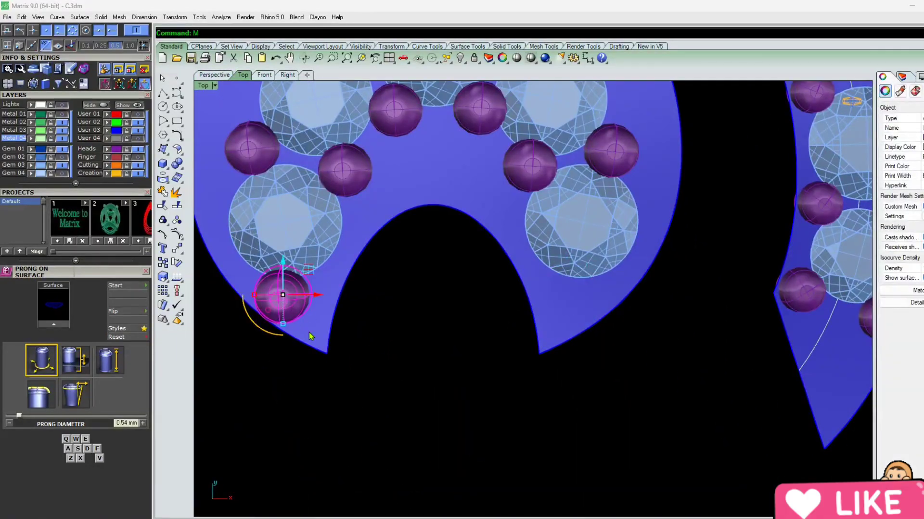
pyautogui.click(433, 205)
pyautogui.click(429, 400)
# Step: Place two 0.39 mm prongs one below the other on the centre line, between the central gem and the arched cutout
pyautogui.moveTo(399, 185); pyautogui.dragTo(428, 279, button='right')
pyautogui.scroll(2, 431, 278)
pyautogui.click(452, 270)
pyautogui.press('F6')
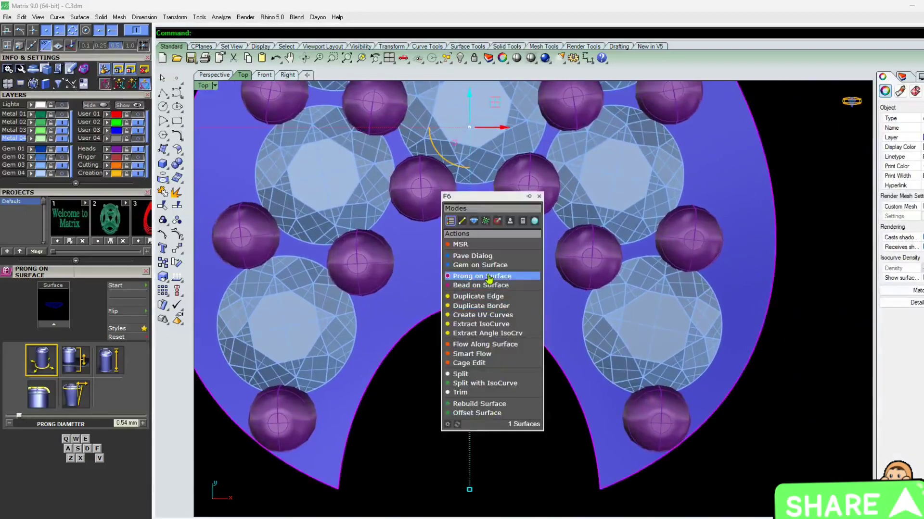
pyautogui.click(489, 279)
pyautogui.press('q')
pyautogui.scroll(4, 475, 242)
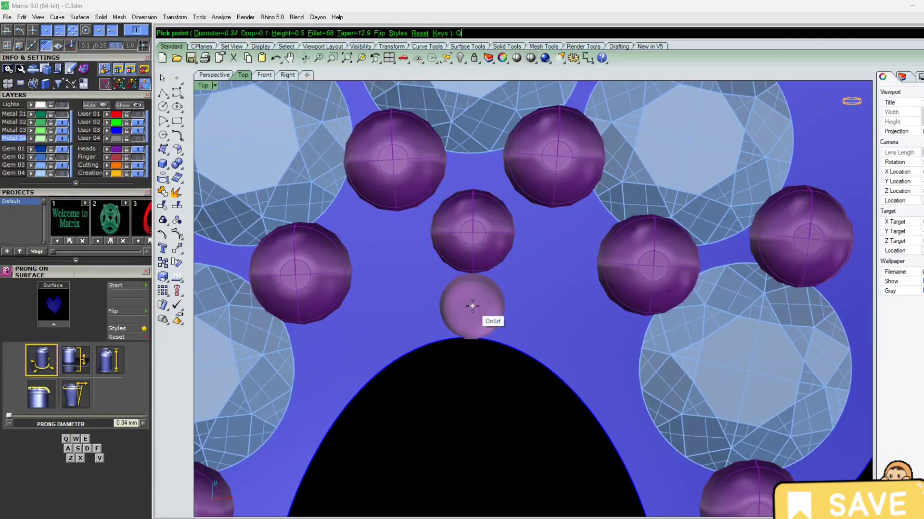
pyautogui.press('Escape')
pyautogui.scroll(4, 476, 252)
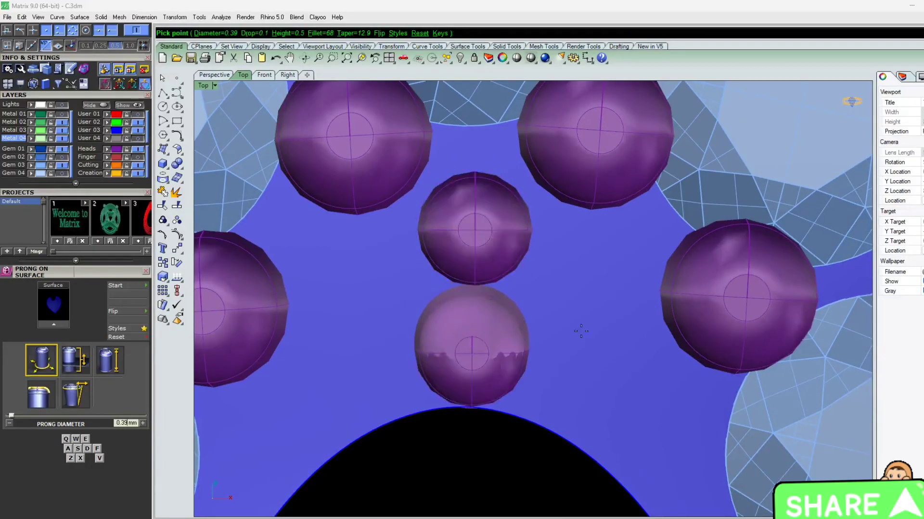
pyautogui.click(472, 354)
pyautogui.rightClick(471, 354)
# Step: Show the Metal 01 layer to view the solid metal parts under the drop's gems and prongs in perspective
pyautogui.click(214, 75)
pyautogui.moveTo(472, 206); pyautogui.dragTo(428, 289, button='right')
pyautogui.scroll(7, 500, 244)
pyautogui.click(62, 115)
pyautogui.scroll(-10, 505, 255)
pyautogui.scroll(8, 437, 264)
pyautogui.scroll(5, 437, 264)
pyautogui.scroll(-2, 432, 306)
# Step: Select all the gems set on the inner drop
pyautogui.click(384, 134)
pyautogui.keyDown('shift'); pyautogui.click(399, 221); pyautogui.keyUp('shift')
pyautogui.keyDown('shift'); pyautogui.click(401, 320); pyautogui.keyUp('shift')
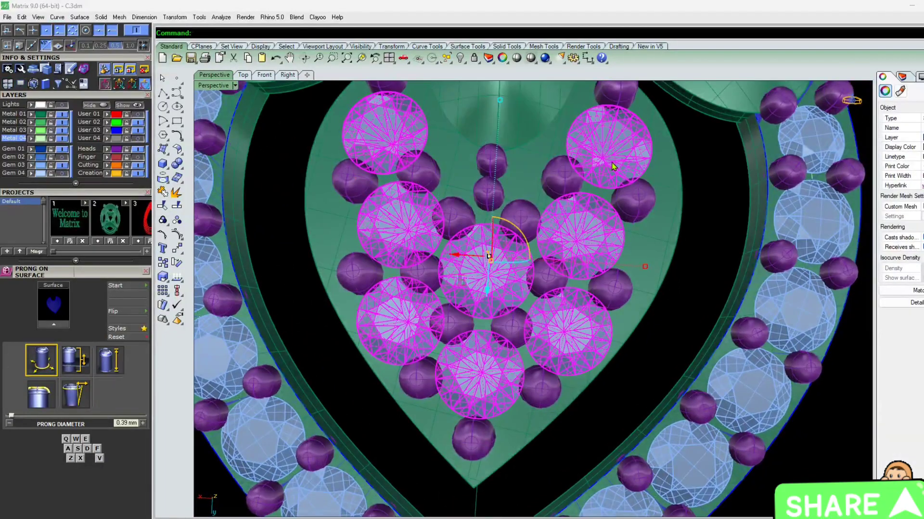
pyautogui.moveTo(614, 166); pyautogui.dragTo(501, 296, button='right')
pyautogui.moveTo(501, 297); pyautogui.dragTo(336, 279, button='right')
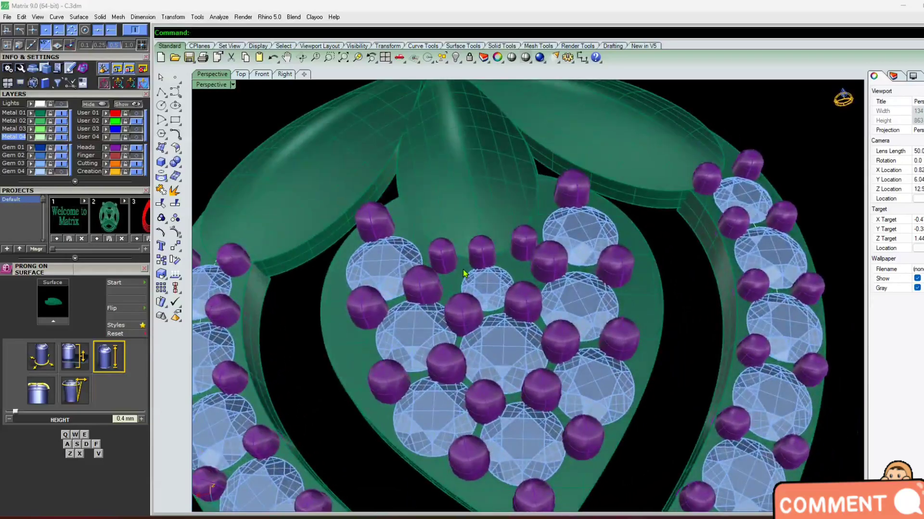
# Step: Examine the drop's cut gem seats from below, the adjoining petal solid and the finished prong layout
pyautogui.scroll(10, 452, 308)
pyautogui.scroll(-1, 450, 284)
pyautogui.scroll(6, 393, 301)
pyautogui.click(391, 298)
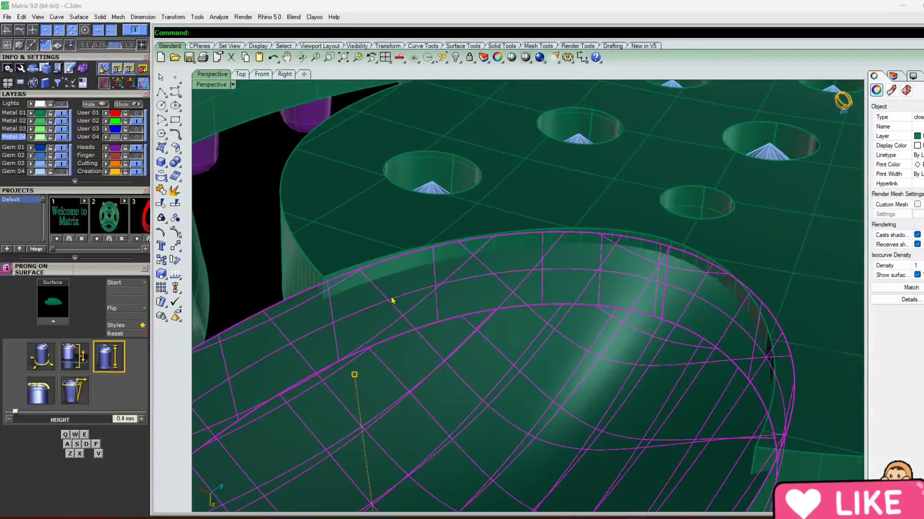
pyautogui.scroll(-5, 391, 300)
pyautogui.moveTo(427, 268); pyautogui.dragTo(459, 340, button='right')
pyautogui.press('Escape')
pyautogui.moveTo(396, 149); pyautogui.dragTo(500, 305, button='right')
pyautogui.scroll(-3, 495, 354)
pyautogui.scroll(8, 508, 337)
pyautogui.scroll(-5, 462, 350)
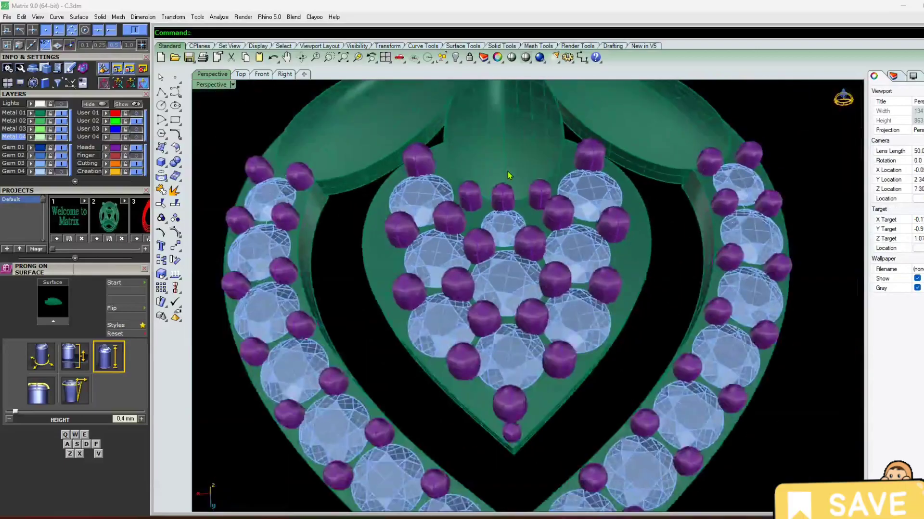
# Step: Examine the ornament's gems and prongs from the front and its gem seats from underneath
pyautogui.scroll(4, 491, 365)
pyautogui.moveTo(501, 406); pyautogui.dragTo(476, 363, button='right')
pyautogui.scroll(-4, 477, 363)
pyautogui.scroll(2, 446, 325)
pyautogui.scroll(-5, 446, 325)
pyautogui.moveTo(446, 325); pyautogui.dragTo(398, 473, button='right')
pyautogui.scroll(5, 457, 285)
pyautogui.scroll(-4, 457, 285)
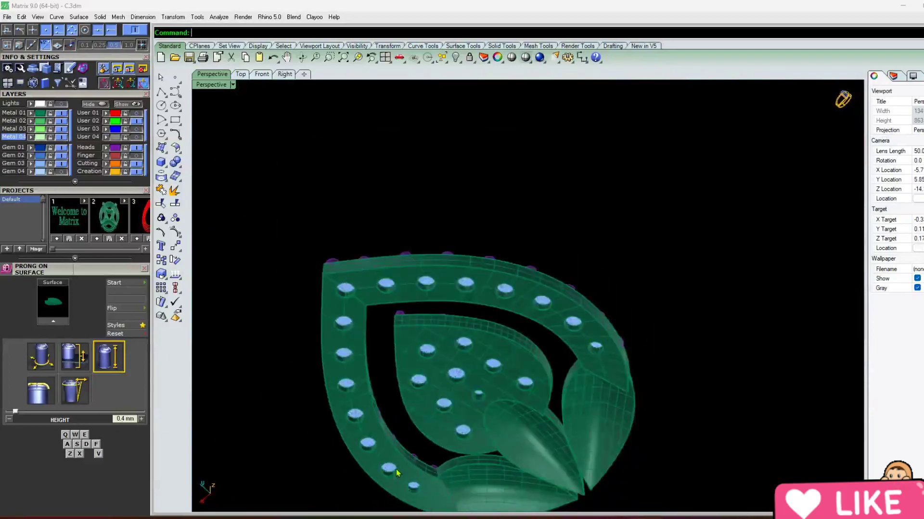
pyautogui.moveTo(450, 385); pyautogui.dragTo(379, 340, button='right')
pyautogui.moveTo(478, 331); pyautogui.dragTo(461, 356, button='right')
pyautogui.scroll(-5, 491, 254)
pyautogui.scroll(5, 503, 321)
pyautogui.moveTo(366, 356); pyautogui.dragTo(446, 354, button='right')
pyautogui.scroll(5, 453, 325)
pyautogui.scroll(-6, 525, 182)
pyautogui.moveTo(525, 182); pyautogui.dragTo(533, 311, button='right')
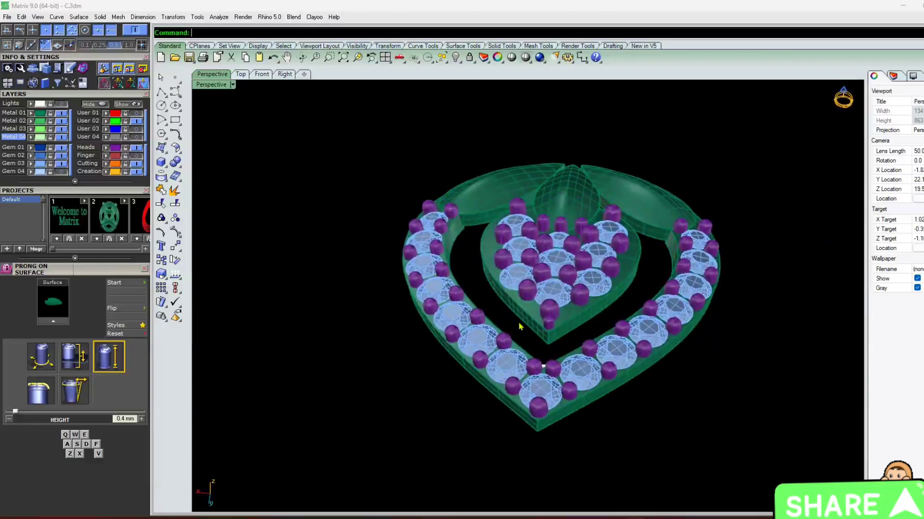
# Step: Nudge the prong at the outer band's pointed tip slightly to adjust its position against the tip gem
pyautogui.scroll(12, 540, 386)
pyautogui.click(544, 379)
pyautogui.scroll(2, 546, 350)
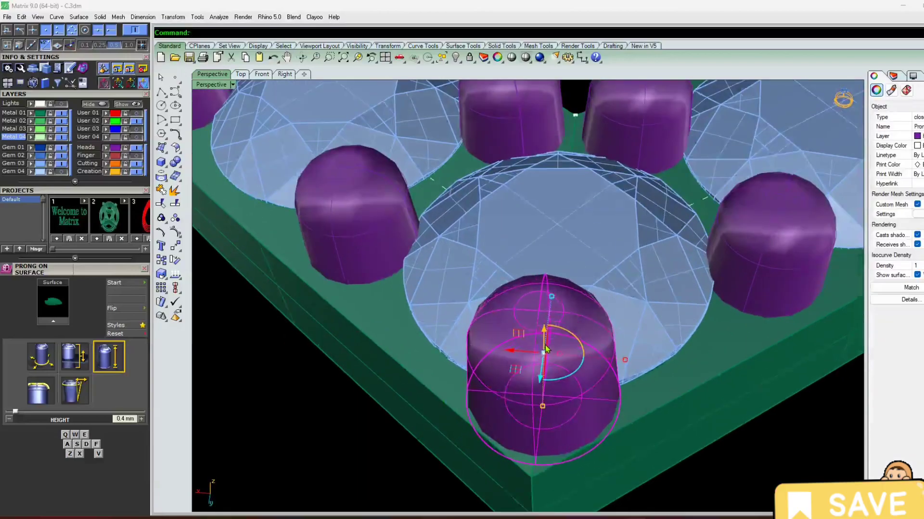
pyautogui.moveTo(541, 378); pyautogui.dragTo(550, 384)
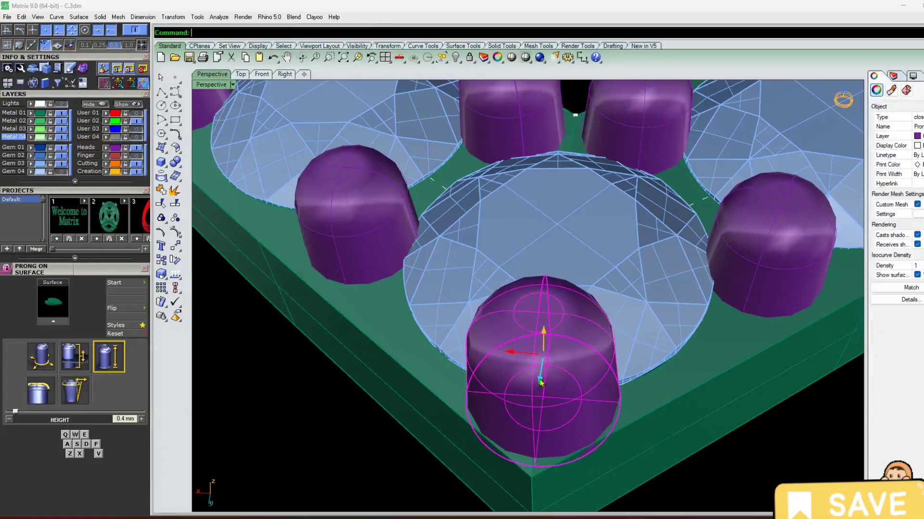
pyautogui.moveTo(539, 380); pyautogui.dragTo(542, 378)
pyautogui.click(324, 501)
# Step: Examine the ornament's side profile, including the band's outer wall and the adjoining domed petals
pyautogui.scroll(-8, 406, 432)
pyautogui.moveTo(440, 420); pyautogui.dragTo(472, 270, button='right')
pyautogui.scroll(6, 473, 255)
pyautogui.scroll(-6, 515, 204)
pyautogui.moveTo(402, 346); pyautogui.dragTo(489, 289, button='right')
pyautogui.scroll(-4, 526, 290)
pyautogui.scroll(4, 526, 290)
pyautogui.scroll(-5, 601, 313)
pyautogui.scroll(4, 522, 318)
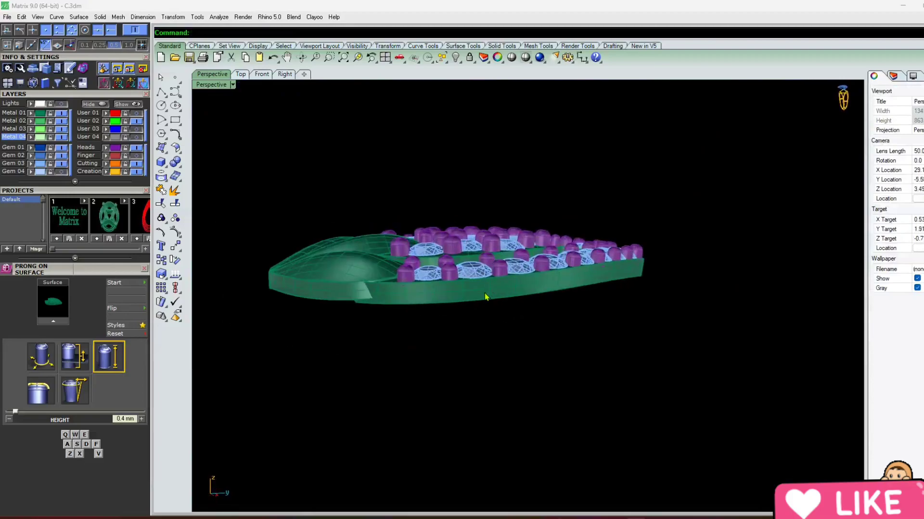
# Step: Duplicate the upper outer edges of the band on both sides together with the border edges of the domed petals
pyautogui.write('de')
pyautogui.press('Return')
pyautogui.scroll(6, 452, 272)
pyautogui.moveTo(452, 271); pyautogui.dragTo(482, 331, button='right')
pyautogui.scroll(-4, 481, 330)
pyautogui.click(483, 317)
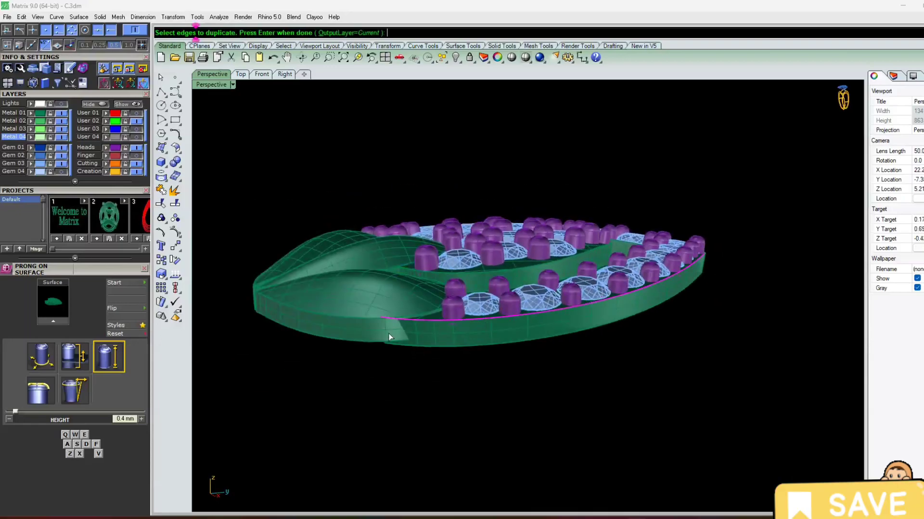
pyautogui.moveTo(371, 330); pyautogui.dragTo(548, 345, button='right')
pyautogui.scroll(5, 548, 345)
pyautogui.click(556, 330)
pyautogui.click(541, 330)
pyautogui.scroll(-5, 511, 331)
pyautogui.moveTo(400, 342); pyautogui.dragTo(498, 337, button='right')
pyautogui.scroll(4, 499, 320)
pyautogui.click(502, 321)
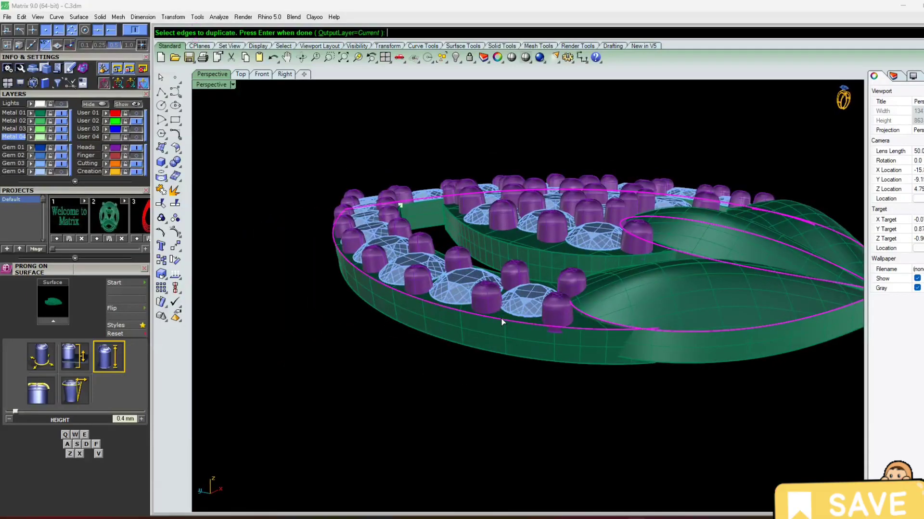
pyautogui.press('Return')
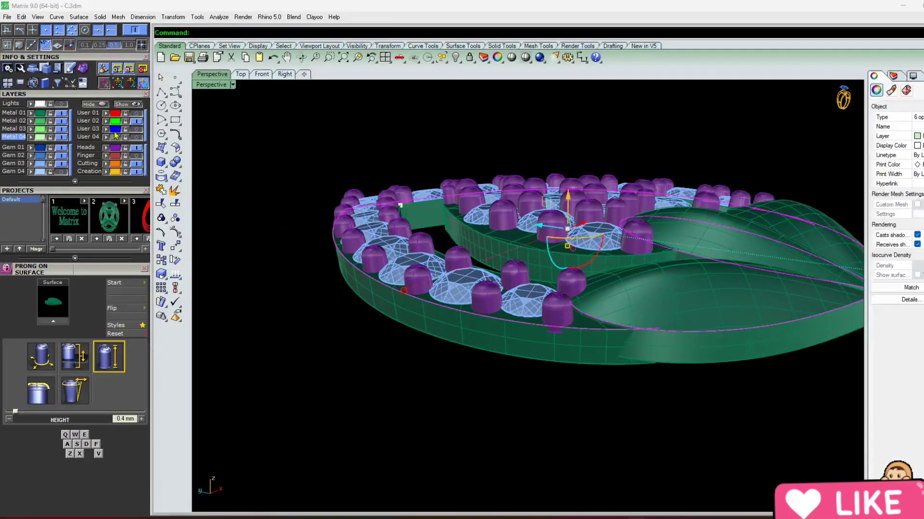
# Step: Move the duplicated edge curves to the User 03 layer and hide the Metal 01, Heads and Gem 03 layers
pyautogui.click(106, 128)
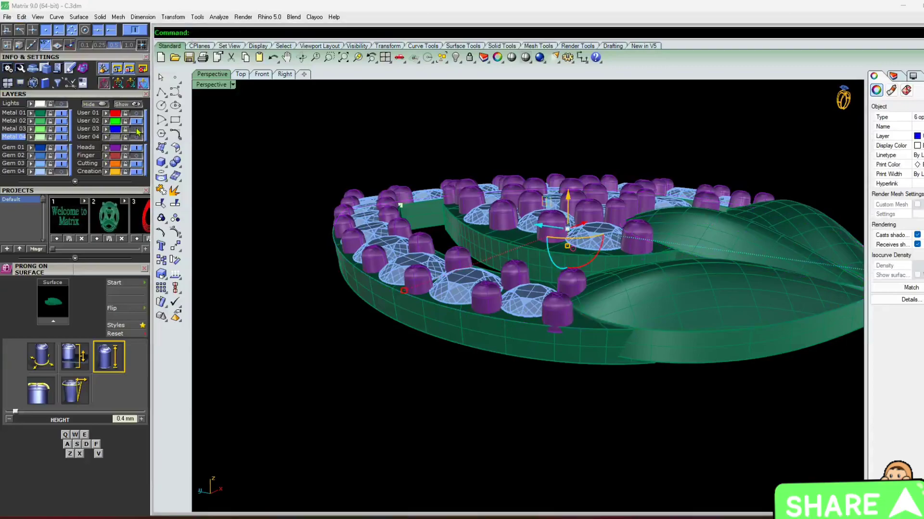
pyautogui.click(62, 113)
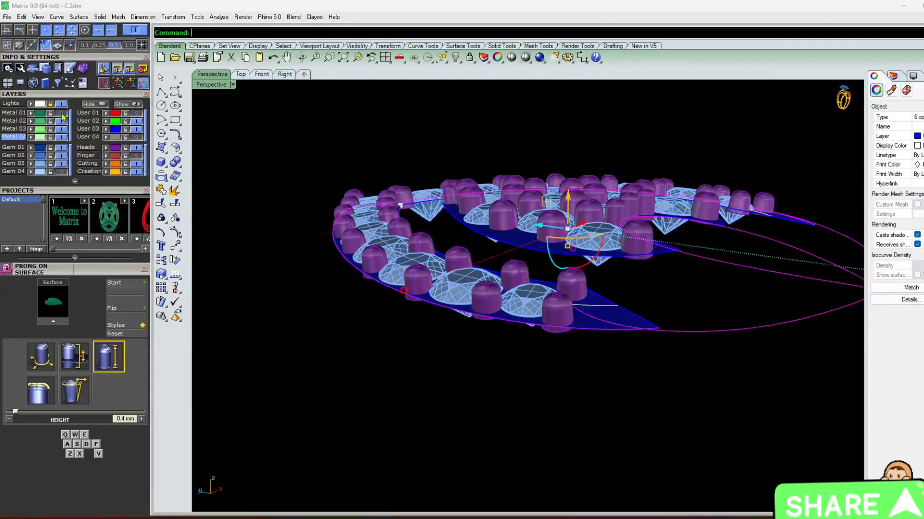
pyautogui.click(137, 147)
pyautogui.click(66, 165)
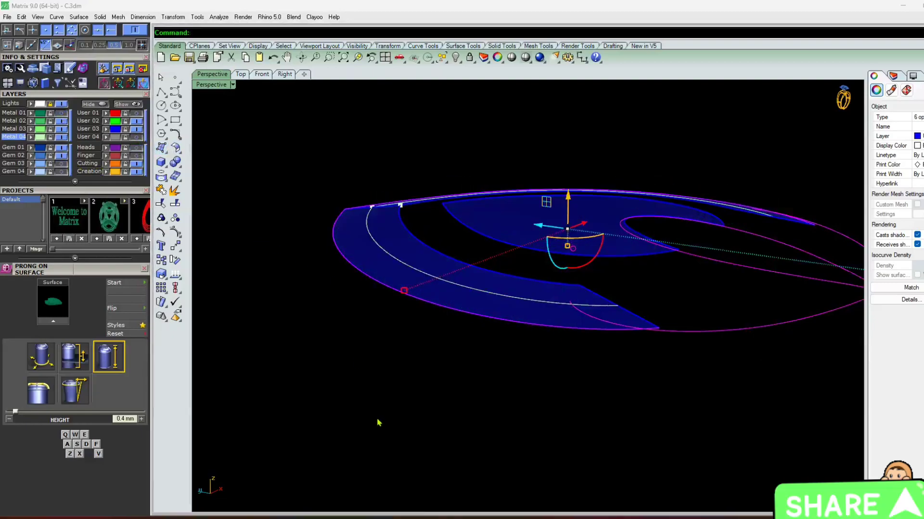
# Step: Delete the white guide curves and the blue reference surfaces of the band and drop, keeping the duplicated edge curves
pyautogui.click(377, 422)
pyautogui.scroll(5, 431, 356)
pyautogui.click(412, 331)
pyautogui.press('Delete')
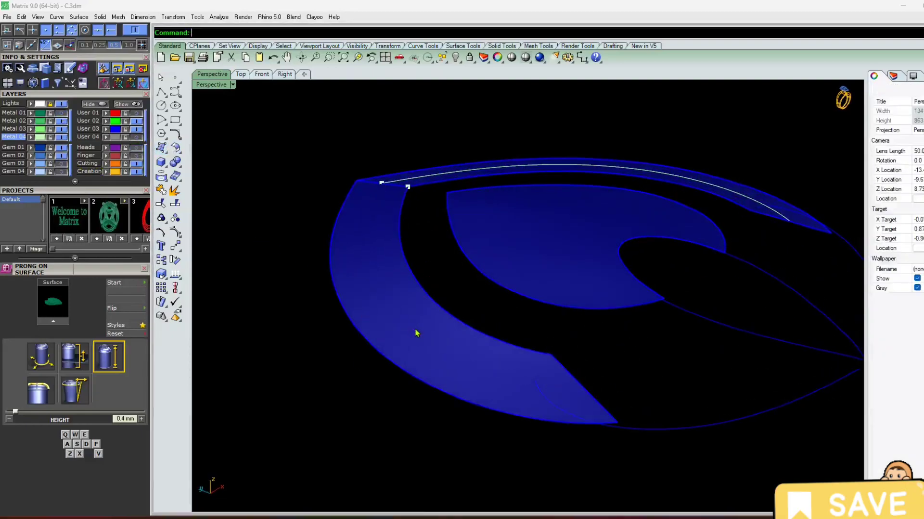
pyautogui.click(417, 329)
pyautogui.press('Delete')
pyautogui.click(452, 177)
pyautogui.press('Delete')
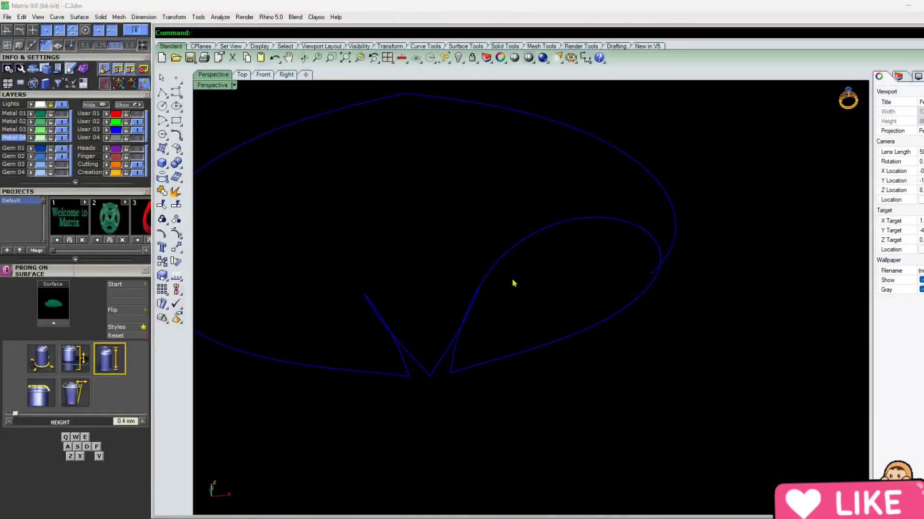
# Step: Try to trim the overlapping curve ends around the outline, using all the curves as cutting objects
pyautogui.scroll(-3, 514, 284)
pyautogui.hotkey('ctrl', 'a')
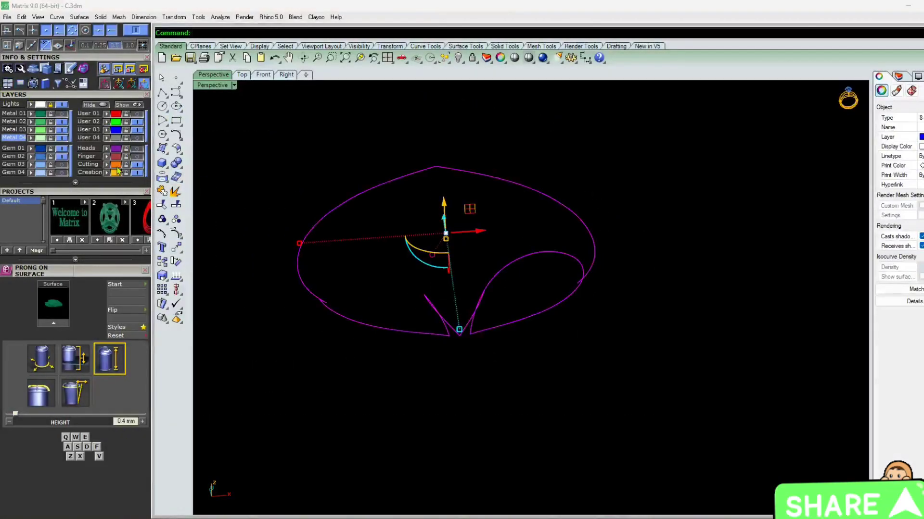
pyautogui.hotkey('ctrl', 't')
pyautogui.scroll(5, 517, 348)
pyautogui.moveTo(498, 337); pyautogui.dragTo(476, 385, button='right')
pyautogui.scroll(6, 486, 260)
pyautogui.scroll(-5, 429, 317)
pyautogui.click(685, 127)
pyautogui.scroll(5, 414, 282)
pyautogui.moveTo(410, 310); pyautogui.dragTo(420, 326, button='right')
pyautogui.click(422, 324)
pyautogui.scroll(-8, 433, 252)
pyautogui.scroll(6, 650, 134)
pyautogui.moveTo(617, 174); pyautogui.dragTo(650, 289, button='right')
pyautogui.click(624, 235)
# Step: Try to trim the crossing tip of the left notch spike in the blue outline
pyautogui.scroll(-8, 643, 289)
pyautogui.moveTo(592, 336); pyautogui.dragTo(511, 375, button='right')
pyautogui.scroll(10, 519, 351)
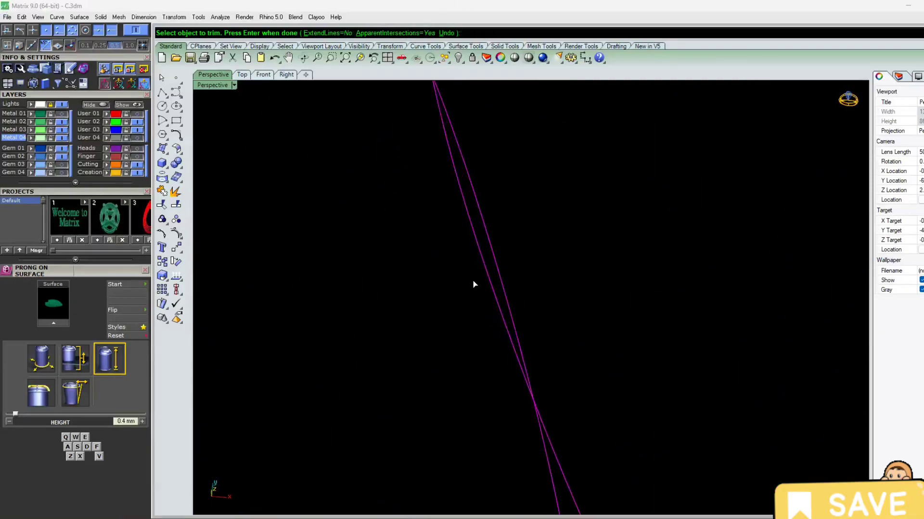
pyautogui.click(480, 258)
pyautogui.click(484, 234)
pyautogui.scroll(-8, 499, 288)
pyautogui.scroll(10, 308, 212)
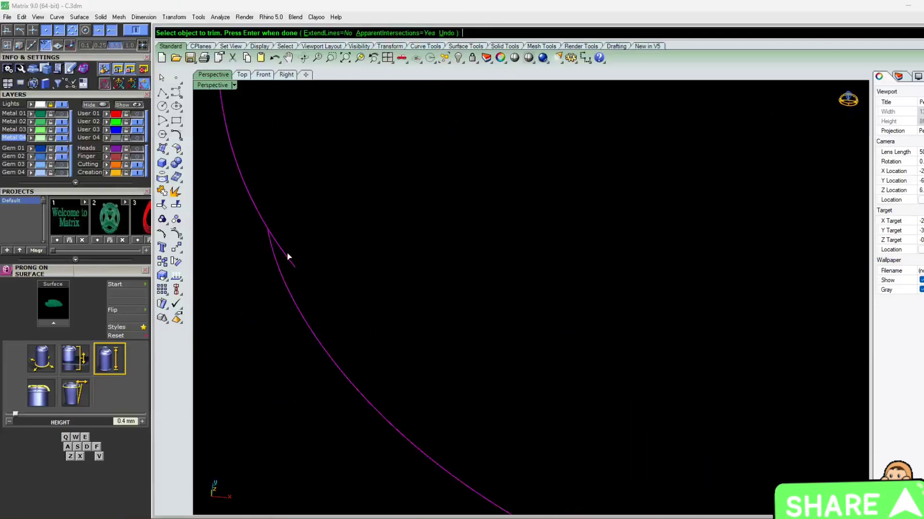
pyautogui.scroll(-2, 359, 276)
pyautogui.scroll(-6, 372, 289)
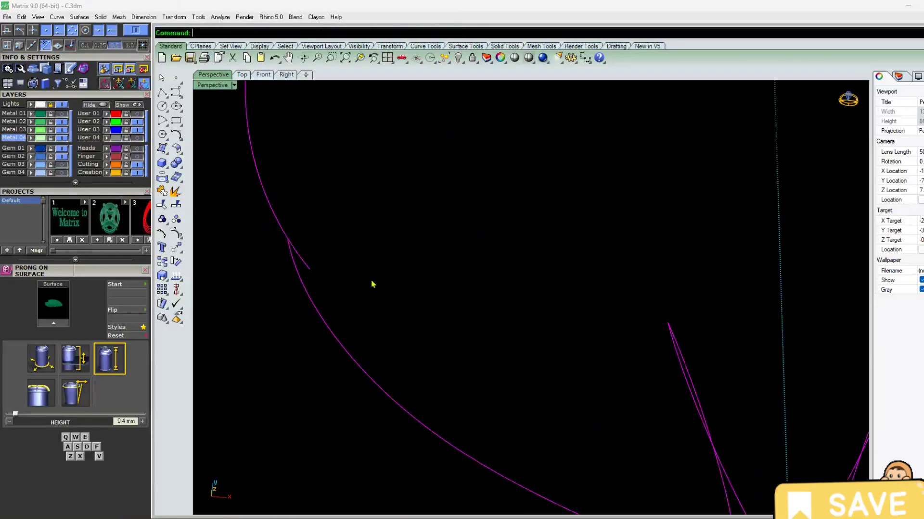
# Step: Trim the left notch spike back to the crossing of its two curves, using both curves as cutting objects
pyautogui.press('Return')
pyautogui.scroll(6, 480, 332)
pyautogui.scroll(5, 479, 331)
pyautogui.moveTo(553, 188); pyautogui.dragTo(371, 353)
pyautogui.scroll(6, 392, 290)
pyautogui.press('Return')
pyautogui.press('Escape')
pyautogui.moveTo(617, 207); pyautogui.dragTo(407, 371)
pyautogui.press('Return')
pyautogui.click(475, 269)
pyautogui.scroll(-5, 495, 256)
pyautogui.scroll(3, 582, 281)
pyautogui.scroll(6, 605, 245)
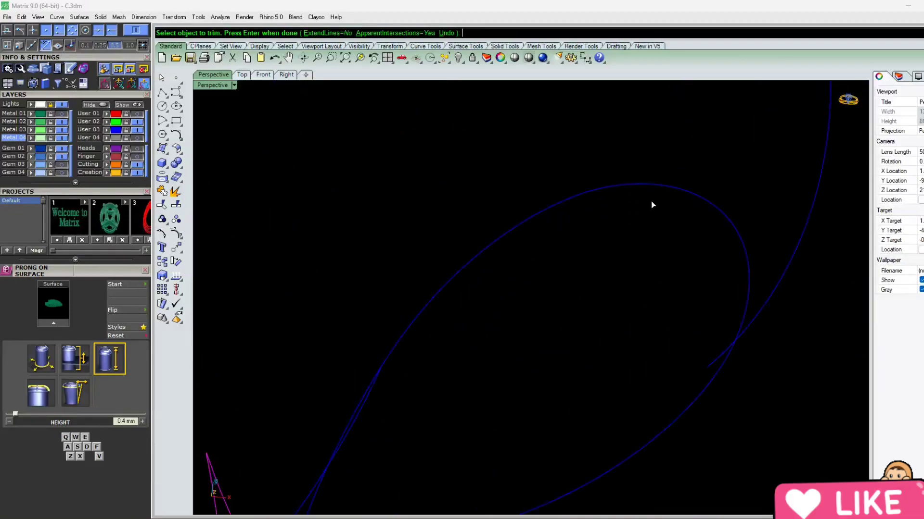
# Step: Trim away the inner leaf loop on the right side and the short stub where it crosses the outer curve
pyautogui.press('Return')
pyautogui.scroll(-8, 656, 200)
pyautogui.moveTo(804, 153); pyautogui.dragTo(588, 331)
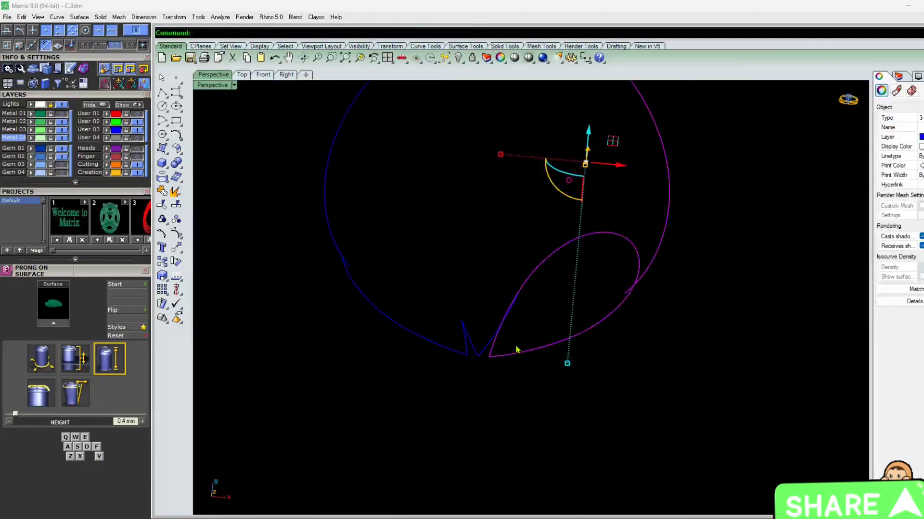
pyautogui.click(330, 480)
pyautogui.moveTo(773, 176); pyautogui.dragTo(445, 428)
pyautogui.press('Return')
pyautogui.scroll(4, 563, 282)
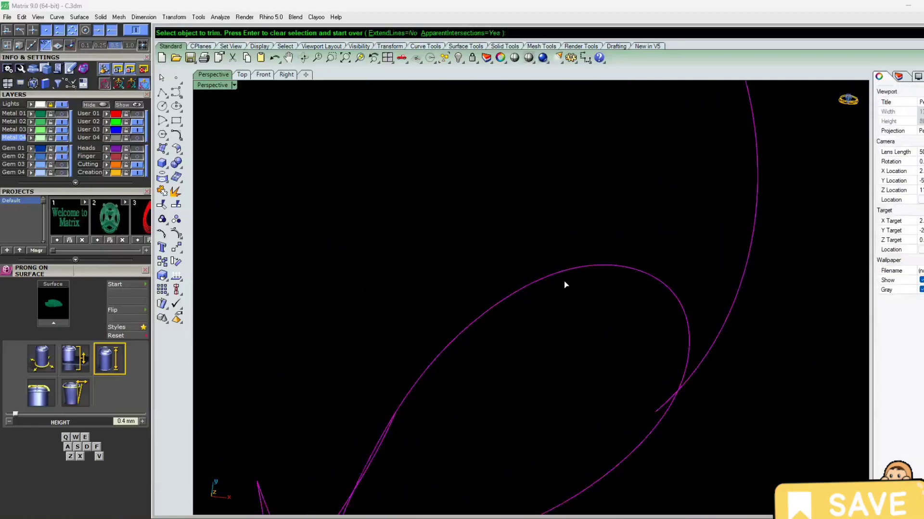
pyautogui.click(563, 282)
pyautogui.scroll(-5, 553, 268)
pyautogui.scroll(2, 571, 279)
pyautogui.scroll(5, 571, 279)
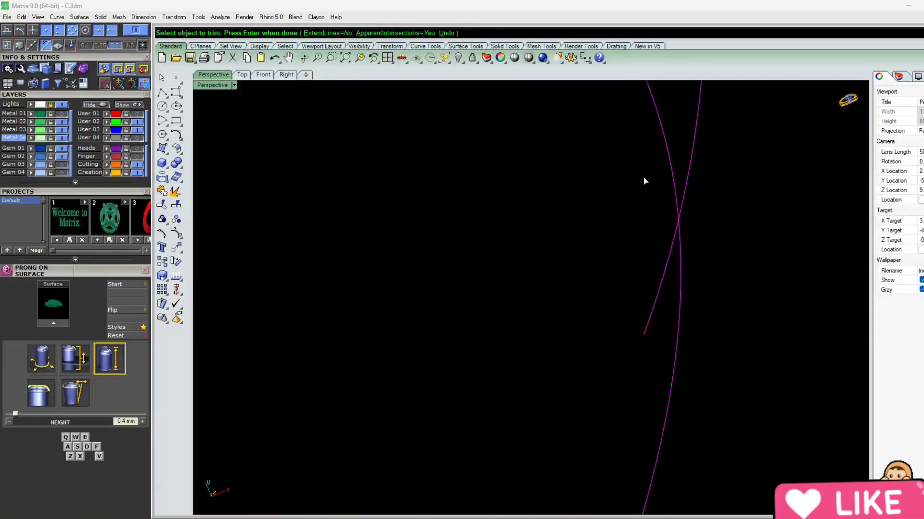
pyautogui.scroll(-6, 433, 391)
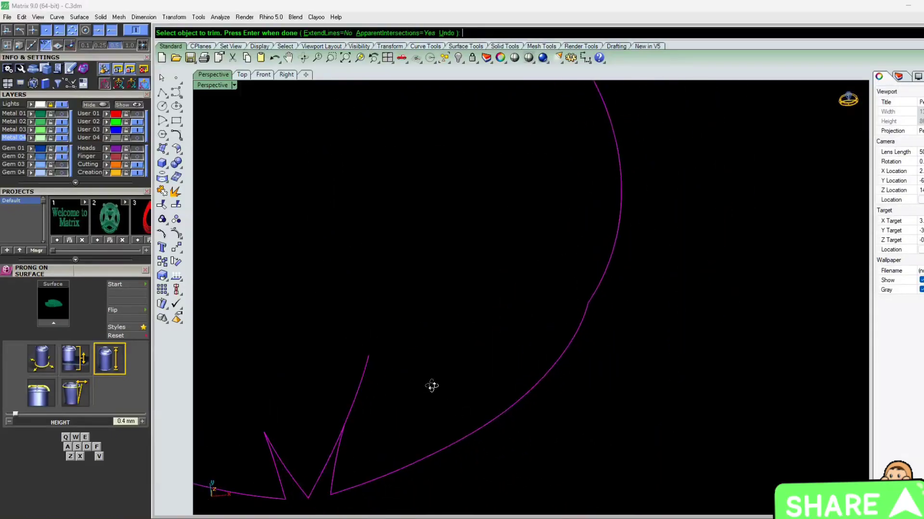
# Step: Trim the leftover curve end above the crossing of the right notch spike
pyautogui.scroll(6, 440, 346)
pyautogui.click(460, 295)
pyautogui.scroll(-6, 538, 330)
pyautogui.press('Return')
# Step: In the Top view, extend the end of the lower-left outline curve past the upper-left curve with Type=Natural
pyautogui.scroll(1, 526, 347)
pyautogui.moveTo(524, 330); pyautogui.dragTo(491, 426, button='right')
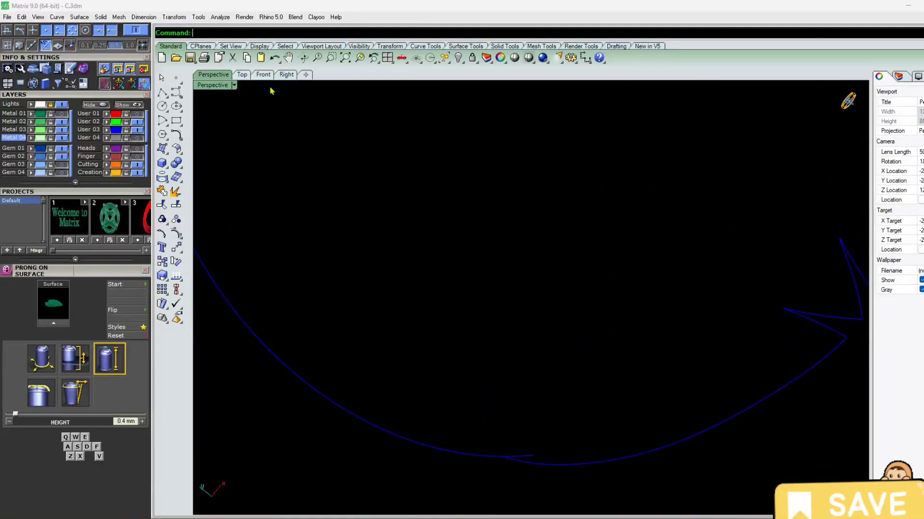
pyautogui.click(242, 76)
pyautogui.moveTo(459, 342); pyautogui.dragTo(488, 189, button='right')
pyautogui.moveTo(451, 322); pyautogui.dragTo(442, 207, button='right')
pyautogui.scroll(15, 344, 310)
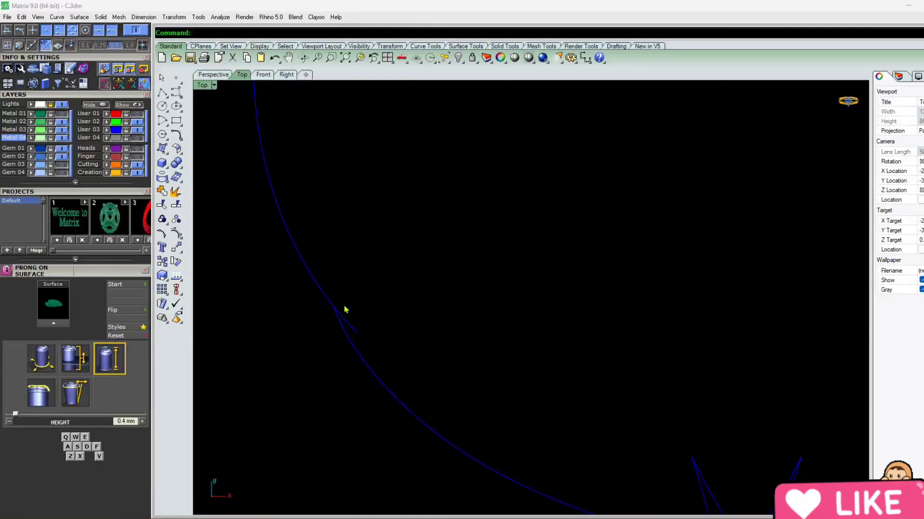
pyautogui.moveTo(460, 200); pyautogui.dragTo(314, 368)
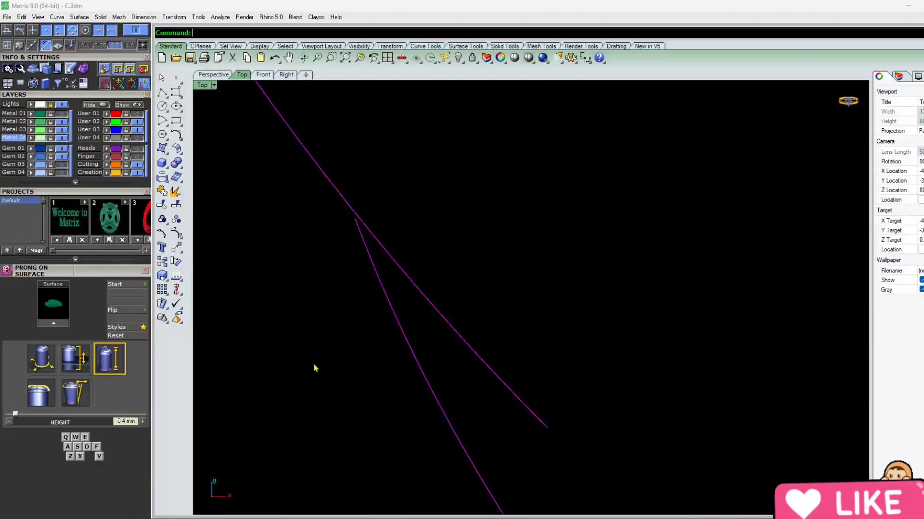
pyautogui.click(407, 273)
pyautogui.click(387, 286)
pyautogui.click(384, 290)
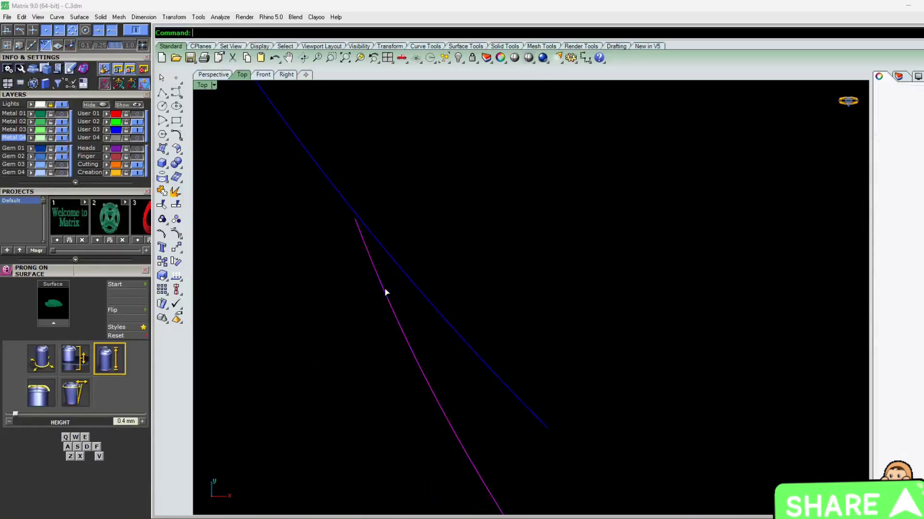
pyautogui.click(180, 137)
pyautogui.click(238, 156)
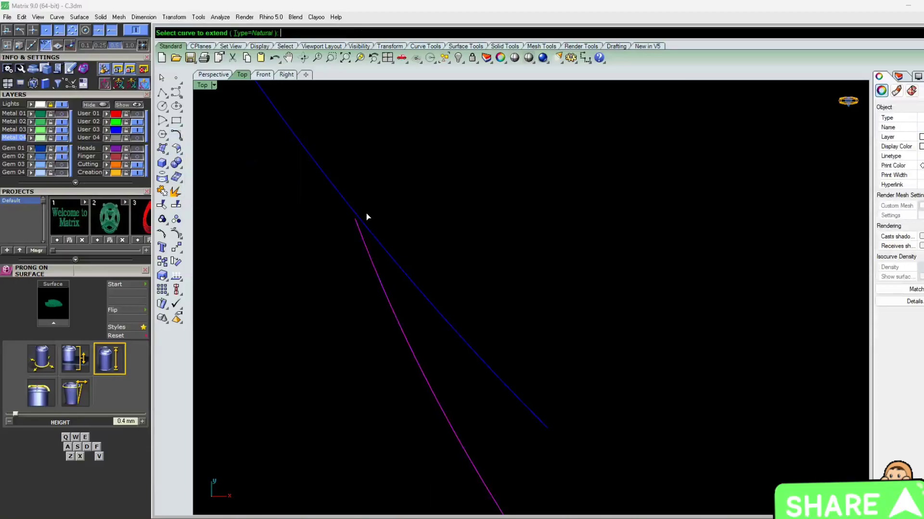
pyautogui.click(353, 219)
pyautogui.click(337, 156)
pyautogui.rightClick(381, 163)
# Step: Trim both overhanging curve ends at the left junction so the upper and lower outline curves meet in one corner
pyautogui.moveTo(414, 144); pyautogui.dragTo(200, 344)
pyautogui.scroll(8, 357, 167)
pyautogui.moveTo(357, 182); pyautogui.dragTo(370, 224, button='right')
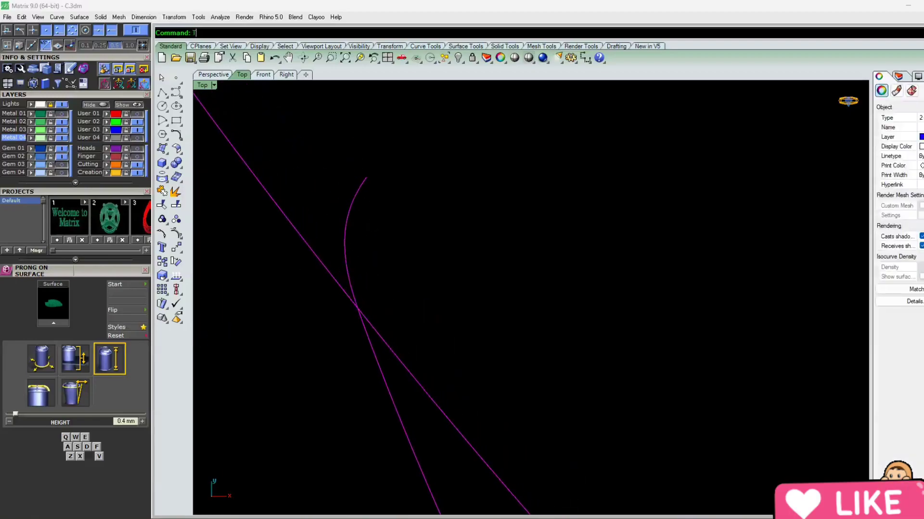
pyautogui.write('rim')
pyautogui.press('Return')
pyautogui.click(384, 342)
pyautogui.click(354, 288)
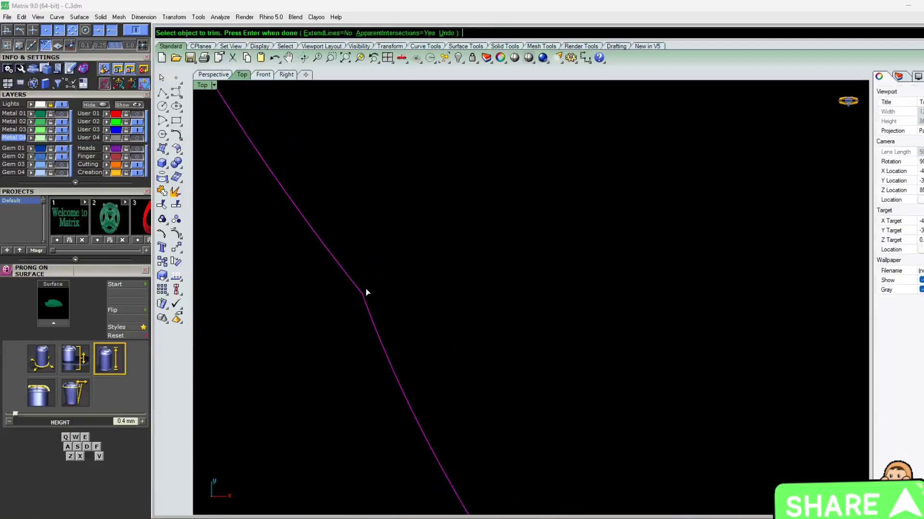
pyautogui.press('Return')
pyautogui.scroll(-6, 368, 290)
pyautogui.scroll(5, 439, 342)
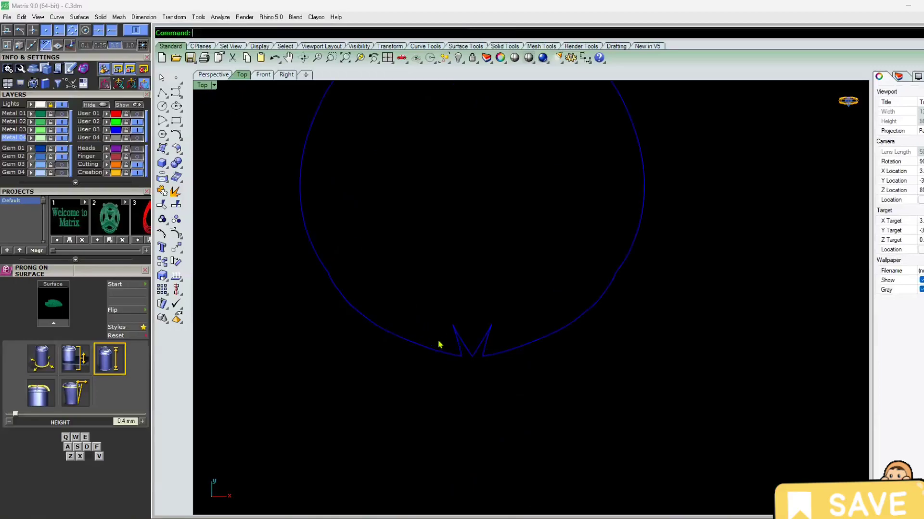
# Step: In the Perspective view, show the Metal 01 layer, examine how the outline follows the metal body's edge, and hide the layer
pyautogui.click(224, 76)
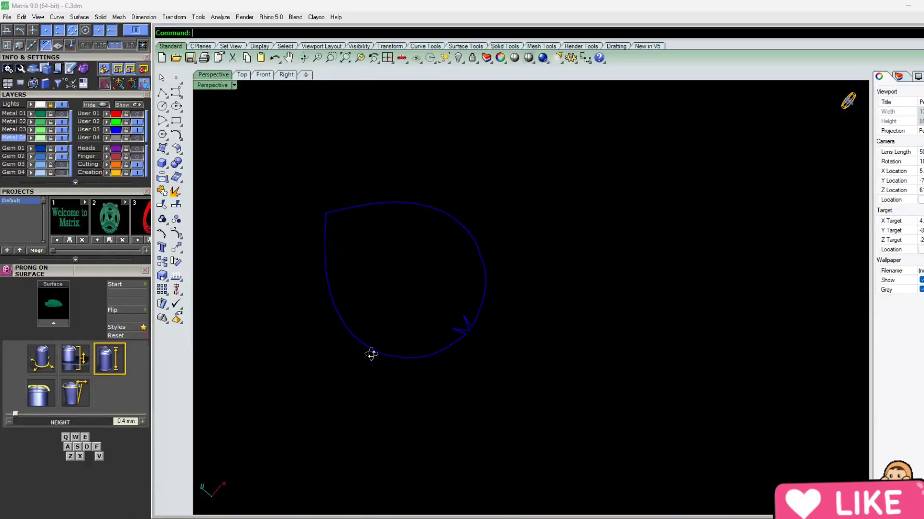
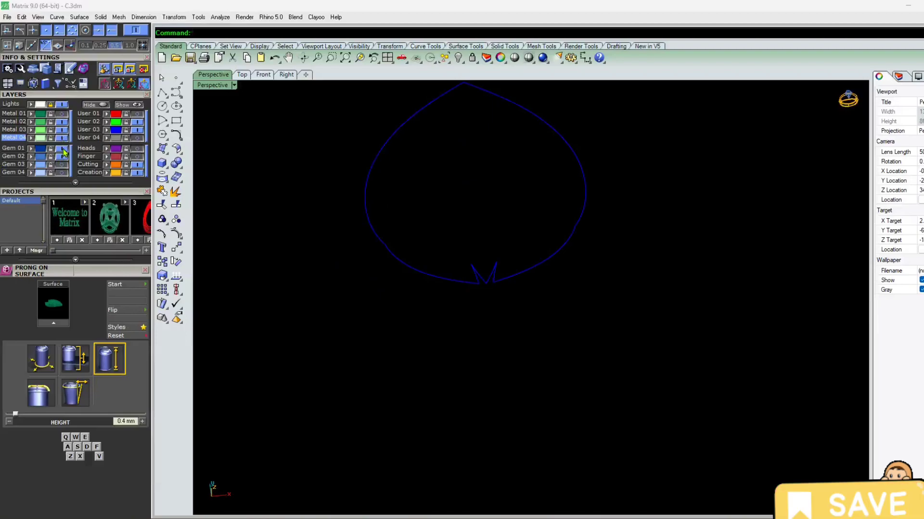
pyautogui.click(62, 114)
pyautogui.scroll(-7, 366, 315)
pyautogui.moveTo(368, 315); pyautogui.dragTo(422, 357, button='right')
pyautogui.scroll(7, 390, 249)
pyautogui.scroll(8, 353, 333)
pyautogui.moveTo(342, 299); pyautogui.dragTo(447, 193, button='right')
pyautogui.scroll(-7, 447, 192)
pyautogui.moveTo(443, 295); pyautogui.dragTo(453, 326, button='right')
pyautogui.scroll(8, 453, 325)
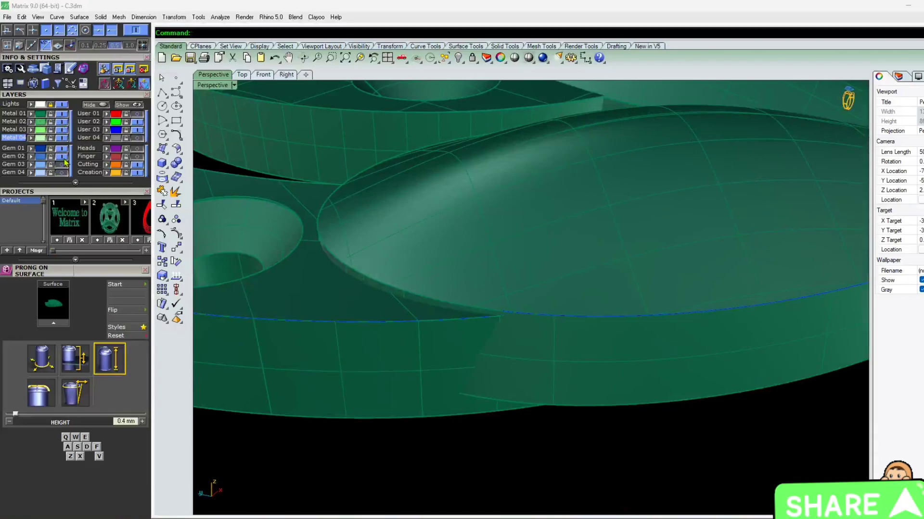
pyautogui.click(63, 115)
# Step: Examine the trimmed outline curves and their junctions from several angles
pyautogui.scroll(-8, 347, 306)
pyautogui.scroll(-6, 388, 357)
pyautogui.moveTo(387, 357); pyautogui.dragTo(540, 328, button='right')
pyautogui.scroll(-5, 340, 406)
pyautogui.scroll(6, 433, 299)
pyautogui.scroll(8, 549, 314)
pyautogui.moveTo(508, 363); pyautogui.dragTo(518, 392, button='right')
pyautogui.scroll(-5, 399, 270)
pyautogui.scroll(5, 563, 428)
pyautogui.scroll(-5, 563, 427)
pyautogui.scroll(-6, 474, 433)
pyautogui.moveTo(426, 441); pyautogui.dragTo(391, 354, button='right')
pyautogui.scroll(-7, 600, 298)
pyautogui.scroll(6, 525, 384)
pyautogui.scroll(-4, 524, 381)
# Step: Extrude the upper-left outline curve by -1.5 with BothSides set to No and Solid set to Yes
pyautogui.click(391, 346)
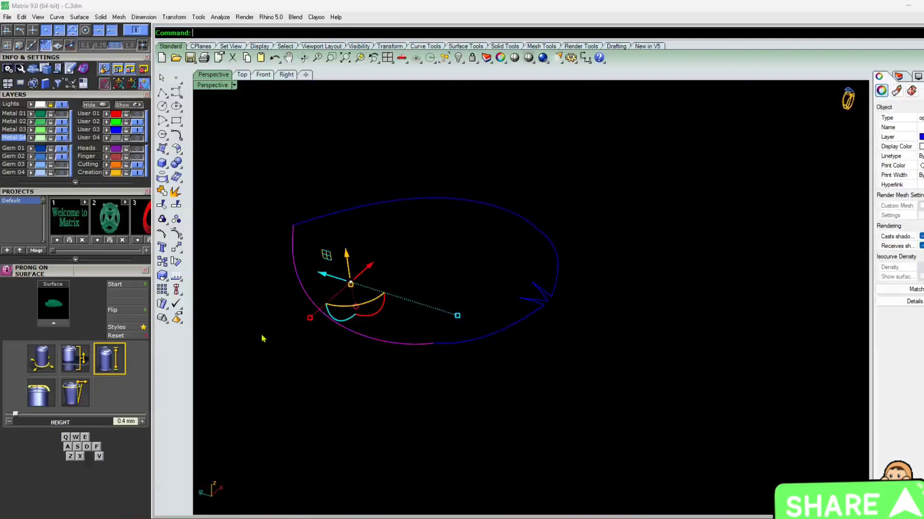
pyautogui.scroll(-4, 433, 292)
pyautogui.moveTo(433, 294); pyautogui.dragTo(424, 272, button='right')
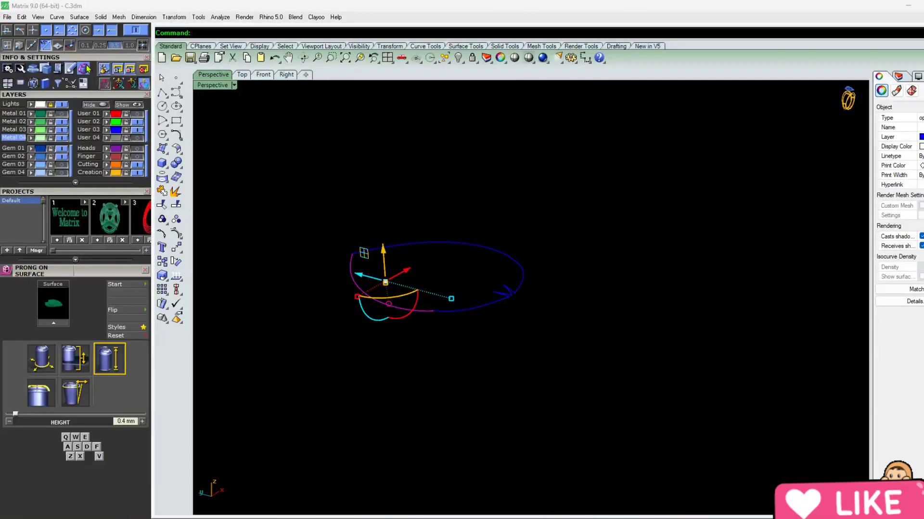
pyautogui.moveTo(96, 59); pyautogui.dragTo(90, 188)
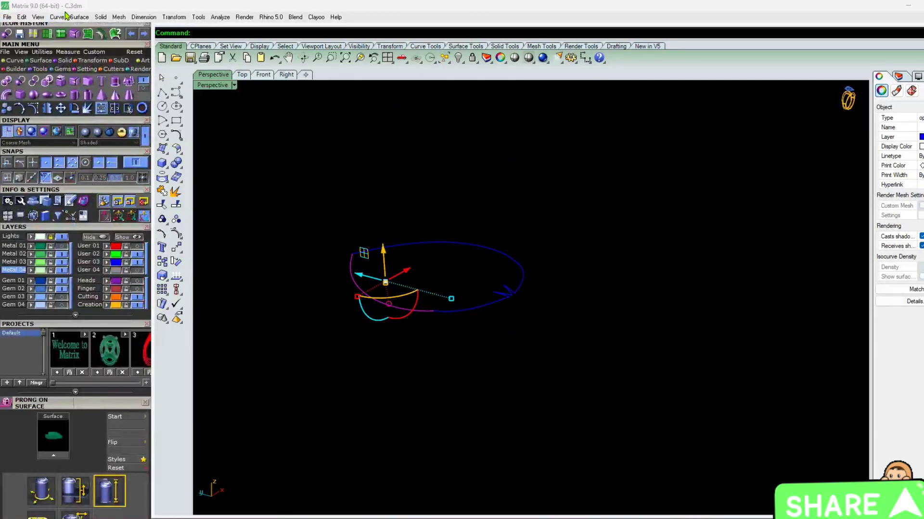
pyautogui.click(115, 81)
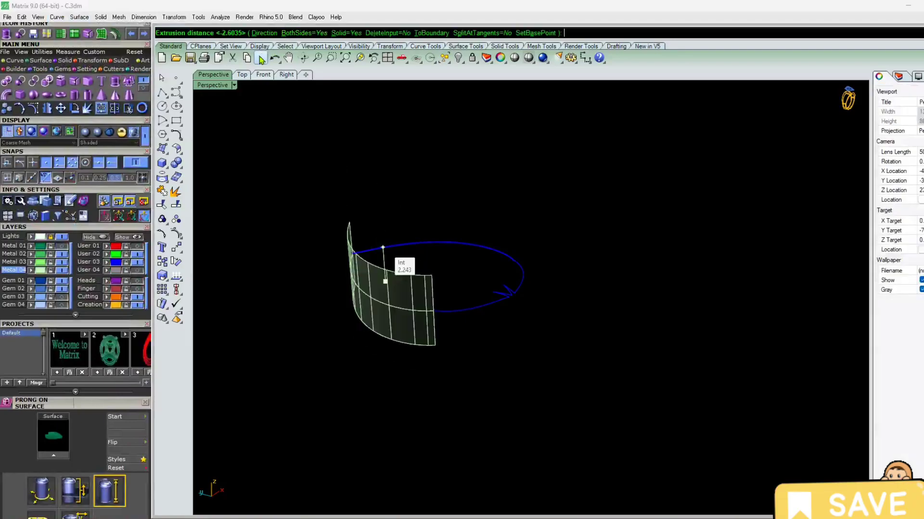
pyautogui.click(305, 32)
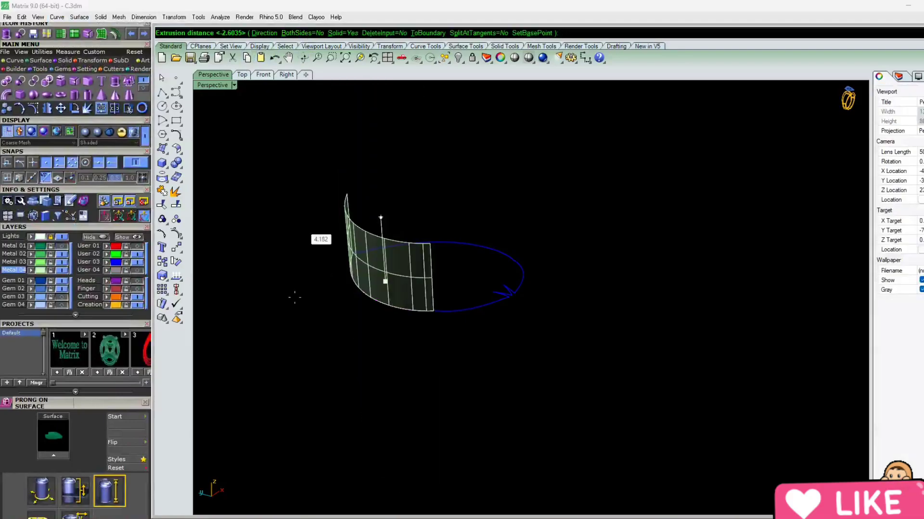
pyautogui.write('-1.5')
pyautogui.press('Return')
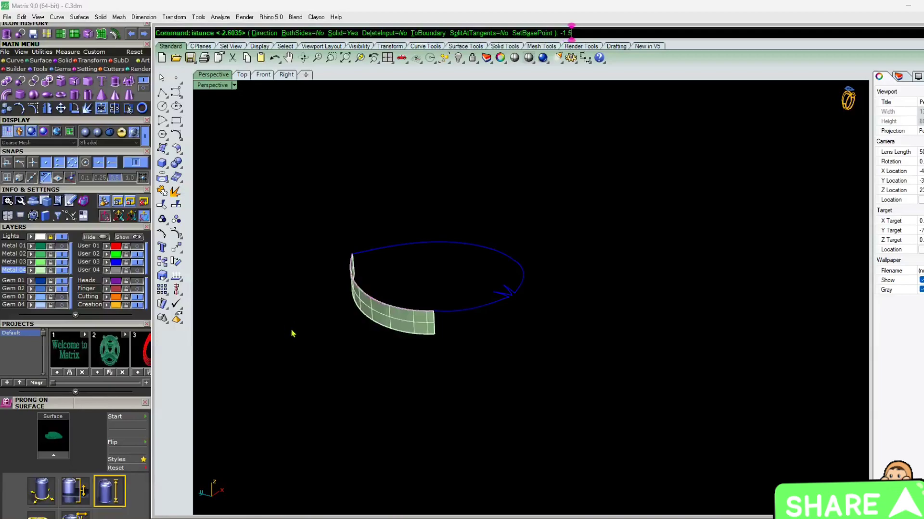
# Step: Draw a line along the extruded wall's end edge, from its lower corner up to the outline
pyautogui.scroll(7, 459, 332)
pyautogui.rightClick(346, 377)
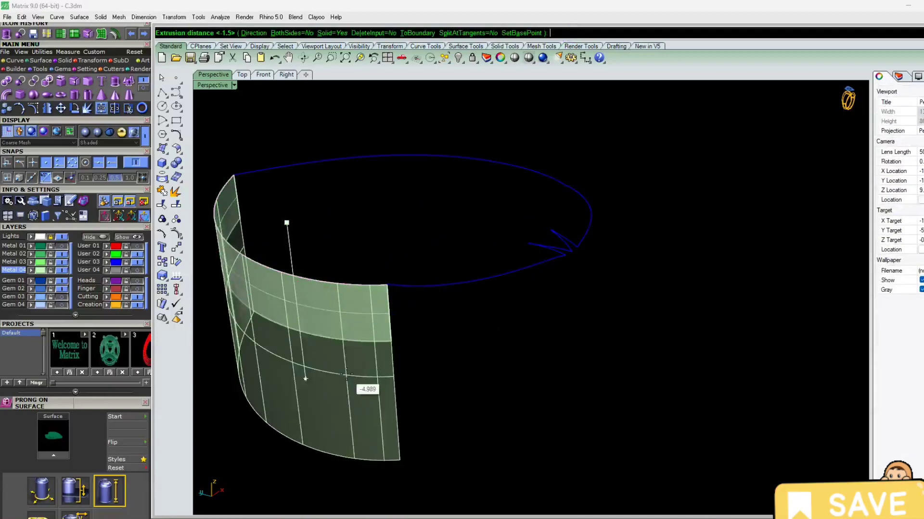
pyautogui.press('Escape')
pyautogui.write('L')
pyautogui.press('Return')
pyautogui.click(391, 342)
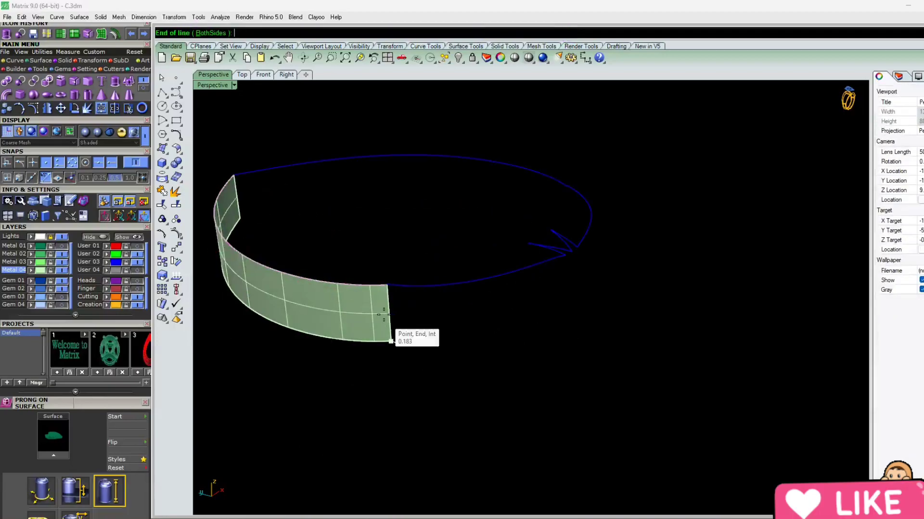
pyautogui.click(386, 286)
# Step: Extrude the adjoining lower-left outline curve downward to the same depth as the first wall
pyautogui.click(431, 288)
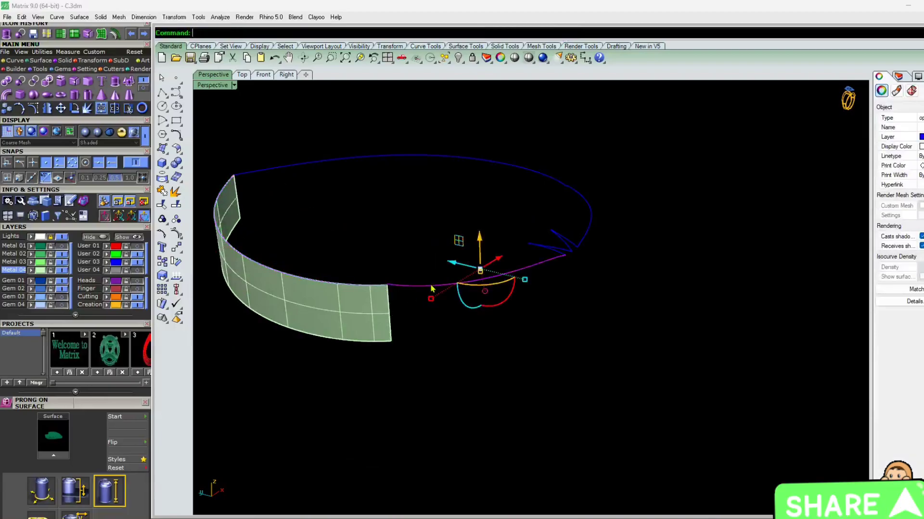
pyautogui.press('Return')
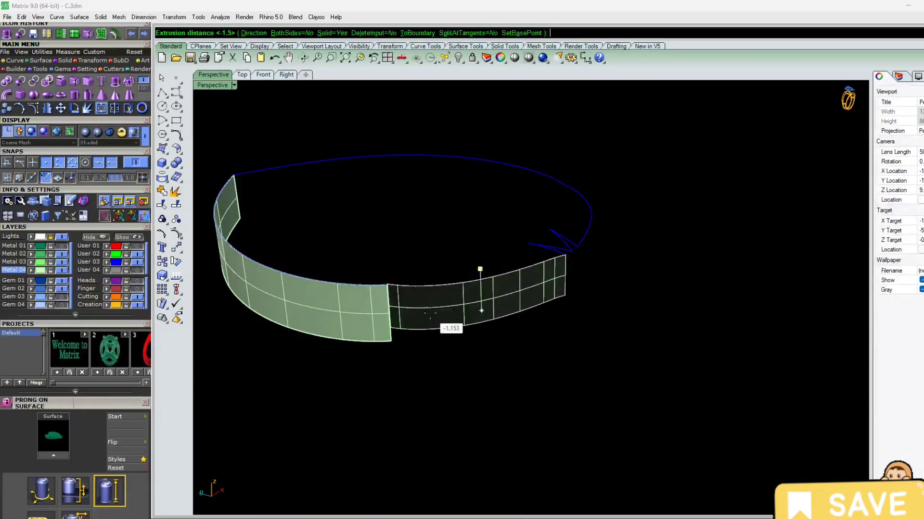
pyautogui.click(431, 314)
pyautogui.moveTo(565, 257); pyautogui.dragTo(601, 269, button='right')
pyautogui.scroll(7, 601, 265)
pyautogui.click(554, 310)
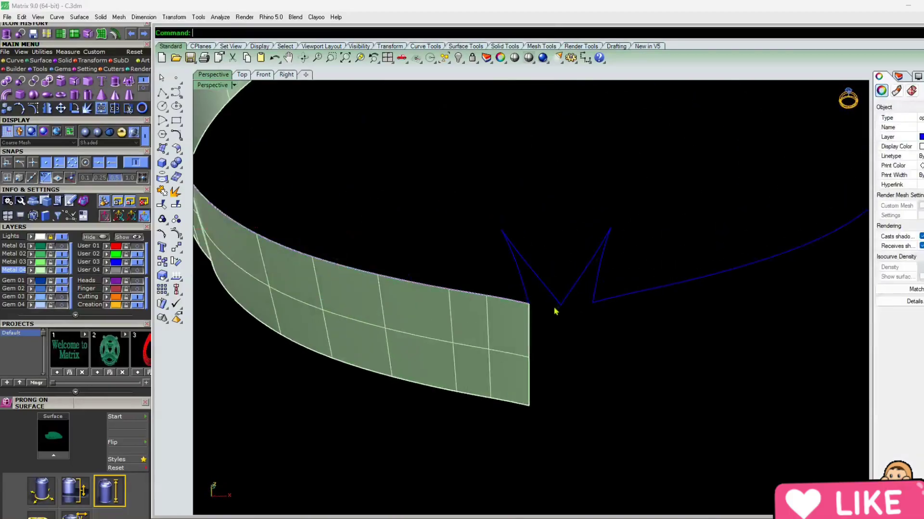
# Step: Extrude the two curves of the left notch spike by -1.5
pyautogui.click(525, 289)
pyautogui.press('Return')
pyautogui.press('Return')
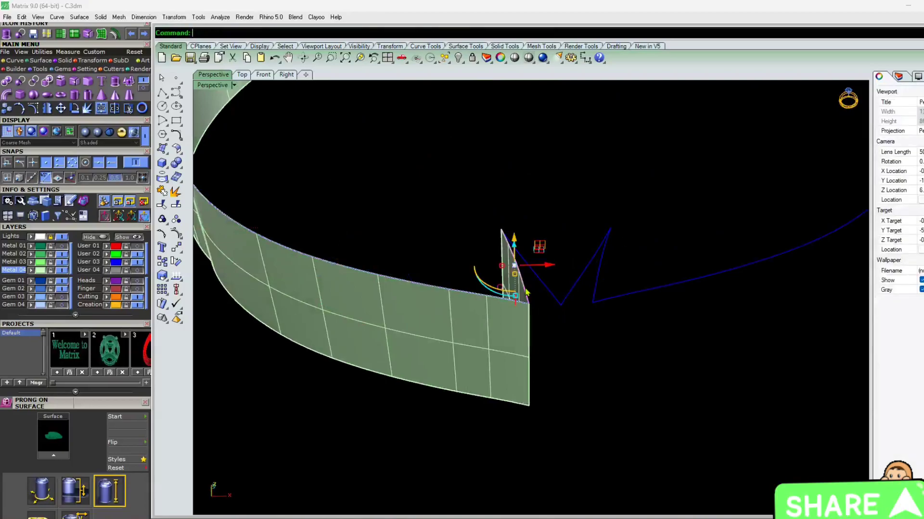
pyautogui.click(545, 289)
pyautogui.press('Return')
pyautogui.press('Return')
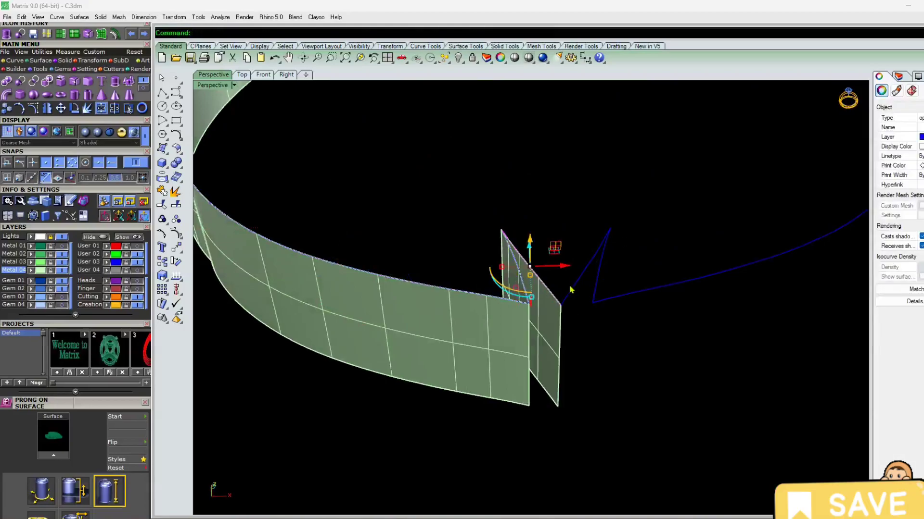
# Step: Extrude the curves of the right notch spike and the adjoining lower-right outline curve by -1.5
pyautogui.click(570, 289)
pyautogui.press('Return')
pyautogui.press('Return')
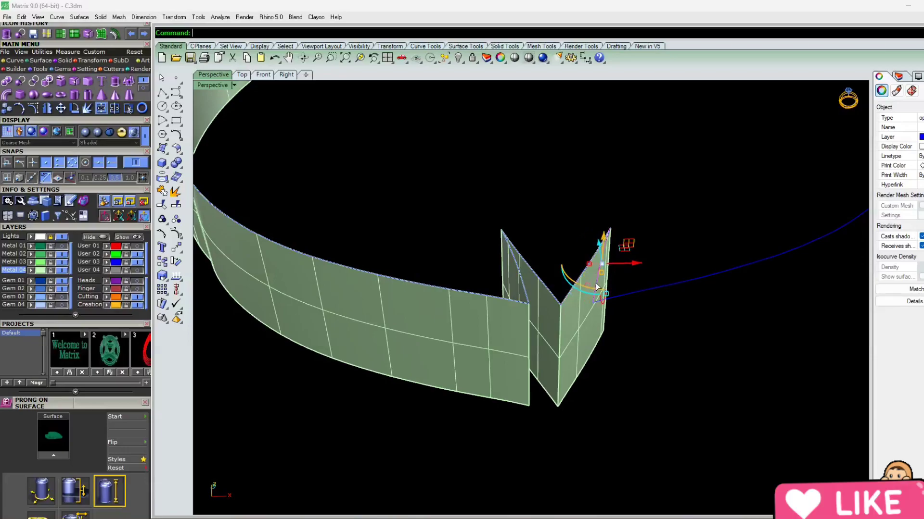
pyautogui.click(638, 296)
pyautogui.press('Return')
pyautogui.press('Return')
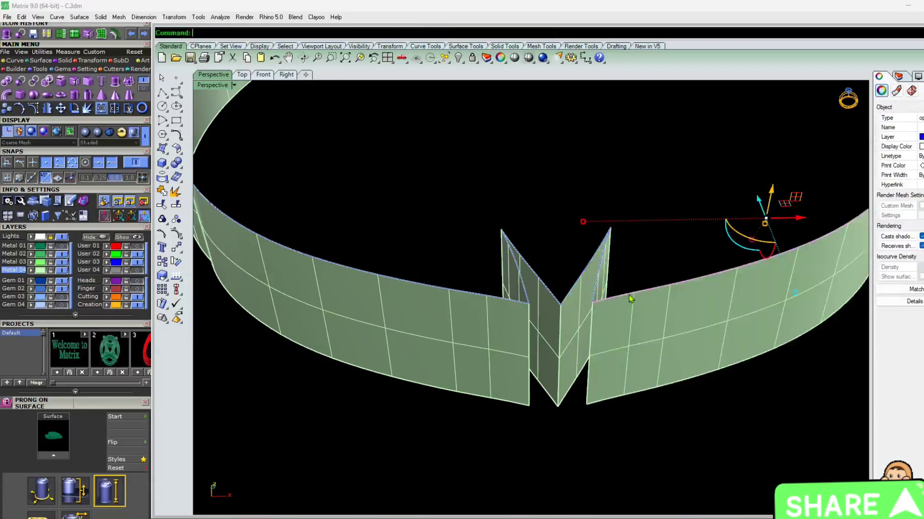
# Step: Extrude the remaining upper-right outline curve by -1.5 to close the wall ring
pyautogui.scroll(-12, 635, 296)
pyautogui.press('Return')
pyautogui.scroll(4, 690, 195)
pyautogui.press('Escape')
pyautogui.press('Escape')
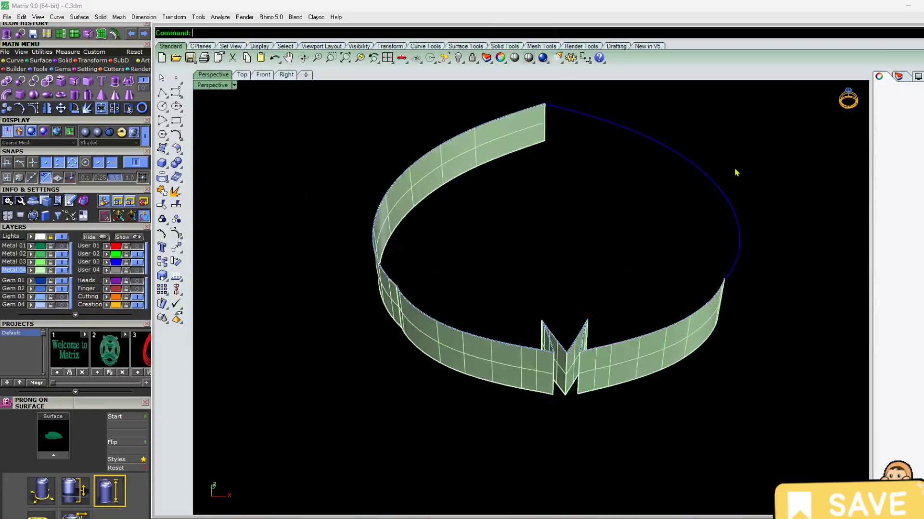
pyautogui.click(712, 207)
pyautogui.press('Return')
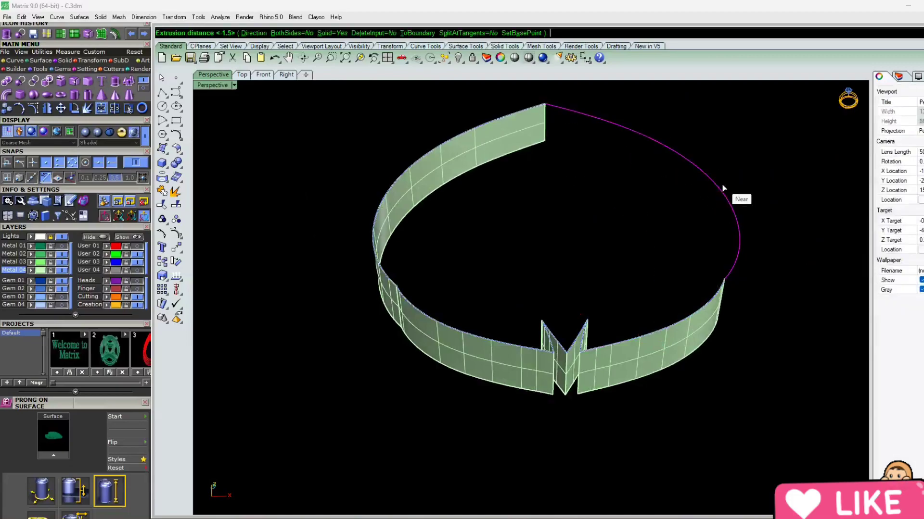
pyautogui.press('Return')
pyautogui.press('Escape')
pyautogui.moveTo(576, 315); pyautogui.dragTo(668, 267, button='right')
pyautogui.scroll(-3, 540, 282)
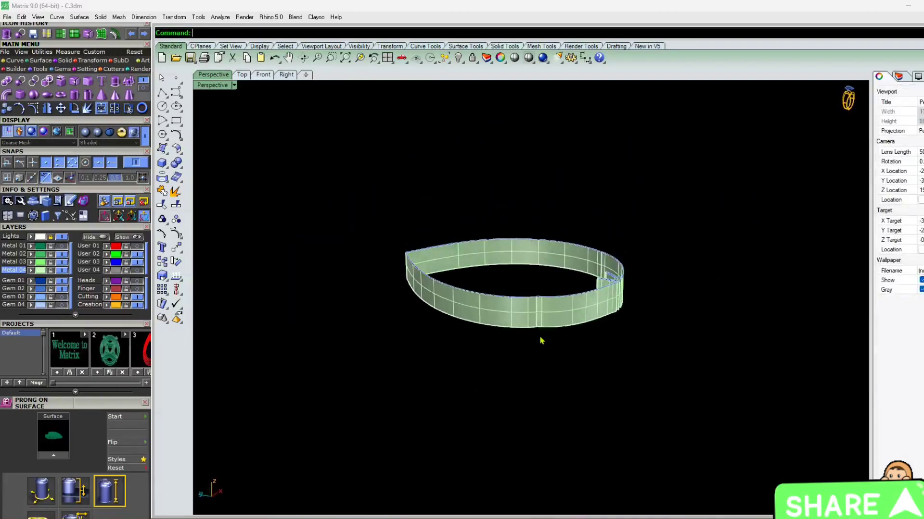
# Step: Examine the joints between neighbouring walls at the side steps and around the front notch
pyautogui.scroll(8, 521, 308)
pyautogui.scroll(-1, 498, 295)
pyautogui.scroll(3, 497, 296)
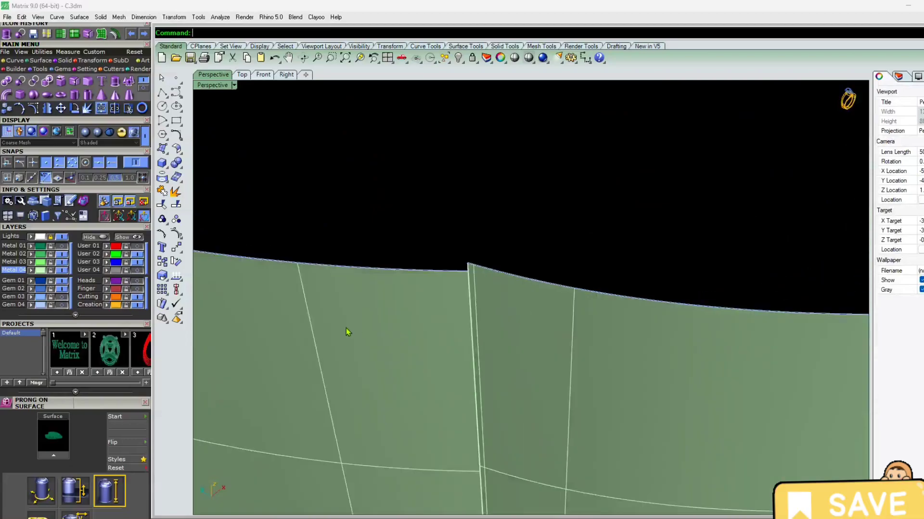
pyautogui.scroll(-5, 483, 250)
pyautogui.scroll(5, 501, 314)
pyautogui.moveTo(501, 314); pyautogui.dragTo(392, 411, button='right')
pyautogui.moveTo(604, 377); pyautogui.dragTo(485, 260, button='right')
pyautogui.scroll(6, 472, 227)
pyautogui.scroll(-6, 471, 227)
pyautogui.scroll(6, 485, 261)
pyautogui.scroll(-6, 485, 263)
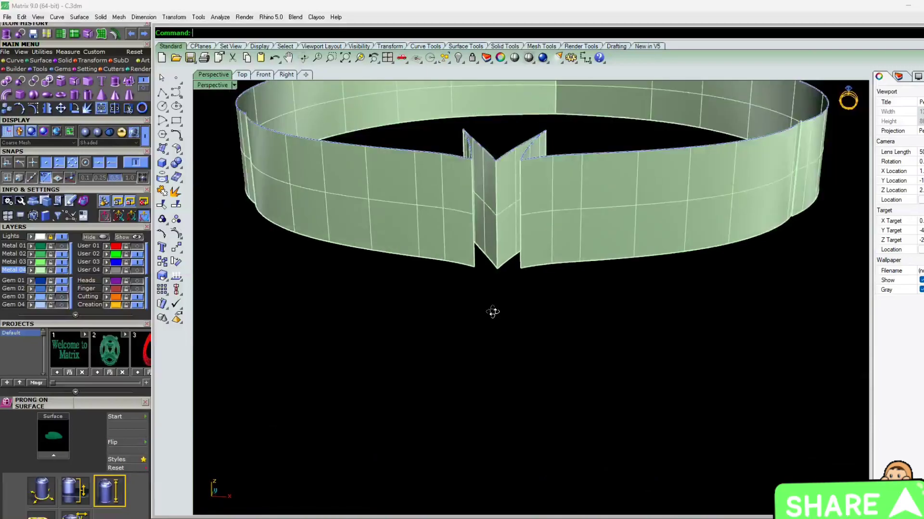
# Step: Briefly show the Metal 01 layer to compare the walls with the jewellery body
pyautogui.press('Return')
pyautogui.click(493, 255)
pyautogui.click(499, 141)
pyautogui.scroll(-3, 478, 289)
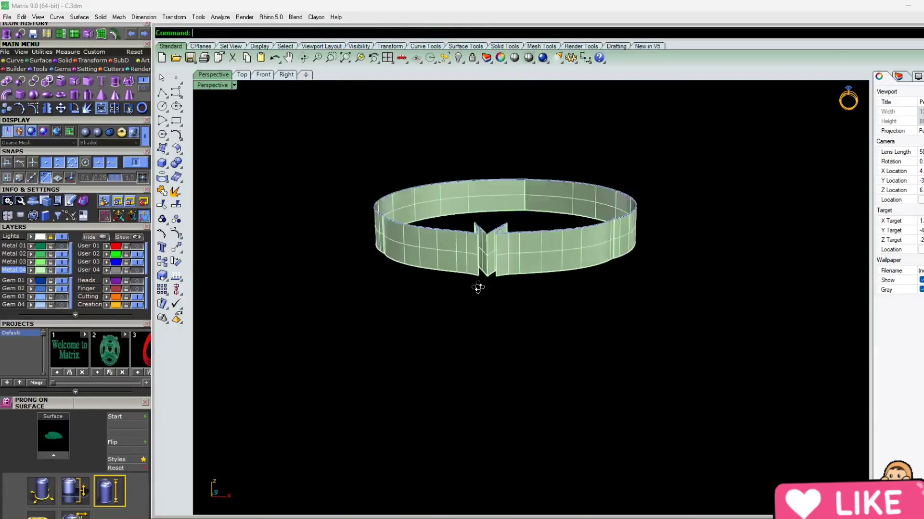
pyautogui.scroll(3, 470, 286)
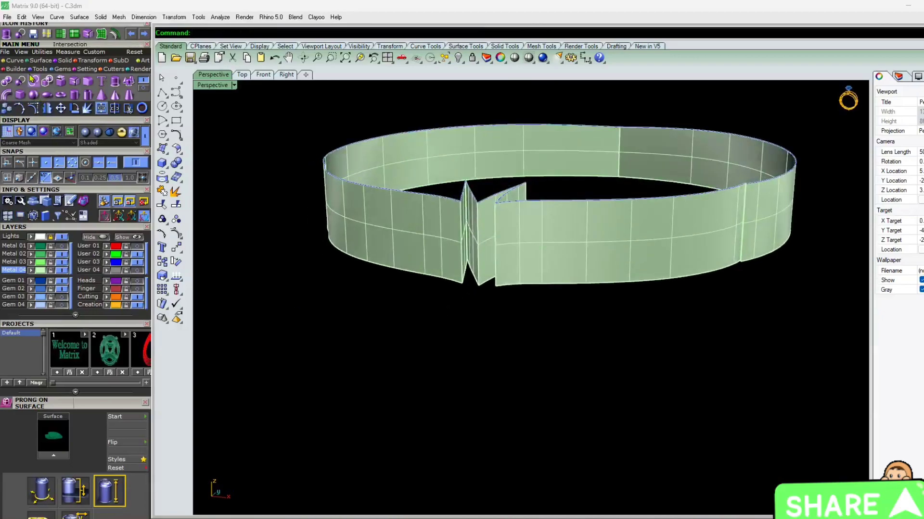
pyautogui.click(61, 247)
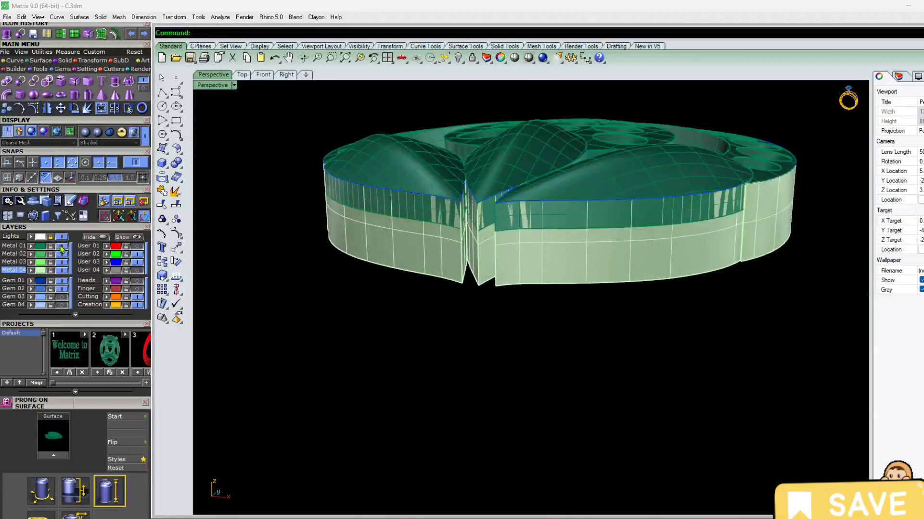
pyautogui.click(62, 247)
# Step: Split the upper-left wall along an isocurve level with the neighbouring wall's lower corner and delete the strip below
pyautogui.scroll(3, 461, 298)
pyautogui.scroll(-3, 504, 315)
pyautogui.scroll(4, 481, 295)
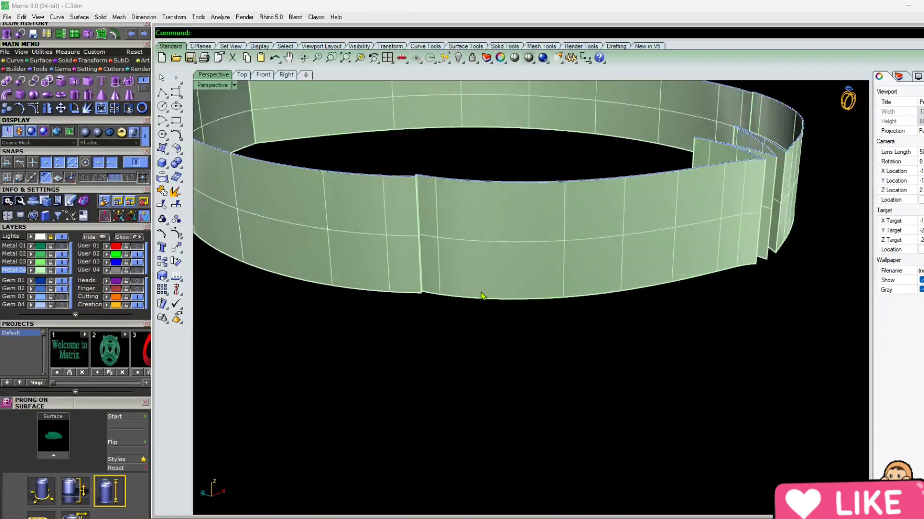
pyautogui.scroll(3, 481, 295)
pyautogui.click(376, 290)
pyautogui.press('F6')
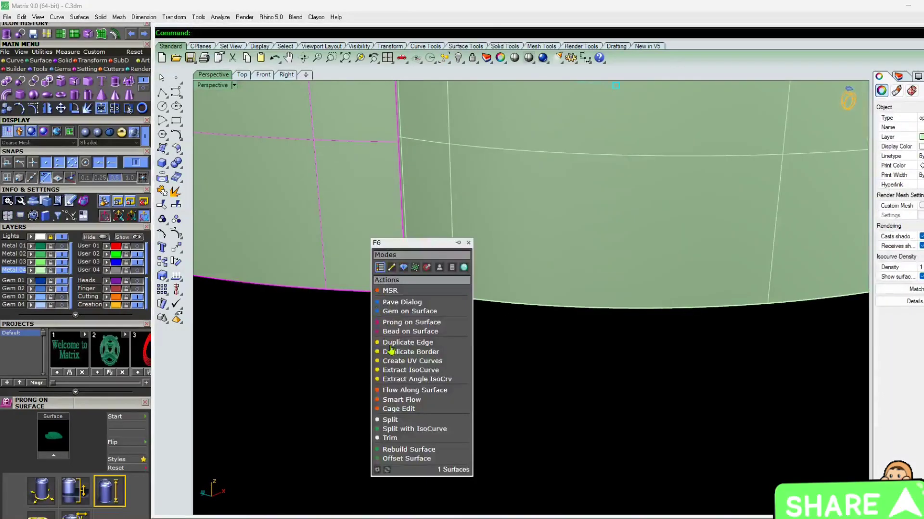
pyautogui.click(404, 429)
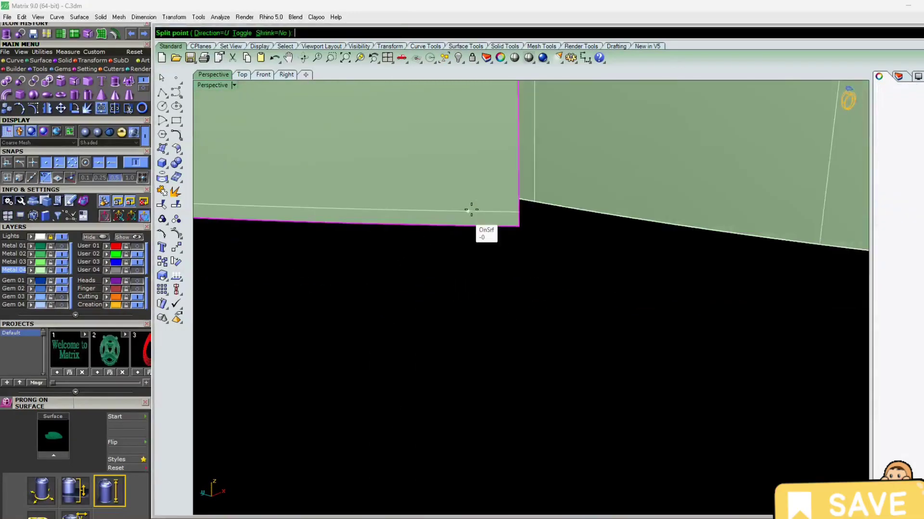
pyautogui.click(505, 198)
pyautogui.press('Return')
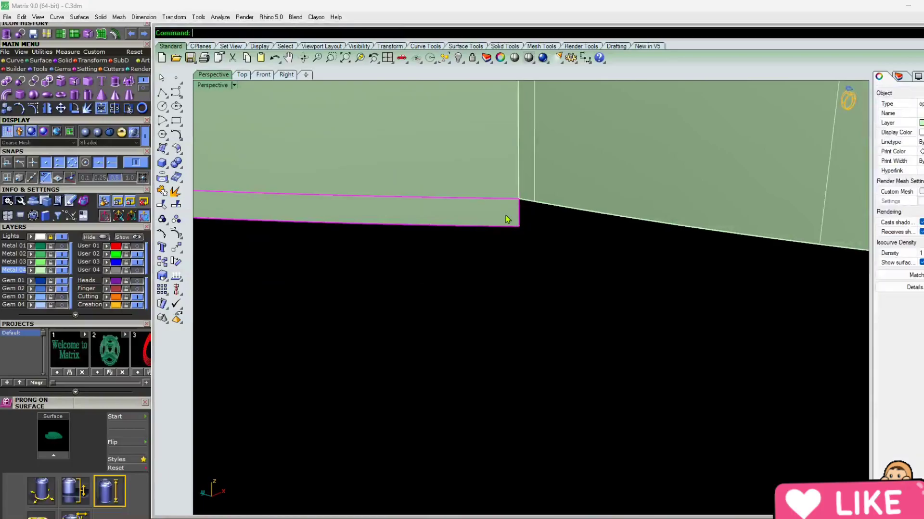
pyautogui.press('Delete')
# Step: Split the upper-right wall at the pointed tip with an isocurve level with the adjoining wall and delete the excess lower strip
pyautogui.scroll(-10, 462, 294)
pyautogui.moveTo(462, 295); pyautogui.dragTo(654, 229, button='right')
pyautogui.moveTo(419, 284); pyautogui.dragTo(555, 270, button='right')
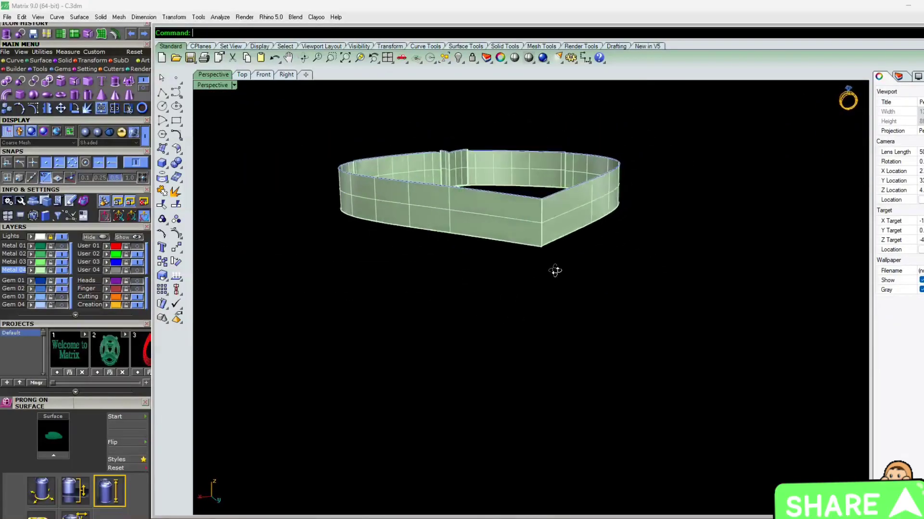
pyautogui.scroll(5, 555, 271)
pyautogui.click(544, 241)
pyautogui.press('F6')
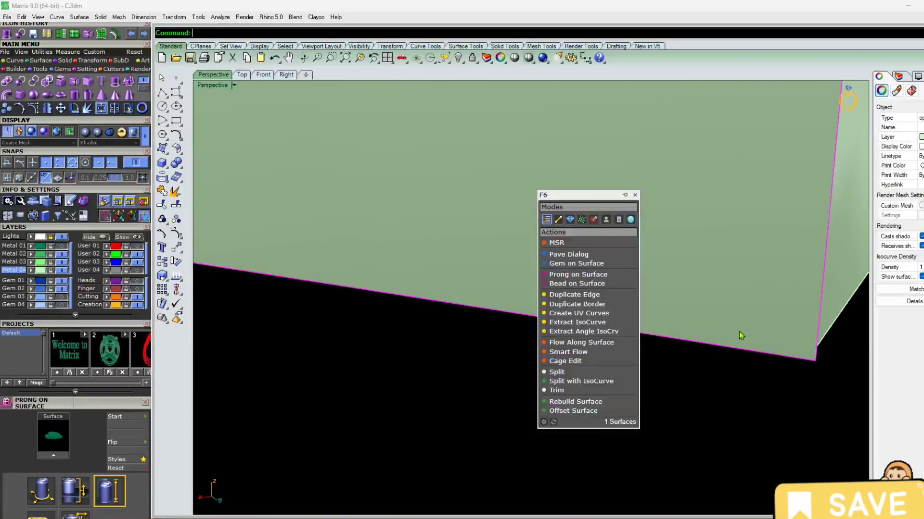
pyautogui.click(813, 344)
pyautogui.press('Return')
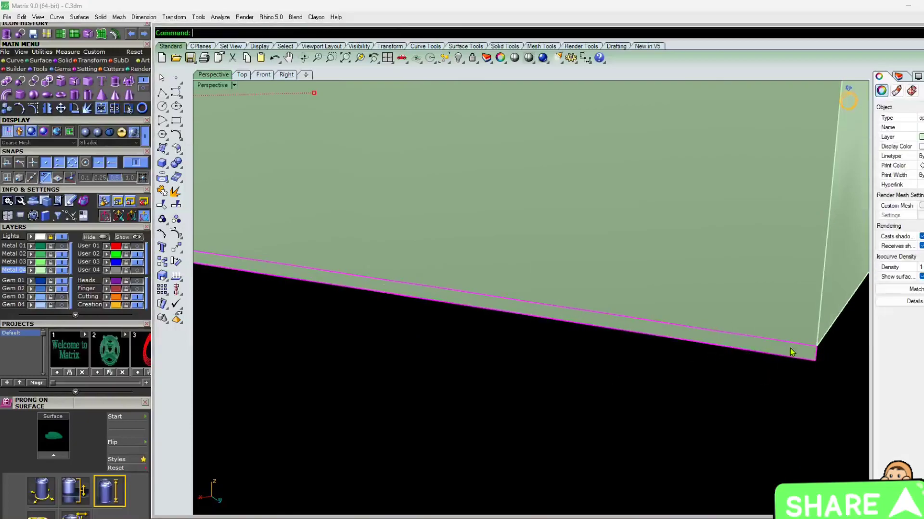
pyautogui.press('Delete')
# Step: Check the levelled lower rim all around and compare the left side step with the Metal 01 body
pyautogui.scroll(-12, 756, 357)
pyautogui.moveTo(491, 357); pyautogui.dragTo(653, 377, button='right')
pyautogui.scroll(5, 502, 289)
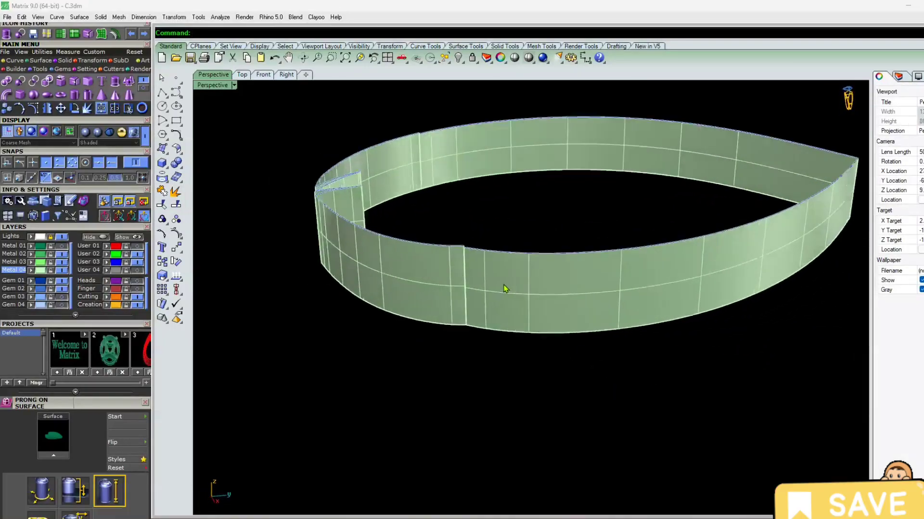
pyautogui.moveTo(342, 383); pyautogui.dragTo(486, 339, button='right')
pyautogui.moveTo(548, 315); pyautogui.dragTo(628, 291, button='right')
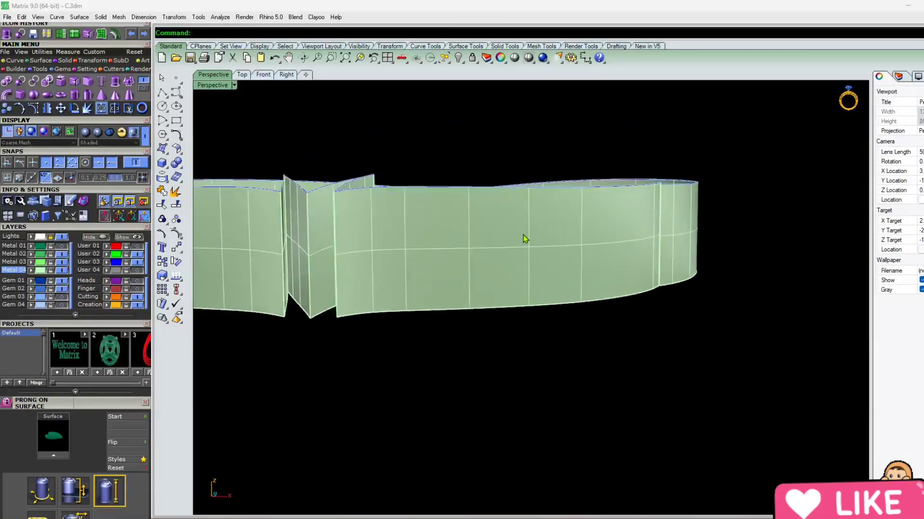
pyautogui.scroll(-6, 524, 239)
pyautogui.moveTo(405, 299); pyautogui.dragTo(415, 356, button='right')
pyautogui.moveTo(382, 288); pyautogui.dragTo(409, 315, button='right')
pyautogui.moveTo(414, 265)
pyautogui.mouseDown(button='right')
pyautogui.moveTo(443, 220)
pyautogui.moveTo(422, 268)
pyautogui.mouseUp(button='right')
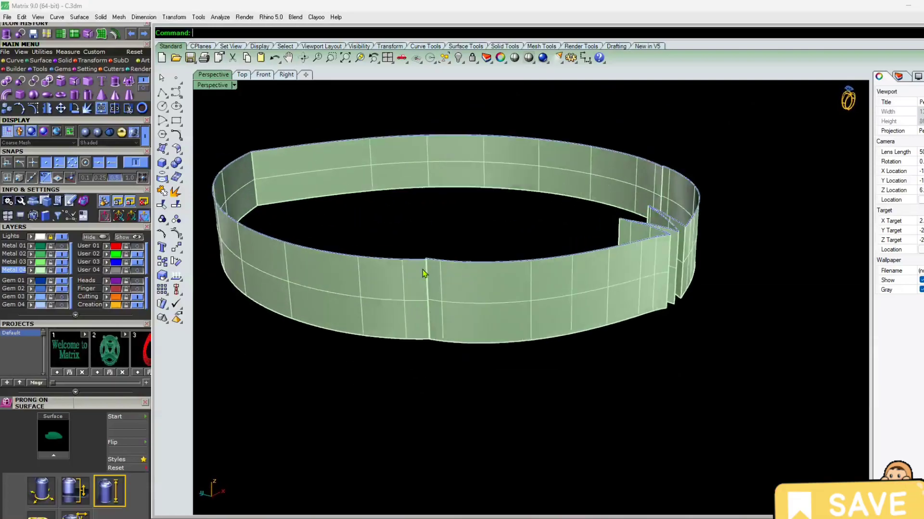
pyautogui.scroll(5, 418, 278)
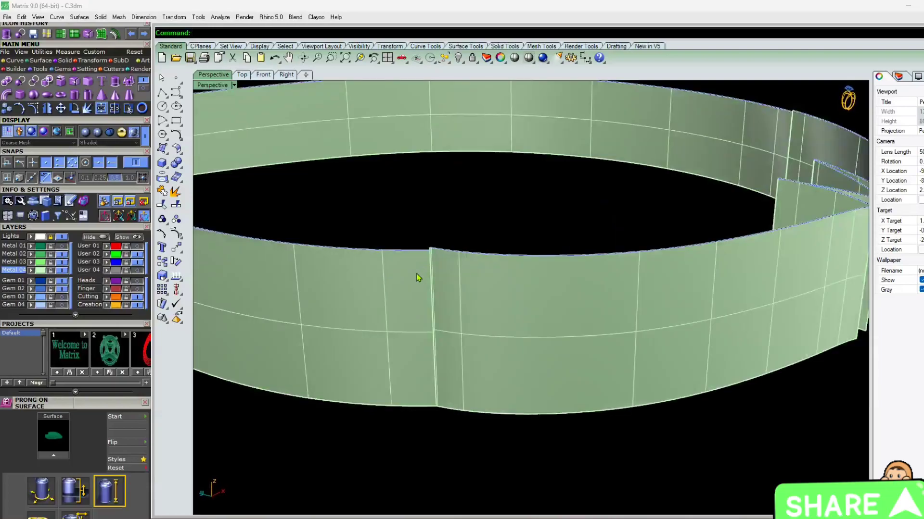
pyautogui.click(62, 246)
pyautogui.click(63, 247)
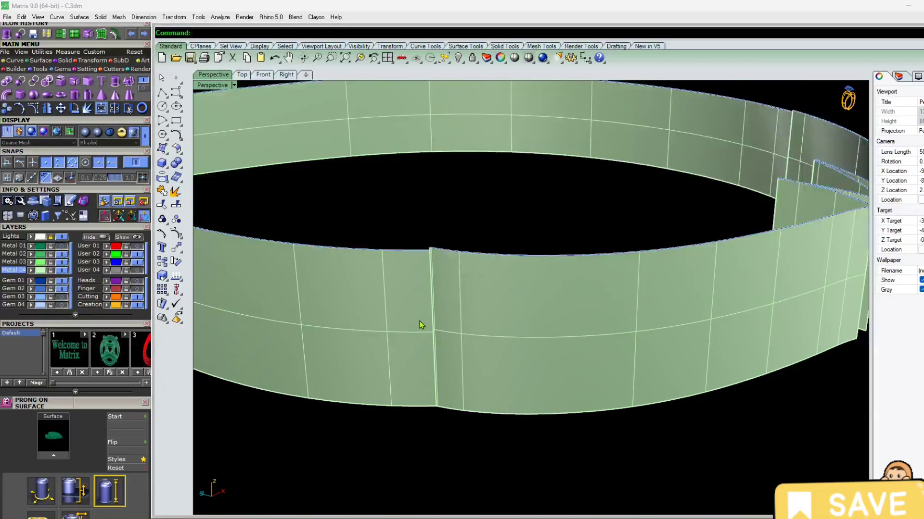
# Step: Fillet the two wall surfaces meeting at the left side step with a radius of 0.200
pyautogui.rightClick(419, 321)
pyautogui.scroll(2, 417, 321)
pyautogui.click(416, 321)
pyautogui.click(487, 335)
pyautogui.scroll(-4, 394, 325)
pyautogui.moveTo(311, 313); pyautogui.dragTo(464, 333, button='right')
pyautogui.scroll(4, 433, 296)
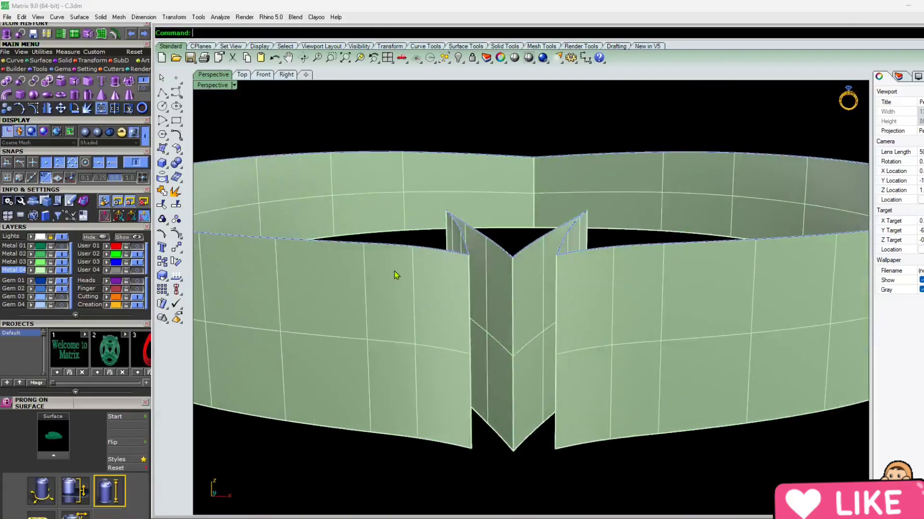
pyautogui.scroll(-4, 396, 278)
pyautogui.moveTo(395, 279); pyautogui.dragTo(511, 316, button='right')
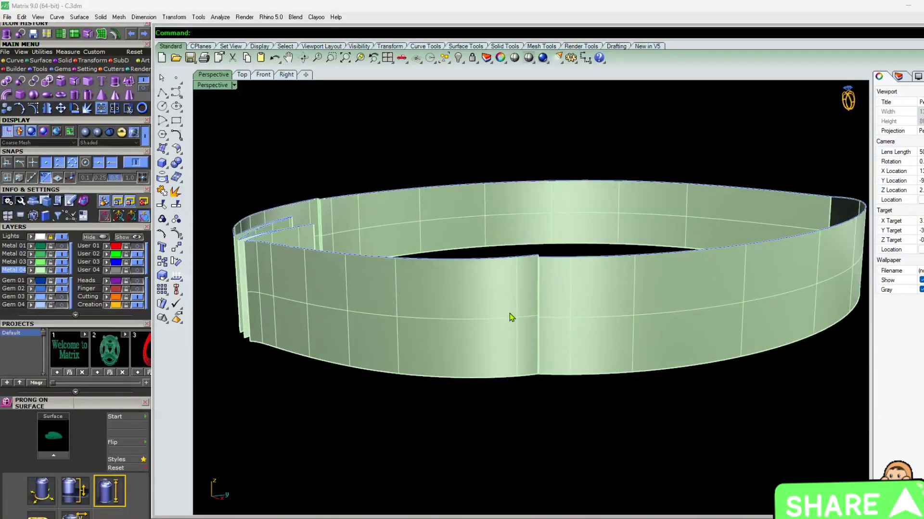
pyautogui.rightClick(510, 313)
pyautogui.click(539, 314)
pyautogui.click(594, 296)
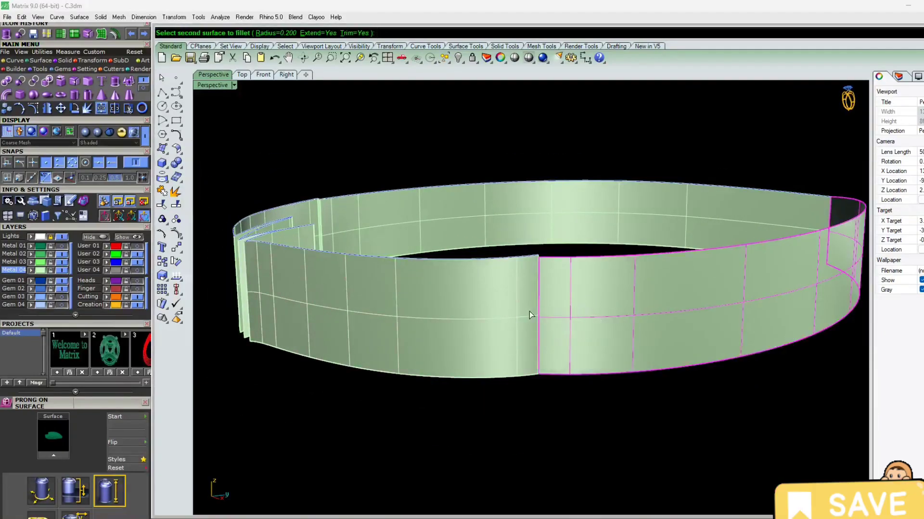
pyautogui.click(517, 309)
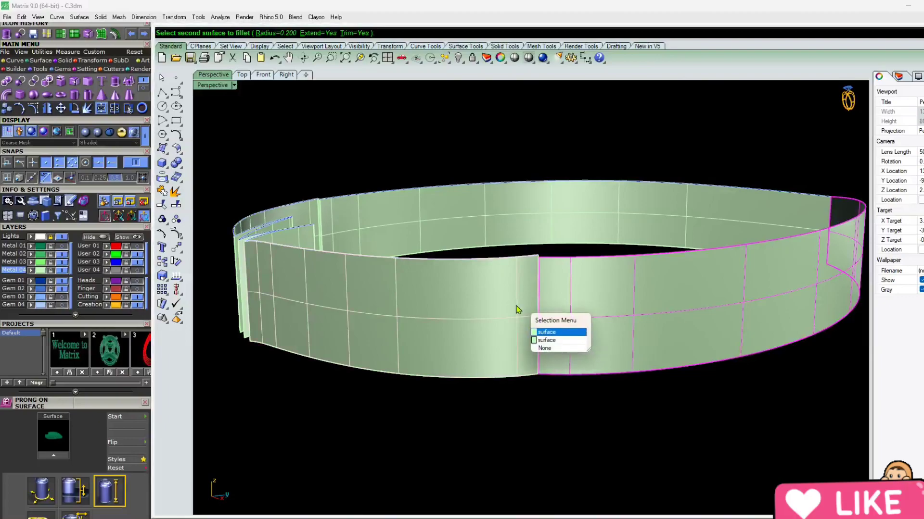
pyautogui.press('Escape')
pyautogui.click(516, 299)
pyautogui.press('Return')
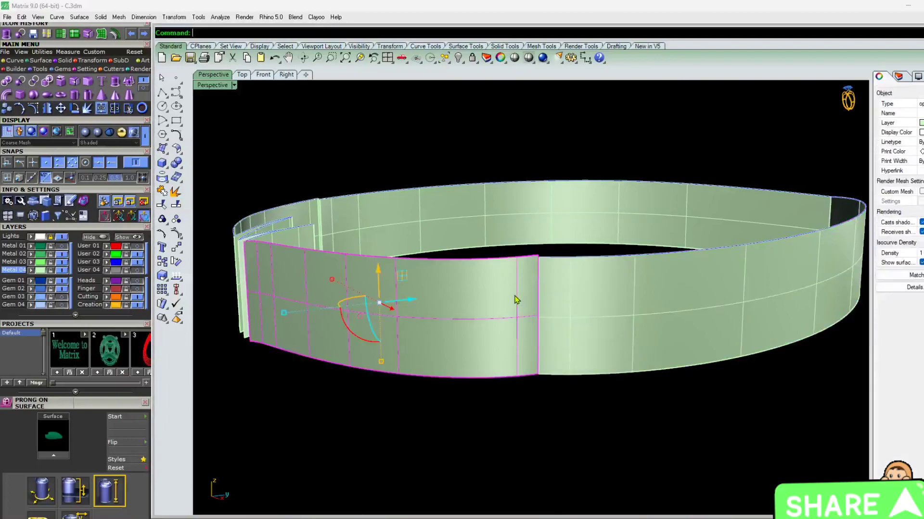
# Step: Fillet the two wall surfaces meeting at the right side step with a radius of 0.200
pyautogui.scroll(5, 554, 318)
pyautogui.press('Escape')
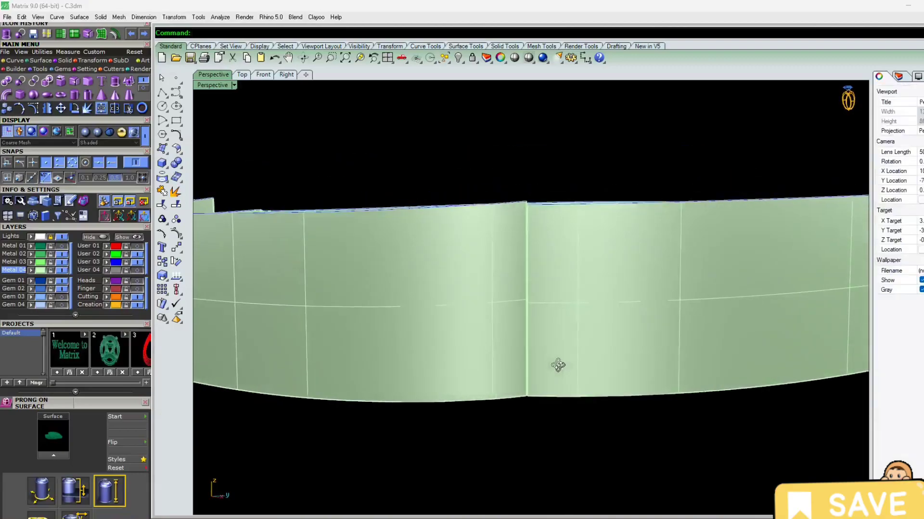
pyautogui.press('Return')
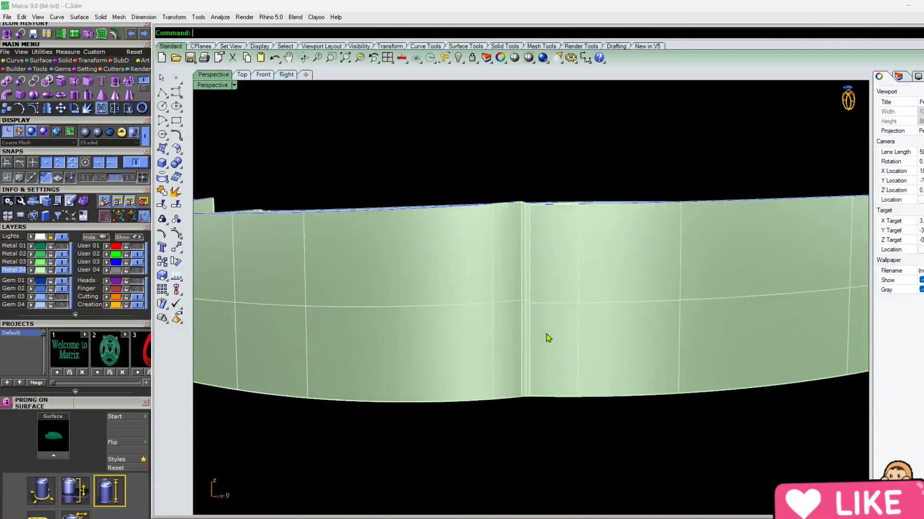
pyautogui.press('Escape')
# Step: Compare the notch walls with the Metal 01 body, leaving that layer hidden
pyautogui.scroll(-5, 542, 338)
pyautogui.moveTo(512, 346); pyautogui.dragTo(451, 450, button='right')
pyautogui.scroll(4, 451, 318)
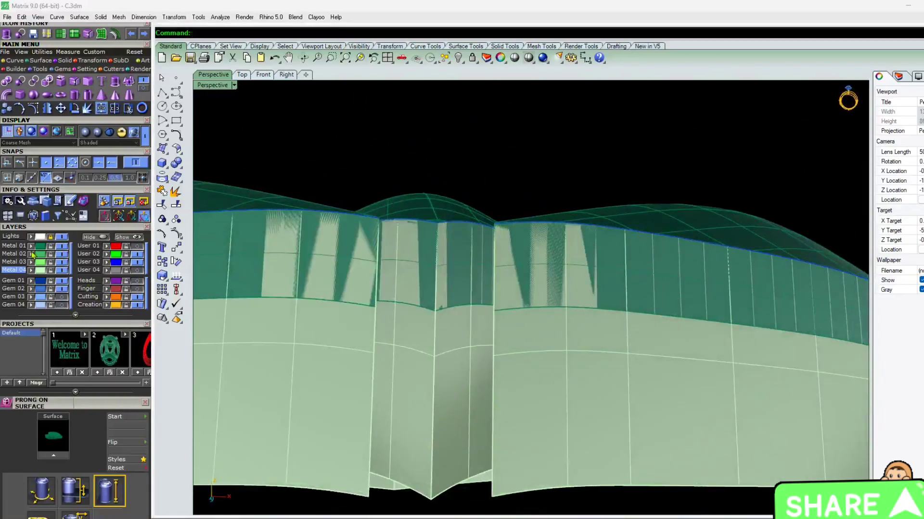
pyautogui.click(66, 252)
# Step: Fillet the wall surfaces of the left and right notch spikes with a radius of 0.200
pyautogui.moveTo(237, 295); pyautogui.dragTo(359, 364, button='right')
pyautogui.rightClick(359, 364)
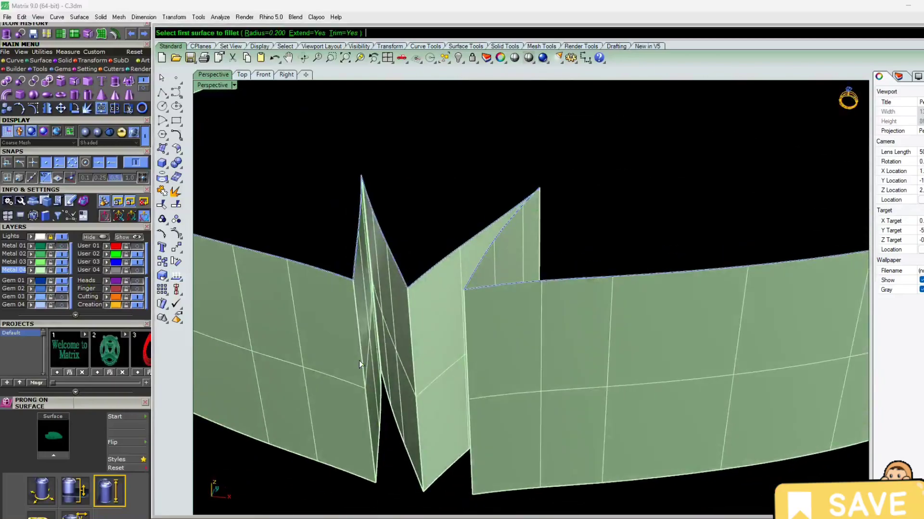
pyautogui.click(376, 332)
pyautogui.click(382, 314)
pyautogui.moveTo(419, 344); pyautogui.dragTo(454, 337, button='right')
pyautogui.rightClick(479, 348)
pyautogui.click(485, 316)
# Step: Inspect the notch from below and from the front against the temporarily shown Metal 01 body
pyautogui.moveTo(343, 260); pyautogui.dragTo(585, 345, button='right')
pyautogui.moveTo(509, 327); pyautogui.dragTo(461, 226, button='right')
pyautogui.click(65, 246)
pyautogui.scroll(-5, 322, 321)
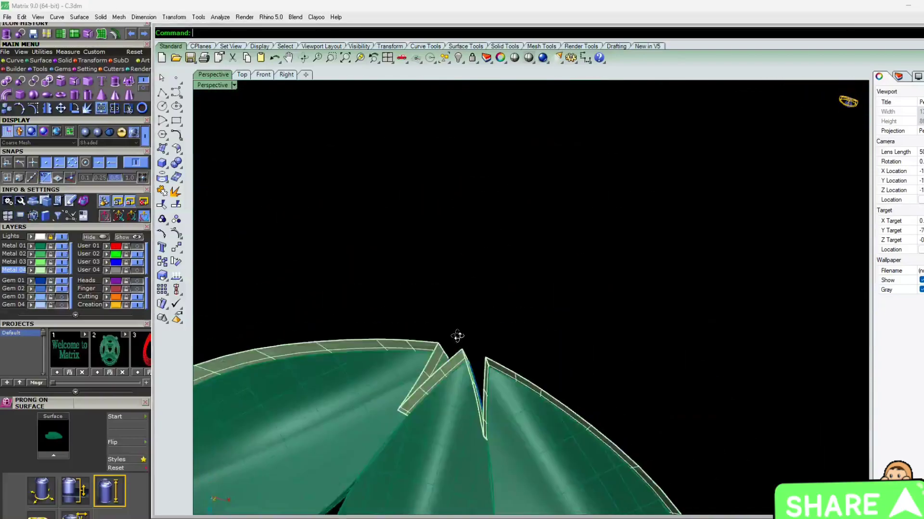
pyautogui.moveTo(453, 350); pyautogui.dragTo(428, 384, button='right')
pyautogui.scroll(6, 428, 383)
pyautogui.moveTo(482, 305); pyautogui.dragTo(452, 456, button='right')
pyautogui.scroll(-5, 451, 403)
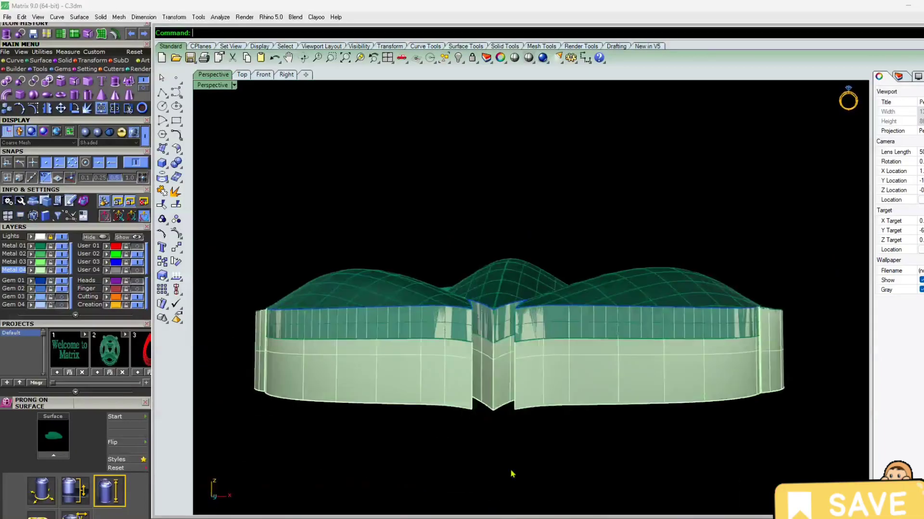
pyautogui.click(64, 247)
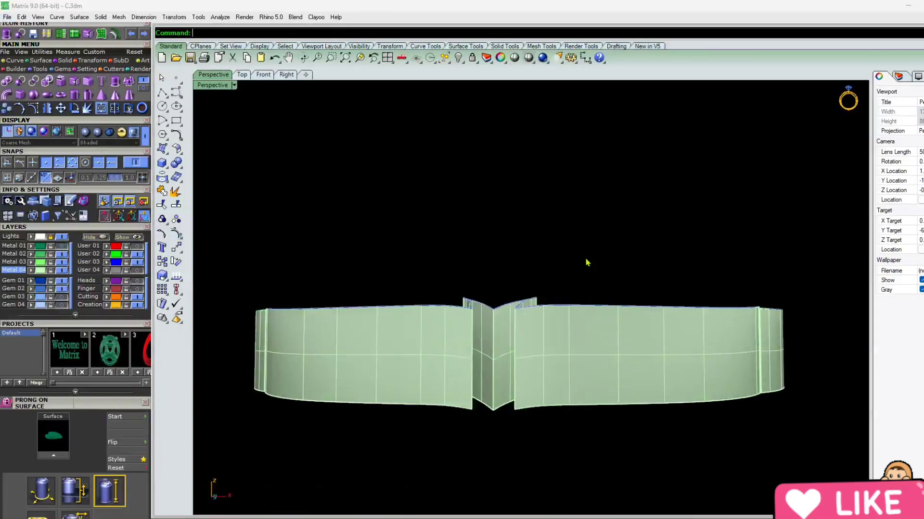
# Step: Select all the wall surfaces and turn off their surface isocurve display
pyautogui.moveTo(588, 262); pyautogui.dragTo(516, 348, button='right')
pyautogui.moveTo(458, 436); pyautogui.dragTo(558, 427, button='right')
pyautogui.scroll(-5, 552, 395)
pyautogui.moveTo(552, 395); pyautogui.dragTo(458, 400, button='right')
pyautogui.scroll(7, 435, 367)
pyautogui.moveTo(418, 356); pyautogui.dragTo(371, 393, button='right')
pyautogui.scroll(-7, 361, 386)
pyautogui.moveTo(711, 121); pyautogui.dragTo(319, 469)
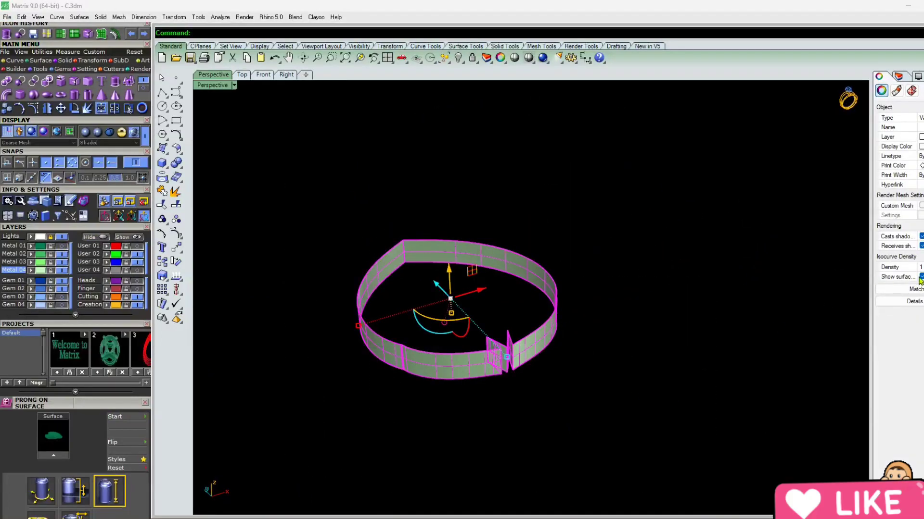
pyautogui.click(433, 434)
# Step: Start duplicating wall edges as curves, picking the lower edges around the pointed corner and the side walls
pyautogui.moveTo(433, 435); pyautogui.dragTo(489, 369, button='right')
pyautogui.scroll(3, 440, 388)
pyautogui.scroll(-5, 530, 336)
pyautogui.scroll(6, 480, 342)
pyautogui.moveTo(314, 345); pyautogui.dragTo(564, 317, button='right')
pyautogui.write('d')
pyautogui.press('Return')
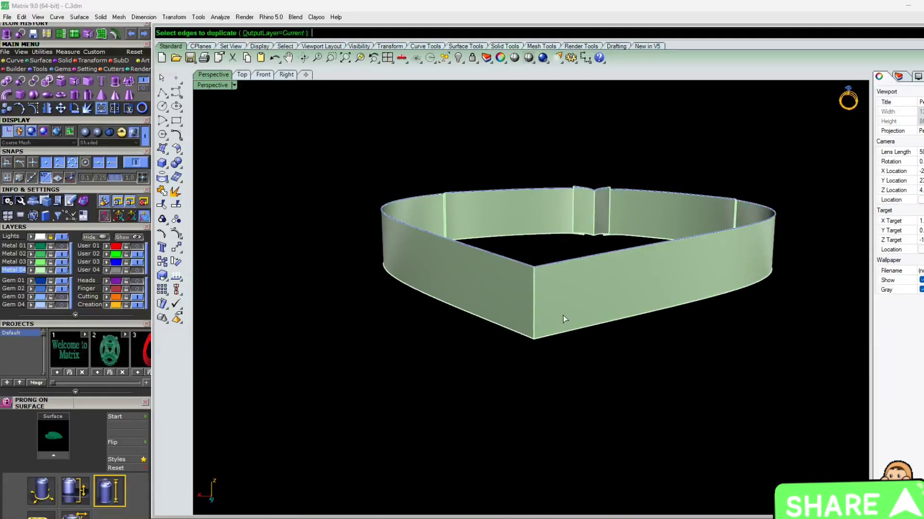
pyautogui.click(576, 332)
pyautogui.moveTo(509, 329); pyautogui.dragTo(411, 311, button='right')
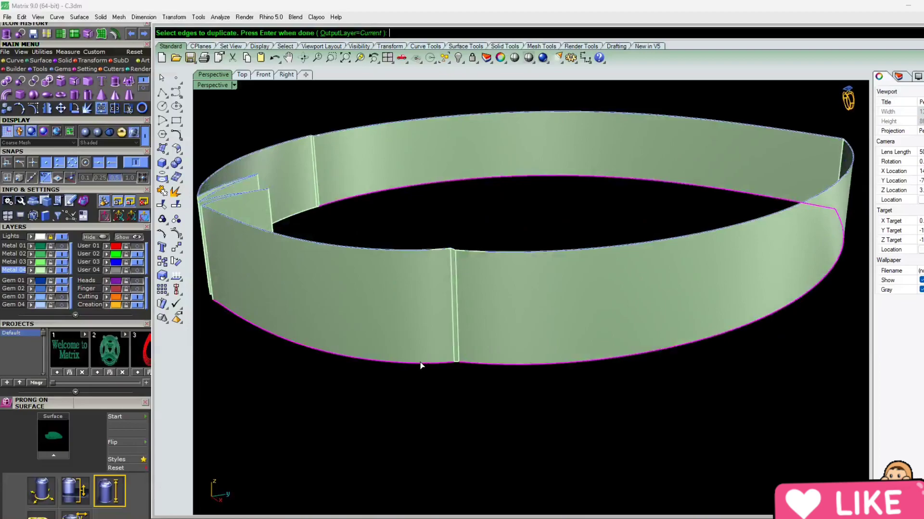
pyautogui.scroll(5, 433, 364)
pyautogui.scroll(-8, 391, 383)
pyautogui.moveTo(376, 419); pyautogui.dragTo(415, 374, button='right')
pyautogui.scroll(6, 388, 358)
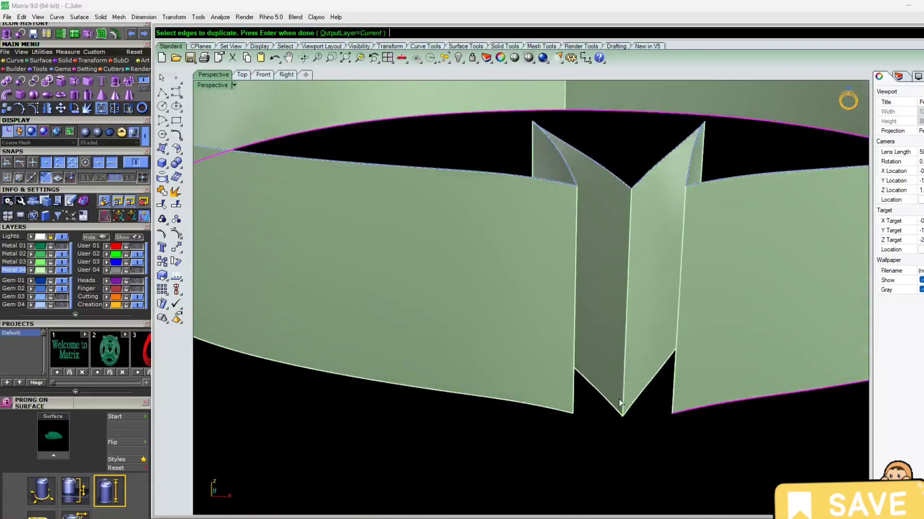
# Step: Compare the depth of the walls with the Metal 01 body from the front, leaving that layer hidden
pyautogui.click(66, 246)
pyautogui.scroll(-8, 388, 291)
pyautogui.moveTo(381, 308); pyautogui.dragTo(385, 321, button='right')
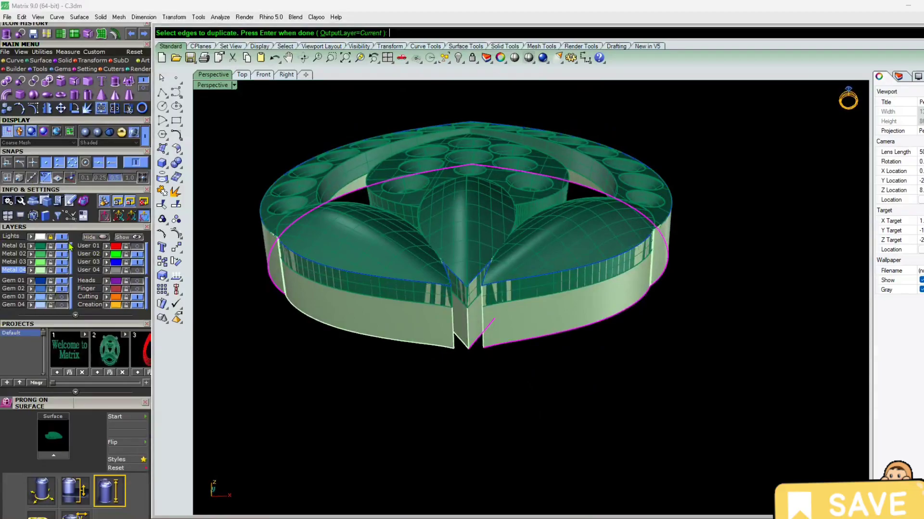
pyautogui.moveTo(418, 360); pyautogui.dragTo(343, 331, button='right')
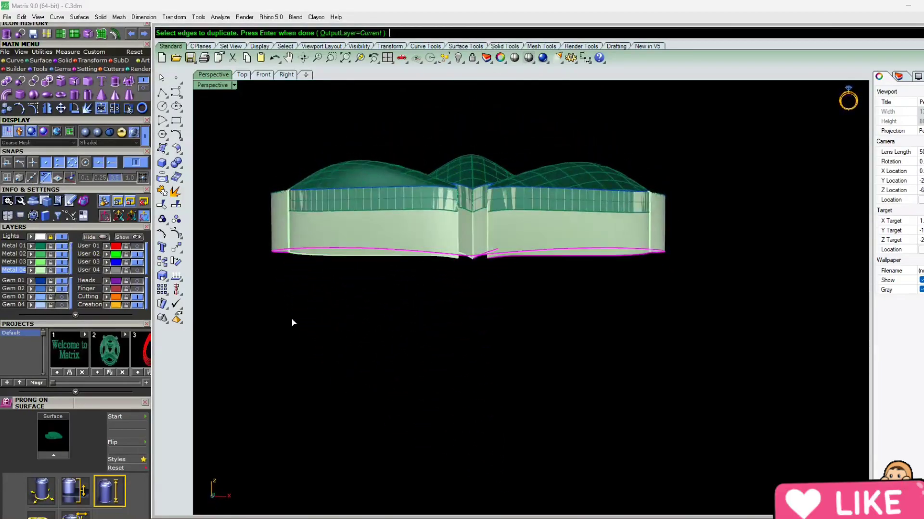
pyautogui.click(65, 247)
pyautogui.moveTo(279, 290); pyautogui.dragTo(550, 378, button='right')
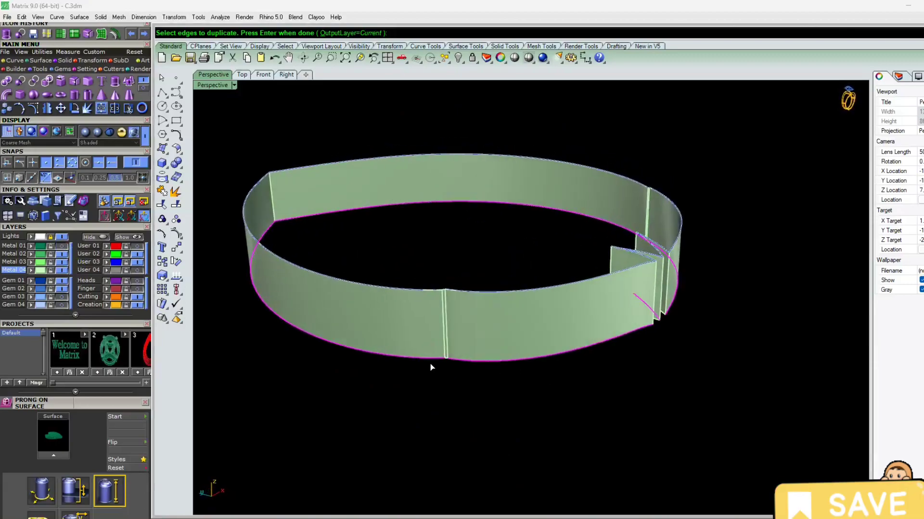
# Step: Pick the remaining lower wall edges and finish duplicating them as curves
pyautogui.scroll(10, 437, 361)
pyautogui.press('Return')
pyautogui.scroll(-10, 500, 366)
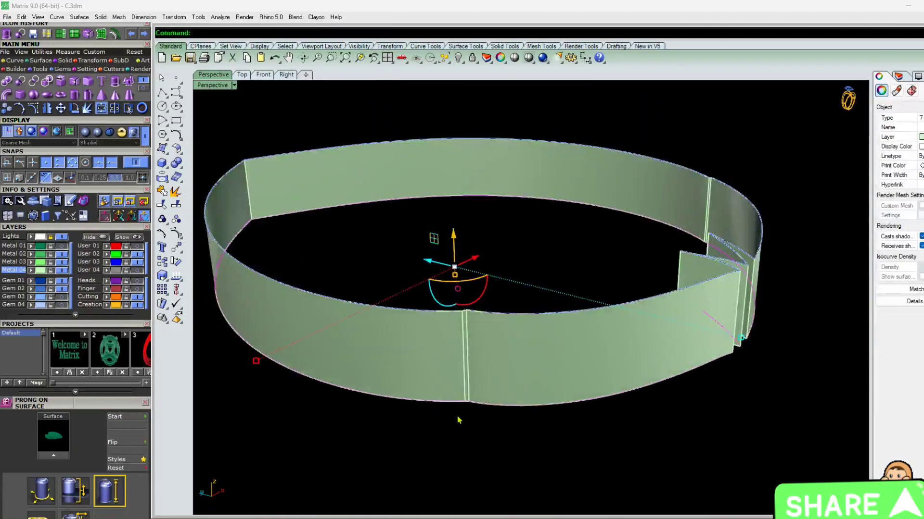
# Step: Move the curves duplicated from the lower wall edges straight up within the height of the walls
pyautogui.moveTo(458, 420); pyautogui.dragTo(443, 413, button='right')
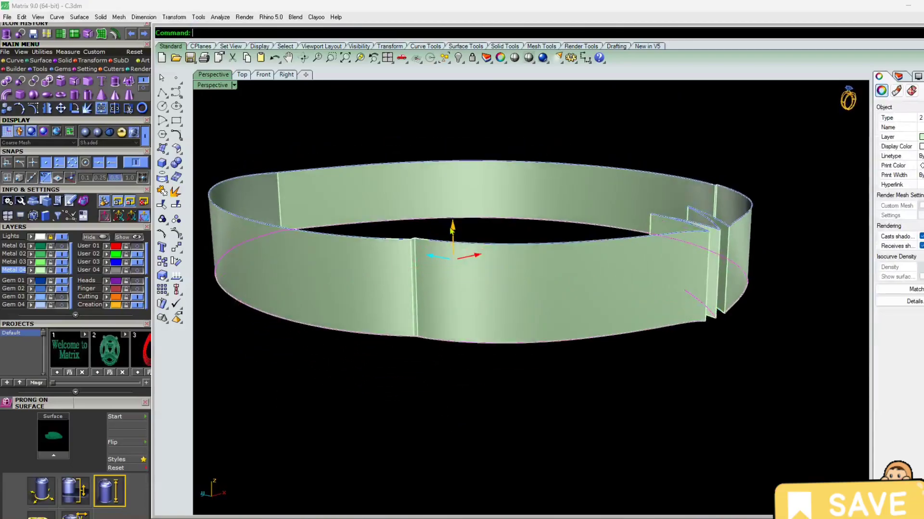
pyautogui.click(451, 227)
pyautogui.write('1')
pyautogui.press('Return')
pyautogui.press('Escape')
# Step: Select the two upper outline curves beside the pointed corner, show the Metal 01 layer and move the curves vertically by -.2
pyautogui.moveTo(450, 228); pyautogui.dragTo(483, 328, button='right')
pyautogui.click(491, 283)
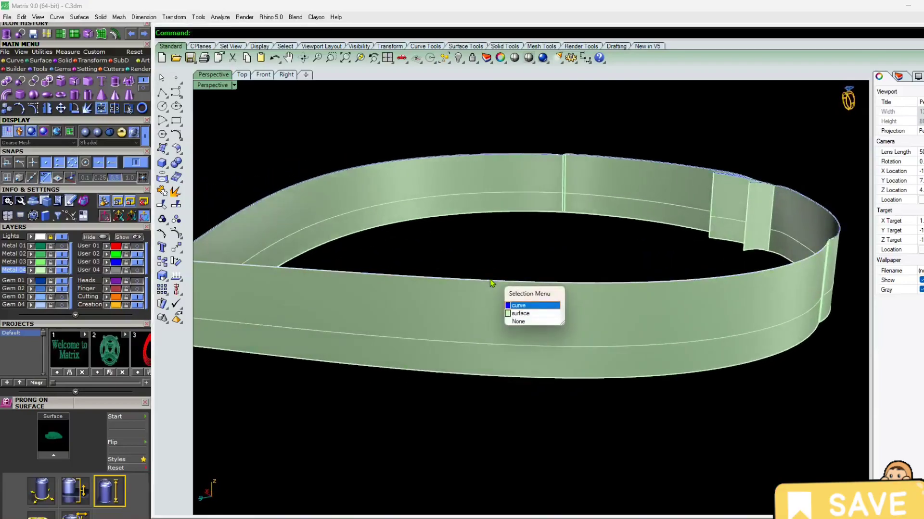
pyautogui.click(517, 303)
pyautogui.keyDown('shift'); pyautogui.click(314, 181); pyautogui.keyUp('shift')
pyautogui.click(340, 205)
pyautogui.click(68, 246)
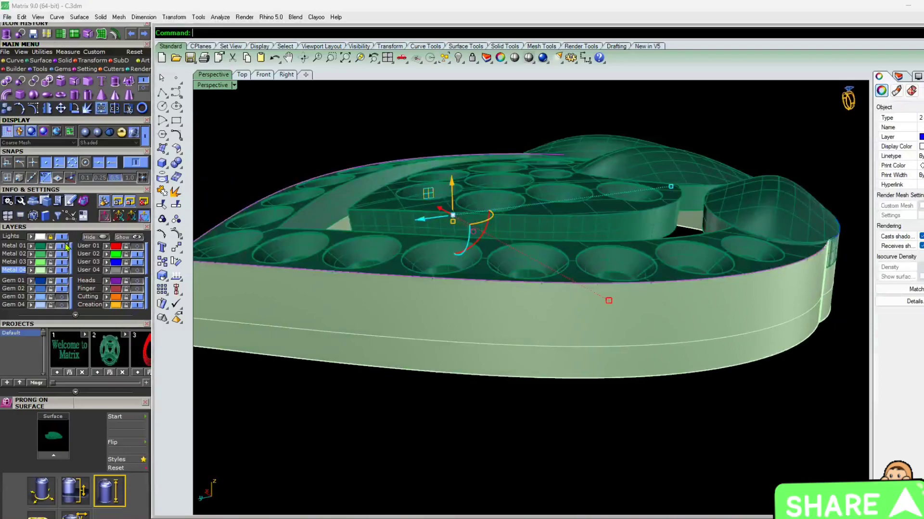
pyautogui.moveTo(357, 288); pyautogui.dragTo(379, 286, button='right')
pyautogui.click(465, 165)
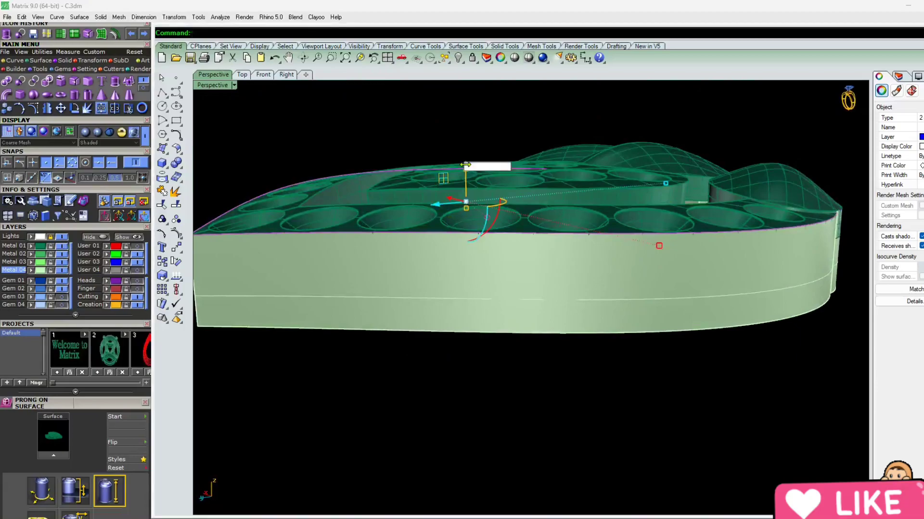
pyautogui.write('-.2')
pyautogui.press('Return')
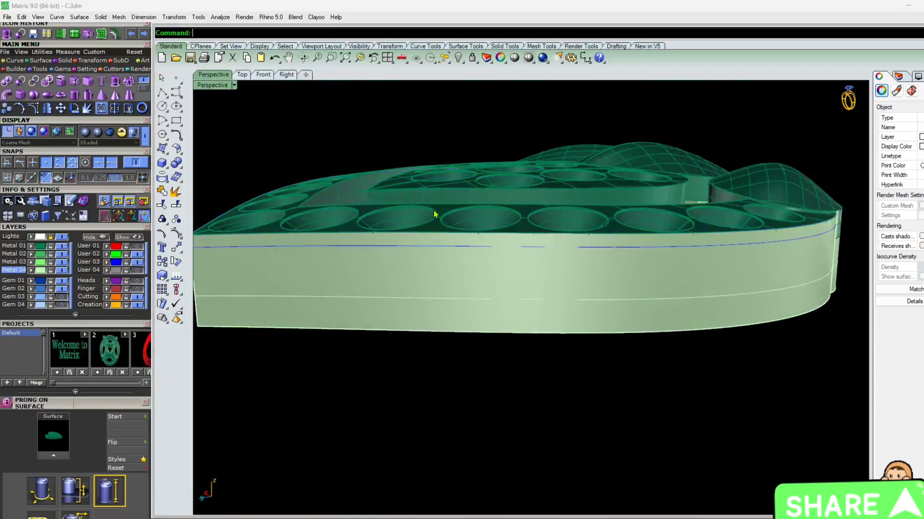
# Step: Hide the Metal 01 layer and check the horizontal curves around the walls at the pointed corner
pyautogui.click(439, 214)
pyautogui.scroll(3, 438, 233)
pyautogui.scroll(-8, 481, 247)
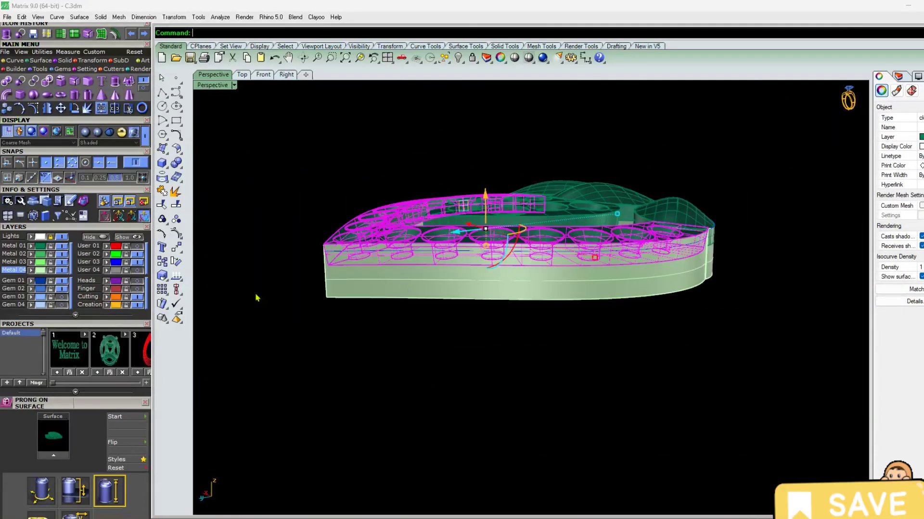
pyautogui.click(257, 297)
pyautogui.click(62, 245)
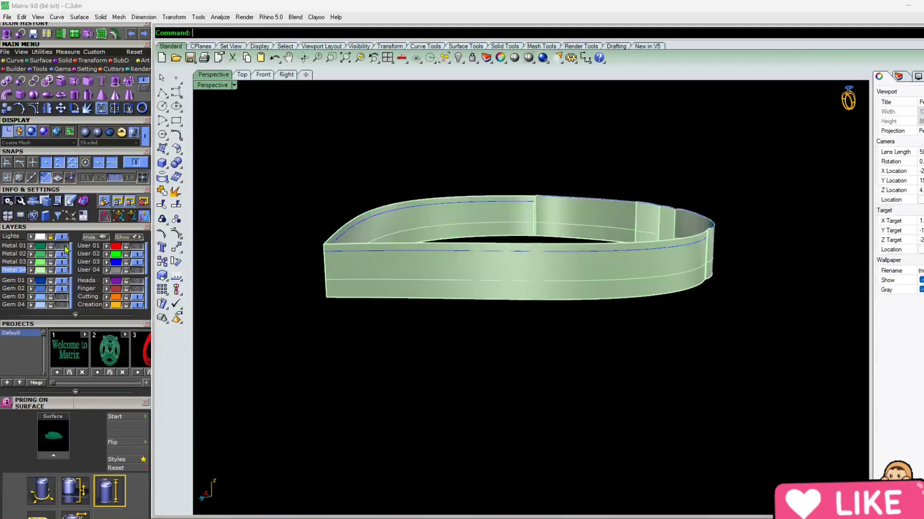
pyautogui.moveTo(352, 302); pyautogui.dragTo(414, 282, button='right')
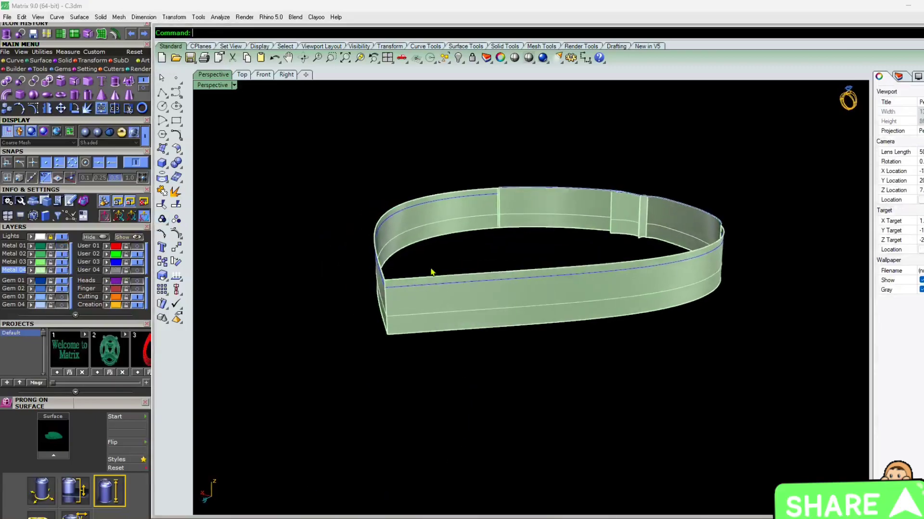
pyautogui.moveTo(449, 381); pyautogui.dragTo(527, 278, button='right')
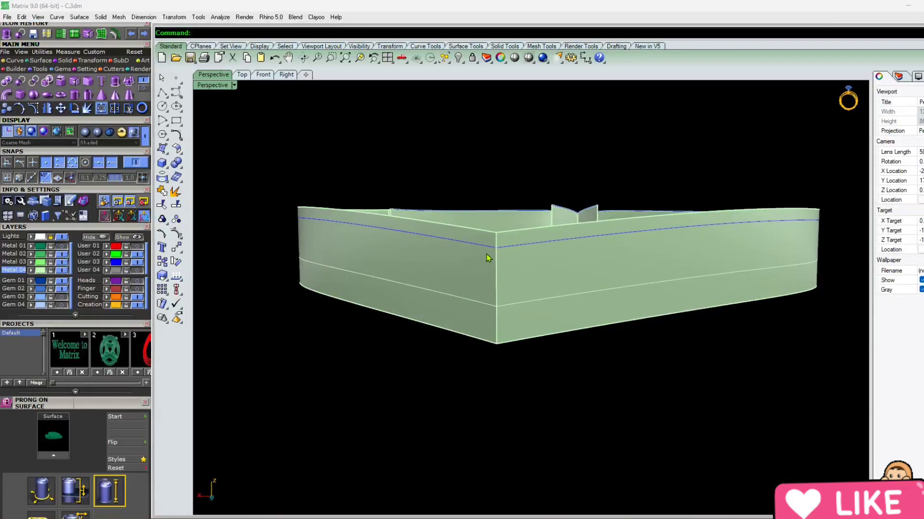
pyautogui.press('Escape')
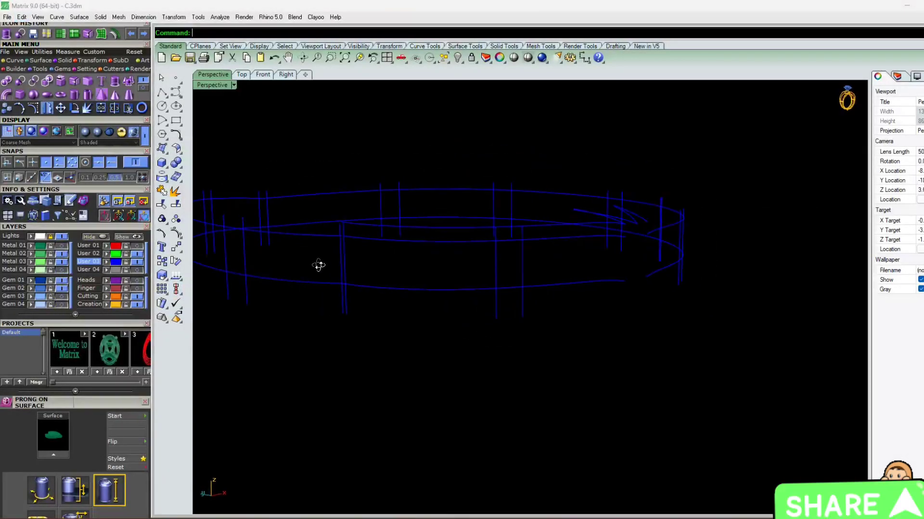
# Step: Examine the layout of horizontal and vertical curves on the walls from several sides
pyautogui.moveTo(319, 263)
pyautogui.mouseDown(button='right')
pyautogui.moveTo(394, 272)
pyautogui.moveTo(329, 280)
pyautogui.moveTo(486, 287)
pyautogui.mouseUp(button='right')
pyautogui.scroll(-7, 310, 309)
pyautogui.moveTo(313, 307); pyautogui.dragTo(680, 135, button='right')
pyautogui.scroll(5, 439, 270)
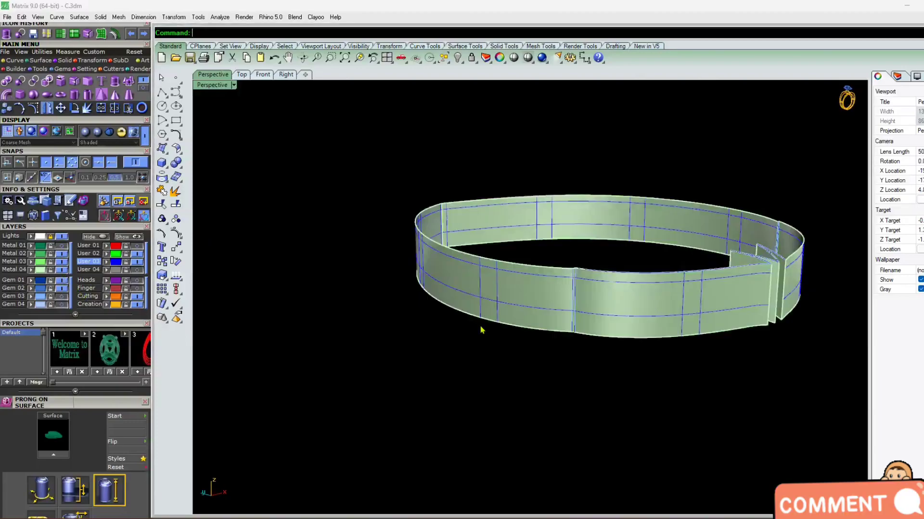
pyautogui.moveTo(481, 385); pyautogui.dragTo(468, 305, button='right')
pyautogui.scroll(2, 478, 268)
pyautogui.scroll(-2, 413, 301)
pyautogui.moveTo(413, 302); pyautogui.dragTo(551, 325, button='right')
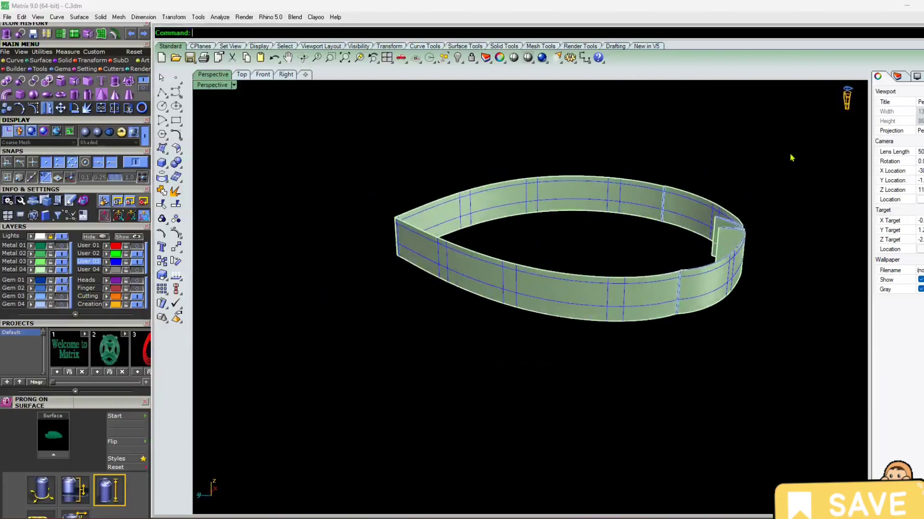
# Step: Trim with all walls and layout curves as cutting objects, removing the first rectangular panel beside the pointed corner
pyautogui.moveTo(801, 149); pyautogui.dragTo(292, 431)
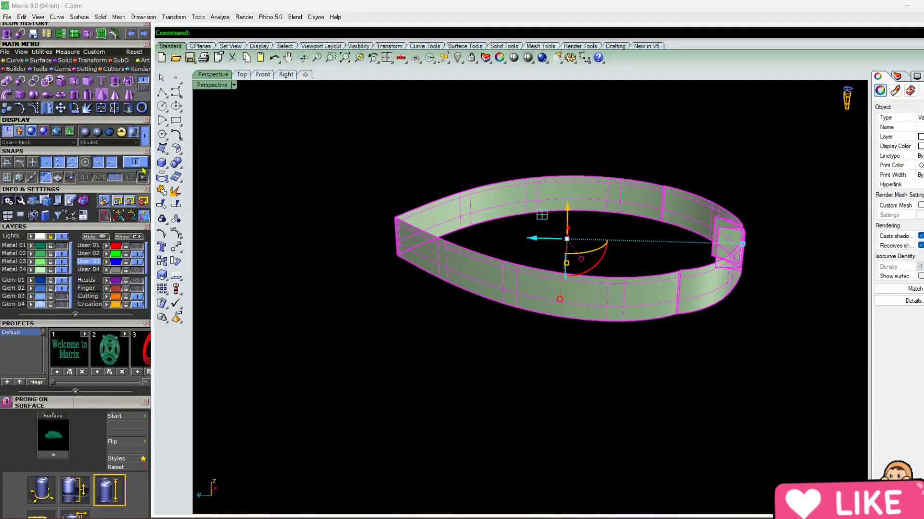
pyautogui.click(163, 205)
pyautogui.moveTo(481, 288); pyautogui.dragTo(493, 254, button='right')
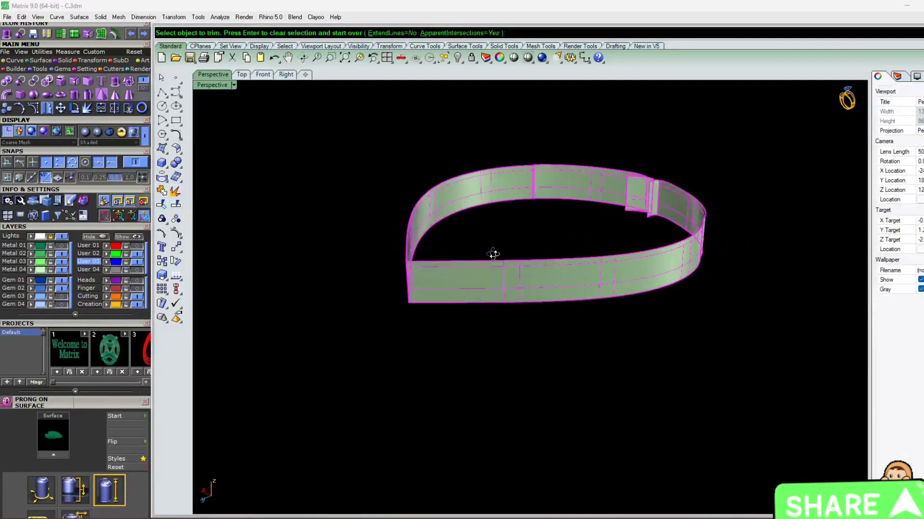
pyautogui.scroll(3, 447, 278)
pyautogui.click(495, 284)
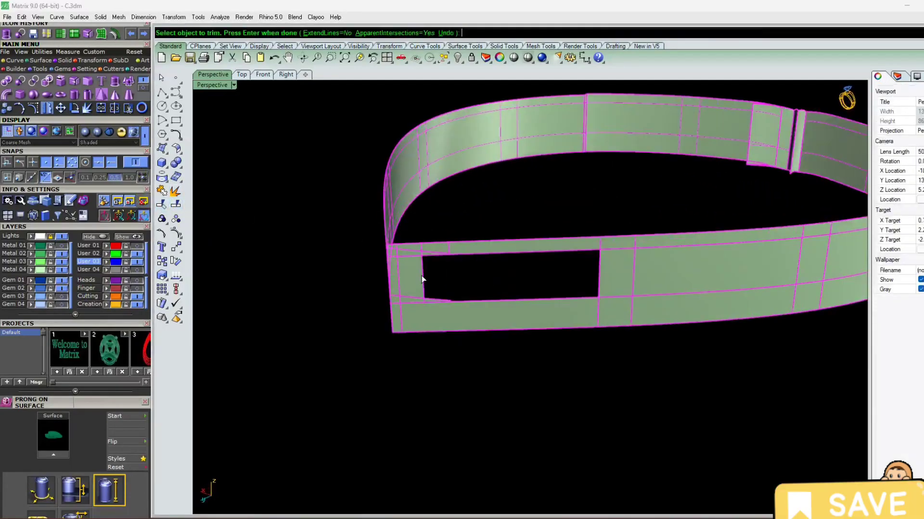
# Step: Trim out the next panel pieces on both walls around the pointed corner
pyautogui.moveTo(429, 298); pyautogui.dragTo(545, 295, button='right')
pyautogui.scroll(6, 600, 254)
pyautogui.moveTo(636, 292); pyautogui.dragTo(544, 281, button='right')
pyautogui.scroll(5, 402, 272)
pyautogui.click(396, 291)
pyautogui.scroll(-9, 398, 288)
pyautogui.moveTo(499, 228); pyautogui.dragTo(517, 229, button='right')
pyautogui.scroll(4, 517, 229)
pyautogui.click(519, 230)
pyautogui.click(583, 233)
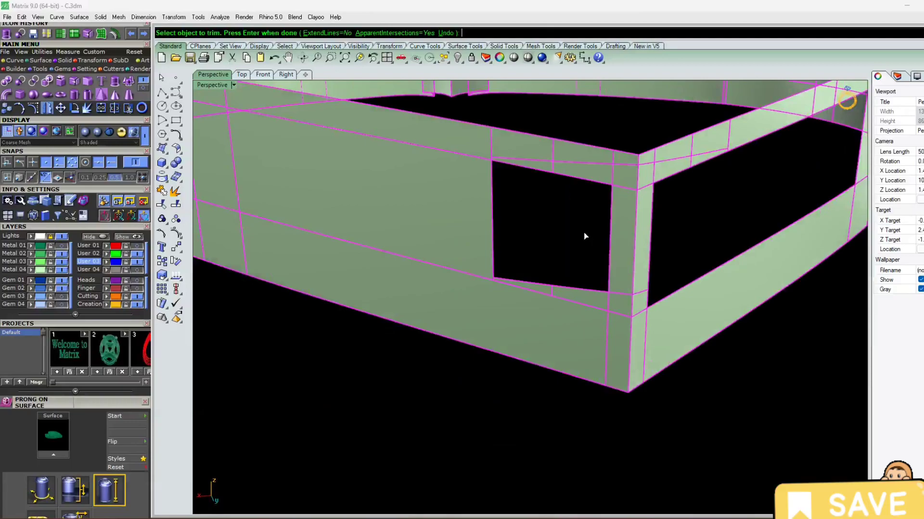
# Step: Trim the leftover pieces from the opening beside the pointed corner on the second wall
pyautogui.click(427, 207)
pyautogui.moveTo(426, 207); pyautogui.dragTo(521, 233, button='right')
pyautogui.scroll(5, 695, 353)
pyautogui.click(693, 306)
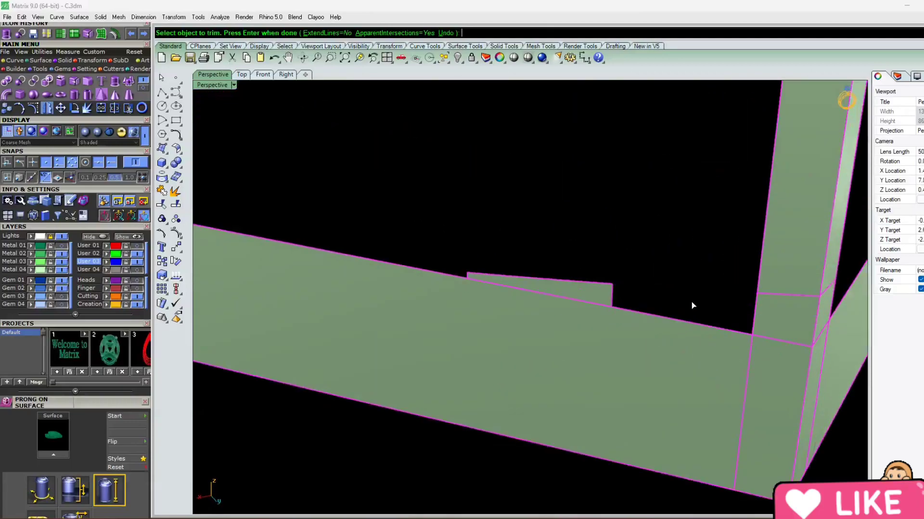
pyautogui.click(588, 291)
pyautogui.scroll(-5, 594, 324)
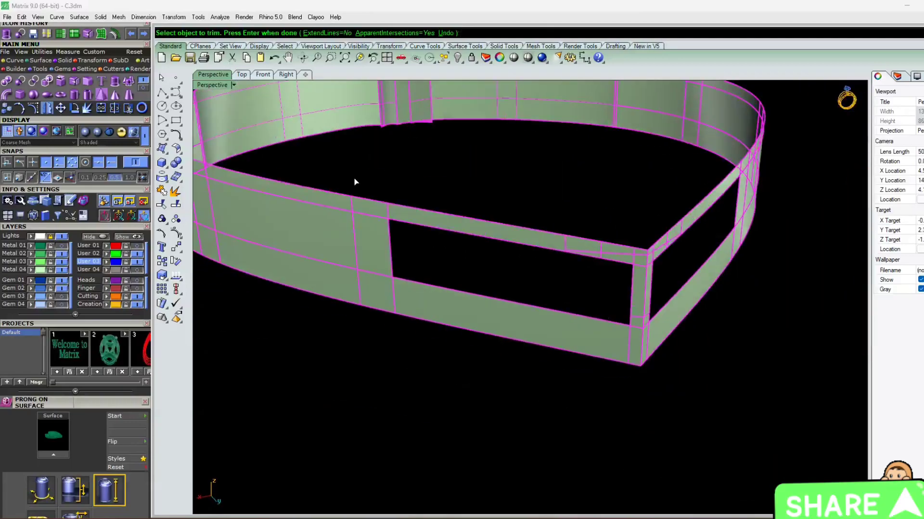
# Step: Trim out the following rectangular panels along the second side wall, keeping the narrow uprights between them
pyautogui.moveTo(352, 174); pyautogui.dragTo(442, 193, button='right')
pyautogui.scroll(3, 490, 293)
pyautogui.click(489, 293)
pyautogui.scroll(-5, 516, 248)
pyautogui.moveTo(433, 249); pyautogui.dragTo(519, 250, button='right')
pyautogui.scroll(5, 458, 241)
pyautogui.click(458, 241)
pyautogui.scroll(5, 475, 296)
pyautogui.click(475, 297)
# Step: Trim out the remaining panels of that side wall up to the notch spike
pyautogui.scroll(-7, 526, 239)
pyautogui.moveTo(404, 252); pyautogui.dragTo(592, 278, button='right')
pyautogui.scroll(5, 449, 264)
pyautogui.click(449, 262)
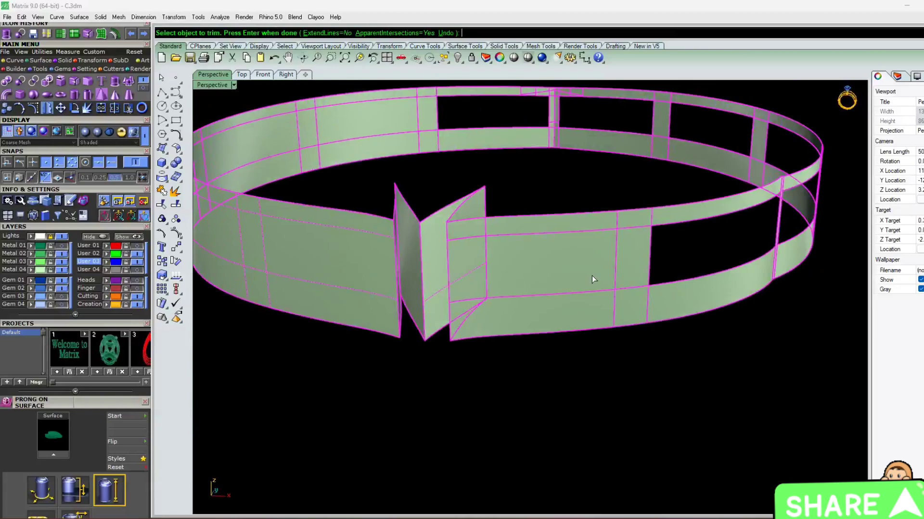
pyautogui.scroll(5, 592, 279)
pyautogui.click(552, 257)
# Step: Trim out the panel on the opposite side of the notch, next to its spike
pyautogui.scroll(-6, 544, 238)
pyautogui.moveTo(439, 250); pyautogui.dragTo(495, 252, button='right')
pyautogui.scroll(5, 470, 250)
pyautogui.click(473, 241)
pyautogui.scroll(-5, 473, 241)
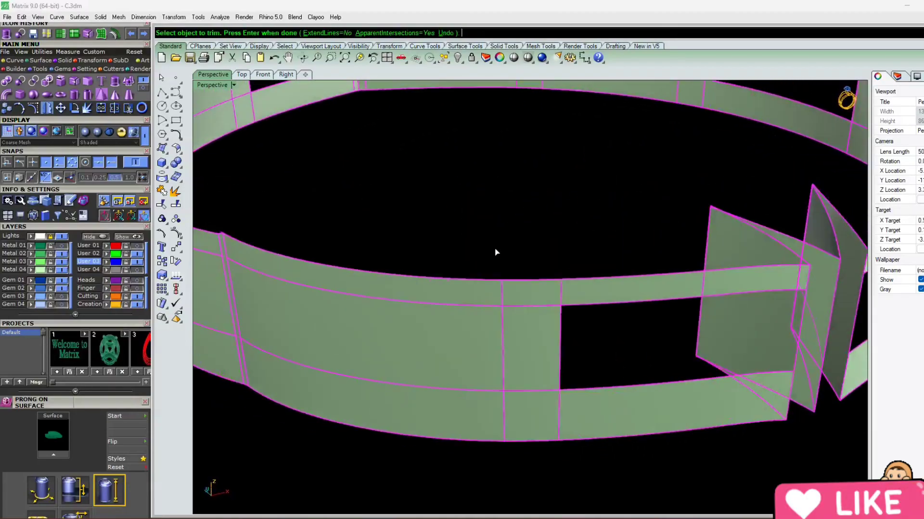
# Step: Trim out the remaining rectangular panels on this side wall between the notch and the pointed corner
pyautogui.click(443, 336)
pyautogui.scroll(-3, 413, 296)
pyautogui.scroll(5, 534, 220)
pyautogui.click(602, 243)
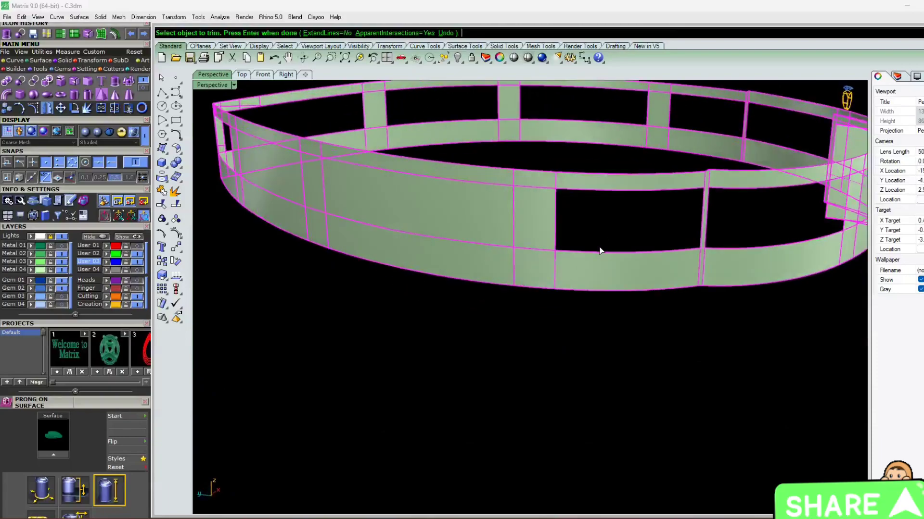
pyautogui.scroll(-3, 519, 217)
pyautogui.moveTo(423, 237); pyautogui.dragTo(532, 261, button='right')
pyautogui.click(546, 283)
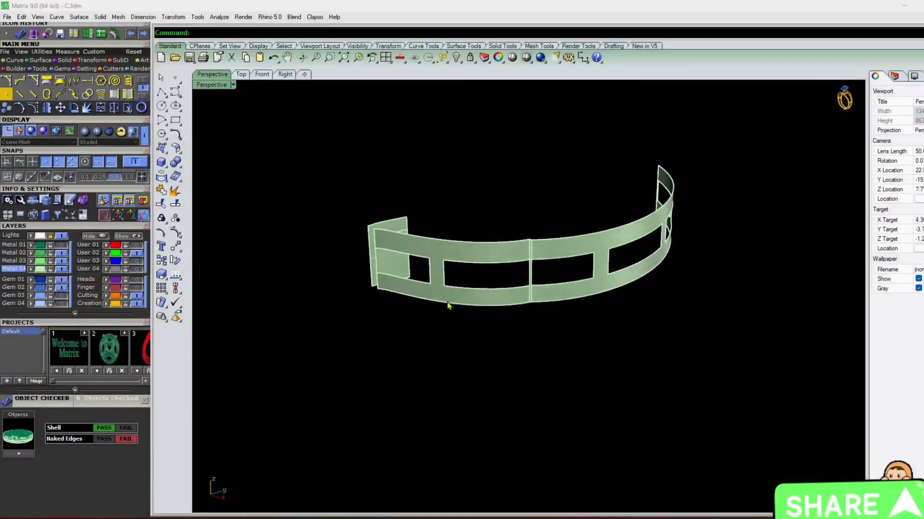
# Step: Select the pierced half wall and check it against the Metal 01 body, leaving that layer hidden
pyautogui.click(471, 296)
pyautogui.moveTo(470, 296); pyautogui.dragTo(417, 347, button='right')
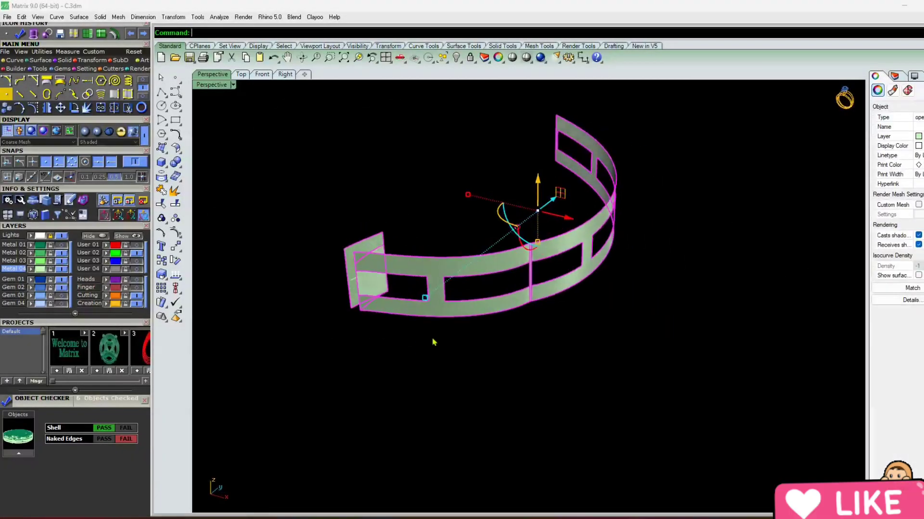
pyautogui.click(62, 246)
pyautogui.moveTo(276, 263); pyautogui.dragTo(262, 320, button='right')
pyautogui.click(66, 246)
pyautogui.scroll(-4, 415, 207)
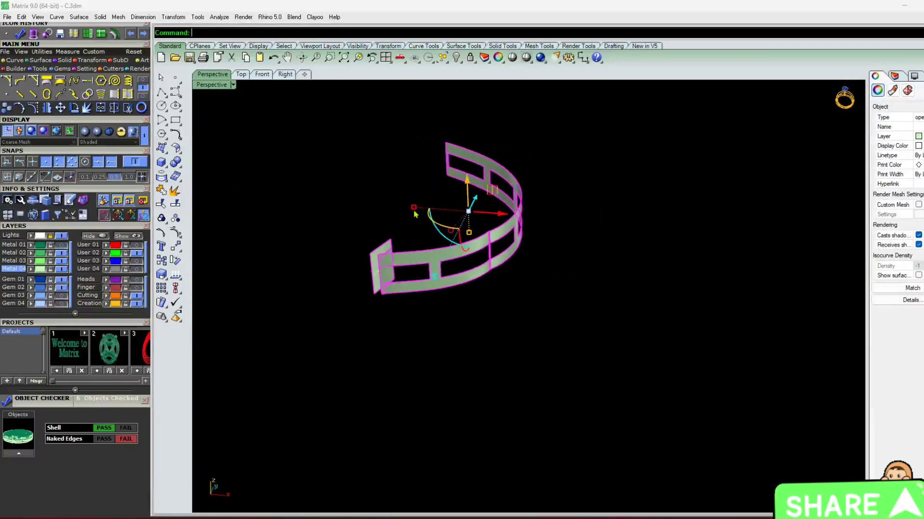
# Step: Offset the pierced half wall 0.4 inward as a solid with round corners, deleting the input surface
pyautogui.click(115, 39)
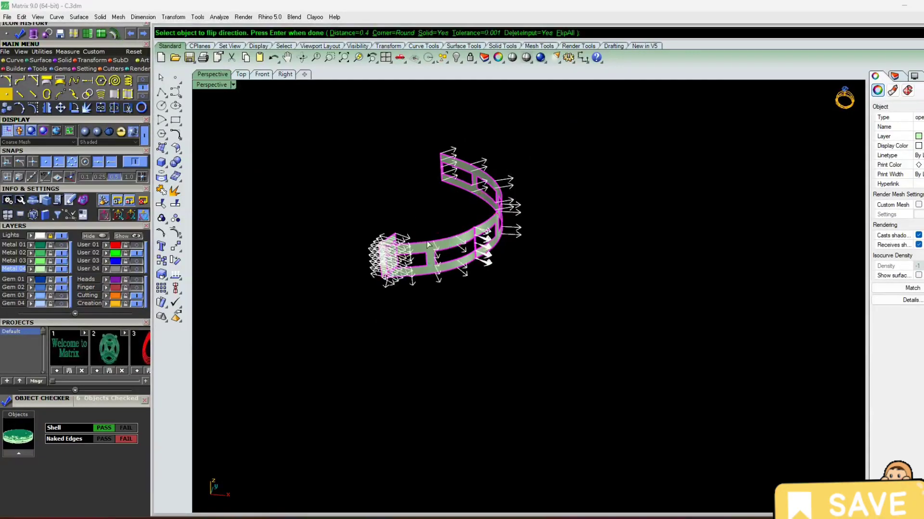
pyautogui.click(498, 226)
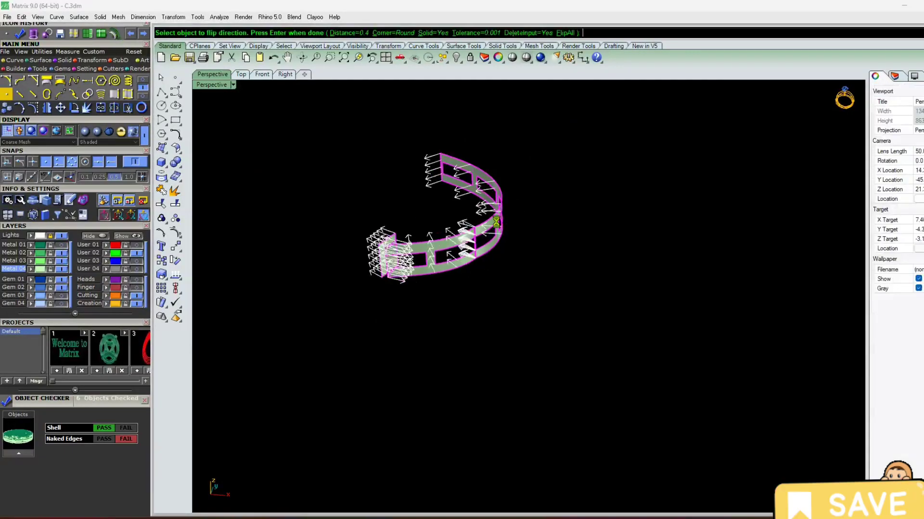
pyautogui.press('Return')
pyautogui.click(492, 417)
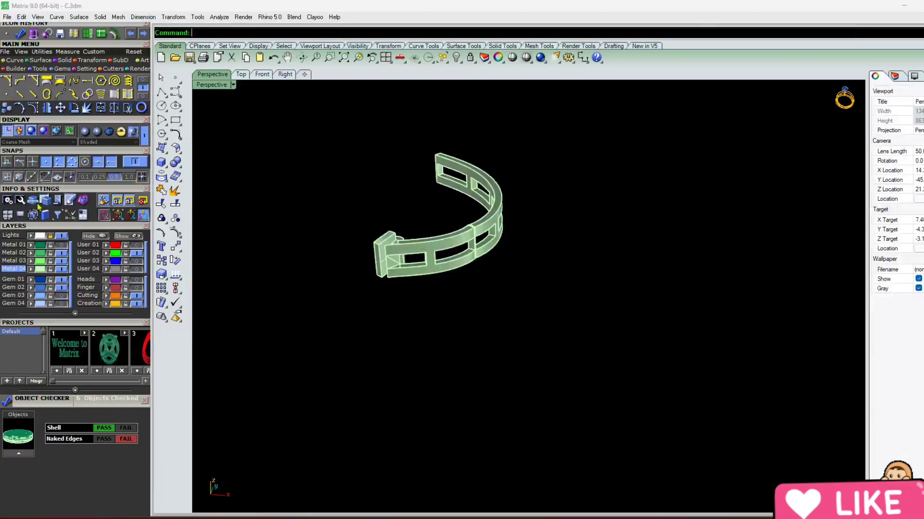
# Step: Inspect how the thickened half wall fits under the Metal 01 body, leaving that layer hidden
pyautogui.click(60, 246)
pyautogui.scroll(5, 363, 238)
pyautogui.moveTo(363, 239); pyautogui.dragTo(349, 286, button='right')
pyautogui.moveTo(510, 297); pyautogui.dragTo(499, 218, button='right')
pyautogui.scroll(5, 509, 284)
pyautogui.click(65, 246)
pyautogui.moveTo(460, 379); pyautogui.dragTo(398, 259, button='right')
pyautogui.scroll(-8, 459, 238)
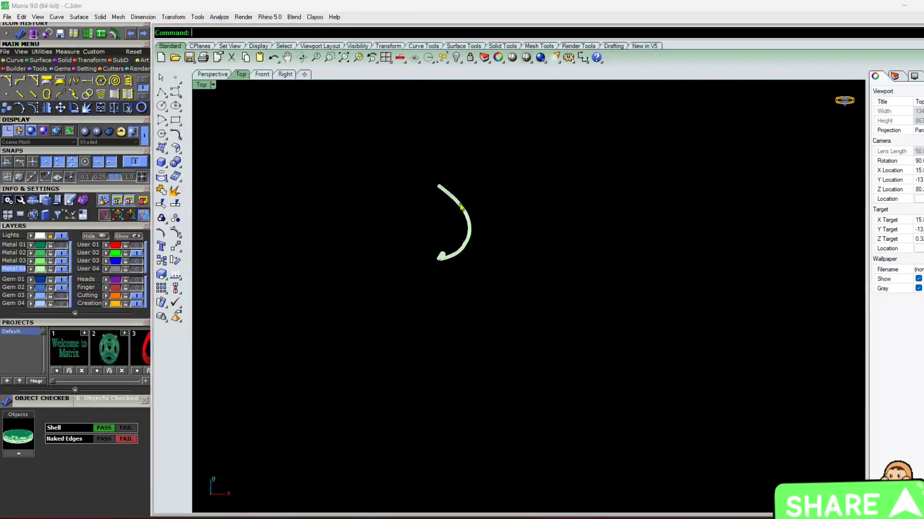
# Step: Mirror the thickened half wall across the vertical line through the origin, keeping the original, and show the Metal 01 layer again
pyautogui.scroll(10, 459, 205)
pyautogui.click(457, 205)
pyautogui.click(53, 109)
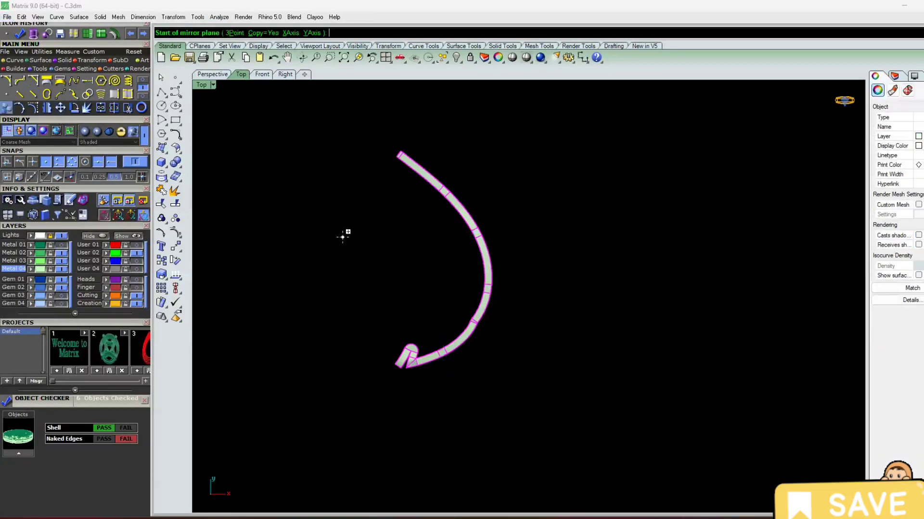
pyautogui.write('0')
pyautogui.press('Return')
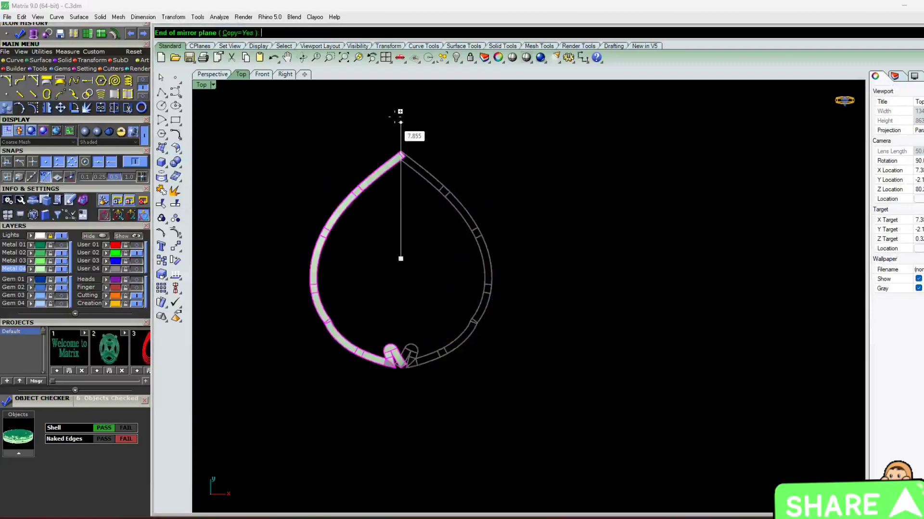
pyautogui.click(401, 137)
pyautogui.click(61, 246)
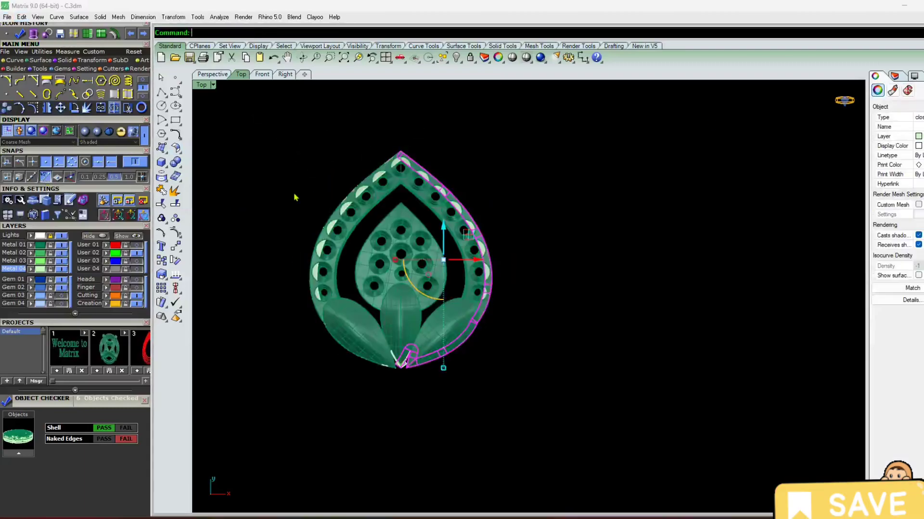
pyautogui.press('Escape')
# Step: Examine the complete mirrored gallery wall under the Metal 01 body from several angles, including where it meets the stone seats
pyautogui.click(212, 74)
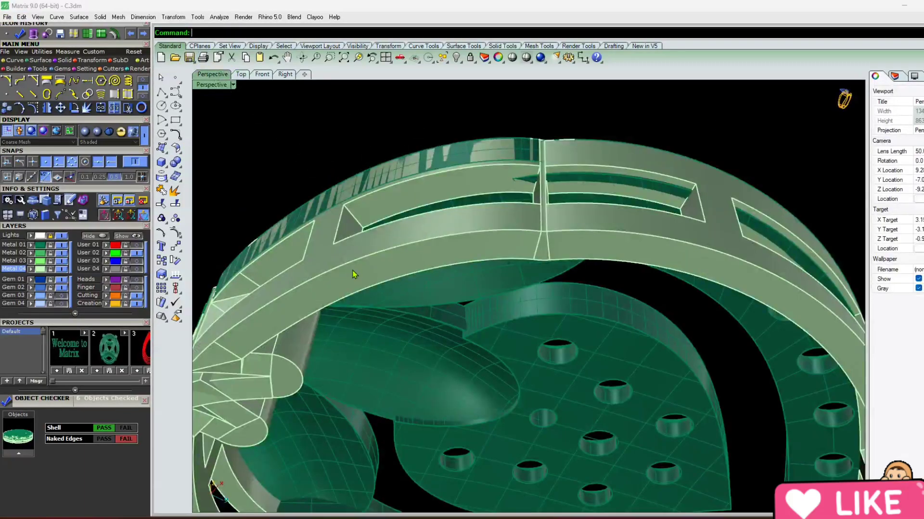
pyautogui.moveTo(240, 185); pyautogui.dragTo(775, 312, button='right')
pyautogui.scroll(2, 508, 291)
pyautogui.moveTo(509, 291); pyautogui.dragTo(365, 292, button='right')
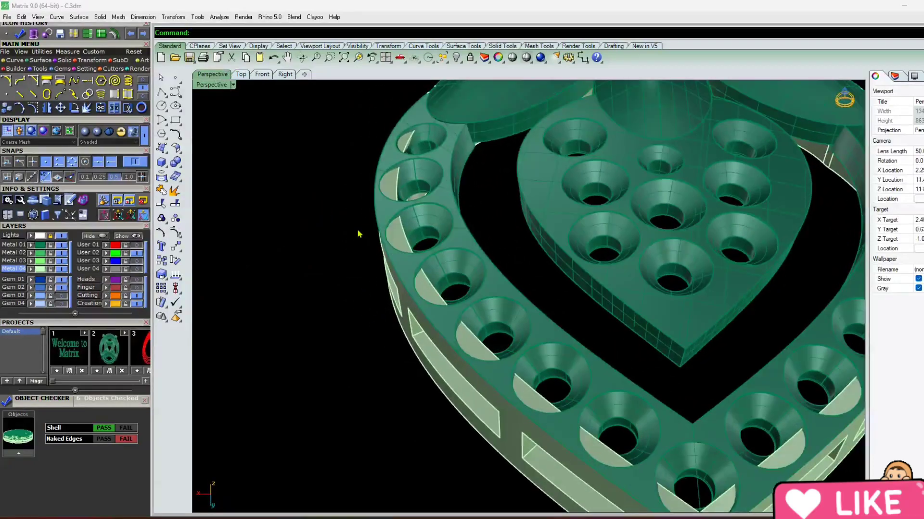
pyautogui.scroll(-5, 329, 177)
pyautogui.moveTo(347, 202); pyautogui.dragTo(363, 262, button='right')
pyautogui.scroll(5, 576, 325)
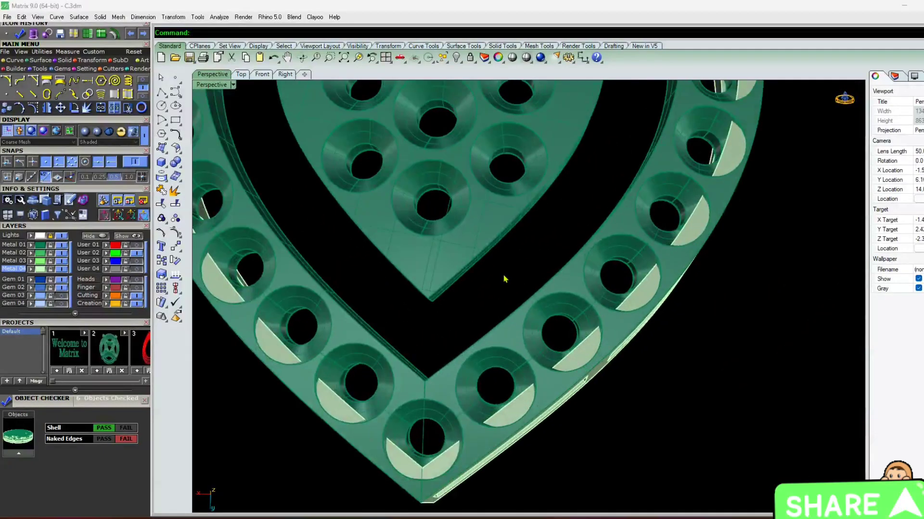
pyautogui.scroll(-5, 504, 278)
pyautogui.moveTo(504, 278); pyautogui.dragTo(154, 212, button='right')
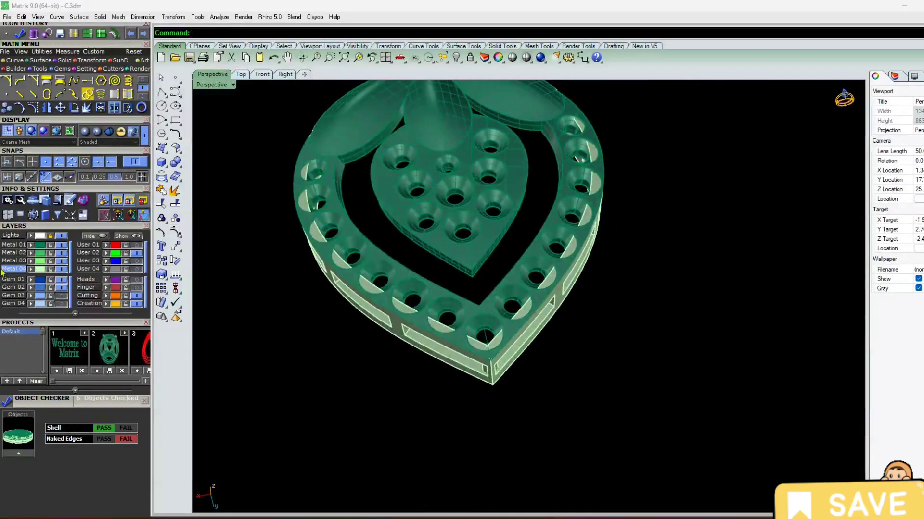
# Step: Show the Gem 04 layer and select all the stones along the outer pear-shaped border
pyautogui.click(60, 304)
pyautogui.moveTo(385, 250); pyautogui.dragTo(335, 234, button='right')
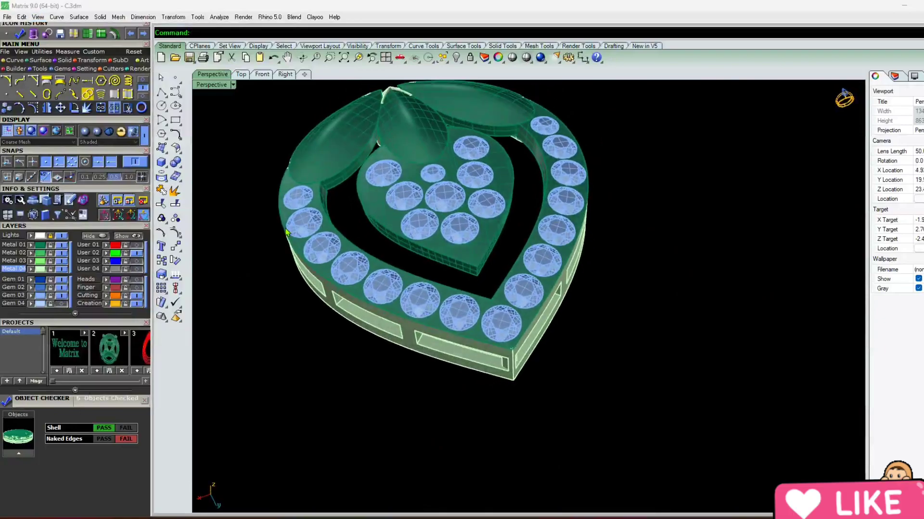
pyautogui.click(62, 304)
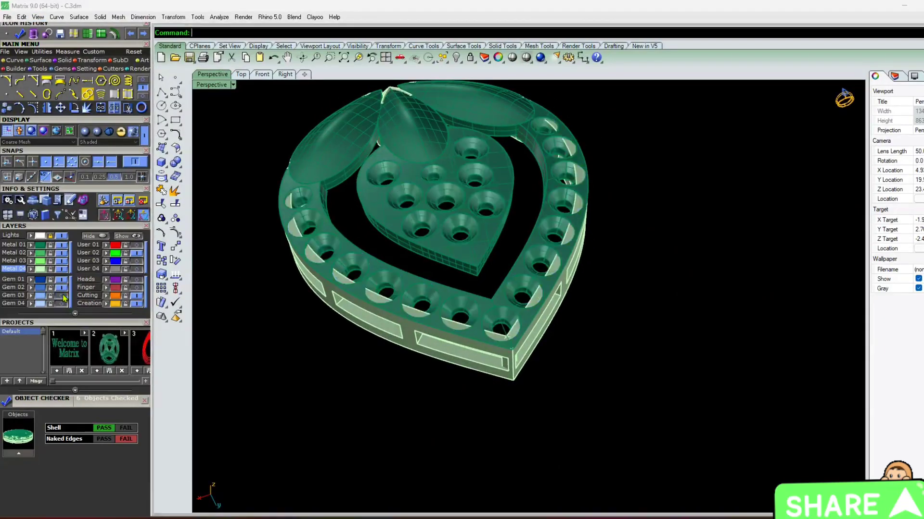
pyautogui.click(62, 304)
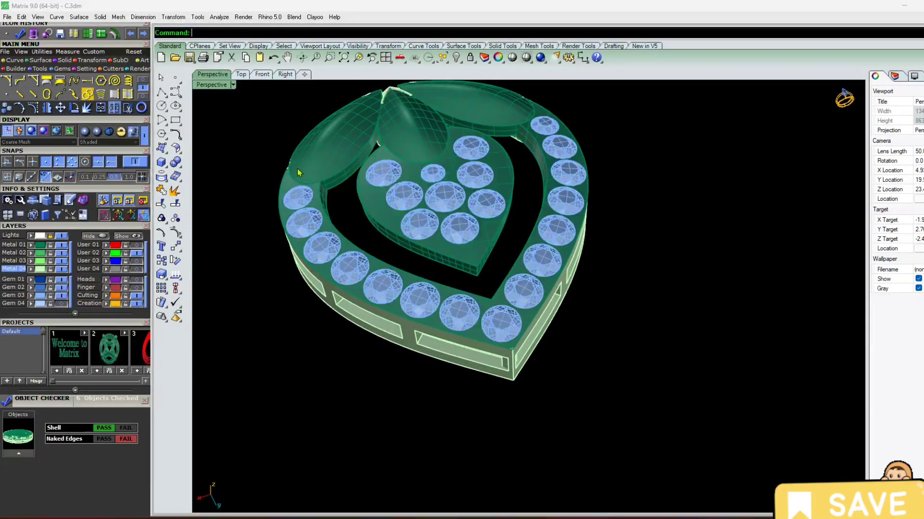
pyautogui.click(299, 198)
pyautogui.keyDown('shift'); pyautogui.click(304, 222); pyautogui.keyUp('shift')
pyautogui.keyDown('shift'); pyautogui.click(321, 247); pyautogui.keyUp('shift')
pyautogui.keyDown('shift'); pyautogui.click(350, 267); pyautogui.keyUp('shift')
pyautogui.keyDown('shift'); pyautogui.click(382, 286); pyautogui.keyUp('shift')
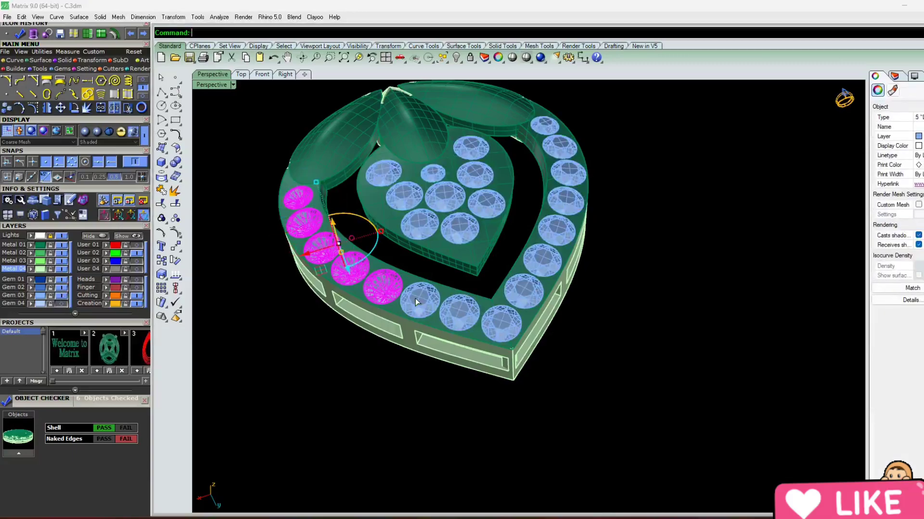
pyautogui.keyDown('shift'); pyautogui.click(421, 299); pyautogui.keyUp('shift')
pyautogui.keyDown('shift'); pyautogui.click(459, 311); pyautogui.keyUp('shift')
pyautogui.keyDown('shift'); pyautogui.click(501, 323); pyautogui.keyUp('shift')
pyautogui.keyDown('shift'); pyautogui.click(523, 292); pyautogui.keyUp('shift')
pyautogui.keyDown('shift'); pyautogui.click(542, 260); pyautogui.keyUp('shift')
pyautogui.keyDown('shift'); pyautogui.click(557, 230); pyautogui.keyUp('shift')
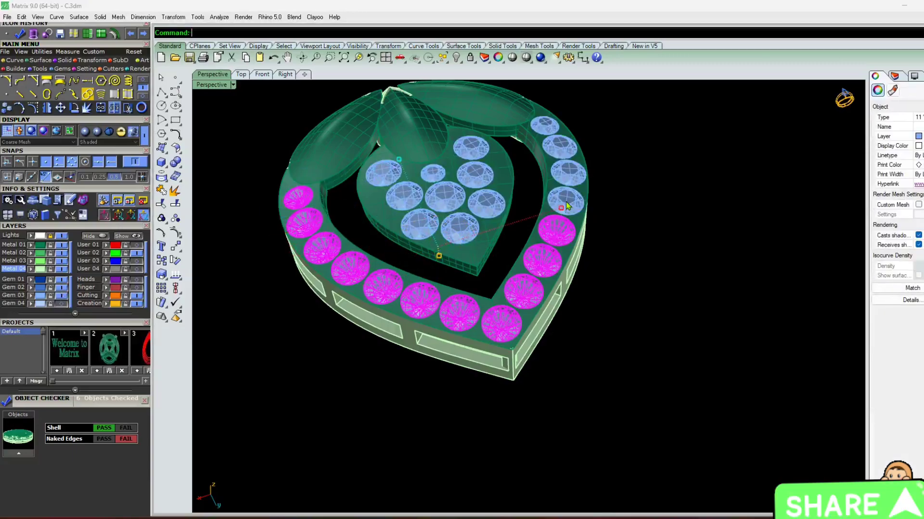
pyautogui.keyDown('shift'); pyautogui.click(567, 173); pyautogui.keyUp('shift')
pyautogui.keyDown('shift'); pyautogui.click(552, 136); pyautogui.keyUp('shift')
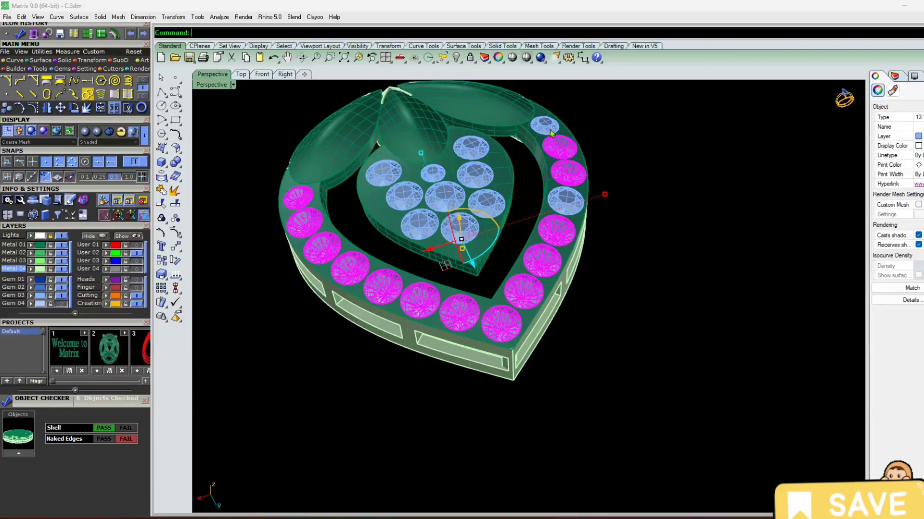
pyautogui.rightClick(559, 202)
pyautogui.click(554, 270)
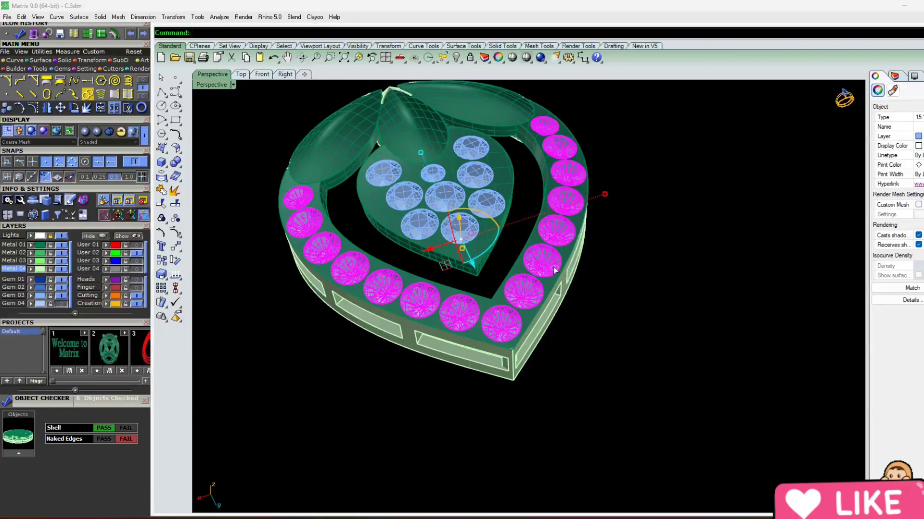
# Step: Generate gem cutters for the selected border stones and subtract them from the pierced half wall
pyautogui.moveTo(391, 410); pyautogui.dragTo(472, 330, button='right')
pyautogui.rightClick(483, 306)
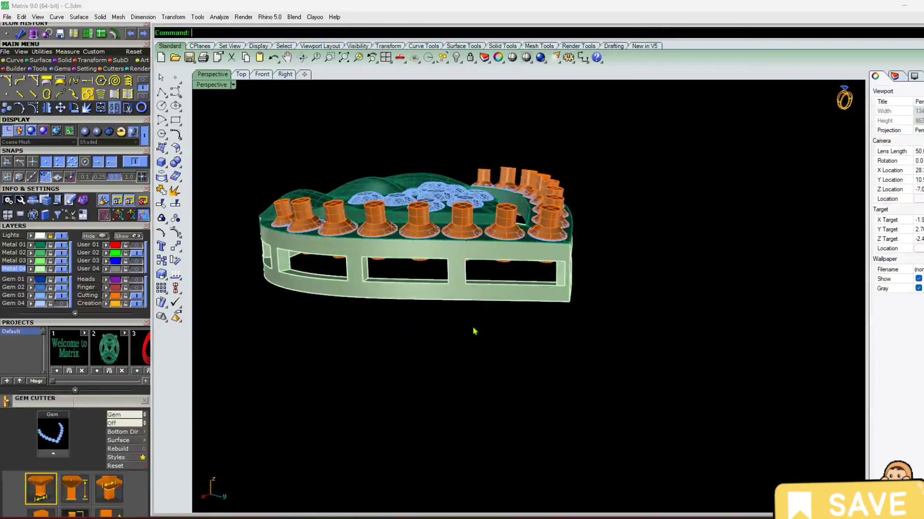
pyautogui.click(308, 221)
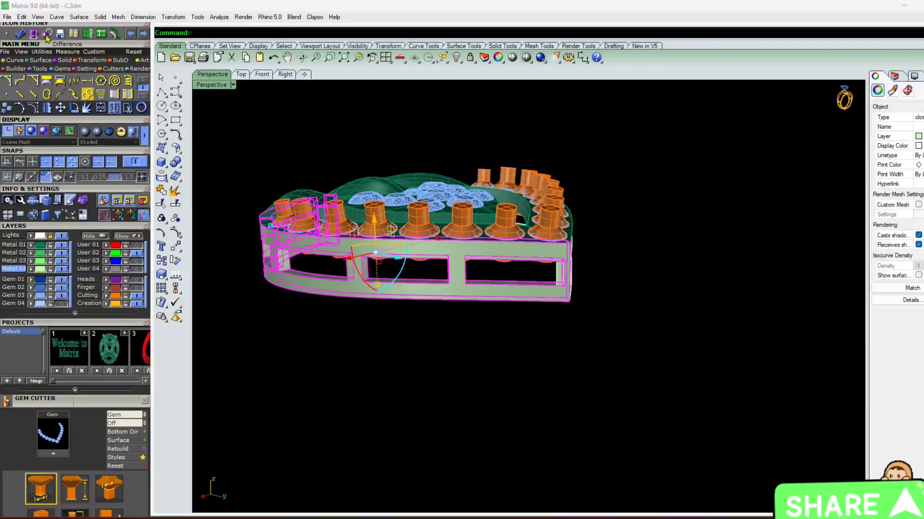
pyautogui.click(141, 107)
pyautogui.click(378, 215)
pyautogui.rightClick(378, 215)
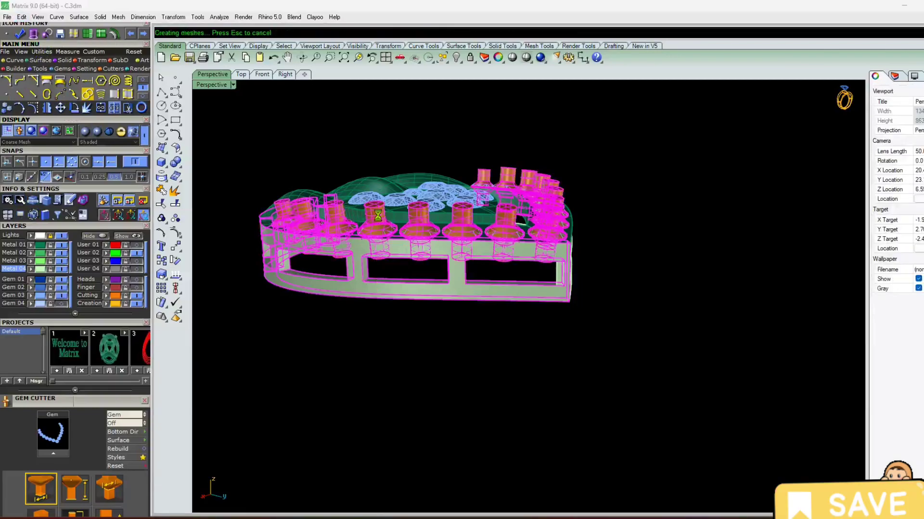
pyautogui.moveTo(378, 215); pyautogui.dragTo(362, 289, button='right')
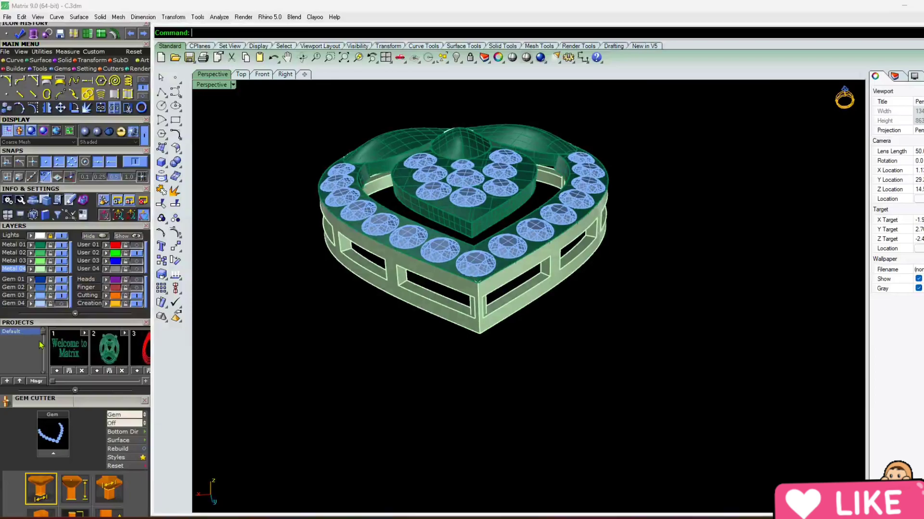
# Step: Hide the stones and inspect the cut gallery wall with the Metal 01 layer off and on again
pyautogui.click(59, 296)
pyautogui.moveTo(460, 241); pyautogui.dragTo(452, 313, button='right')
pyautogui.scroll(8, 317, 214)
pyautogui.moveTo(337, 212); pyautogui.dragTo(625, 279, button='right')
pyautogui.scroll(4, 608, 209)
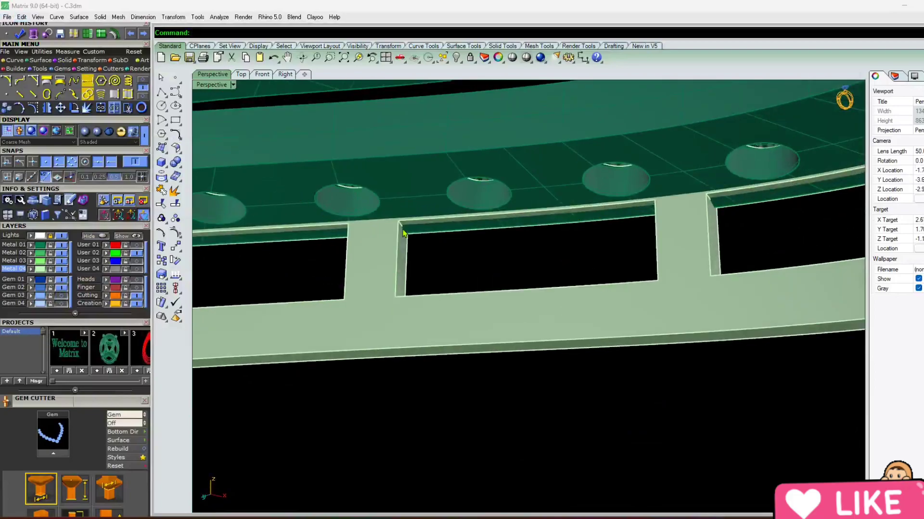
pyautogui.scroll(-5, 403, 233)
pyautogui.click(61, 245)
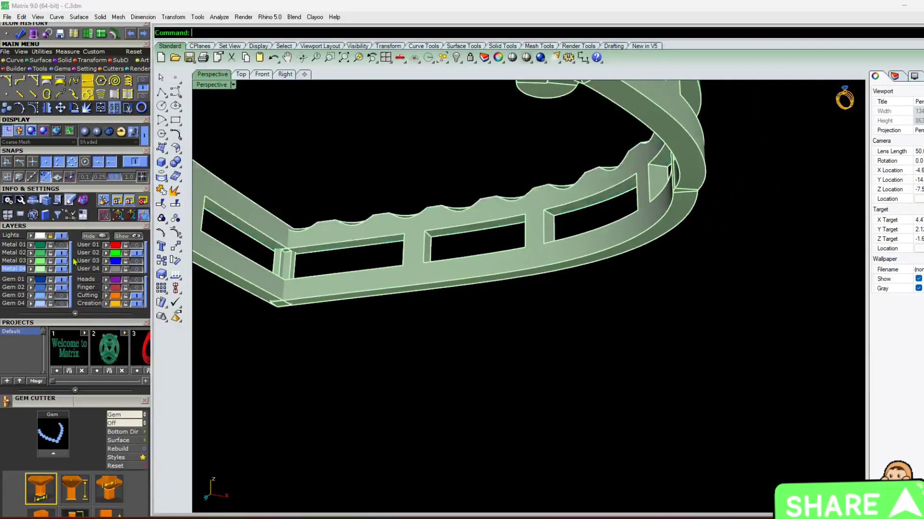
pyautogui.scroll(-5, 449, 377)
pyautogui.moveTo(450, 377); pyautogui.dragTo(486, 259, button='right')
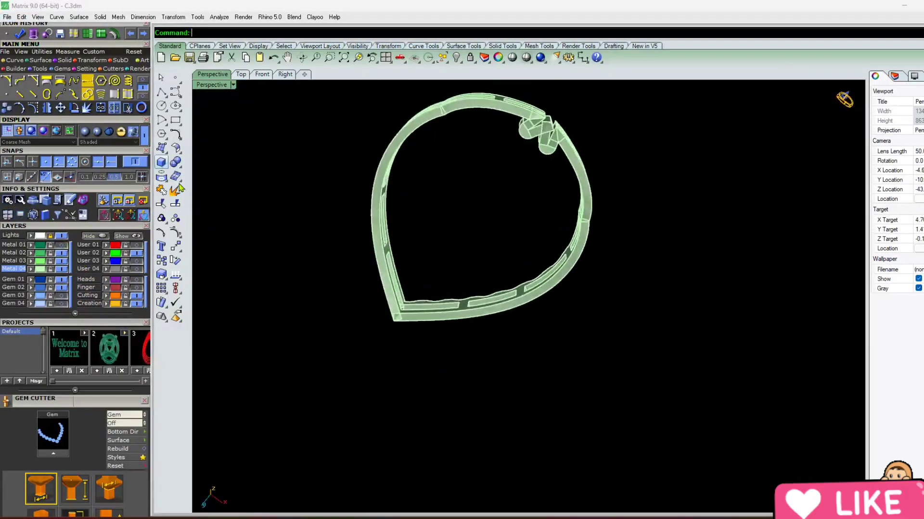
pyautogui.click(61, 245)
pyautogui.scroll(6, 510, 141)
pyautogui.moveTo(510, 140); pyautogui.dragTo(461, 177, button='right')
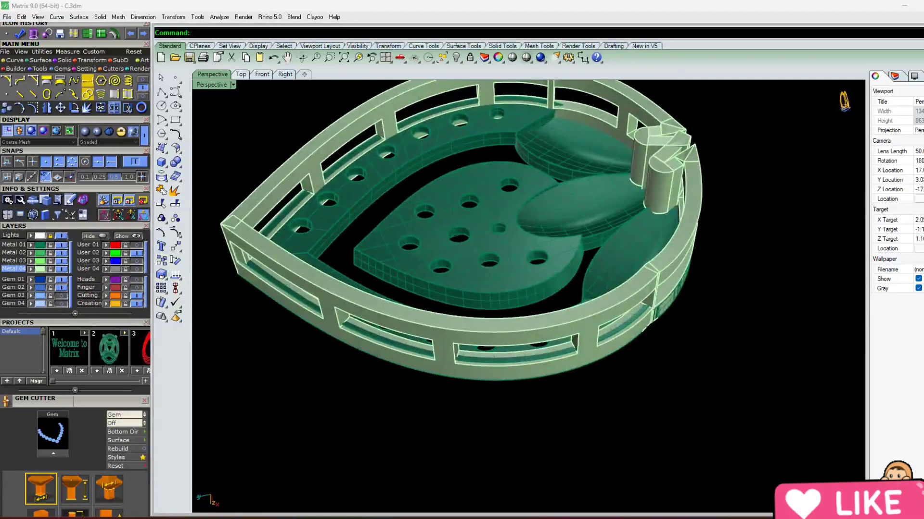
# Step: Fillet the long edges of the wall openings next to the Metal 01 body with a radius of 0.2
pyautogui.click(179, 168)
pyautogui.click(248, 184)
pyautogui.click(321, 190)
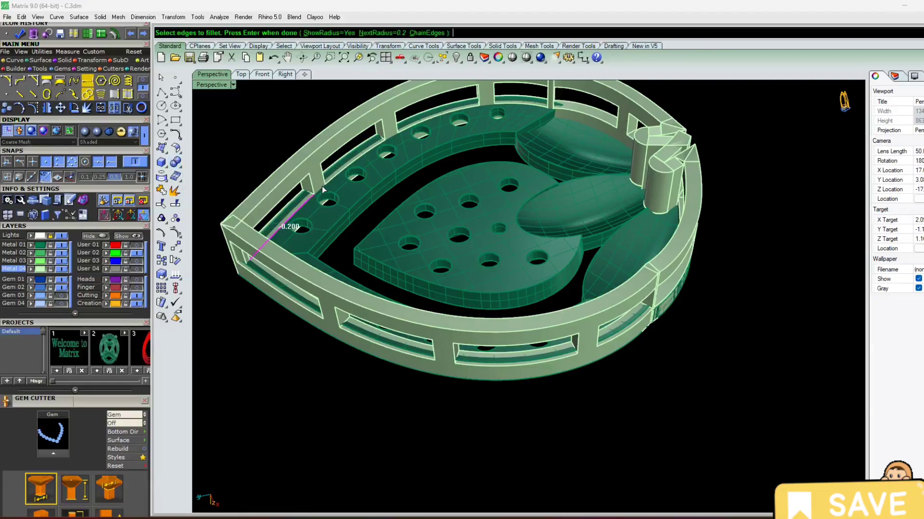
pyautogui.scroll(4, 503, 103)
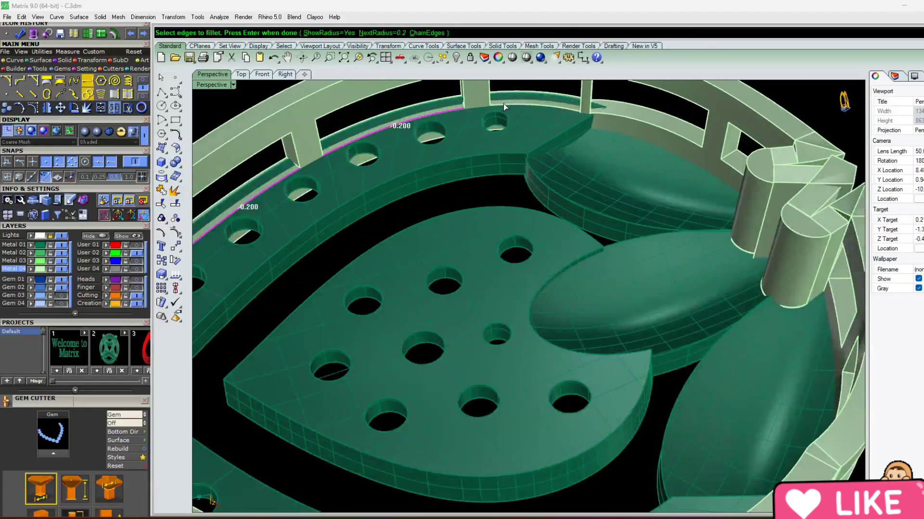
pyautogui.scroll(-8, 533, 111)
pyautogui.moveTo(355, 241); pyautogui.dragTo(587, 247, button='right')
pyautogui.scroll(5, 587, 246)
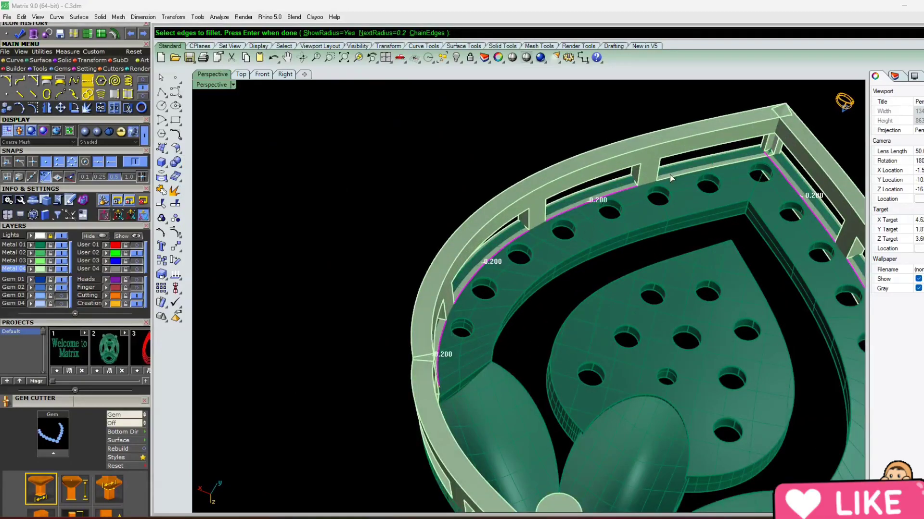
pyautogui.press('Return')
pyautogui.press('Return')
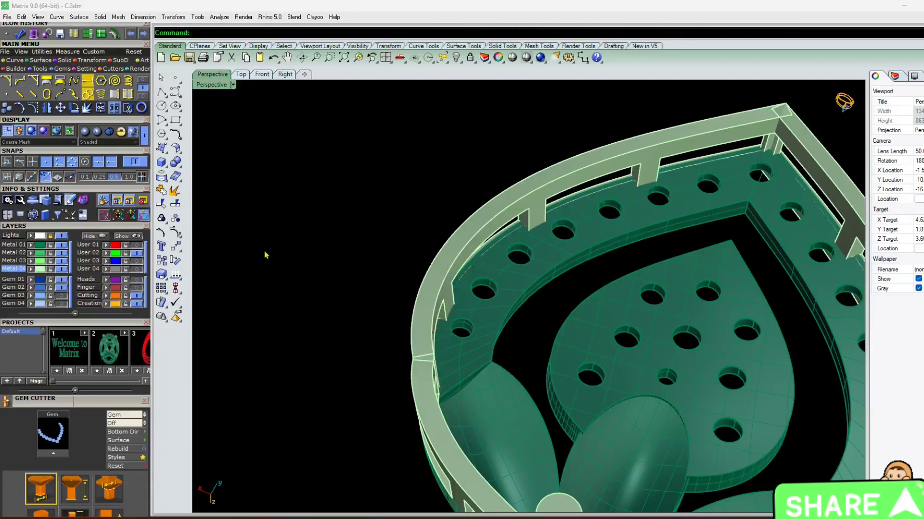
# Step: Try to join the two pierced half walls of the gallery
pyautogui.moveTo(294, 219); pyautogui.dragTo(337, 308, button='right')
pyautogui.scroll(-8, 292, 274)
pyautogui.scroll(7, 440, 308)
pyautogui.moveTo(440, 327); pyautogui.dragTo(428, 289, button='right')
pyautogui.scroll(-5, 427, 288)
pyautogui.scroll(5, 427, 288)
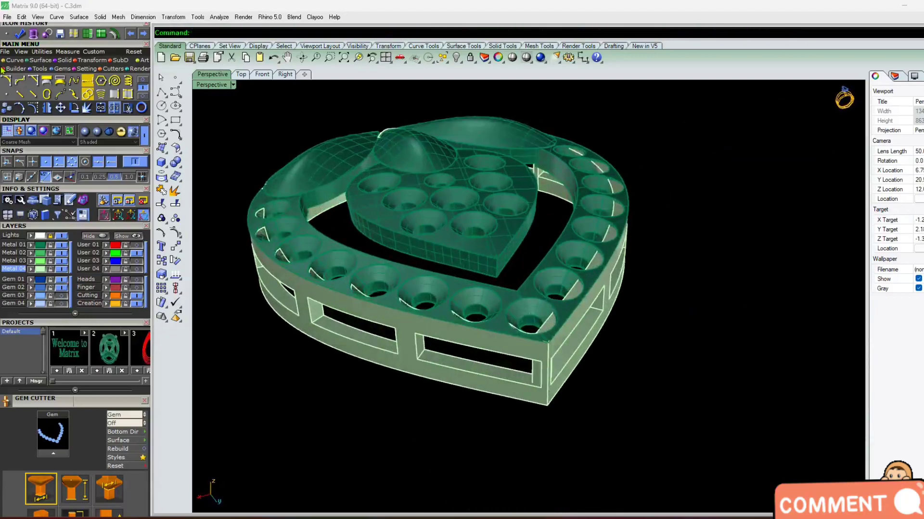
pyautogui.click(406, 353)
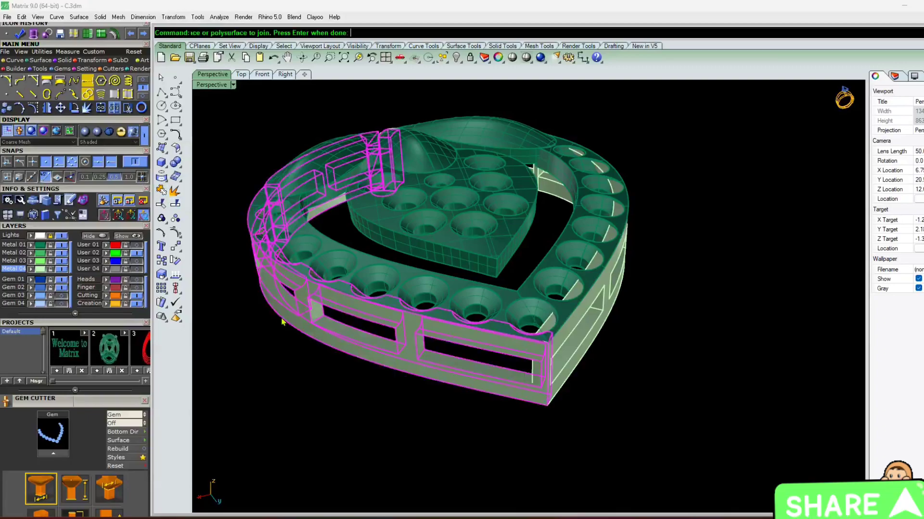
pyautogui.rightClick(282, 319)
pyautogui.scroll(4, 375, 368)
pyautogui.moveTo(400, 375); pyautogui.dragTo(366, 347, button='right')
pyautogui.rightClick(366, 347)
pyautogui.click(403, 335)
pyautogui.rightClick(404, 334)
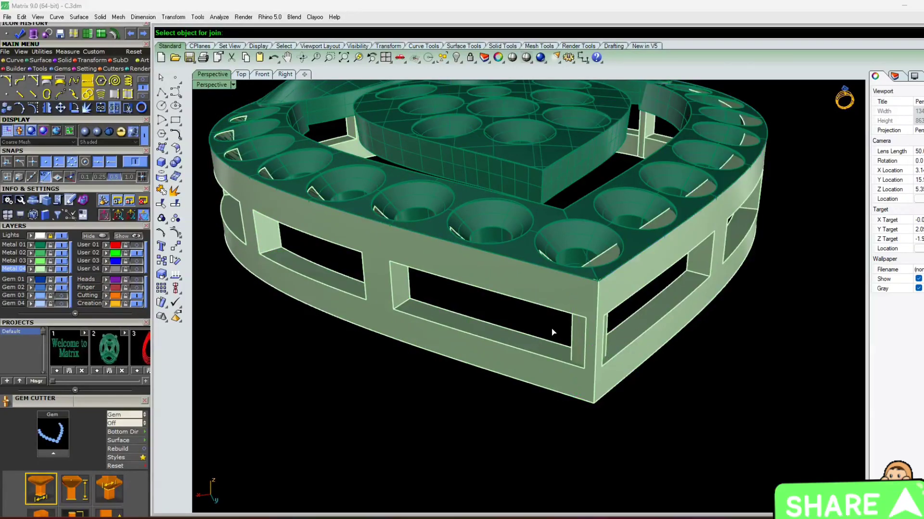
pyautogui.click(620, 339)
pyautogui.scroll(-4, 488, 336)
pyautogui.moveTo(489, 336); pyautogui.dragTo(471, 257, button='right')
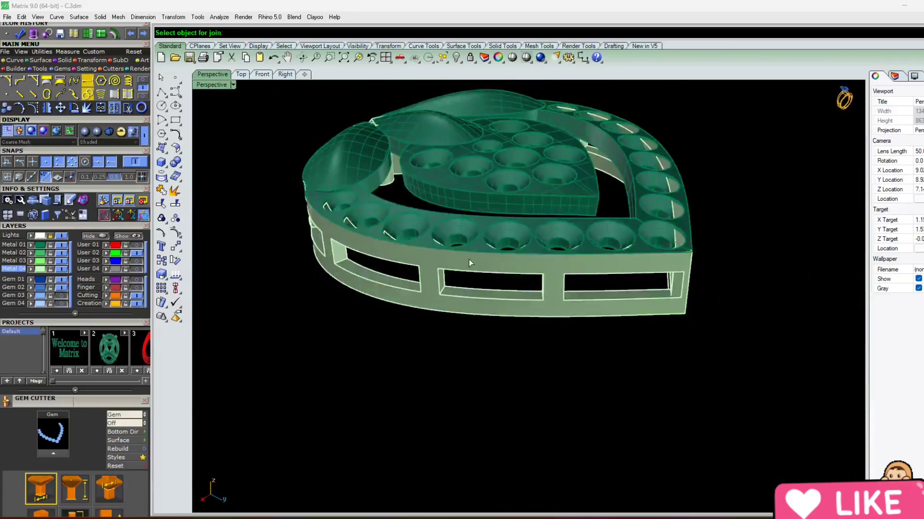
pyautogui.scroll(5, 471, 256)
pyautogui.rightClick(461, 218)
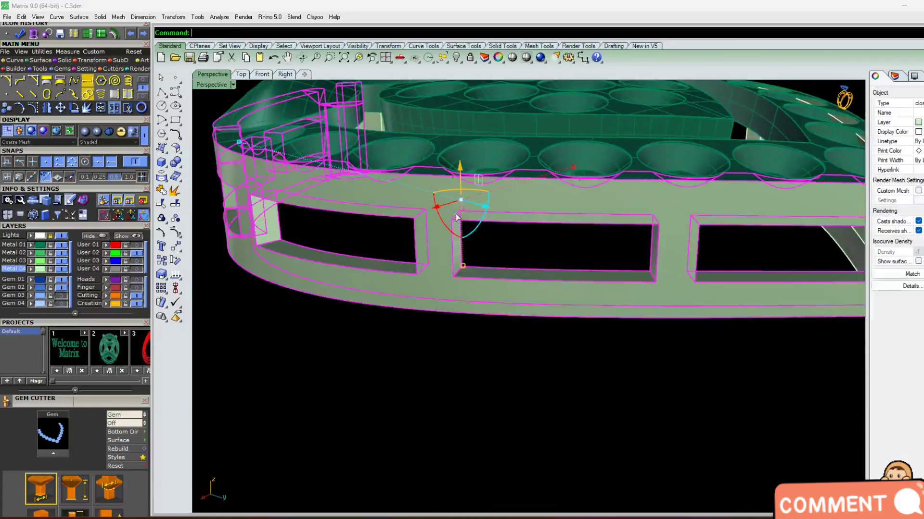
pyautogui.click(375, 320)
pyautogui.rightClick(426, 255)
pyautogui.moveTo(426, 259); pyautogui.dragTo(354, 358, button='right')
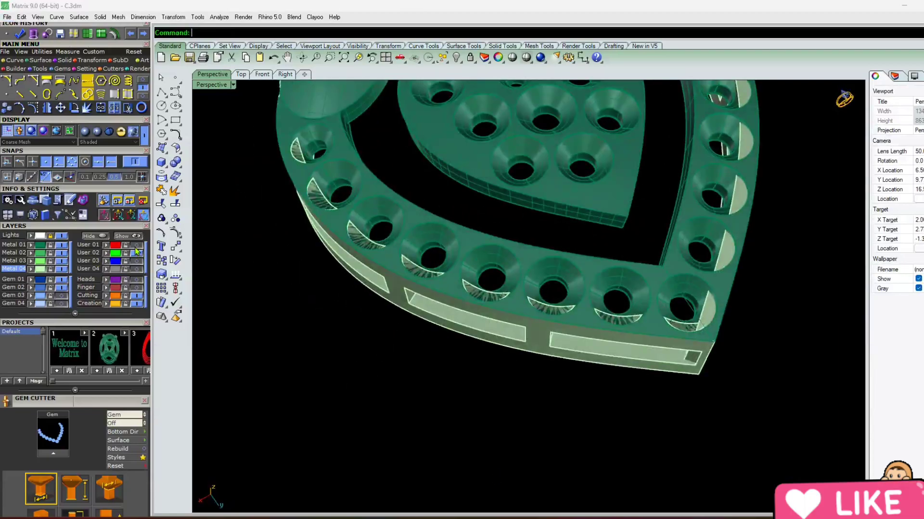
# Step: Hide the Metal 01 layer and draw a both-sides line along the gallery's lengthwise symmetry axis in the Top view
pyautogui.click(60, 246)
pyautogui.scroll(-8, 423, 198)
pyautogui.moveTo(394, 162); pyautogui.dragTo(330, 195, button='right')
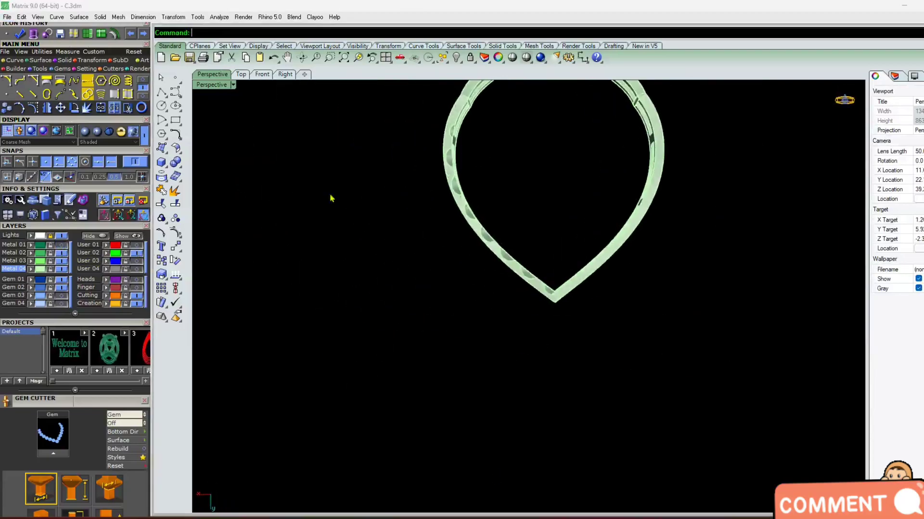
pyautogui.click(241, 74)
pyautogui.scroll(-2, 424, 260)
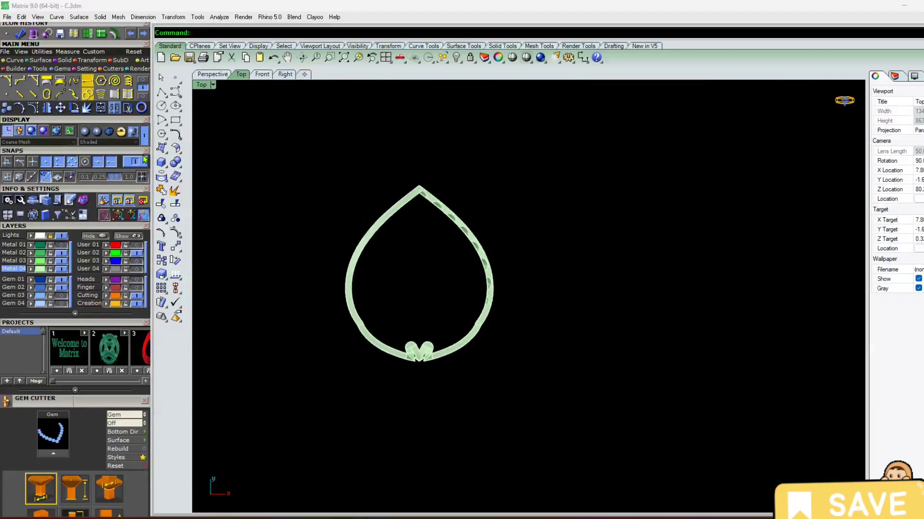
pyautogui.press('Return')
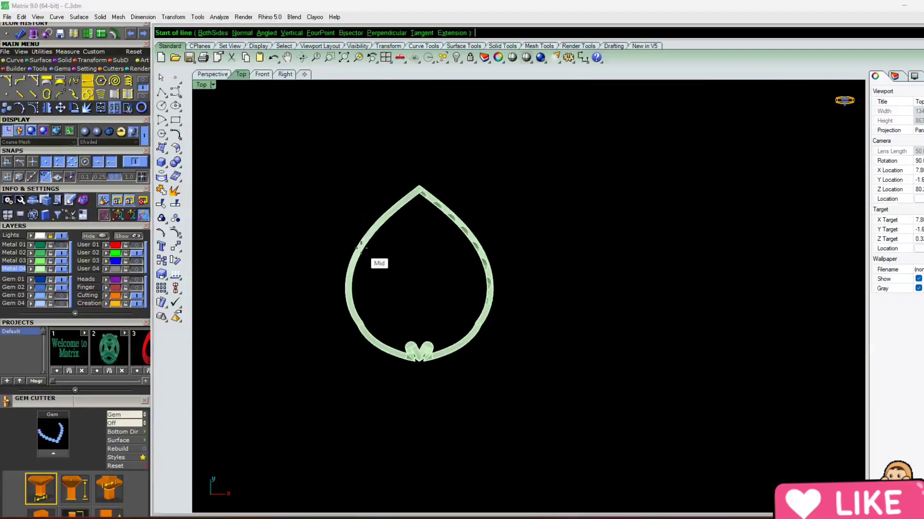
pyautogui.click(419, 273)
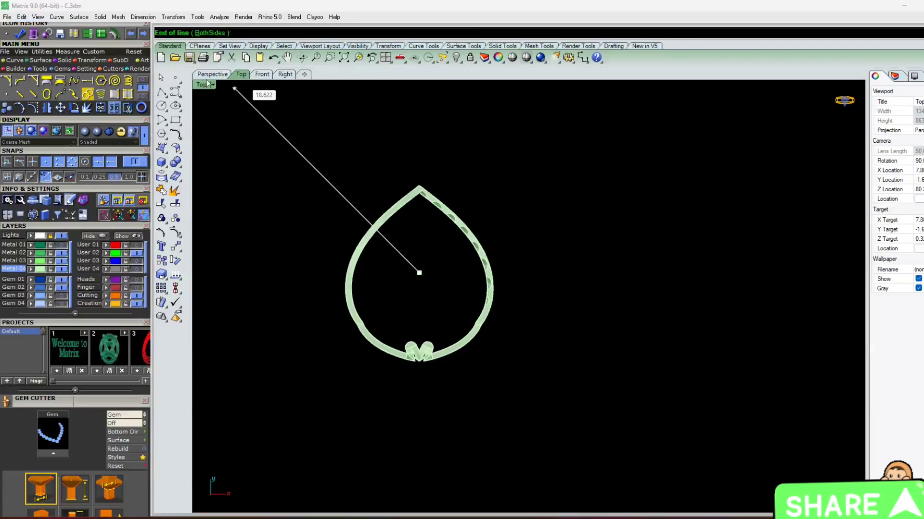
pyautogui.click(207, 34)
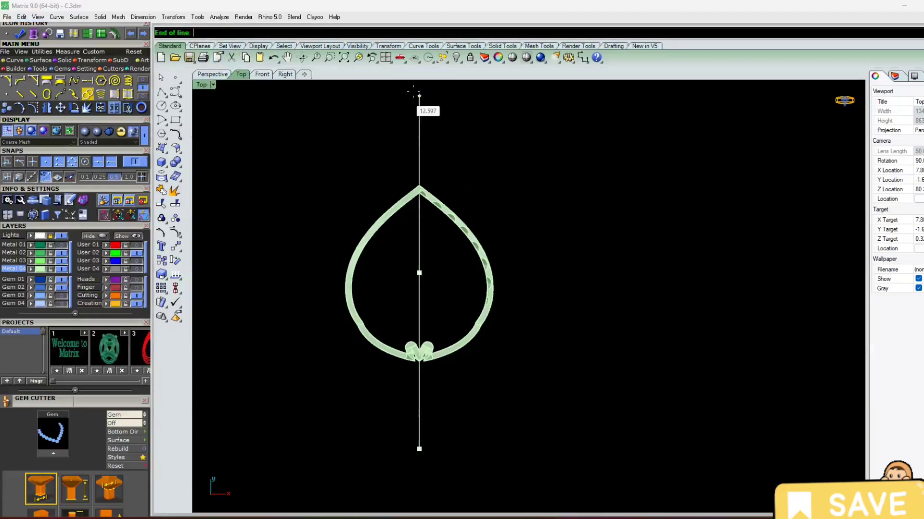
pyautogui.click(208, 76)
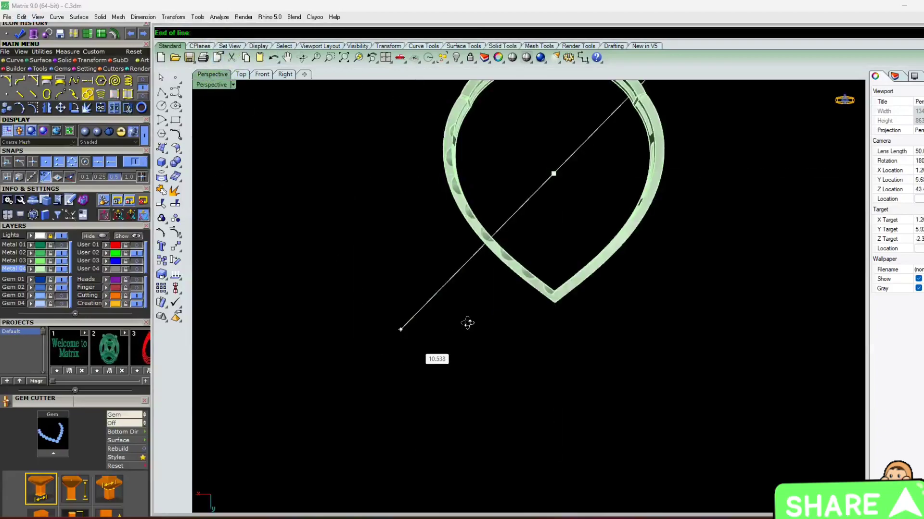
pyautogui.click(241, 74)
pyautogui.click(223, 76)
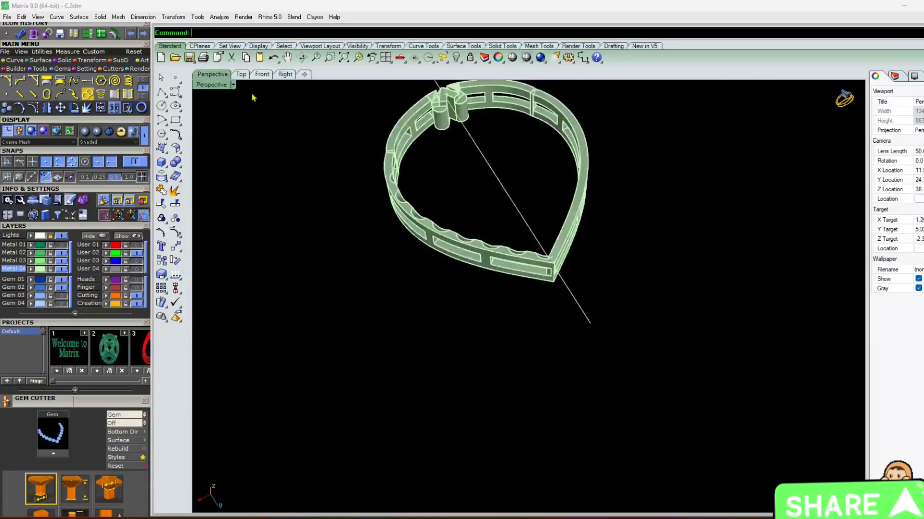
# Step: Show the Metal 01 layer and delete the half wall that has no stone seats cut into it
pyautogui.moveTo(440, 198); pyautogui.dragTo(626, 251, button='right')
pyautogui.scroll(-4, 434, 322)
pyautogui.scroll(3, 465, 216)
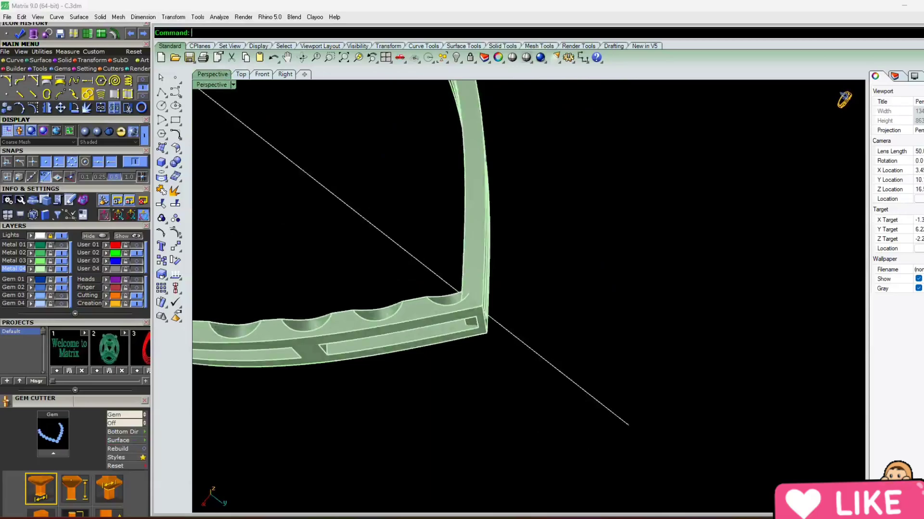
pyautogui.click(61, 245)
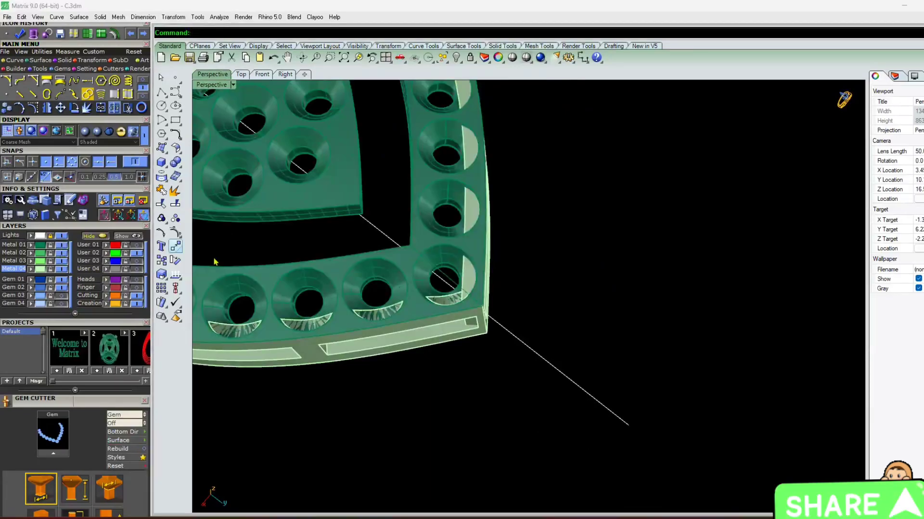
pyautogui.scroll(-6, 465, 273)
pyautogui.moveTo(510, 231); pyautogui.dragTo(467, 211, button='right')
pyautogui.scroll(3, 467, 211)
pyautogui.moveTo(515, 307); pyautogui.dragTo(480, 274, button='right')
pyautogui.click(495, 295)
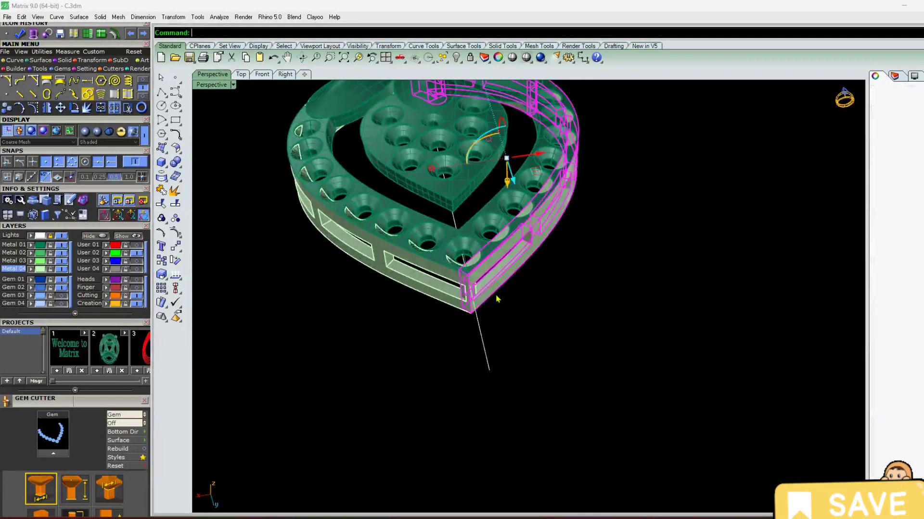
pyautogui.press('Delete')
# Step: Mirror the half wall with stone seats across the centre line in the Top view, starting the mirror plane at 0
pyautogui.click(381, 276)
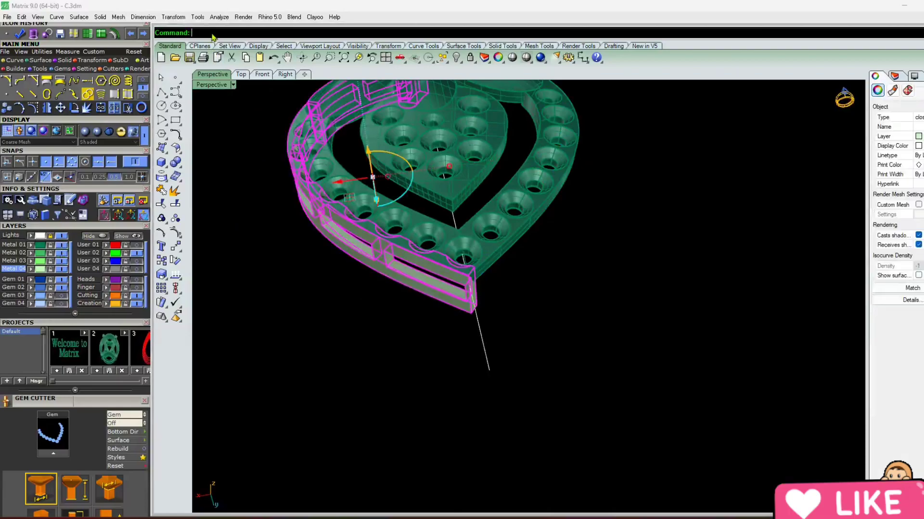
pyautogui.click(240, 75)
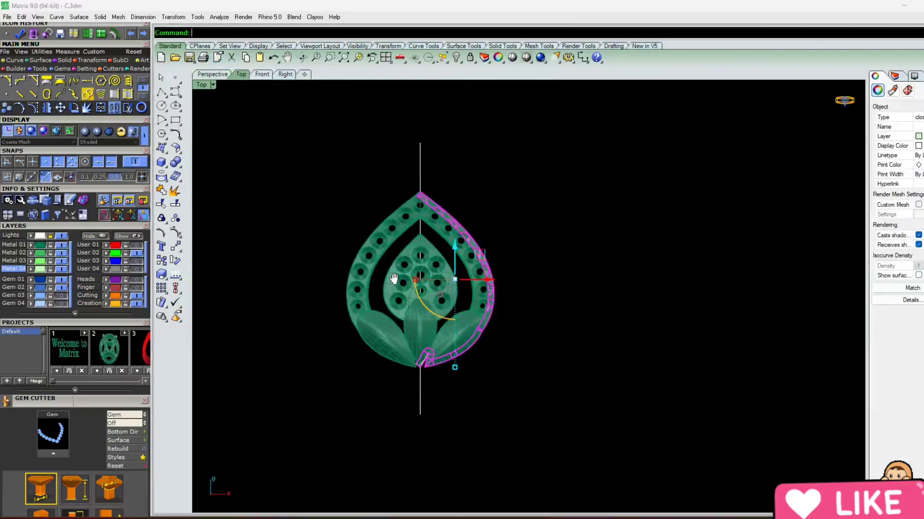
pyautogui.click(47, 93)
pyautogui.press('Escape')
pyautogui.scroll(5, 456, 225)
pyautogui.click(456, 225)
pyautogui.click(491, 247)
pyautogui.click(46, 107)
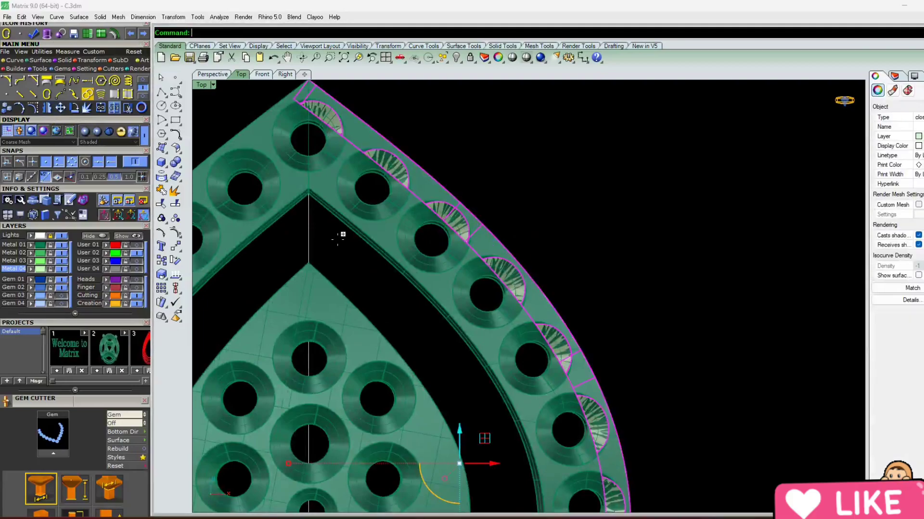
pyautogui.scroll(-3, 399, 207)
pyautogui.write('0')
pyautogui.press('Return')
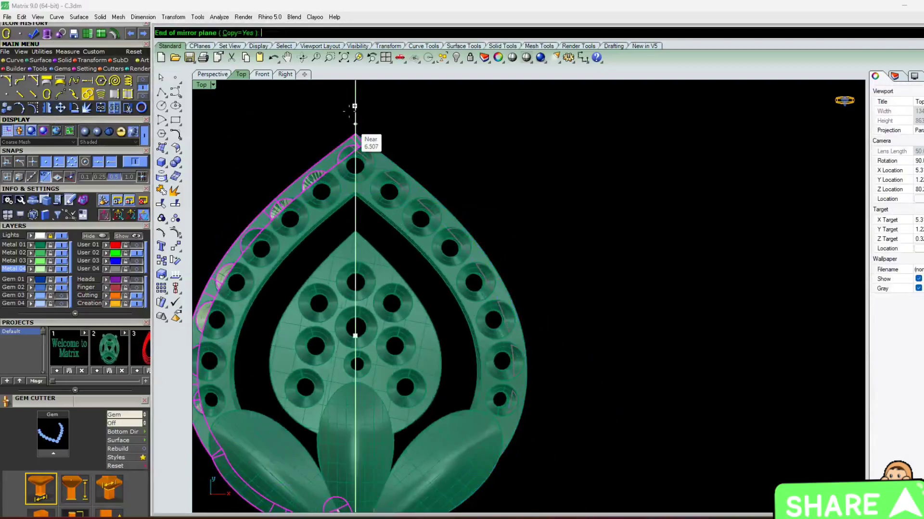
pyautogui.click(360, 140)
pyautogui.click(202, 75)
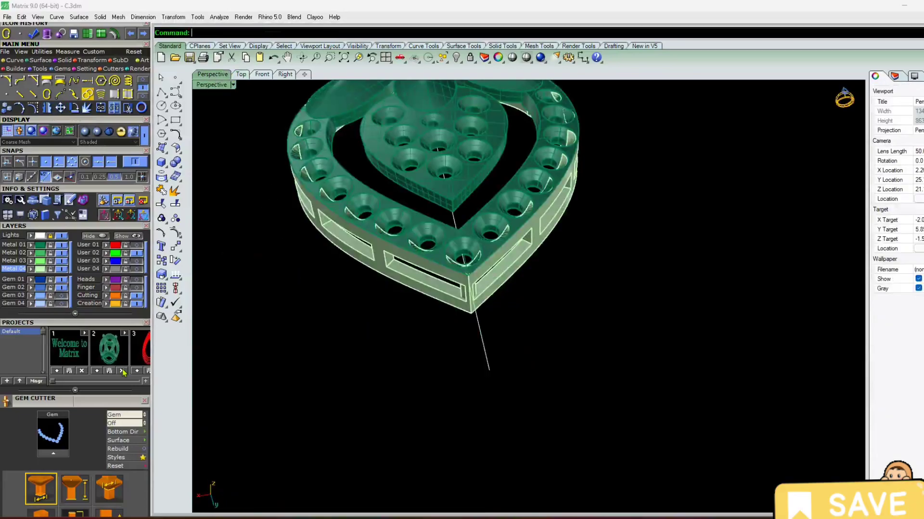
# Step: Hide the Metal 01 layer and extrude the centre line into a vertical cutting plane through the gallery
pyautogui.click(61, 245)
pyautogui.scroll(7, 474, 305)
pyautogui.moveTo(466, 294); pyautogui.dragTo(469, 254, button='right')
pyautogui.scroll(4, 440, 349)
pyautogui.click(513, 241)
pyautogui.moveTo(522, 279); pyautogui.dragTo(575, 384, button='right')
pyautogui.click(569, 377)
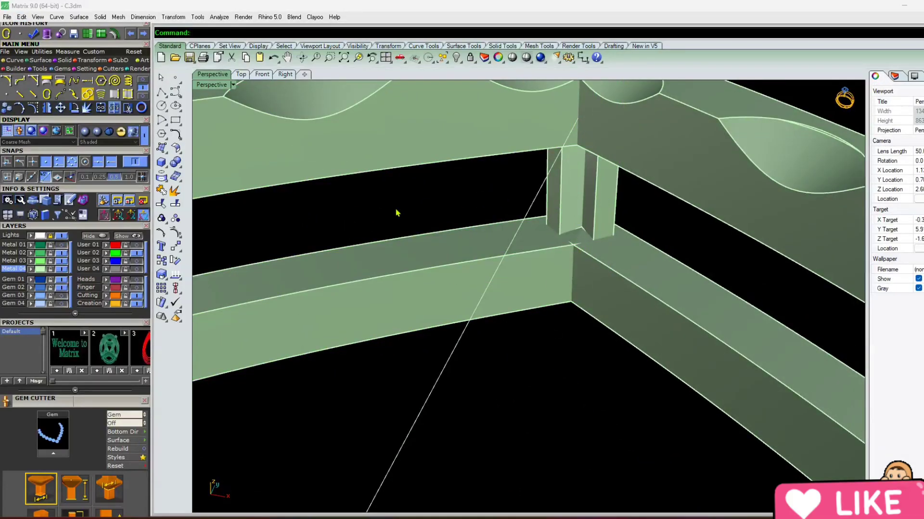
pyautogui.scroll(-10, 390, 213)
pyautogui.moveTo(412, 206); pyautogui.dragTo(393, 264)
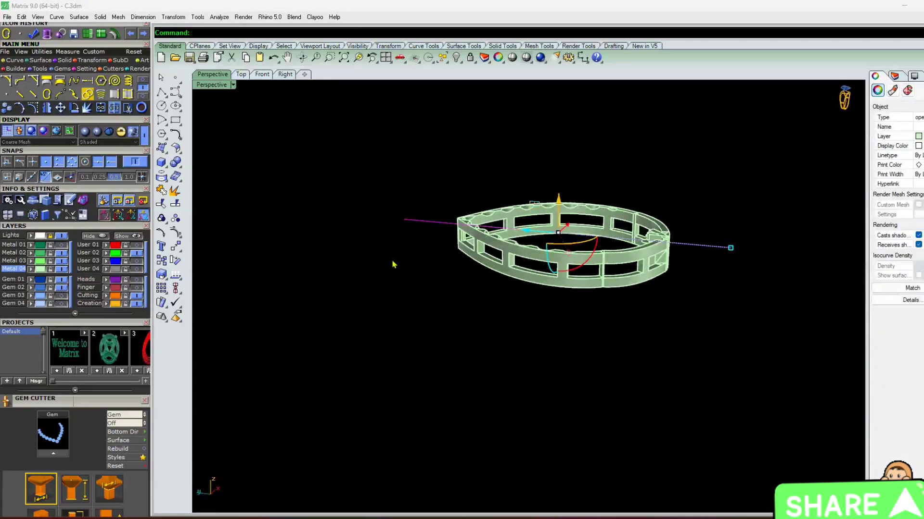
pyautogui.press('Return')
pyautogui.click(387, 326)
pyautogui.scroll(6, 486, 239)
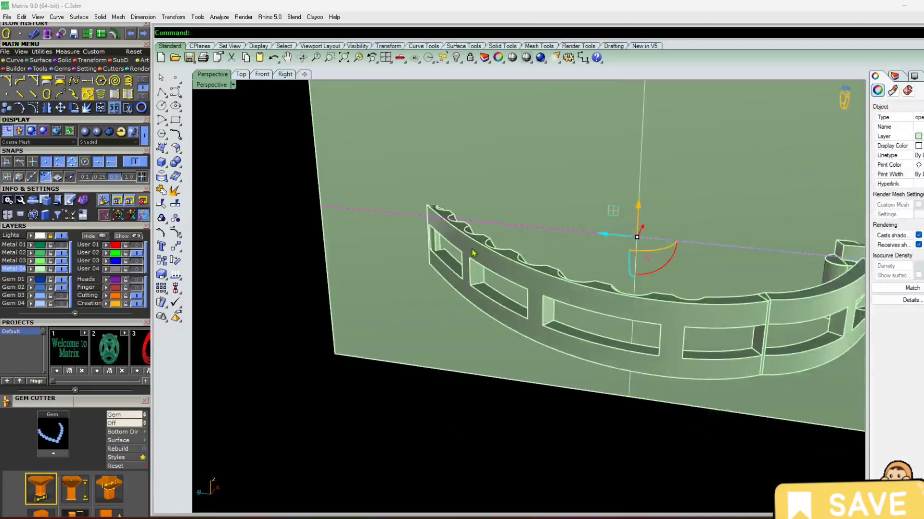
# Step: Split each of the two half walls with the vertical centre plane using a Boolean operation
pyautogui.scroll(-5, 408, 316)
pyautogui.moveTo(407, 316); pyautogui.dragTo(497, 346, button='right')
pyautogui.click(497, 346)
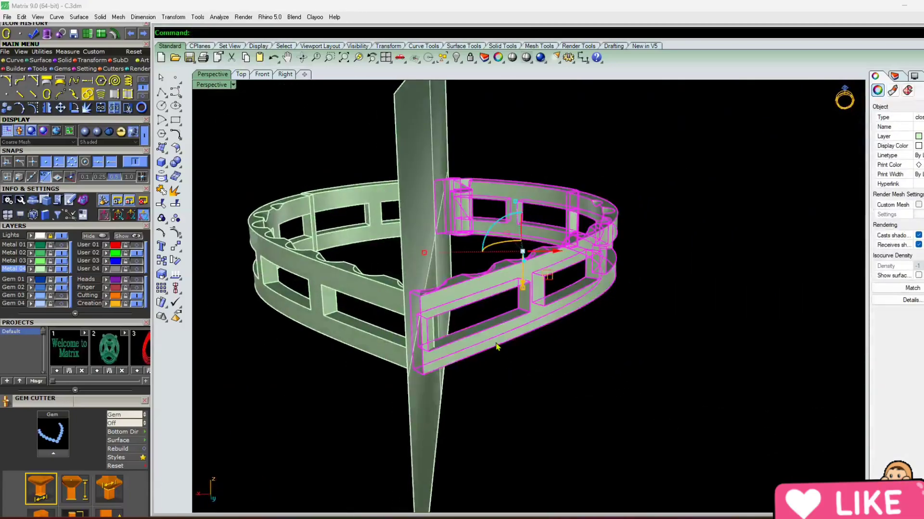
pyautogui.write('B')
pyautogui.press('Return')
pyautogui.click(416, 221)
pyautogui.press('Return')
pyautogui.click(360, 337)
pyautogui.press('Return')
pyautogui.click(416, 208)
pyautogui.press('Return')
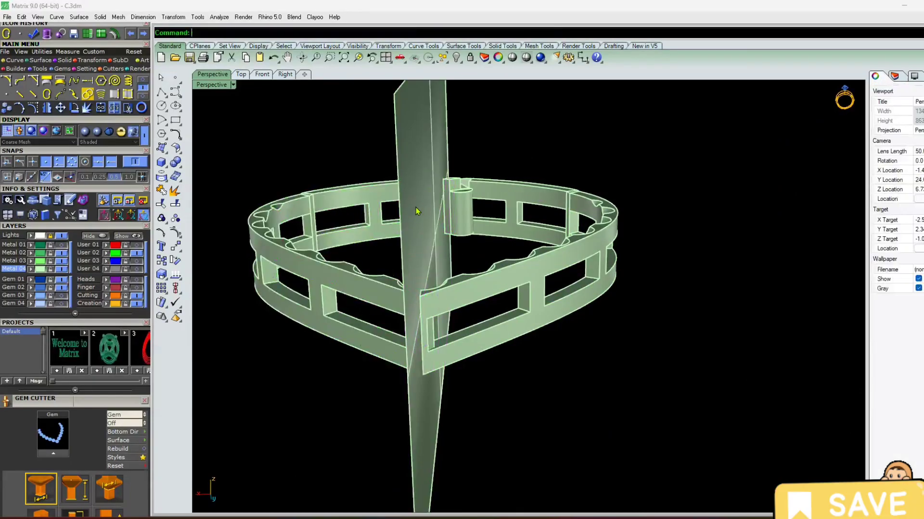
# Step: Delete the cutting plane and assign the two main half walls to the Metal 01 layer
pyautogui.click(433, 396)
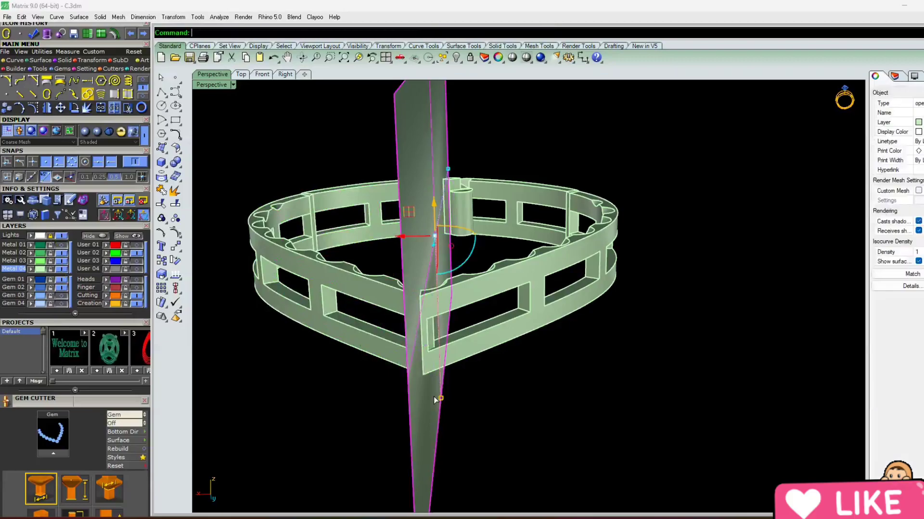
pyautogui.press('Delete')
pyautogui.moveTo(423, 241); pyautogui.dragTo(417, 265, button='right')
pyautogui.scroll(4, 417, 264)
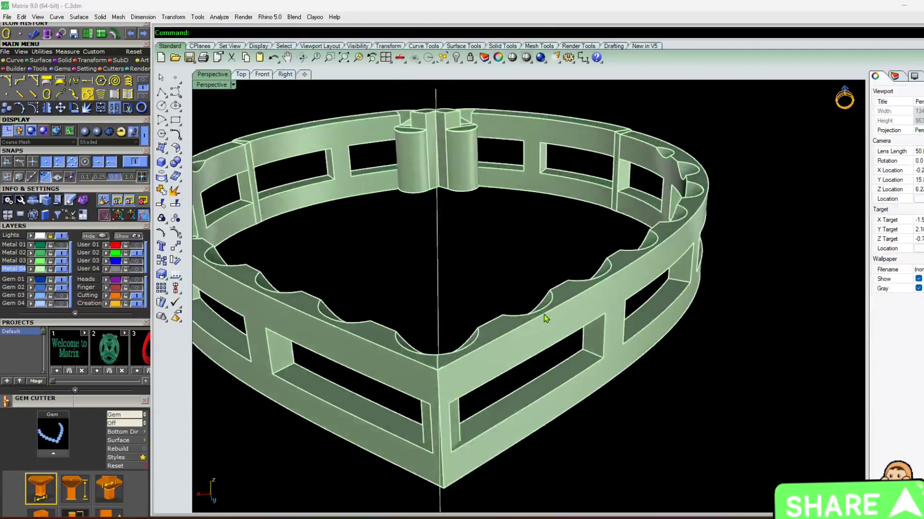
pyautogui.scroll(-6, 538, 324)
pyautogui.click(526, 330)
pyautogui.keyDown('shift'); pyautogui.click(446, 359); pyautogui.keyUp('shift')
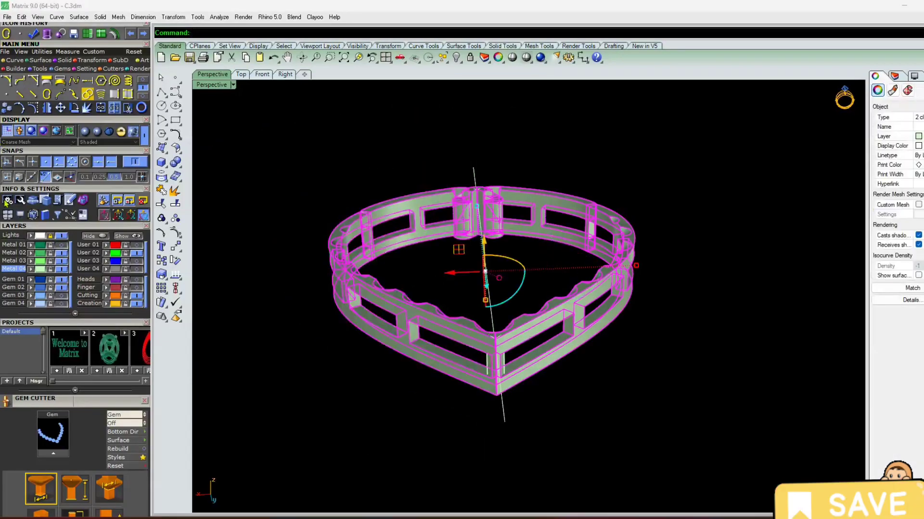
pyautogui.click(30, 246)
# Step: Delete the split-off wall pieces together with the centre line, and show the Metal 01 layer
pyautogui.press('Escape')
pyautogui.moveTo(475, 213); pyautogui.dragTo(550, 171, button='right')
pyautogui.moveTo(550, 171); pyautogui.dragTo(361, 397)
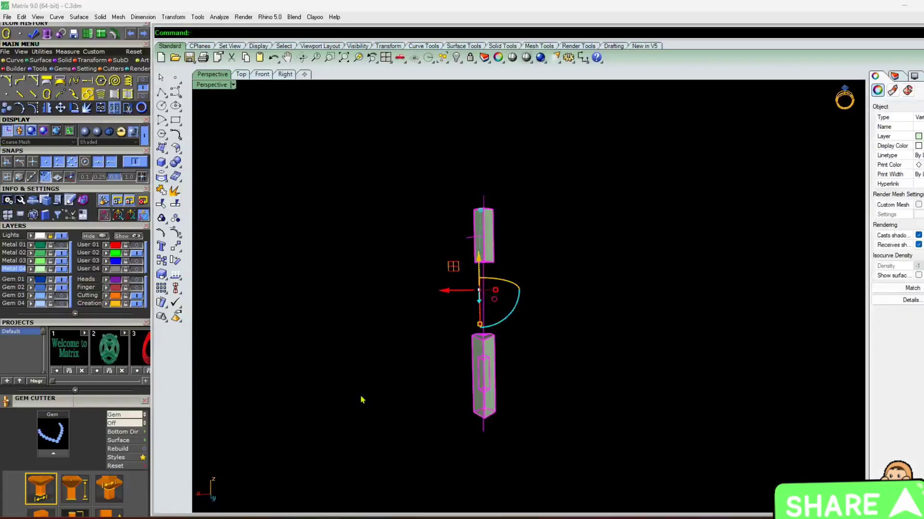
pyautogui.press('Delete')
pyautogui.click(60, 245)
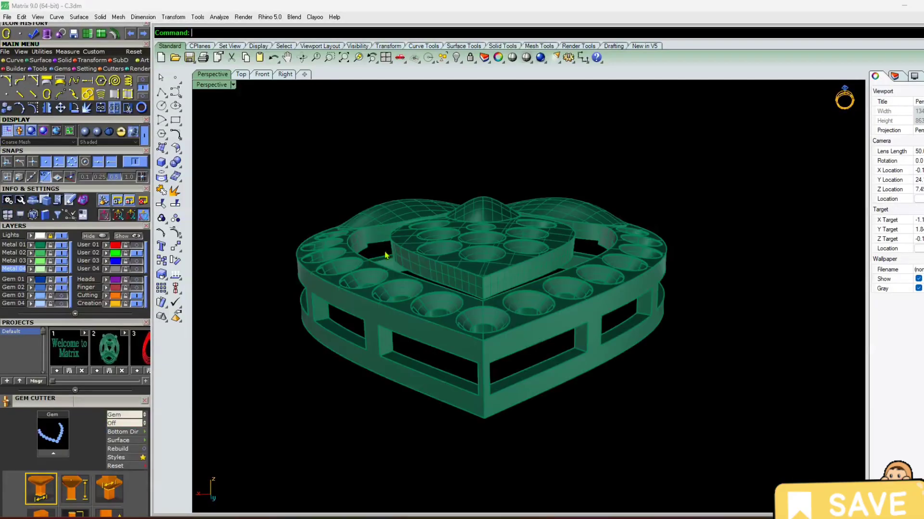
# Step: Inspect the gallery openings, the underside and the wall ends below the leaves from several angles
pyautogui.moveTo(459, 388); pyautogui.dragTo(414, 302, button='right')
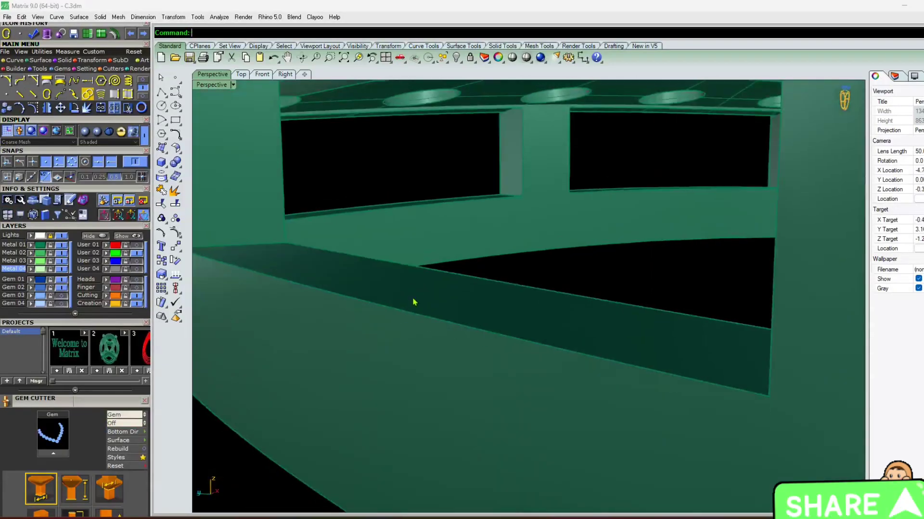
pyautogui.moveTo(409, 259); pyautogui.dragTo(385, 308, button='right')
pyautogui.click(62, 245)
pyautogui.click(62, 246)
pyautogui.moveTo(560, 409); pyautogui.dragTo(539, 307, button='right')
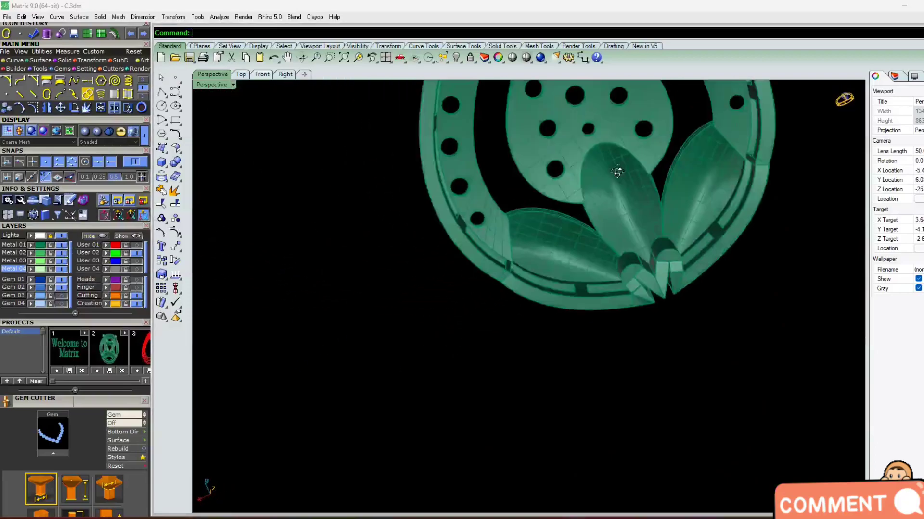
pyautogui.moveTo(618, 171); pyautogui.dragTo(620, 394, button='right')
pyautogui.click(620, 394)
pyautogui.keyDown('shift'); pyautogui.click(755, 352); pyautogui.keyUp('shift')
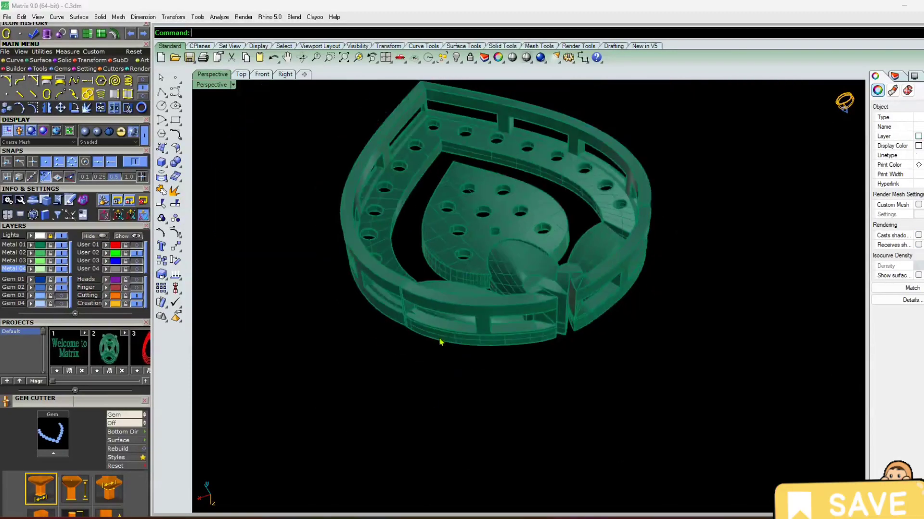
pyautogui.moveTo(386, 266); pyautogui.dragTo(414, 418, button='right')
pyautogui.scroll(-6, 457, 212)
pyautogui.moveTo(458, 212); pyautogui.dragTo(386, 329, button='right')
pyautogui.scroll(8, 394, 315)
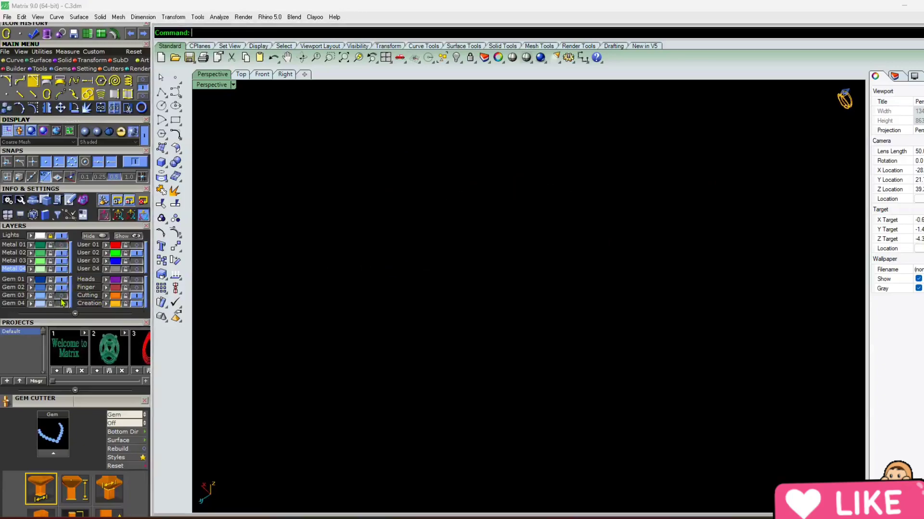
# Step: Show the Gem 04, Finger and User 01 layers and delete the leftover construction objects
pyautogui.click(62, 303)
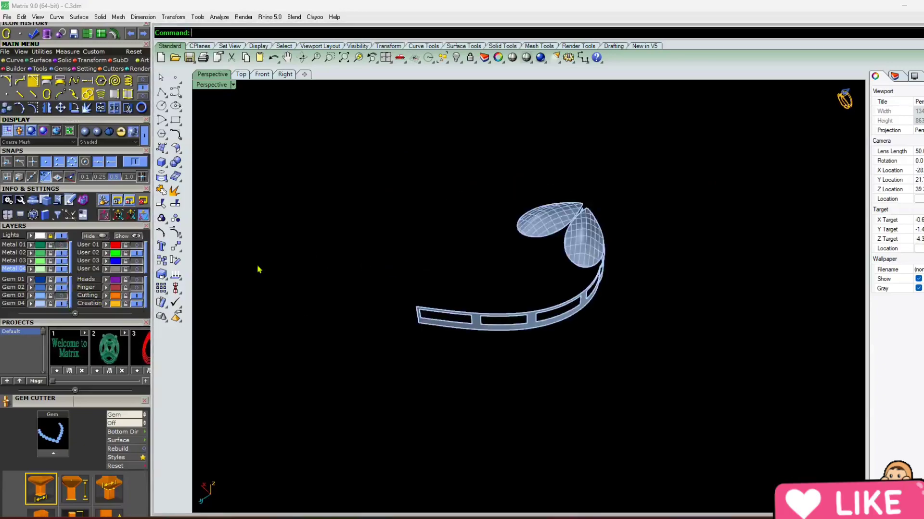
pyautogui.click(136, 288)
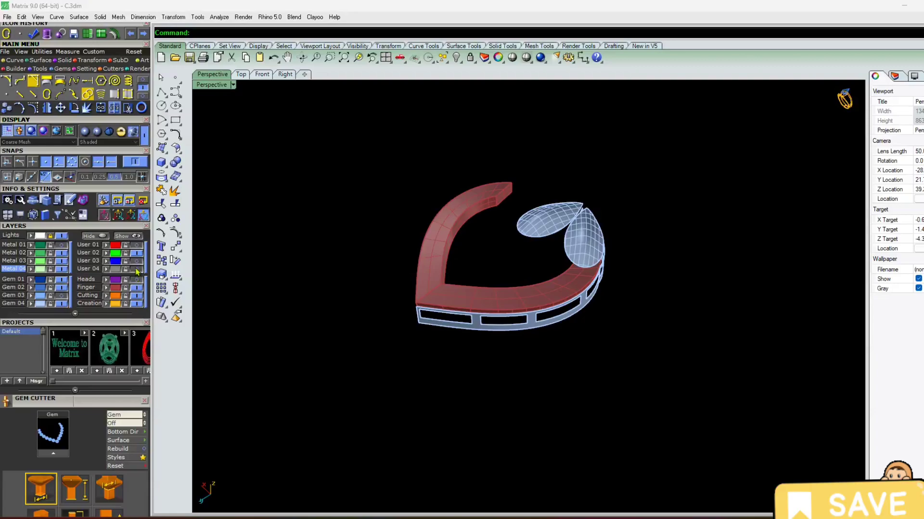
pyautogui.click(137, 244)
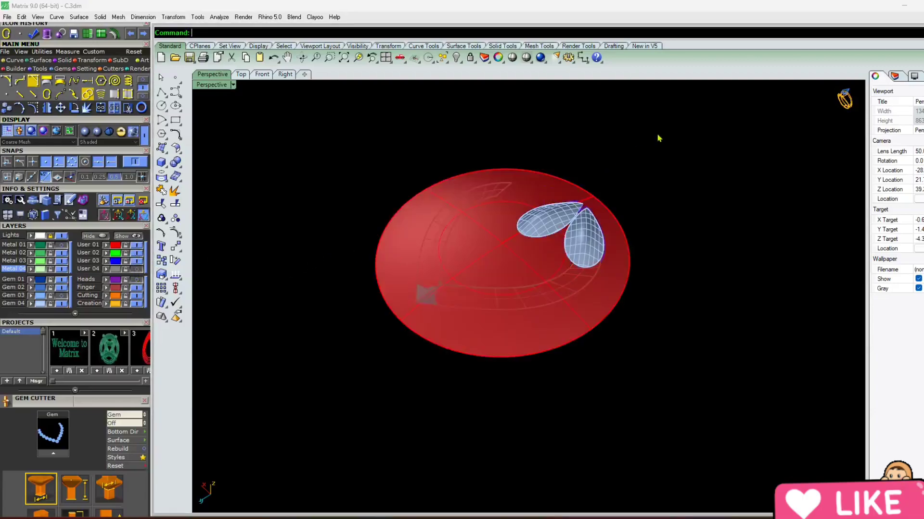
pyautogui.moveTo(658, 138); pyautogui.dragTo(367, 331)
pyautogui.press('Delete')
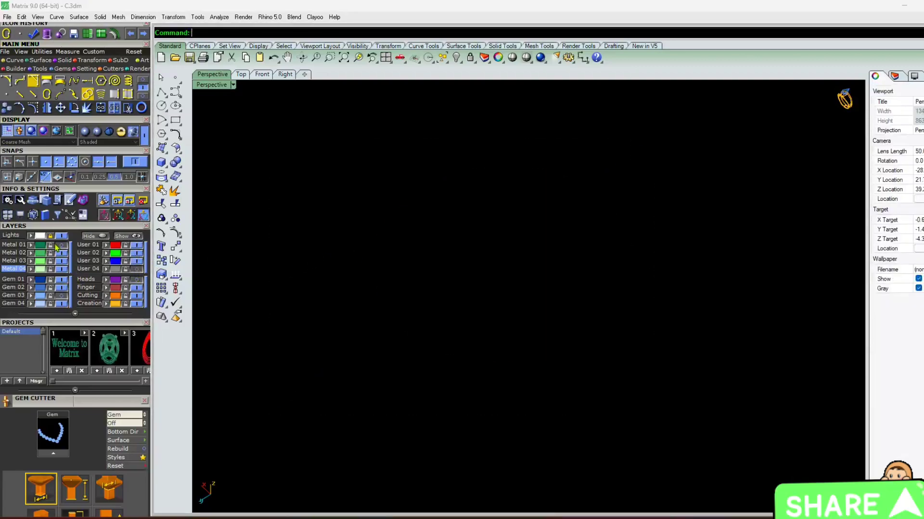
# Step: Show the Metal 01 body together with its stones and prongs
pyautogui.click(61, 245)
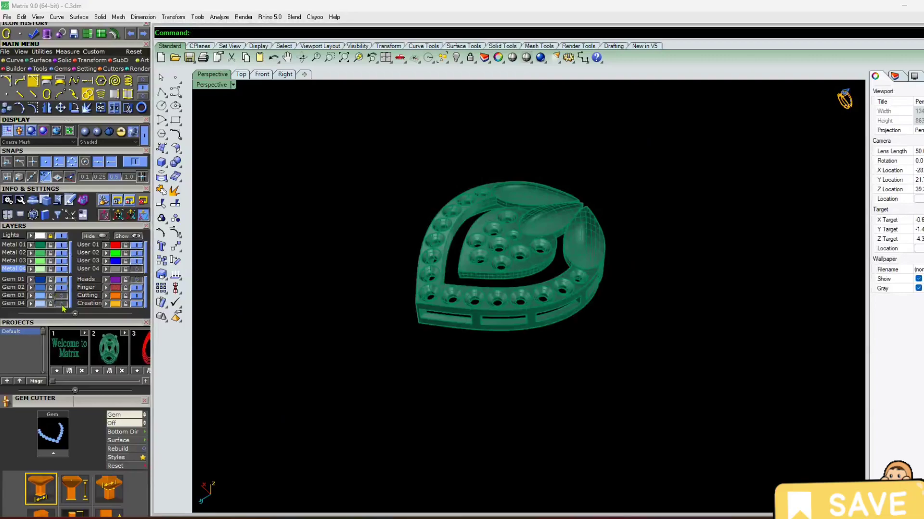
pyautogui.click(61, 304)
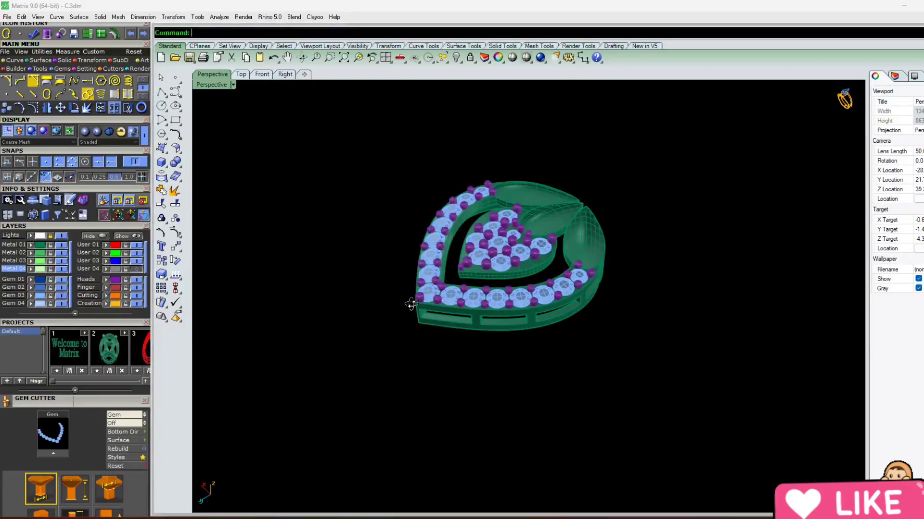
# Step: Inspect the assembled piece all around, including the gallery openings, the wall ends and the stone seats underneath
pyautogui.moveTo(411, 304); pyautogui.dragTo(404, 277, button='right')
pyautogui.moveTo(688, 143); pyautogui.dragTo(368, 337)
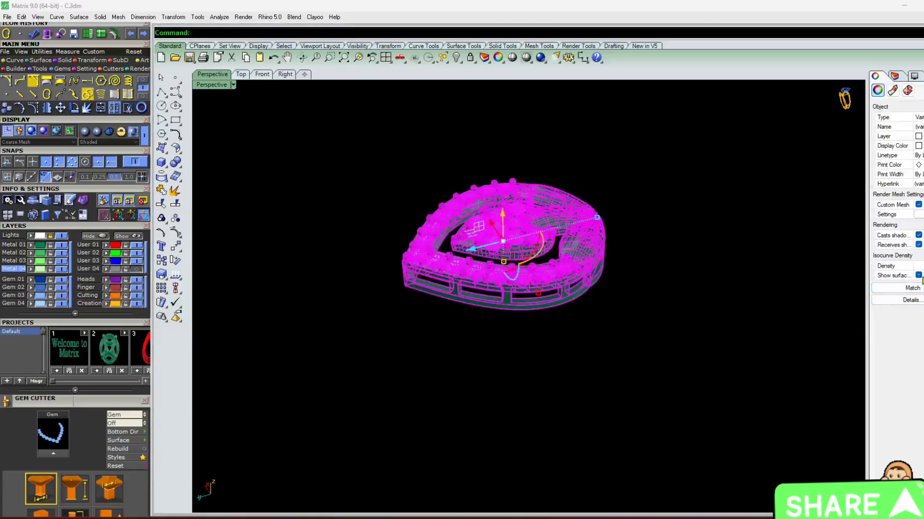
pyautogui.click(500, 398)
pyautogui.scroll(3, 481, 239)
pyautogui.moveTo(331, 360); pyautogui.dragTo(418, 367, button='right')
pyautogui.scroll(-4, 419, 367)
pyautogui.scroll(8, 418, 367)
pyautogui.moveTo(388, 328); pyautogui.dragTo(471, 366, button='right')
pyautogui.scroll(5, 513, 233)
pyautogui.scroll(-6, 514, 232)
pyautogui.scroll(7, 470, 365)
pyautogui.scroll(-7, 472, 371)
pyautogui.moveTo(479, 417); pyautogui.dragTo(418, 248, button='right')
pyautogui.scroll(5, 418, 248)
pyautogui.scroll(-3, 396, 301)
pyautogui.moveTo(397, 300); pyautogui.dragTo(579, 404, button='right')
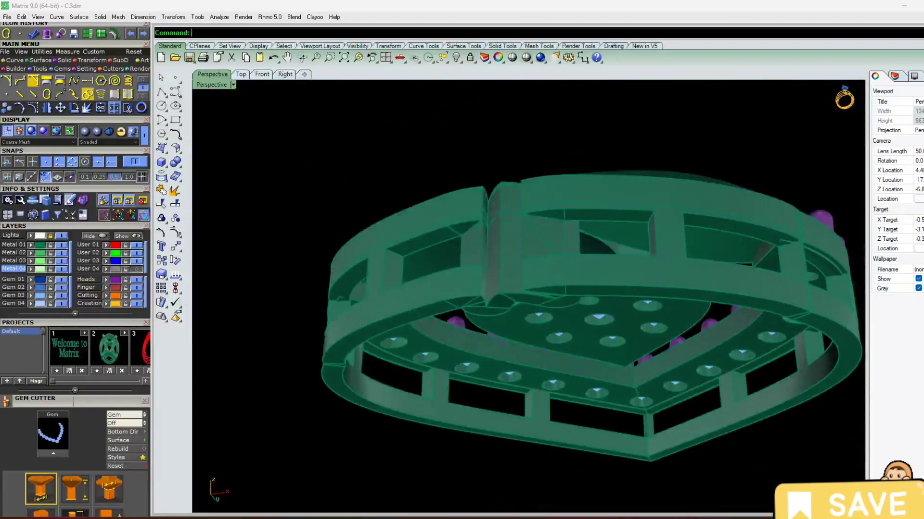
# Step: Examine the underside closely where the three leaves meet the ends of the gallery wall
pyautogui.scroll(4, 665, 216)
pyautogui.moveTo(519, 346); pyautogui.dragTo(592, 298, button='right')
pyautogui.scroll(-4, 665, 216)
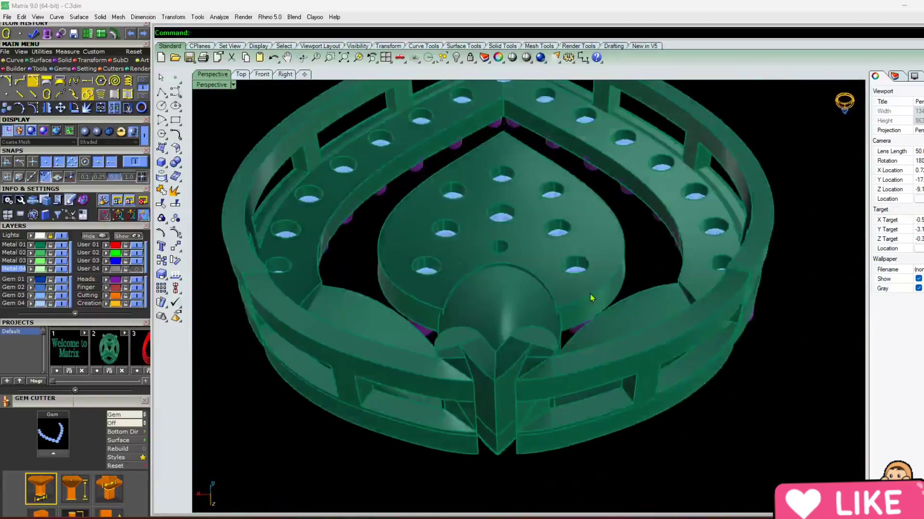
pyautogui.scroll(5, 592, 298)
pyautogui.scroll(-5, 512, 220)
pyautogui.scroll(4, 493, 346)
pyautogui.moveTo(512, 220); pyautogui.dragTo(510, 316, button='right')
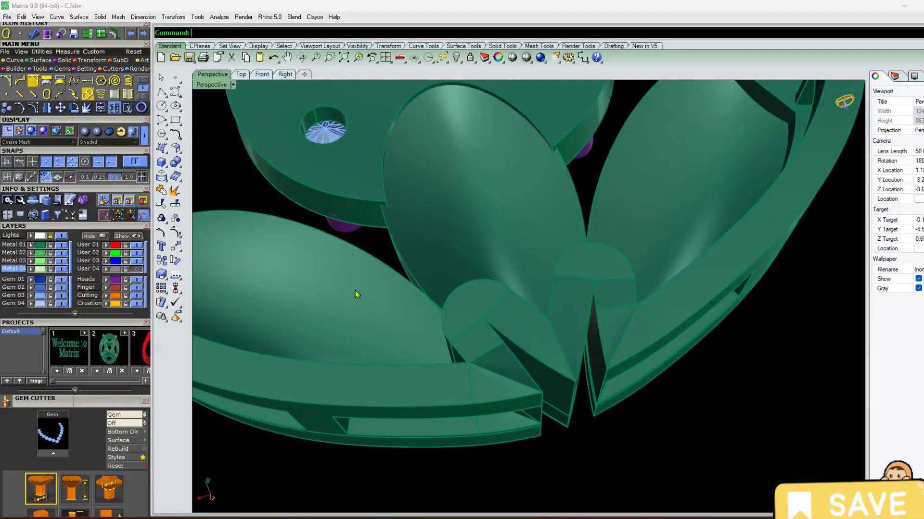
pyautogui.moveTo(357, 291); pyautogui.dragTo(472, 249, button='right')
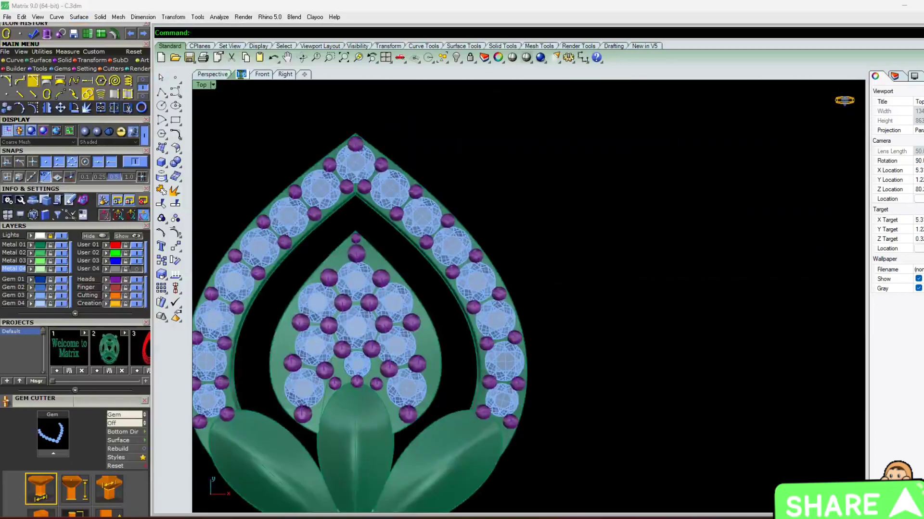
# Step: Set the Top view to Plastic shading and review the piece from above and at an angle
pyautogui.click(98, 132)
pyautogui.scroll(4, 440, 226)
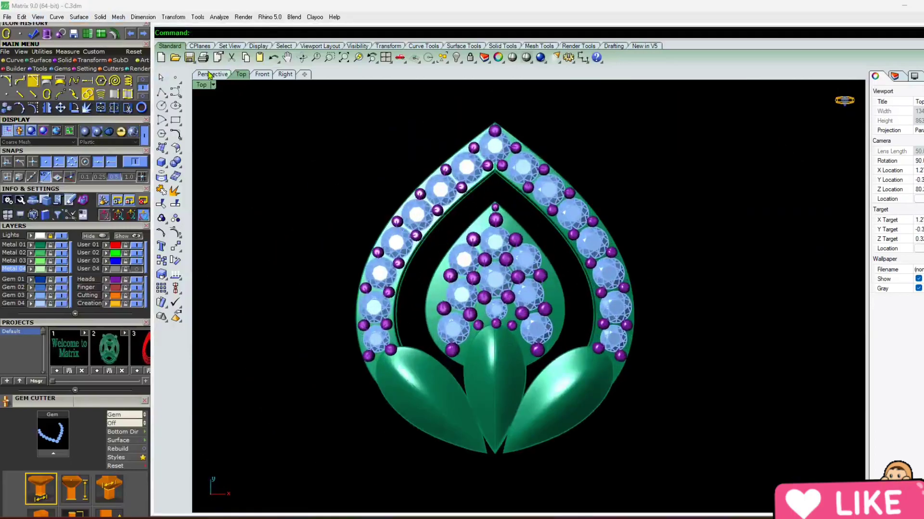
pyautogui.click(210, 75)
pyautogui.moveTo(457, 380)
pyautogui.mouseDown(button='right')
pyautogui.moveTo(396, 374)
pyautogui.moveTo(528, 330)
pyautogui.moveTo(690, 250)
pyautogui.moveTo(437, 386)
pyautogui.moveTo(596, 376)
pyautogui.moveTo(512, 331)
pyautogui.moveTo(545, 322)
pyautogui.moveTo(509, 346)
pyautogui.mouseUp(button='right')
pyautogui.scroll(-5, 396, 373)
pyautogui.scroll(3, 527, 338)
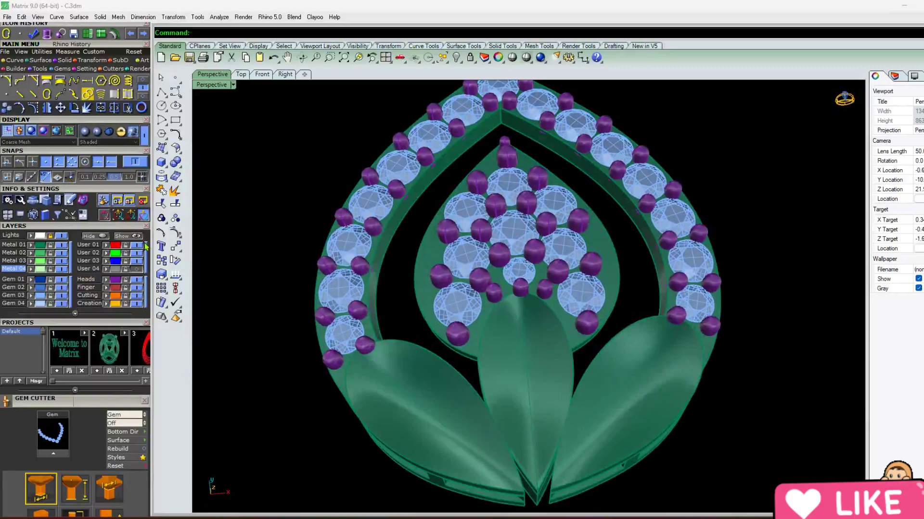
# Step: Show the User 04 layer to compare the reference sketch with the piece in the Top view
pyautogui.click(139, 279)
pyautogui.scroll(-5, 404, 169)
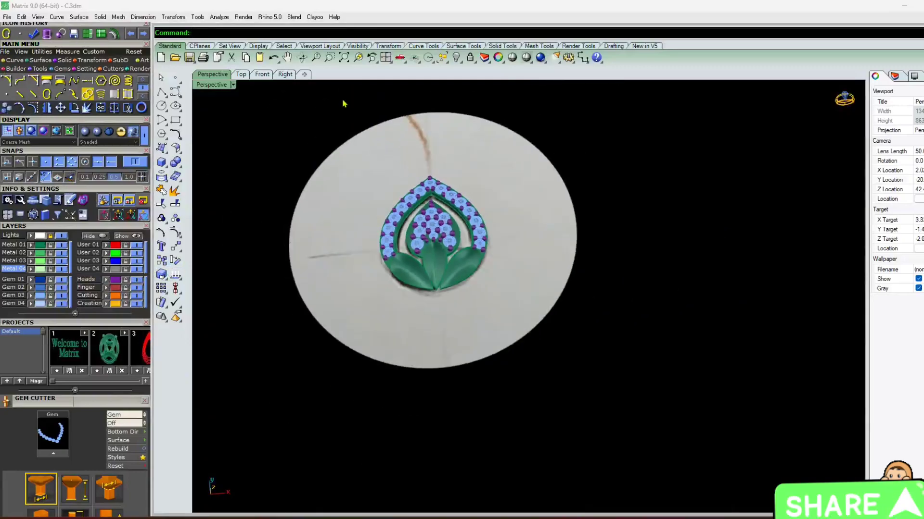
pyautogui.click(241, 77)
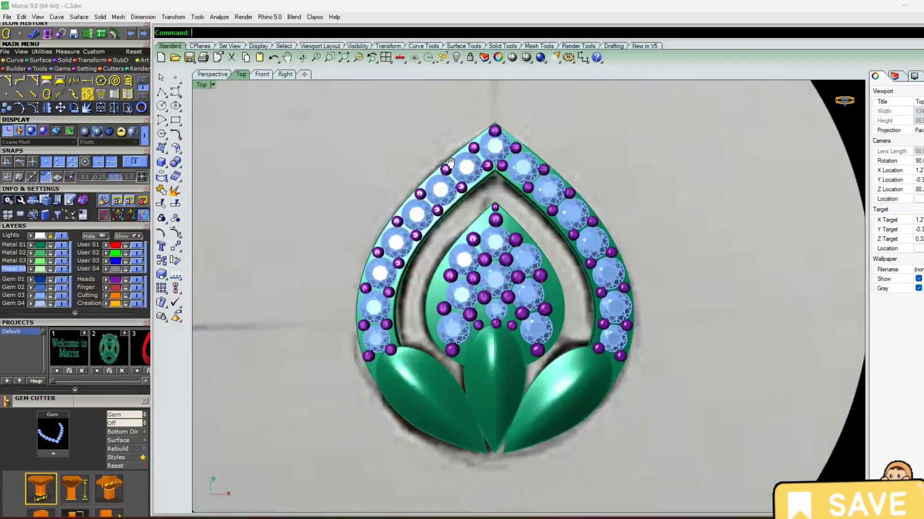
# Step: Unlock the reference picture and move it clear of the piece for a side-by-side comparison
pyautogui.click(358, 58)
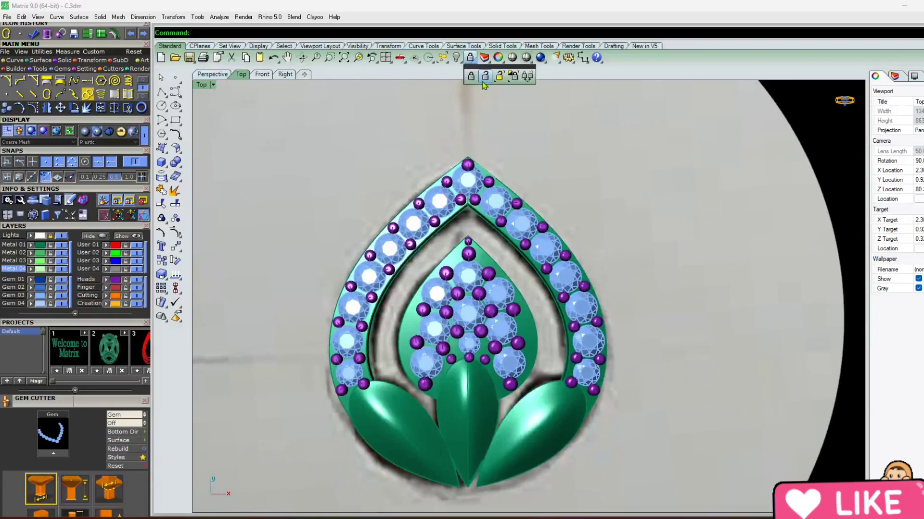
pyautogui.scroll(-5, 461, 123)
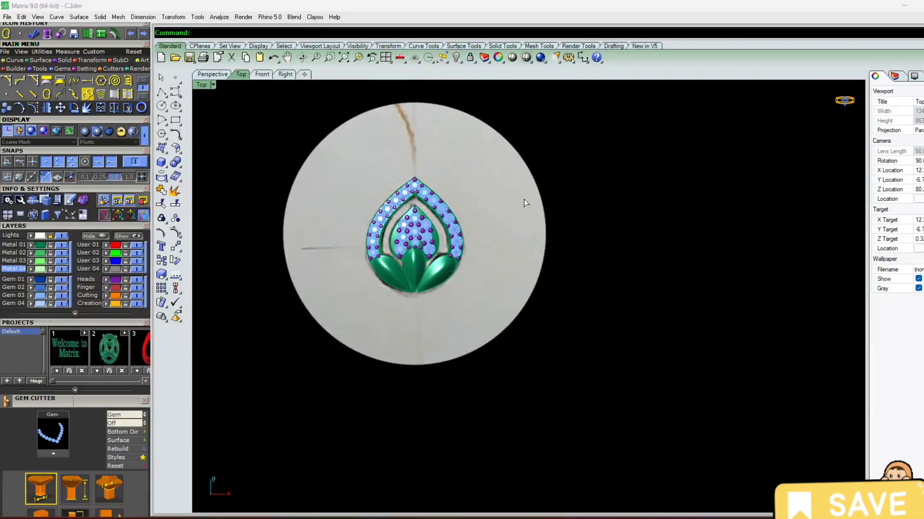
pyautogui.click(463, 229)
pyautogui.moveTo(443, 236); pyautogui.dragTo(555, 234)
pyautogui.press('Escape')
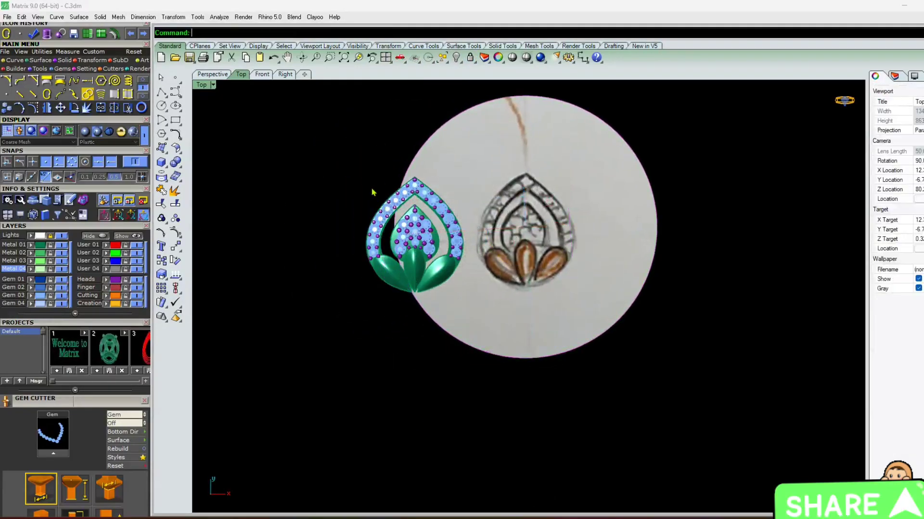
pyautogui.click(524, 216)
pyautogui.moveTo(561, 226); pyautogui.dragTo(660, 230)
pyautogui.scroll(2, 489, 263)
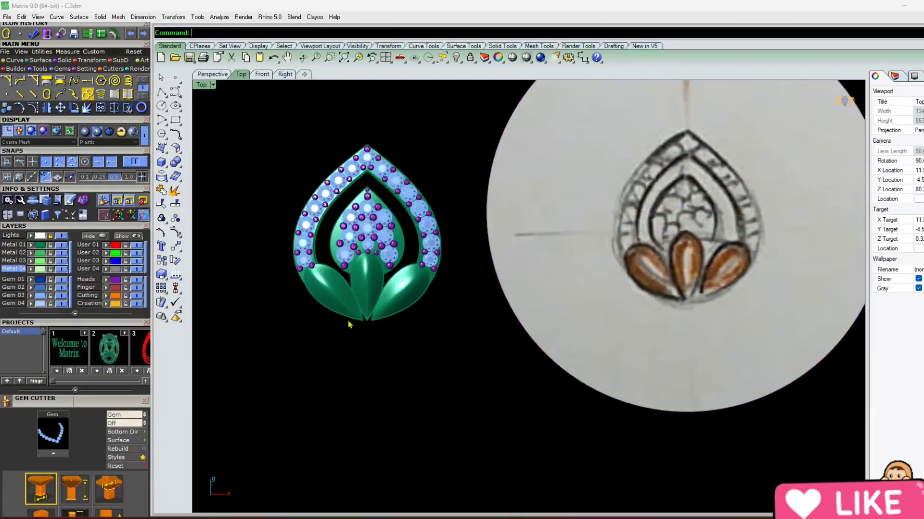
# Step: Delete the middle leaf to expose the area beneath it
pyautogui.click(225, 78)
pyautogui.moveTo(362, 258)
pyautogui.mouseDown(button='right')
pyautogui.moveTo(486, 287)
pyautogui.moveTo(521, 231)
pyautogui.moveTo(447, 350)
pyautogui.moveTo(486, 341)
pyautogui.mouseUp(button='right')
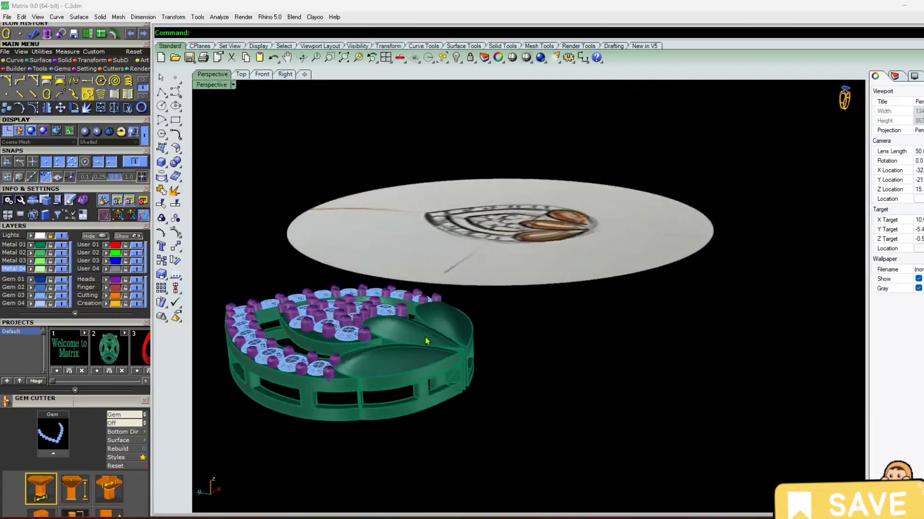
pyautogui.scroll(4, 427, 341)
pyautogui.click(436, 322)
pyautogui.click(541, 325)
pyautogui.moveTo(542, 327); pyautogui.dragTo(612, 254, button='right')
pyautogui.scroll(-6, 612, 254)
pyautogui.scroll(5, 455, 285)
pyautogui.click(440, 266)
pyautogui.press('Delete')
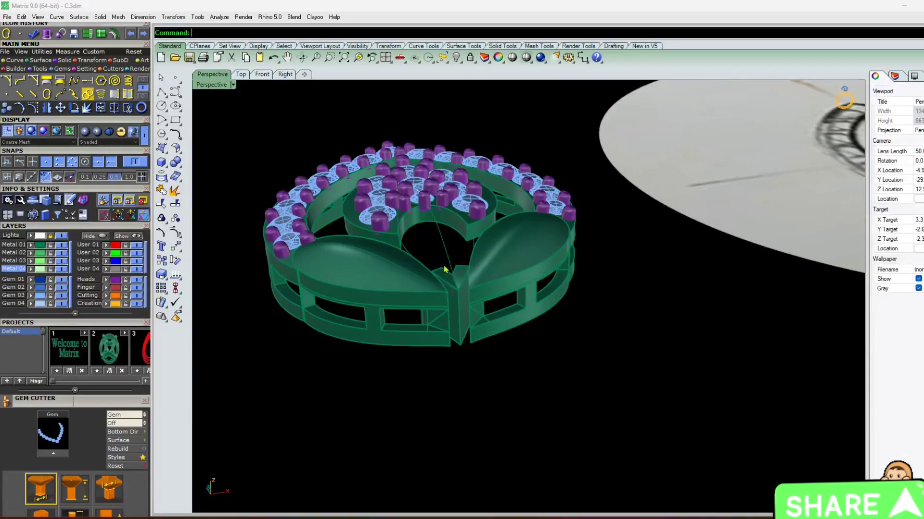
# Step: Inspect the opening left by the middle leaf and undo its deletion
pyautogui.moveTo(441, 267); pyautogui.dragTo(410, 356, button='right')
pyautogui.scroll(5, 441, 263)
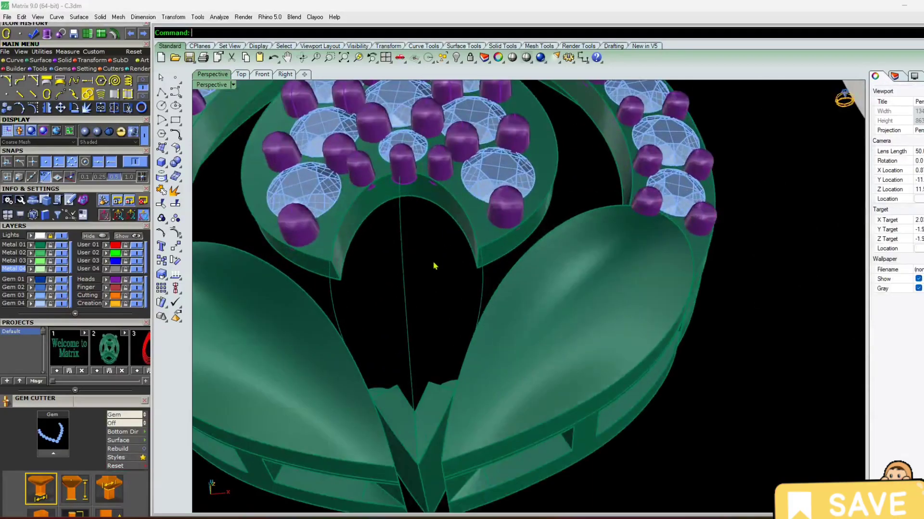
pyautogui.scroll(-5, 401, 304)
pyautogui.moveTo(401, 304); pyautogui.dragTo(398, 243, button='right')
pyautogui.scroll(5, 398, 248)
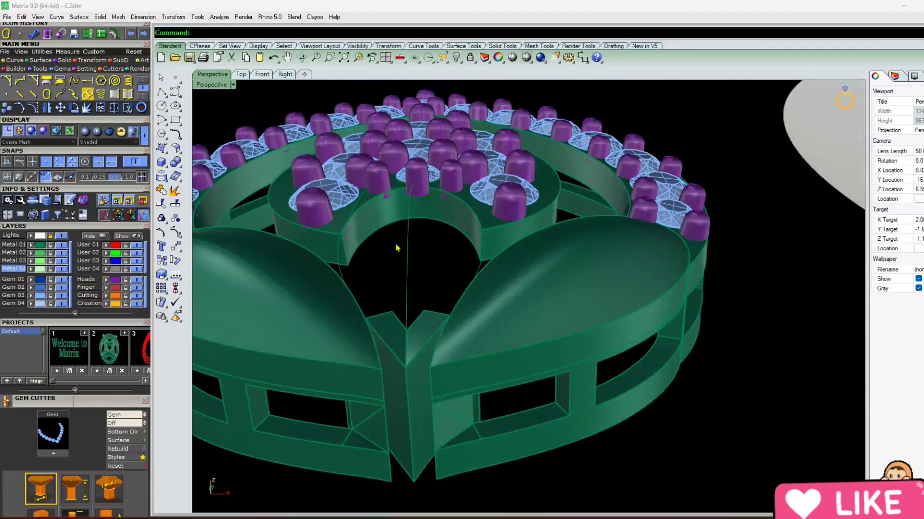
pyautogui.hotkey('ctrl', 'z')
pyautogui.press('Escape')
# Step: Review the complete piece from the pointed end and from the leaf side
pyautogui.scroll(-5, 397, 247)
pyautogui.moveTo(383, 295); pyautogui.dragTo(399, 264, button='right')
pyautogui.scroll(5, 399, 266)
pyautogui.click(388, 377)
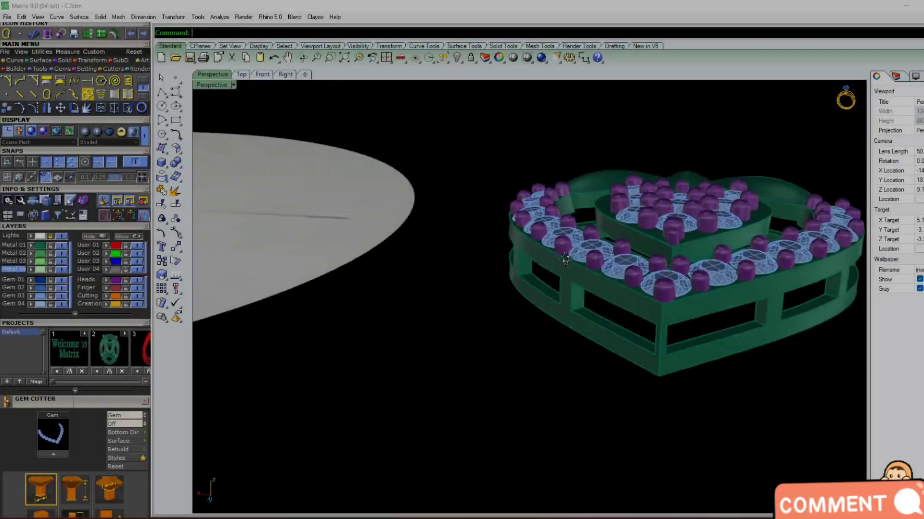
pyautogui.moveTo(568, 258); pyautogui.dragTo(410, 295, button='right')
pyautogui.scroll(-5, 472, 237)
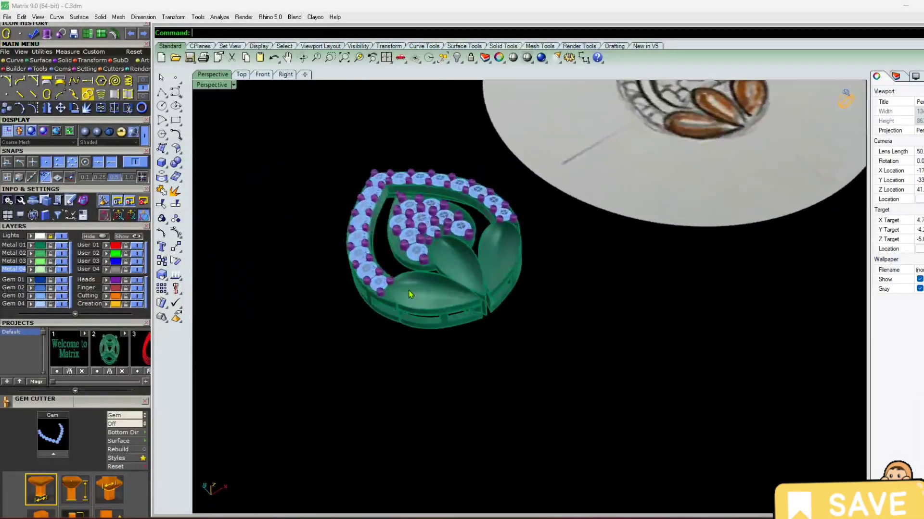
pyautogui.scroll(5, 410, 294)
# Step: Lock the reference picture in the Top view and hide the User 04 layer
pyautogui.click(241, 74)
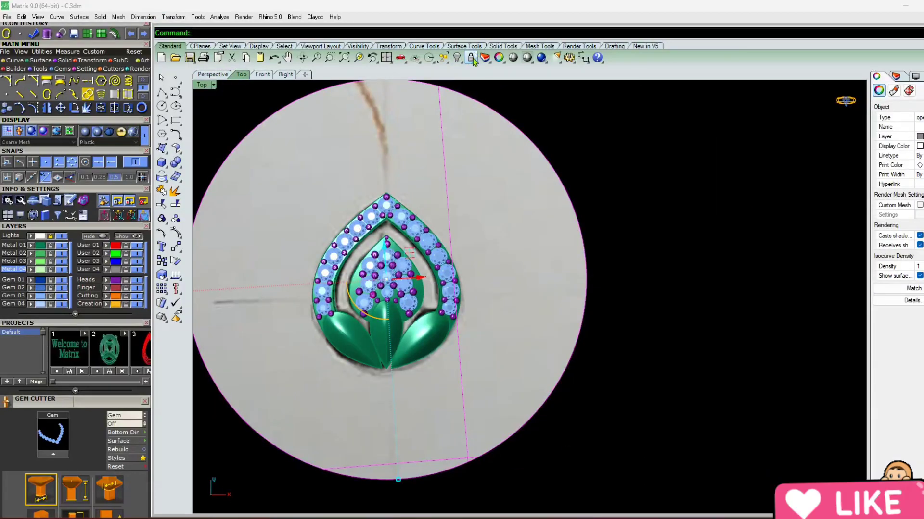
pyautogui.click(471, 58)
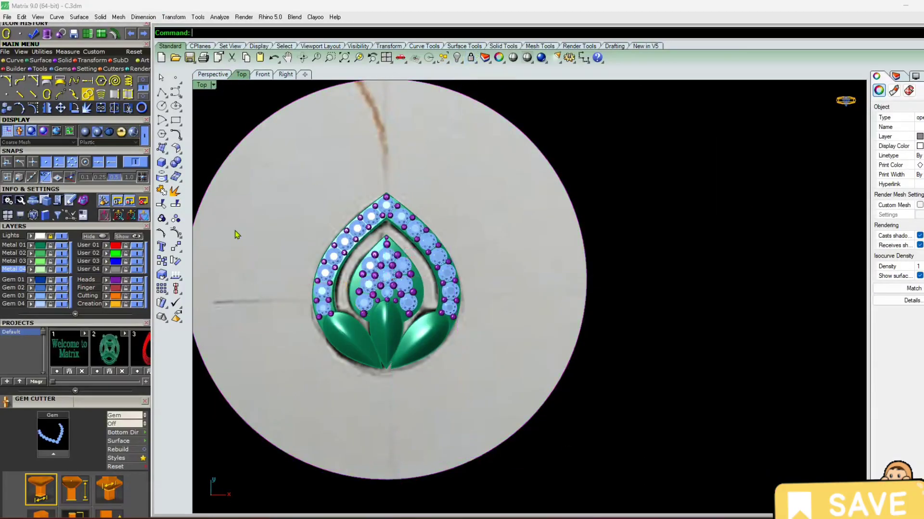
pyautogui.click(136, 269)
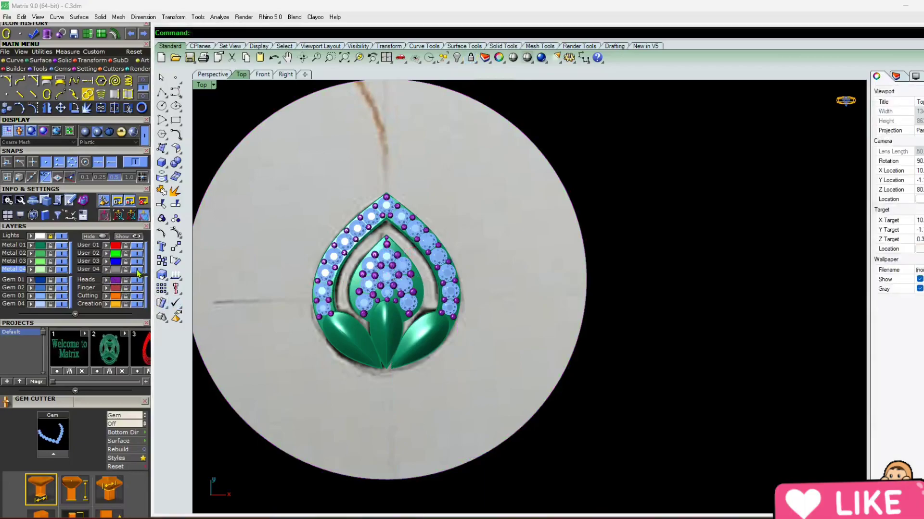
# Step: Display the construction grid in the Top view
pyautogui.moveTo(361, 171); pyautogui.dragTo(343, 168, button='right')
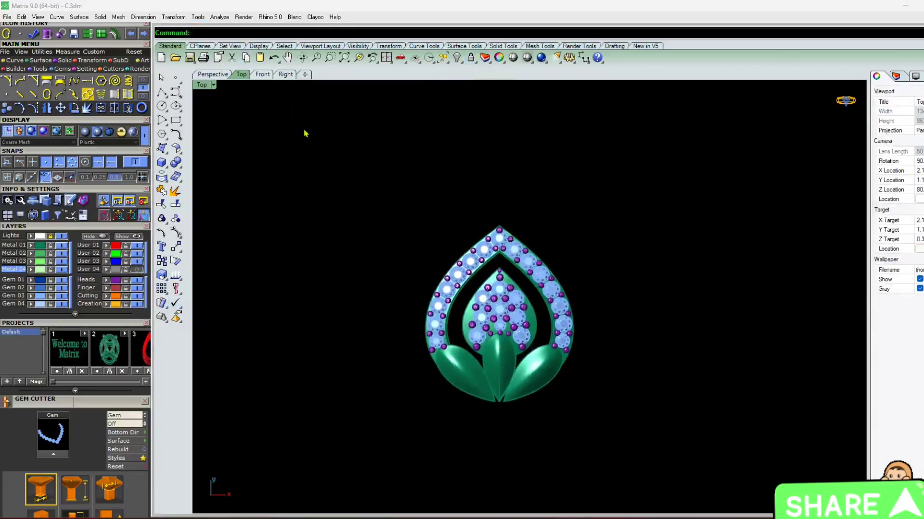
pyautogui.press('F7')
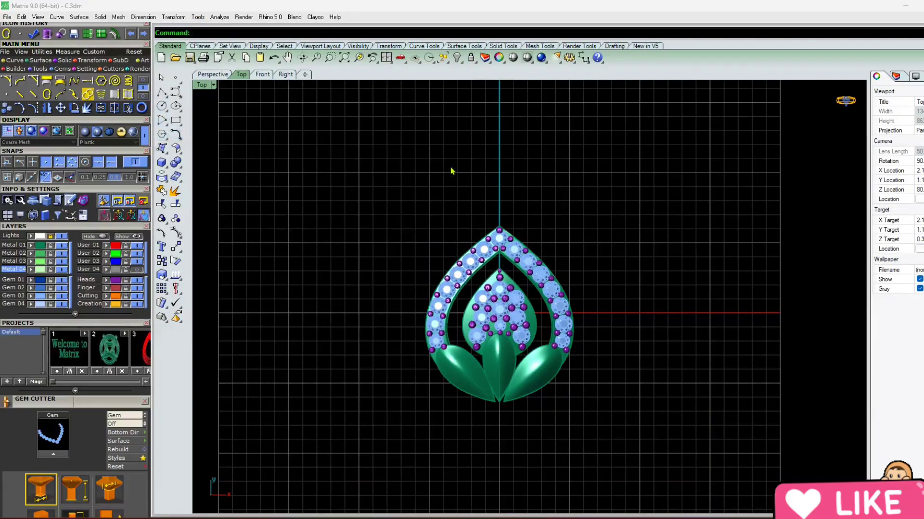
# Step: Try a circle about 12 mm in diameter centred on the vertical axis above the tip, and delete it
pyautogui.click(162, 108)
pyautogui.scroll(5, 509, 202)
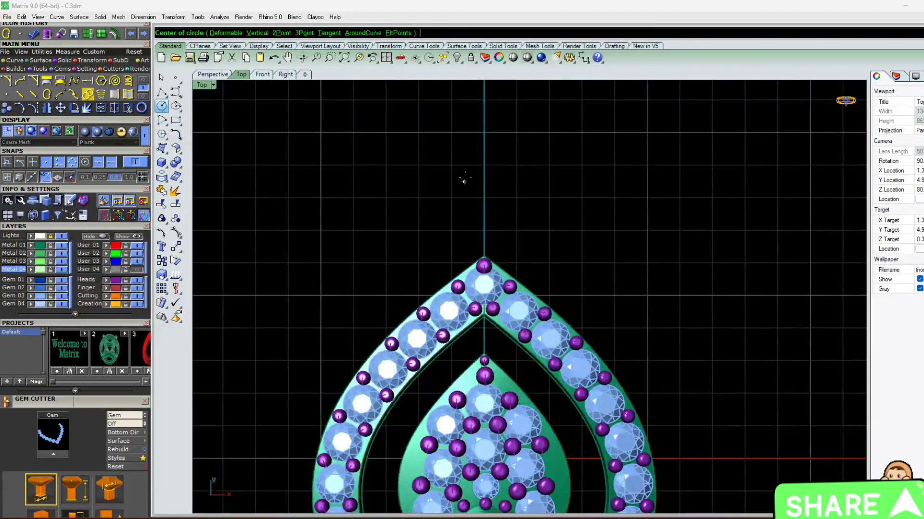
pyautogui.click(483, 133)
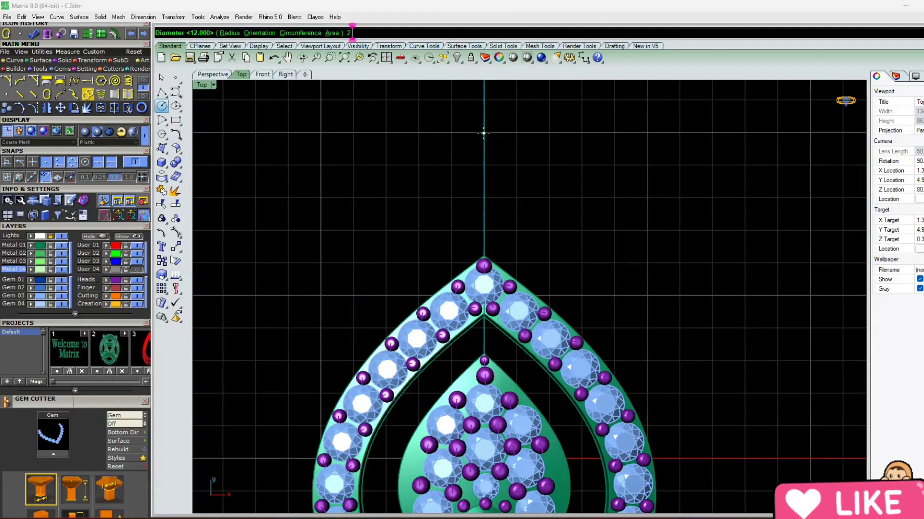
pyautogui.press('Return')
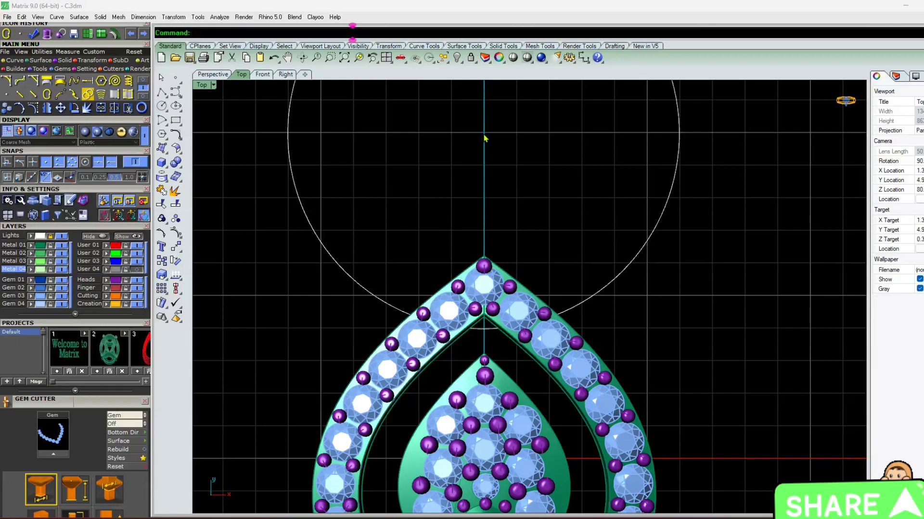
pyautogui.scroll(-5, 475, 160)
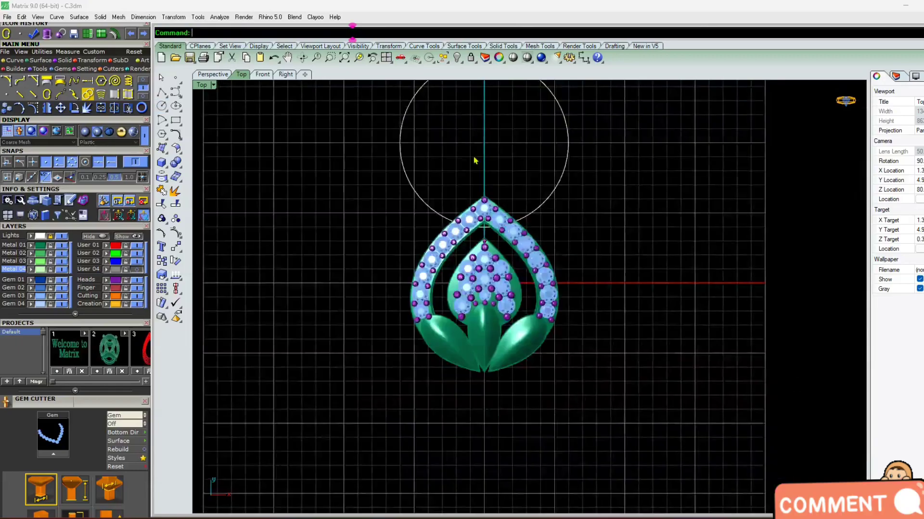
pyautogui.click(413, 189)
pyautogui.press('Delete')
# Step: Draw a small circle about 1.2 mm in diameter above the pointed tip of the piece
pyautogui.scroll(4, 412, 187)
pyautogui.press('Return')
pyautogui.click(549, 129)
pyautogui.write('2')
pyautogui.press('BackSpace')
pyautogui.press('Return')
pyautogui.scroll(8, 567, 122)
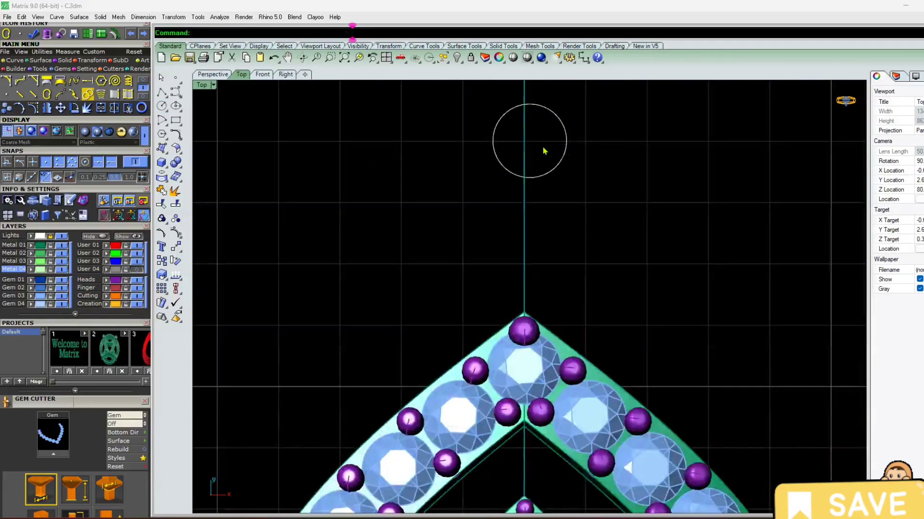
pyautogui.moveTo(554, 135); pyautogui.dragTo(529, 158, button='right')
# Step: Pipe the small circle with a radius of 0.2 mm to form a closed ring
pyautogui.click(474, 184)
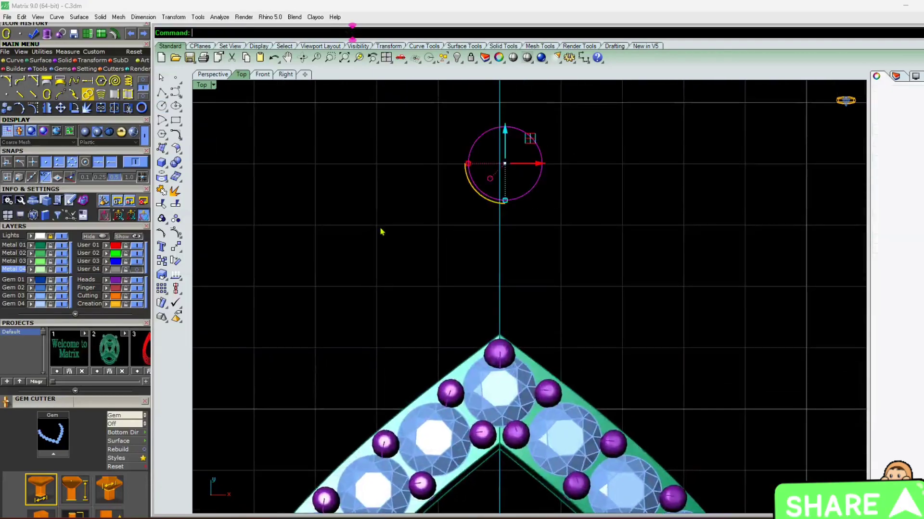
pyautogui.click(64, 62)
pyautogui.click(6, 94)
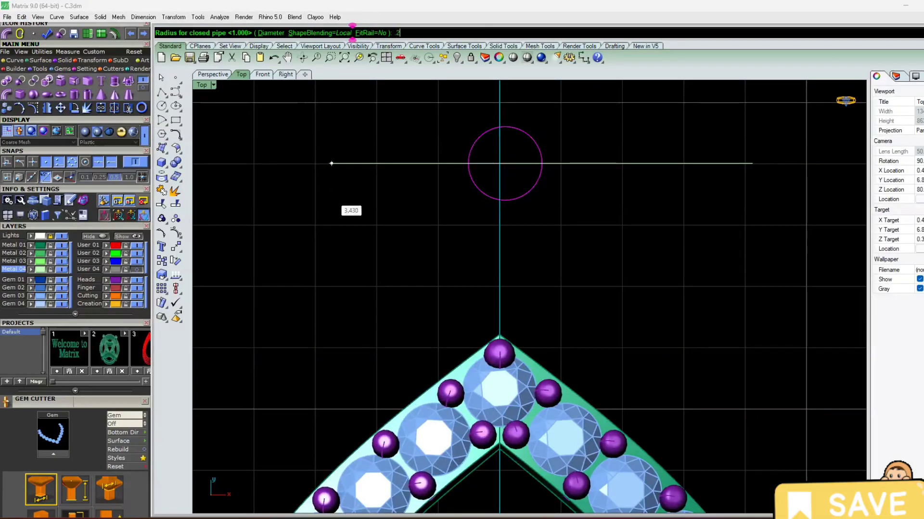
pyautogui.press('Return')
pyautogui.press('Return')
# Step: Move the piped ring down onto the pointed tip of the piece, centred on the vertical axis
pyautogui.scroll(-3, 506, 169)
pyautogui.click(510, 150)
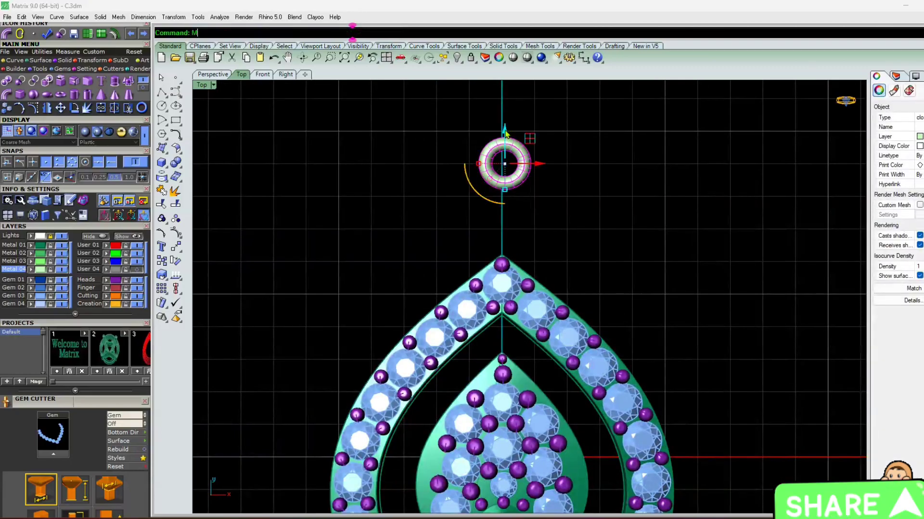
pyautogui.press('Return')
pyautogui.moveTo(504, 433); pyautogui.dragTo(481, 215)
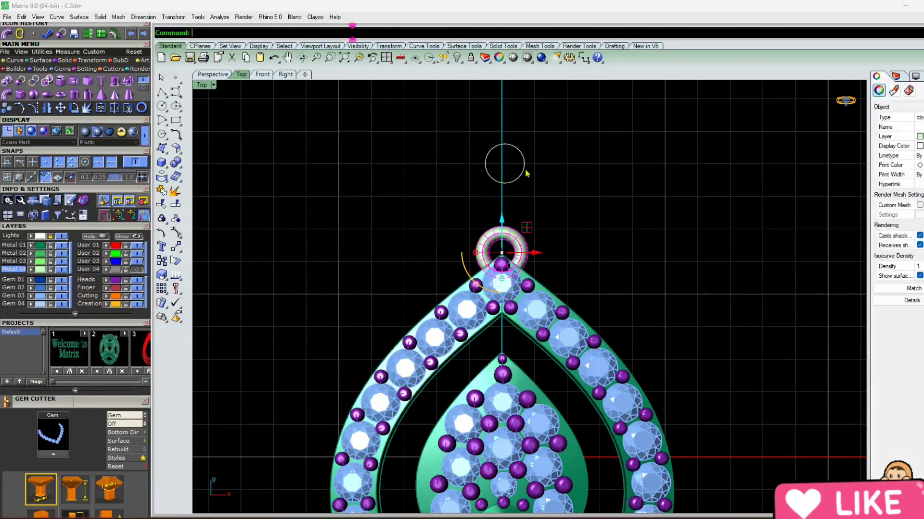
pyautogui.scroll(5, 495, 261)
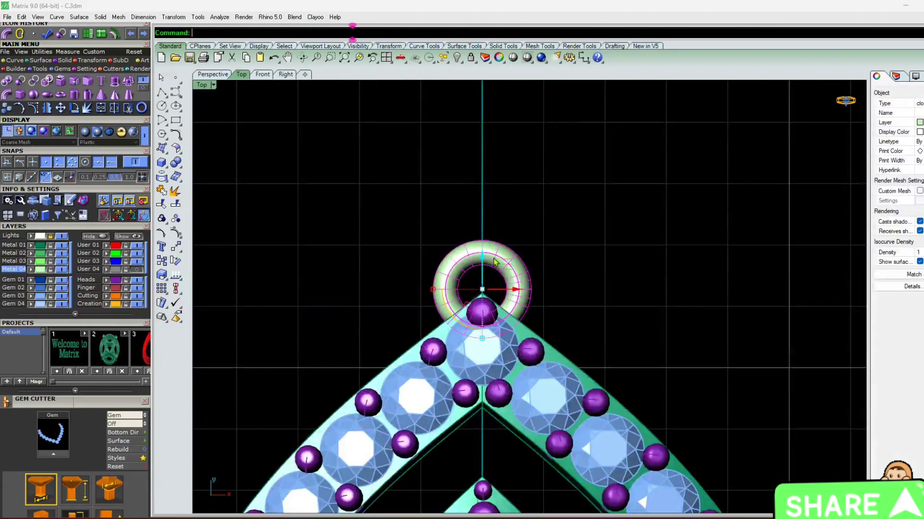
pyautogui.moveTo(484, 260); pyautogui.dragTo(483, 247)
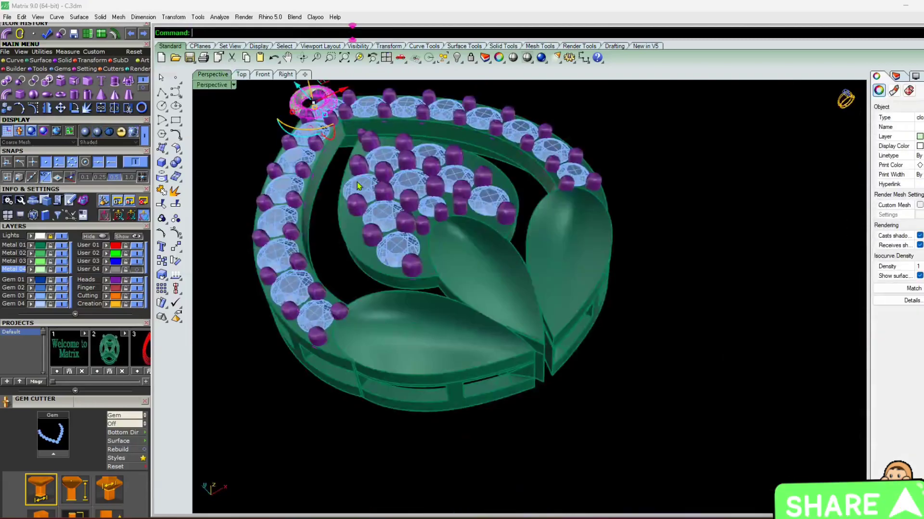
# Step: Lower the piped ring slightly so it meets the upper rail at the pointed tip
pyautogui.moveTo(529, 231)
pyautogui.mouseDown(button='right')
pyautogui.moveTo(544, 212)
pyautogui.moveTo(431, 297)
pyautogui.moveTo(423, 269)
pyautogui.mouseUp(button='right')
pyautogui.scroll(-6, 544, 213)
pyautogui.scroll(7, 423, 250)
pyautogui.scroll(-4, 622, 182)
pyautogui.moveTo(622, 182); pyautogui.dragTo(568, 197, button='right')
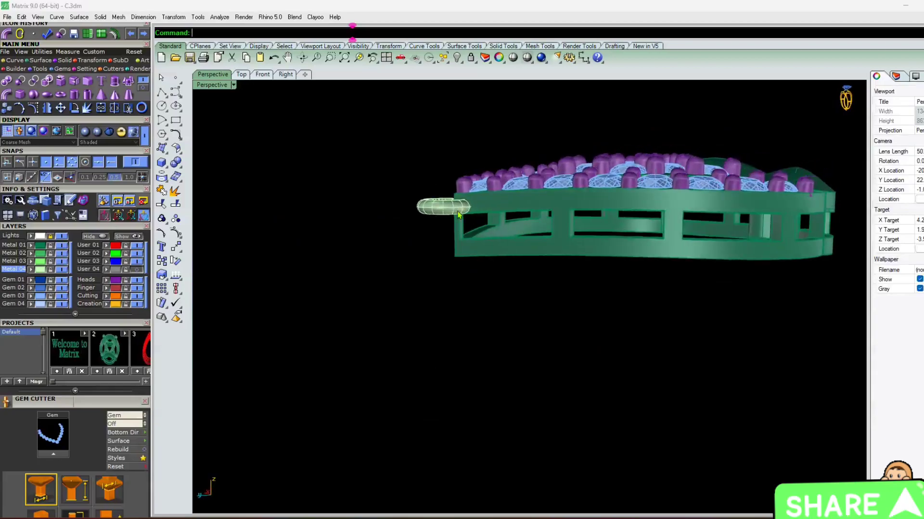
pyautogui.scroll(3, 458, 215)
pyautogui.click(457, 204)
pyautogui.moveTo(475, 178); pyautogui.dragTo(475, 215)
pyautogui.press('Escape')
# Step: Examine how the ring joins the pointed tip from both sides and at close range
pyautogui.moveTo(476, 217); pyautogui.dragTo(436, 198, button='right')
pyautogui.scroll(-7, 437, 197)
pyautogui.moveTo(602, 236); pyautogui.dragTo(639, 310, button='right')
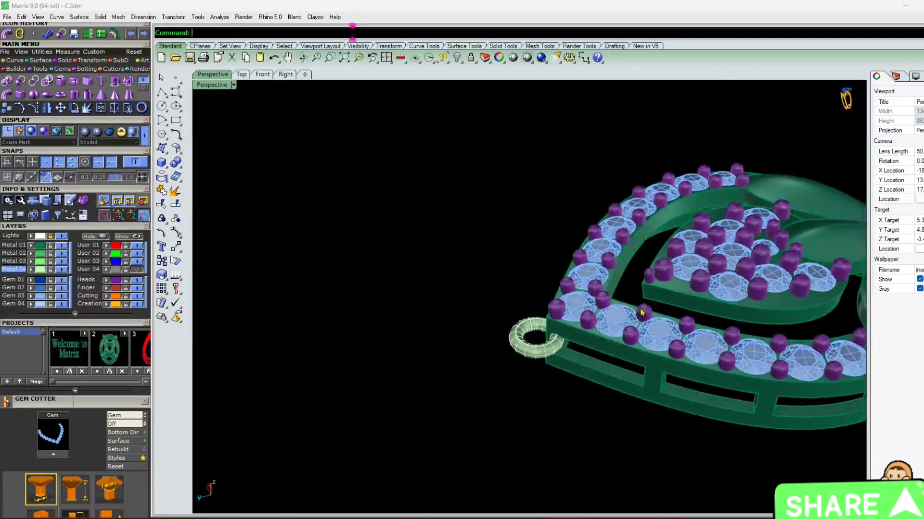
pyautogui.scroll(8, 577, 342)
pyautogui.scroll(-9, 522, 281)
pyautogui.moveTo(562, 269); pyautogui.dragTo(627, 263, button='right')
pyautogui.scroll(8, 625, 264)
pyautogui.moveTo(439, 465); pyautogui.dragTo(516, 402, button='right')
pyautogui.scroll(-8, 561, 308)
pyautogui.moveTo(659, 249); pyautogui.dragTo(655, 269, button='right')
pyautogui.scroll(7, 656, 261)
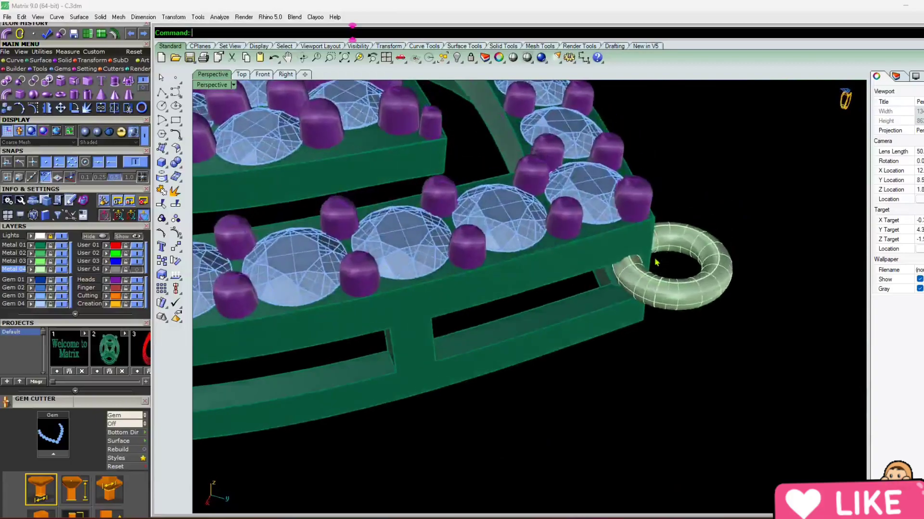
# Step: Hide the surface isocurves on the ring
pyautogui.scroll(3, 657, 262)
pyautogui.click(673, 294)
pyautogui.click(920, 276)
pyautogui.click(699, 422)
# Step: Make Metal 01 the current layer and hide the Metal 04 layer that holds the ring
pyautogui.moveTo(699, 421); pyautogui.dragTo(598, 331, button='right')
pyautogui.scroll(-7, 605, 394)
pyautogui.scroll(5, 564, 276)
pyautogui.moveTo(645, 351); pyautogui.dragTo(569, 303, button='right')
pyautogui.scroll(5, 578, 267)
pyautogui.scroll(-5, 577, 268)
pyautogui.scroll(3, 576, 269)
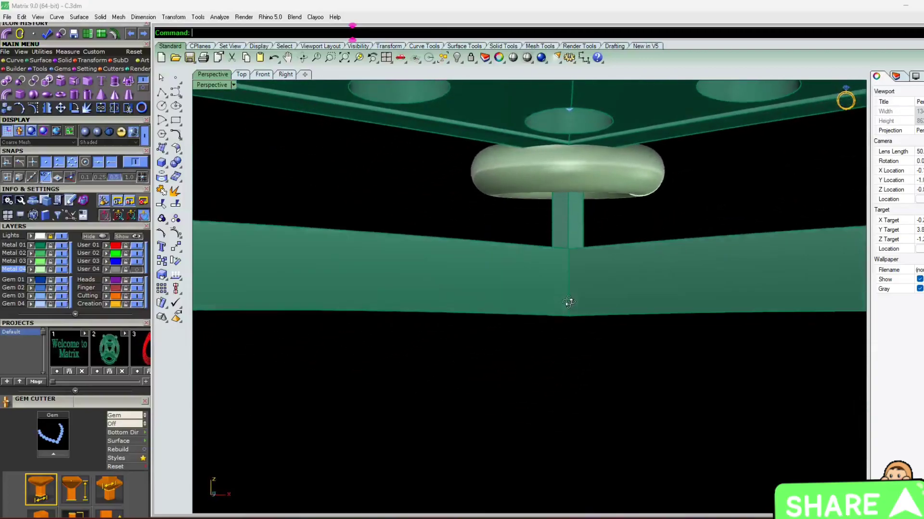
pyautogui.write('l')
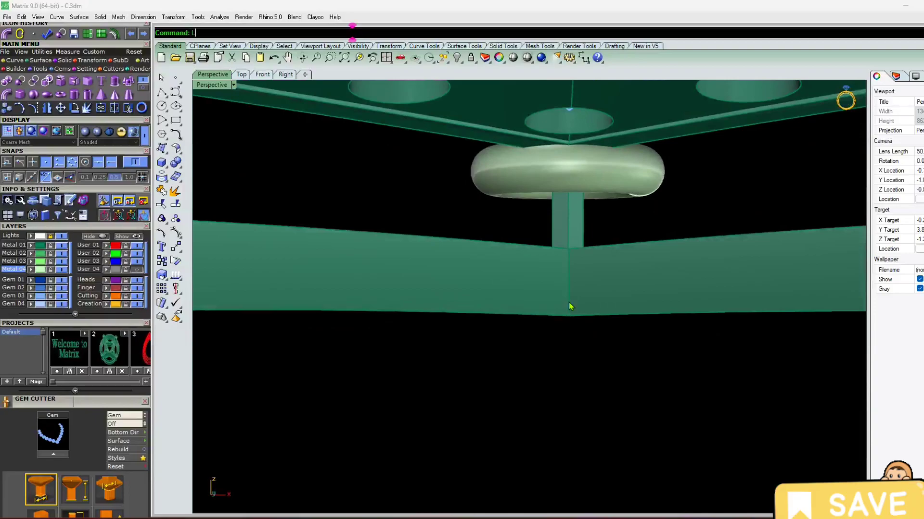
pyautogui.press('Return')
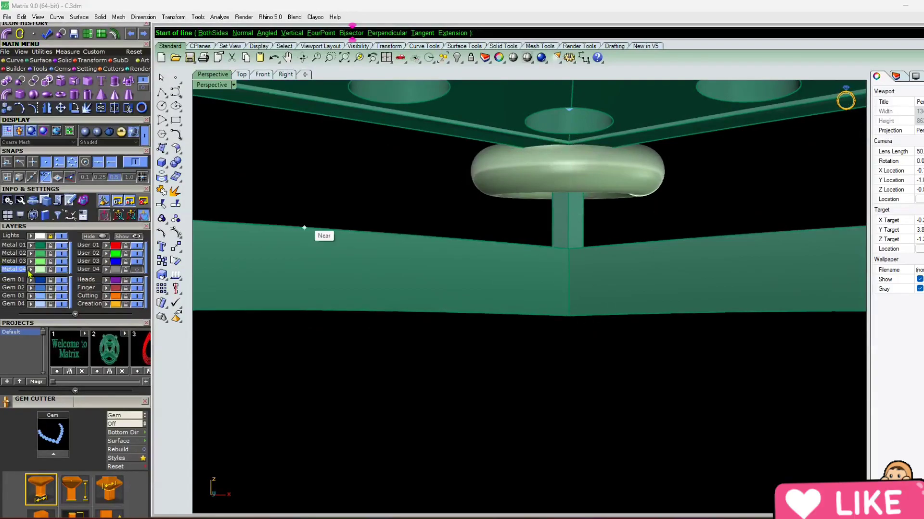
pyautogui.click(13, 245)
pyautogui.click(61, 269)
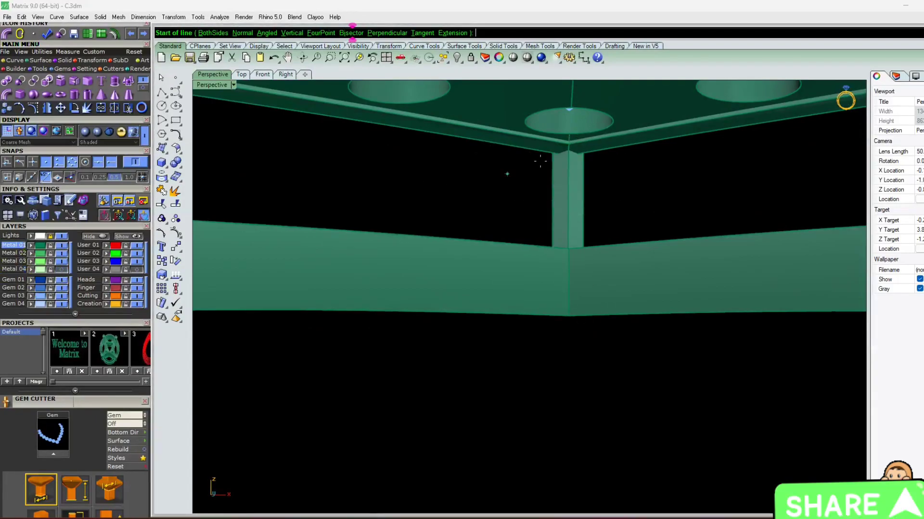
# Step: Try a vertical line joining the upper and lower rails at the inside of the tip, and delete it
pyautogui.click(568, 144)
pyautogui.click(575, 314)
pyautogui.moveTo(574, 314); pyautogui.dragTo(449, 236, button='right')
pyautogui.click(389, 178)
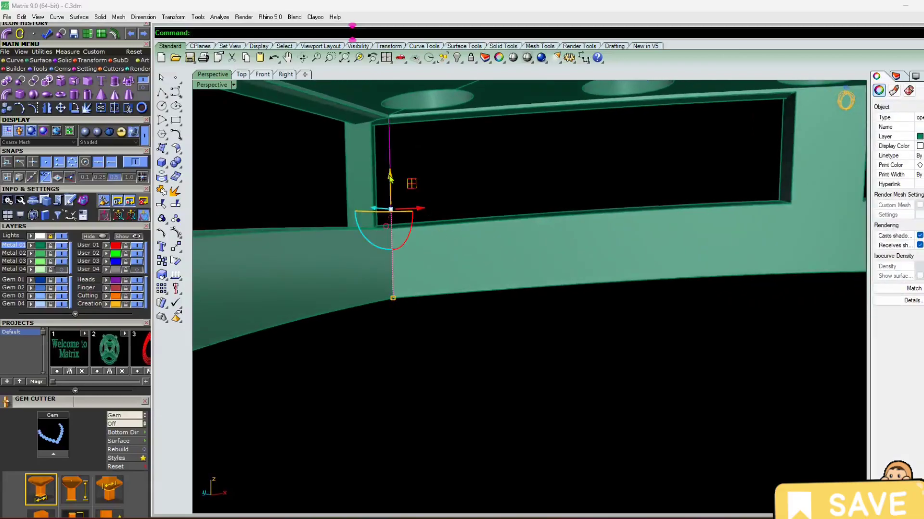
pyautogui.press('Delete')
pyautogui.press('Return')
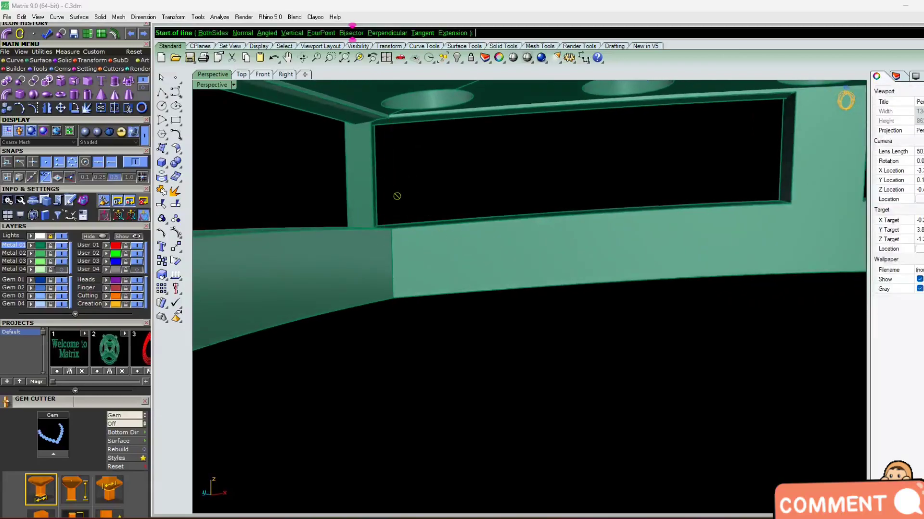
pyautogui.click(391, 299)
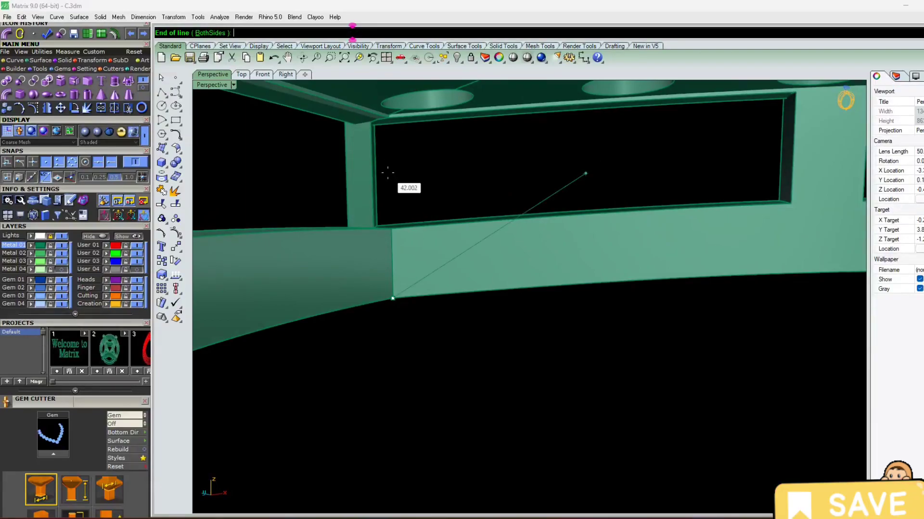
pyautogui.press('Escape')
# Step: Draw a vertical line from the upper rail's inner corner at the tip to the bottom inner corner of the lower rail
pyautogui.moveTo(421, 218); pyautogui.dragTo(395, 236, button='right')
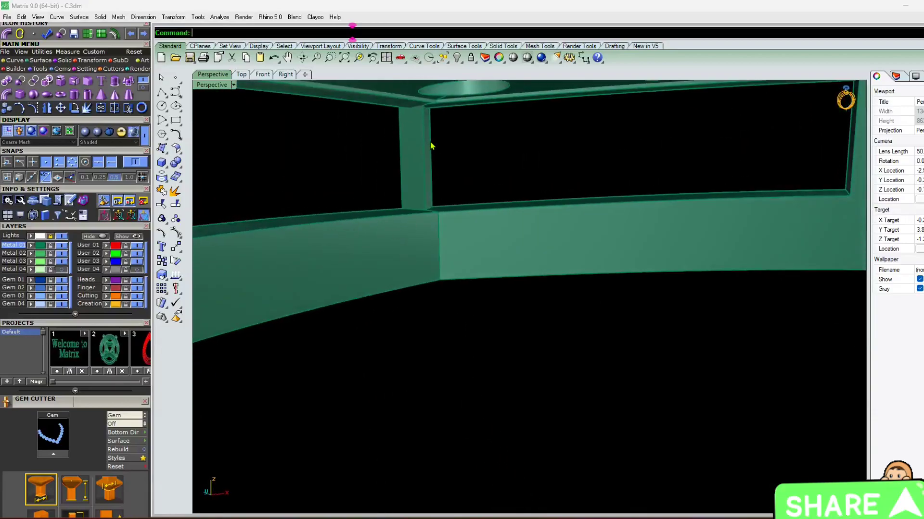
pyautogui.scroll(2, 431, 146)
pyautogui.rightClick(431, 137)
pyautogui.click(438, 90)
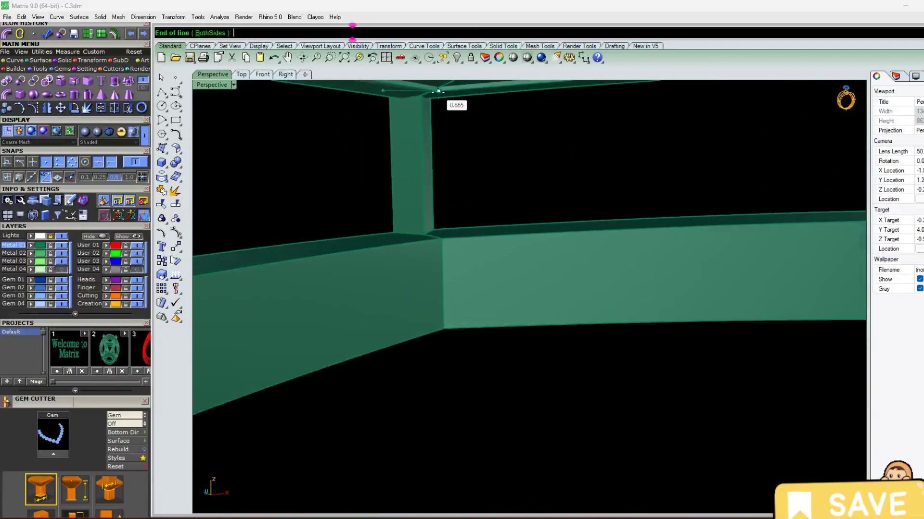
pyautogui.click(448, 331)
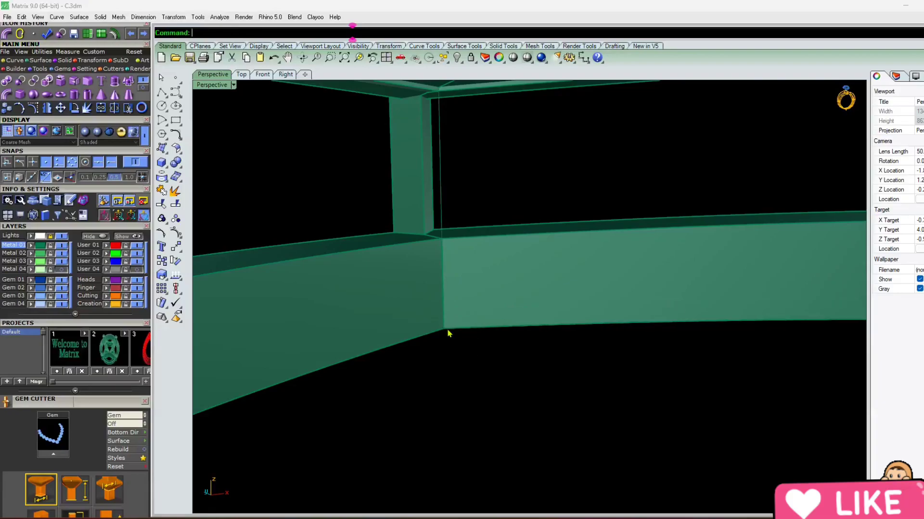
# Step: Pipe the vertical line into a round post inside the pointed tip
pyautogui.click(438, 170)
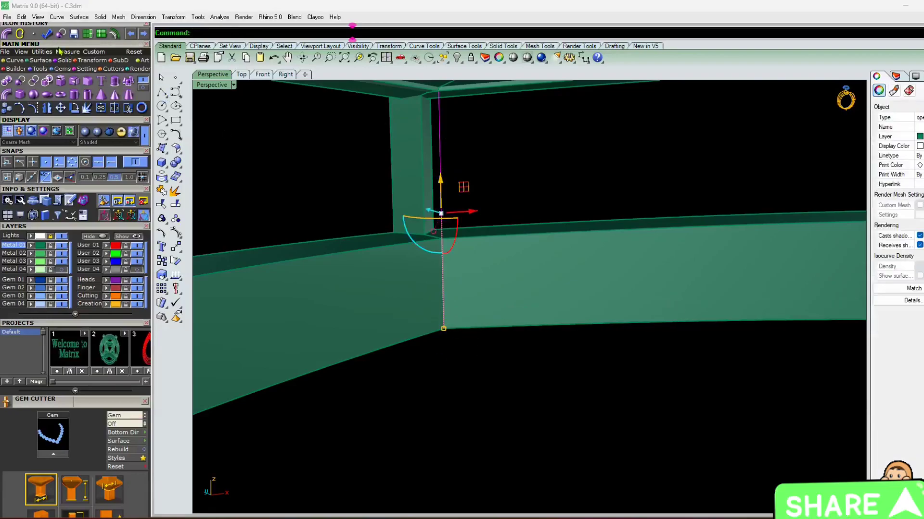
pyautogui.click(6, 33)
pyautogui.rightClick(332, 172)
pyautogui.rightClick(332, 173)
pyautogui.rightClick(324, 172)
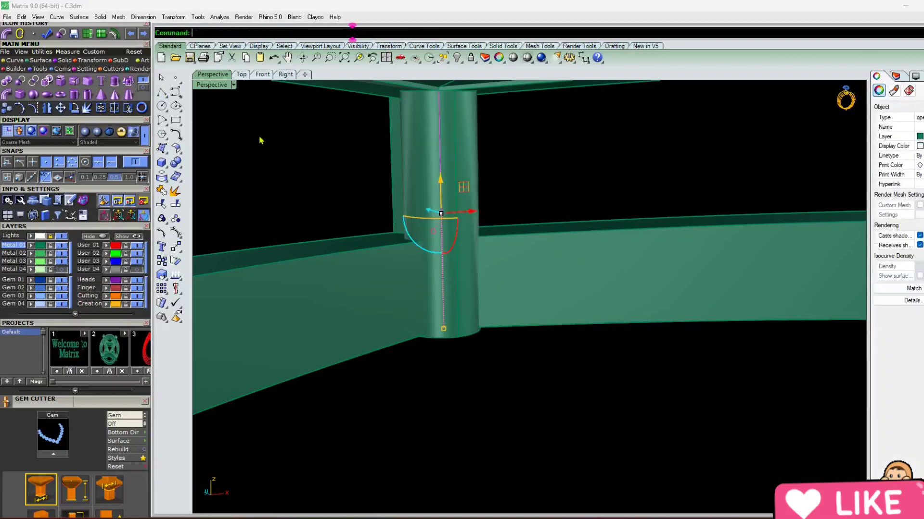
# Step: Show the Metal 04 layer again and move the round post slightly toward the pointed tip
pyautogui.moveTo(409, 332); pyautogui.dragTo(399, 306, button='right')
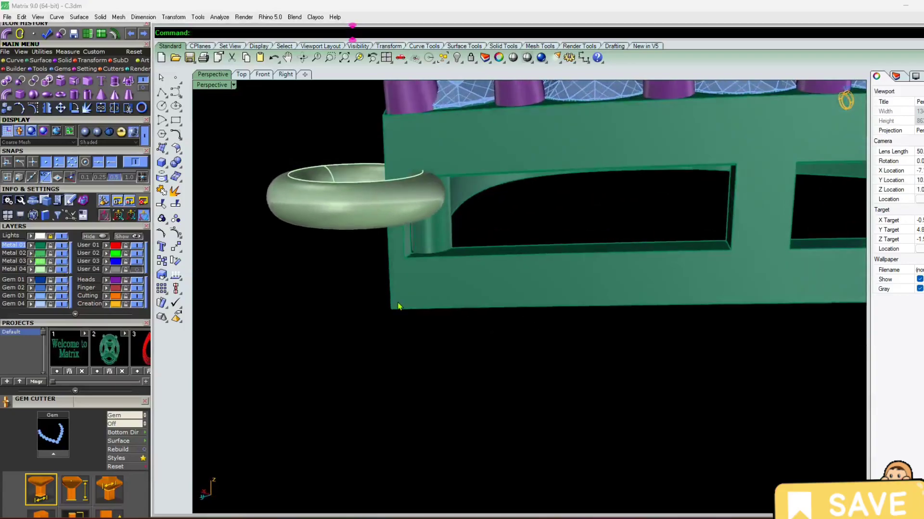
pyautogui.moveTo(469, 280); pyautogui.dragTo(435, 219, button='right')
pyautogui.click(436, 226)
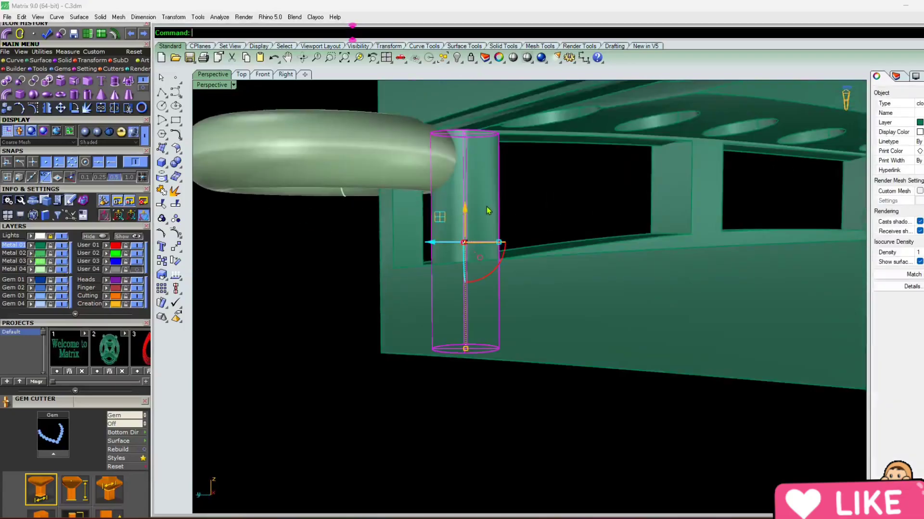
pyautogui.moveTo(433, 242); pyautogui.dragTo(418, 242)
pyautogui.press('Escape')
# Step: Hide the Gem 04 layer and raise the round post slightly against the upper rail
pyautogui.moveTo(460, 231); pyautogui.dragTo(553, 310, button='right')
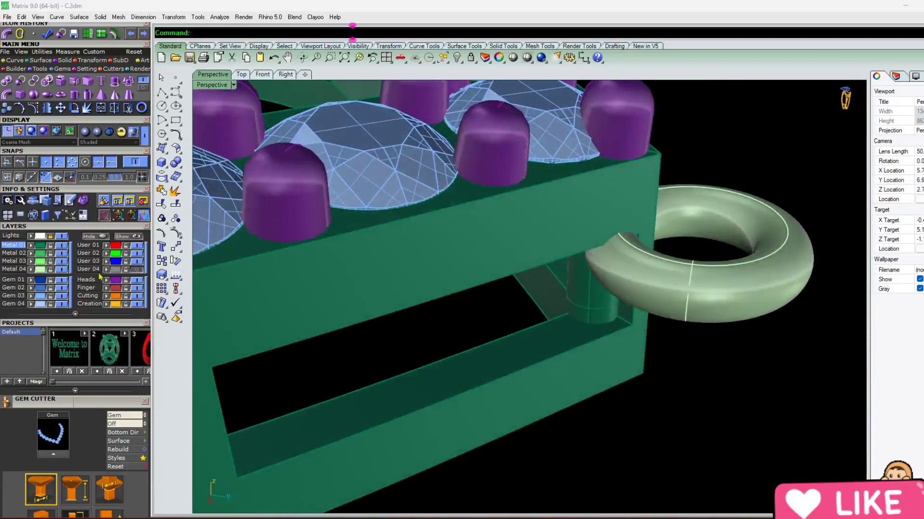
pyautogui.click(61, 295)
pyautogui.moveTo(193, 266); pyautogui.dragTo(592, 274, button='right')
pyautogui.click(592, 274)
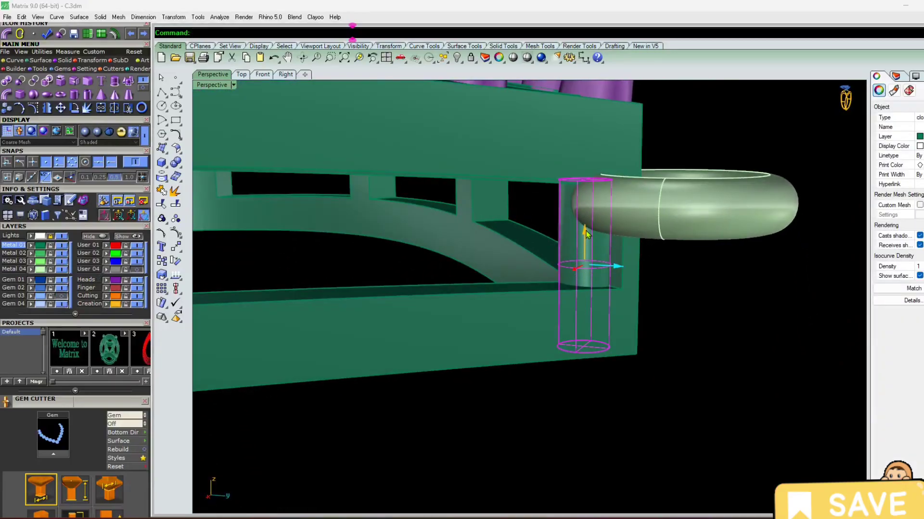
pyautogui.moveTo(588, 233); pyautogui.dragTo(588, 231)
# Step: Move the round post about 0.11 mm further toward the pointed tip
pyautogui.moveTo(559, 258); pyautogui.dragTo(610, 239, button='right')
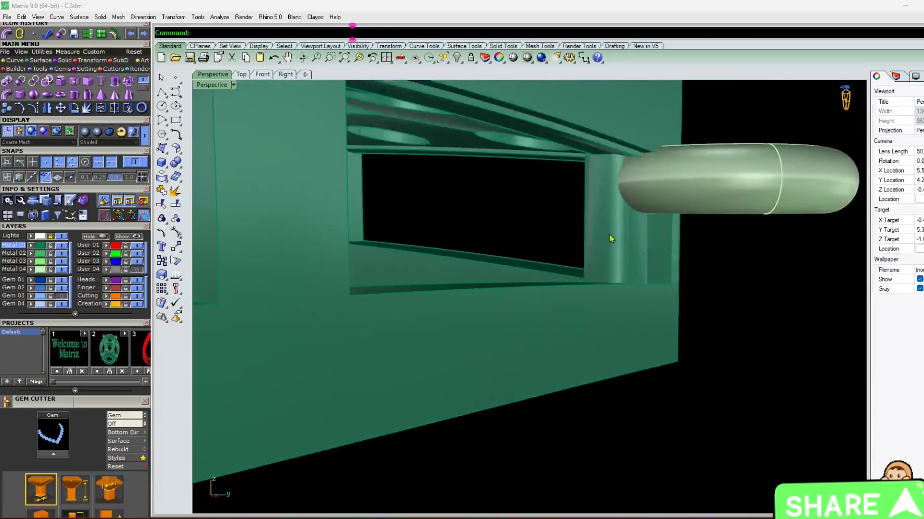
pyautogui.click(621, 260)
pyautogui.moveTo(659, 259); pyautogui.dragTo(670, 262)
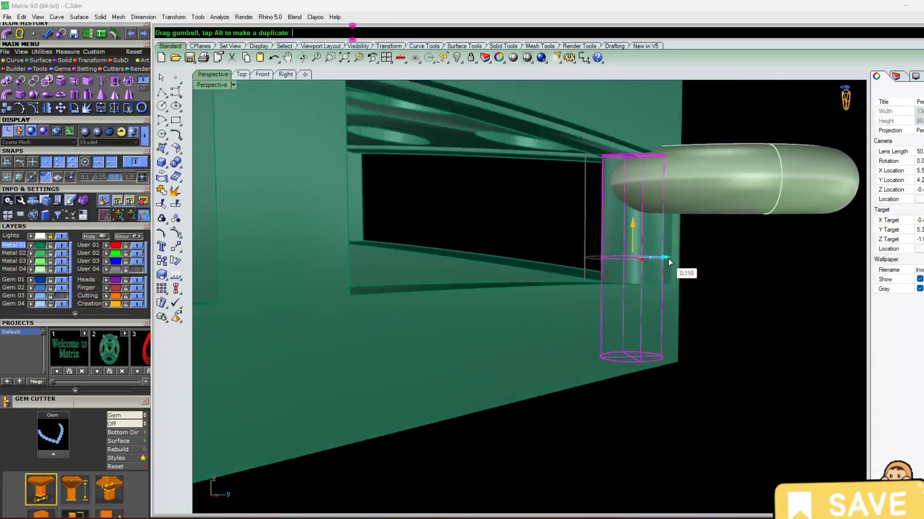
pyautogui.moveTo(662, 272); pyautogui.dragTo(356, 267, button='right')
# Step: Delete the vertical guide line beside the round post
pyautogui.moveTo(484, 366); pyautogui.dragTo(489, 211, button='right')
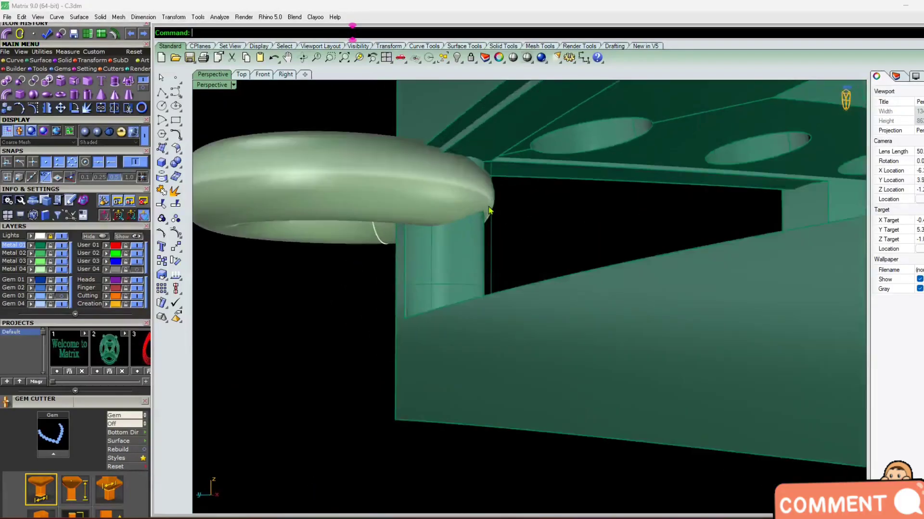
pyautogui.click(498, 255)
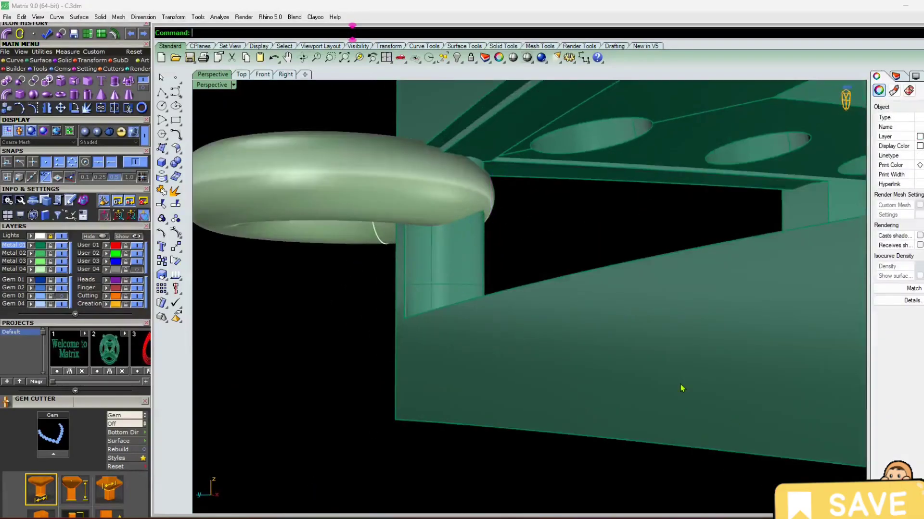
pyautogui.moveTo(409, 281); pyautogui.dragTo(497, 188, button='right')
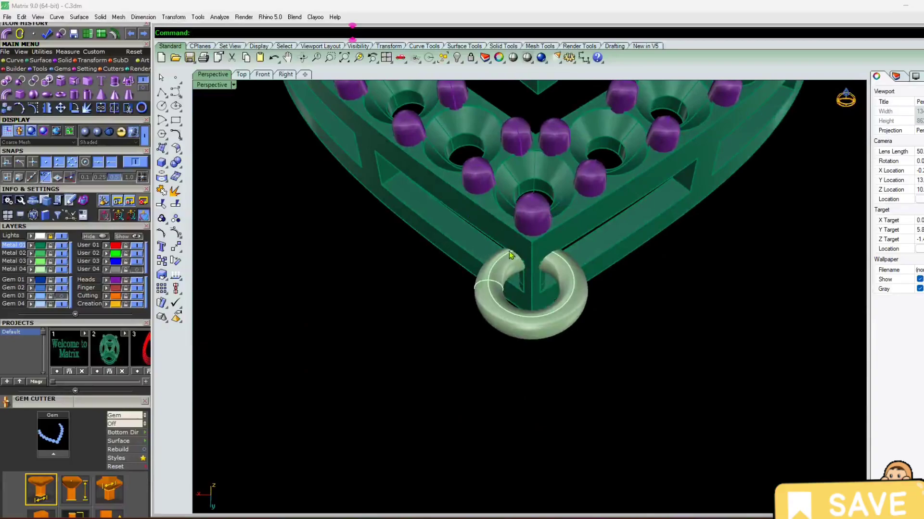
# Step: Put the ring on the Metal 01 layer and hide the surface isocurves on the whole piece
pyautogui.moveTo(503, 252); pyautogui.dragTo(541, 236, button='right')
pyautogui.scroll(3, 529, 260)
pyautogui.click(507, 293)
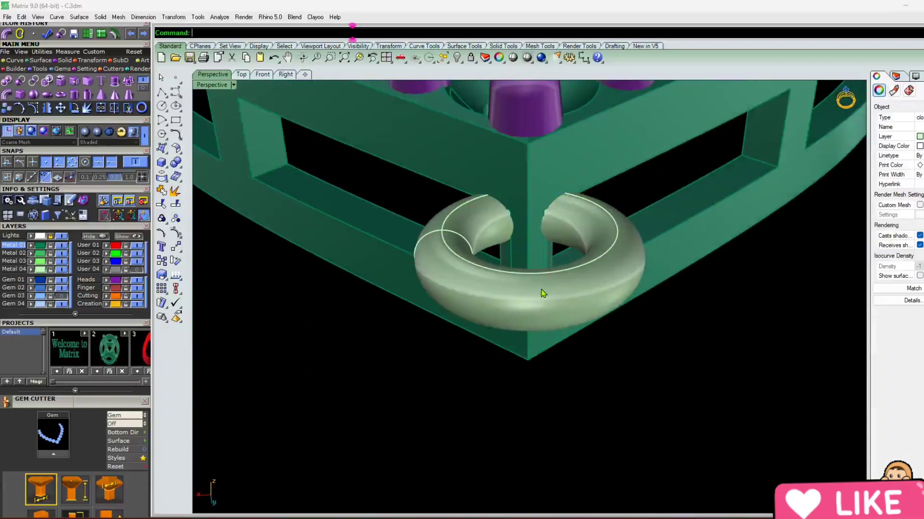
pyautogui.scroll(-12, 540, 294)
pyautogui.moveTo(703, 138); pyautogui.dragTo(417, 379)
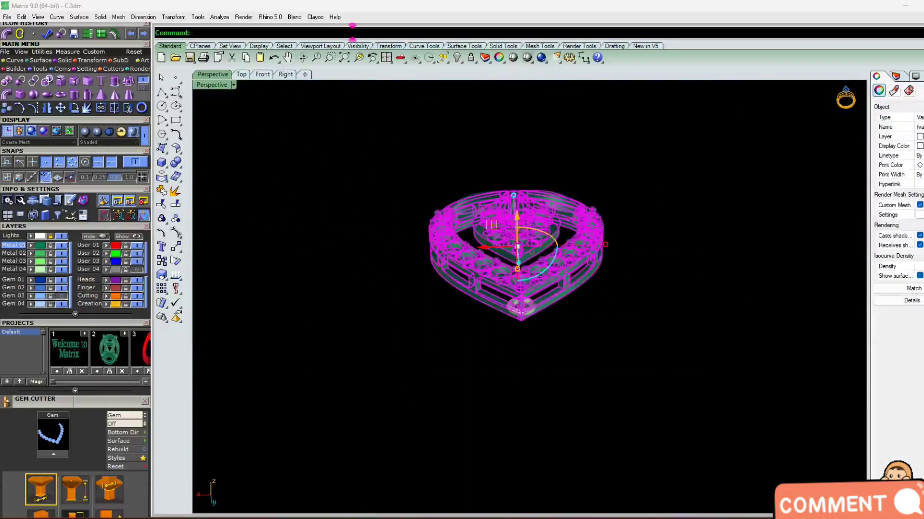
pyautogui.click(918, 278)
pyautogui.click(668, 405)
pyautogui.moveTo(667, 405); pyautogui.dragTo(357, 286, button='right')
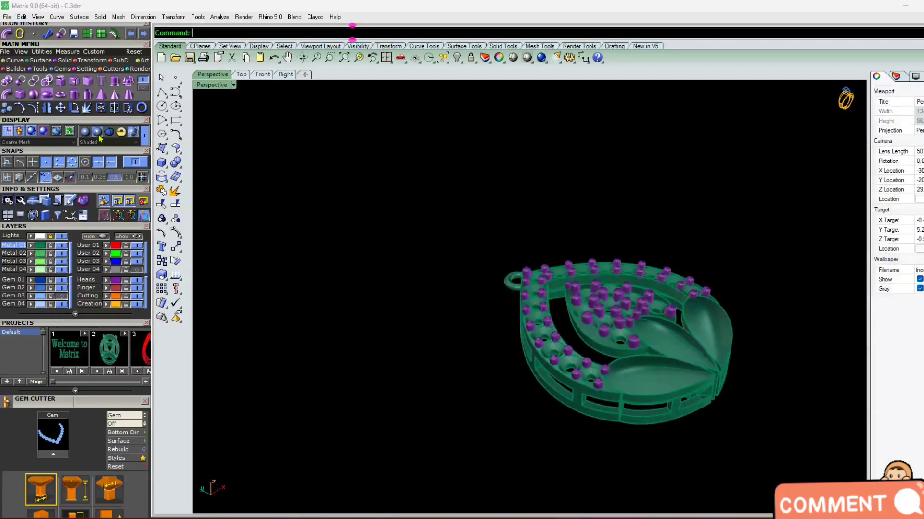
# Step: Show the Gem 04 layer again and display the Perspective view in the Machine shading style
pyautogui.click(82, 136)
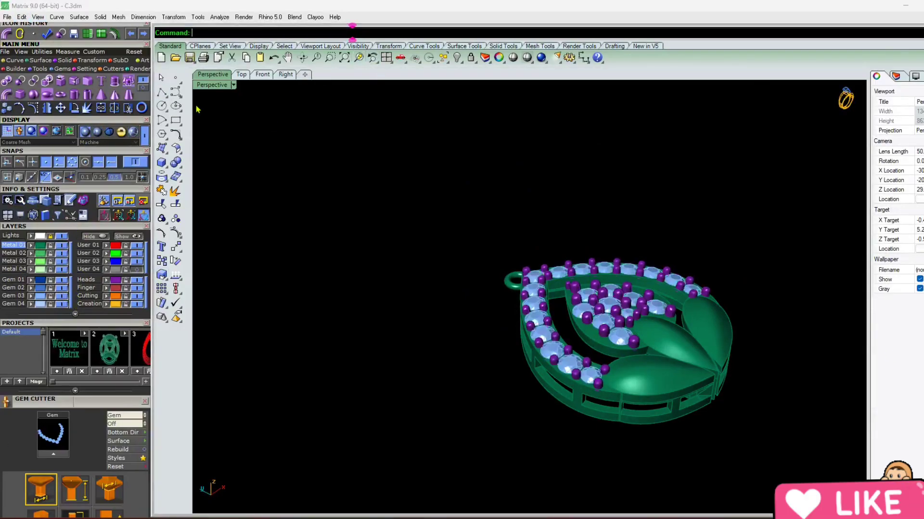
pyautogui.click(386, 57)
pyautogui.doubleClick(535, 87)
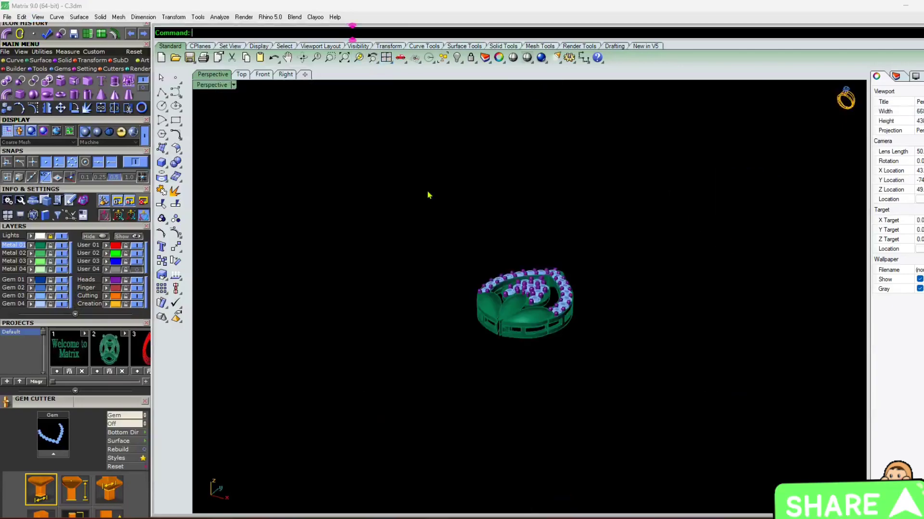
# Step: Examine the stone-set face and the gallery joint where the leaves meet
pyautogui.moveTo(515, 387); pyautogui.dragTo(382, 202, button='right')
pyautogui.scroll(6, 385, 292)
pyautogui.moveTo(399, 356); pyautogui.dragTo(489, 274, button='right')
pyautogui.scroll(-4, 384, 377)
pyautogui.scroll(4, 489, 275)
pyautogui.scroll(-5, 489, 274)
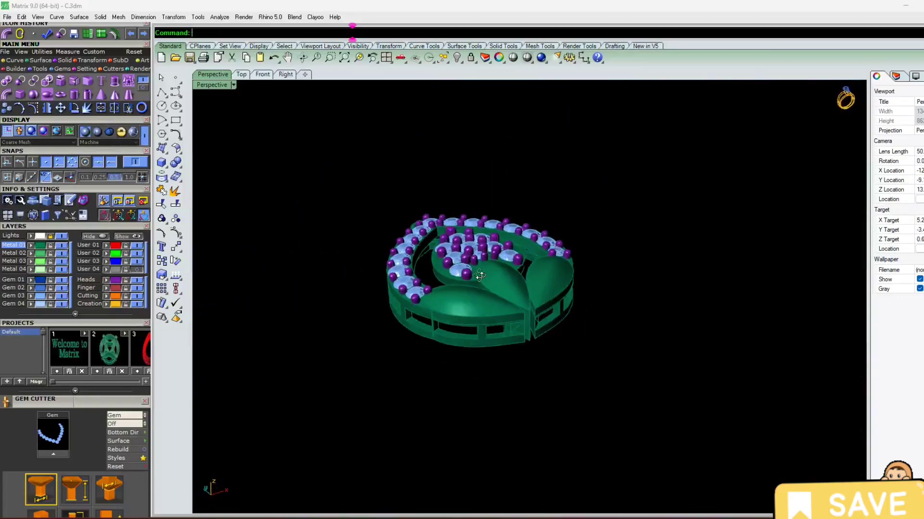
pyautogui.scroll(6, 508, 306)
pyautogui.moveTo(508, 306); pyautogui.dragTo(418, 274, button='right')
pyautogui.scroll(5, 476, 212)
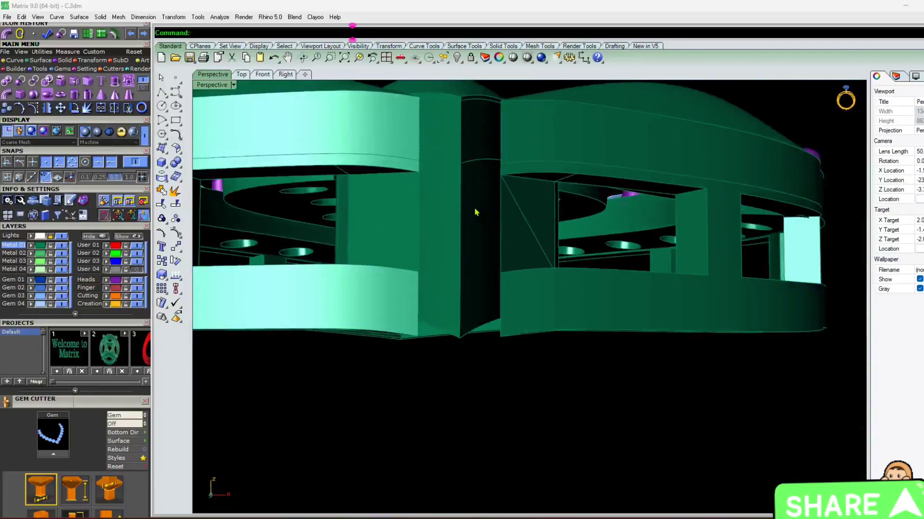
pyautogui.click(521, 221)
pyautogui.press('Escape')
pyautogui.scroll(-5, 600, 252)
pyautogui.moveTo(600, 252); pyautogui.dragTo(428, 289, button='right')
pyautogui.scroll(5, 426, 289)
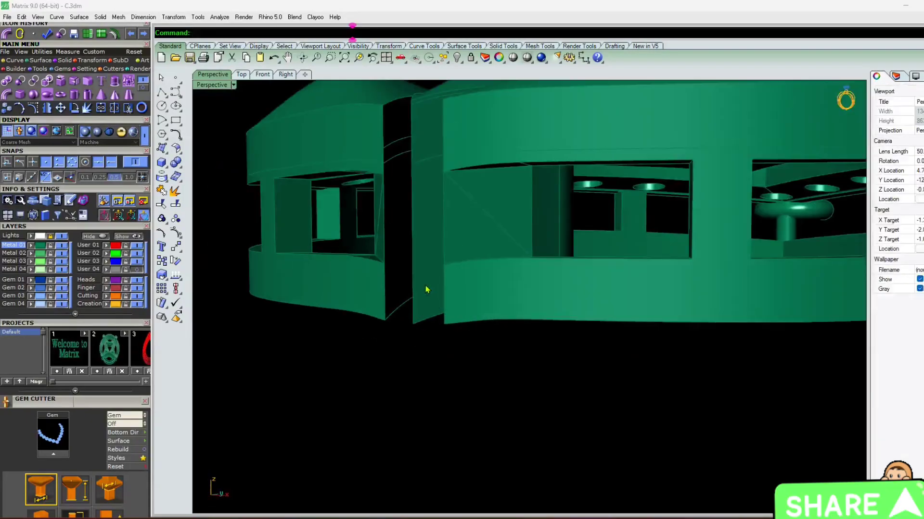
# Step: Examine the underside of the piece, including the gallery rails and the stone seats
pyautogui.scroll(-4, 426, 289)
pyautogui.moveTo(499, 293); pyautogui.dragTo(493, 346, button='right')
pyautogui.scroll(4, 395, 244)
pyautogui.scroll(-5, 281, 275)
pyautogui.moveTo(281, 275); pyautogui.dragTo(529, 217, button='right')
pyautogui.moveTo(452, 168); pyautogui.dragTo(481, 289, button='right')
pyautogui.scroll(4, 455, 261)
pyautogui.scroll(-4, 456, 262)
pyautogui.scroll(3, 443, 309)
pyautogui.scroll(-5, 533, 313)
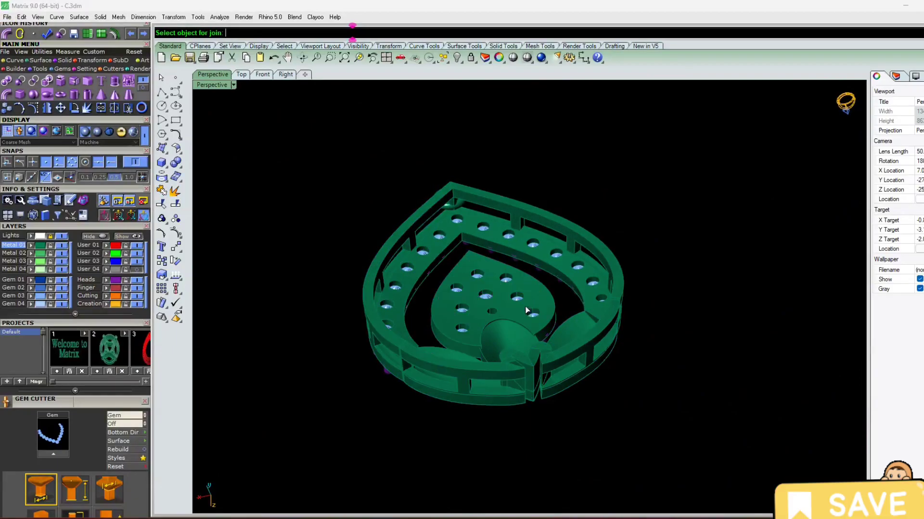
pyautogui.click(541, 218)
pyautogui.moveTo(541, 219); pyautogui.dragTo(538, 284, button='right')
pyautogui.press('Escape')
pyautogui.scroll(-5, 519, 230)
pyautogui.moveTo(660, 158); pyautogui.dragTo(435, 343)
pyautogui.write('c')
pyautogui.press('Return')
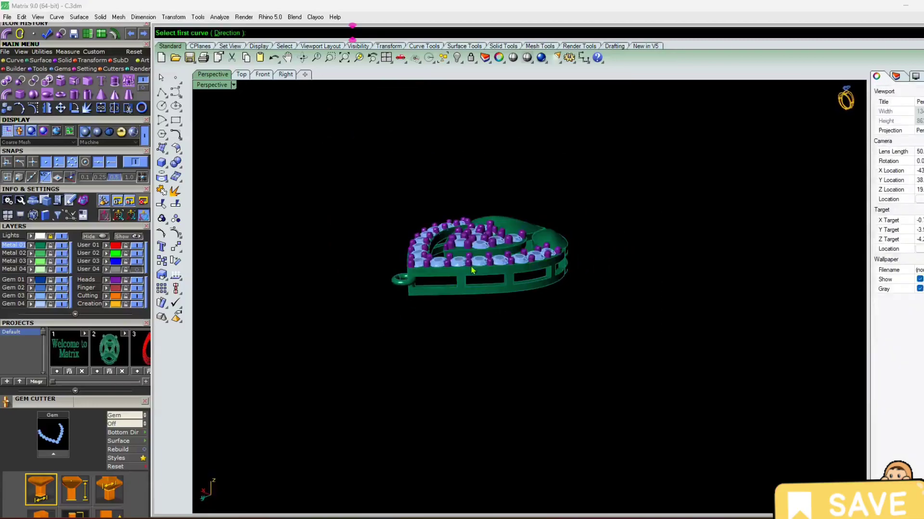
pyautogui.moveTo(329, 410); pyautogui.dragTo(330, 410)
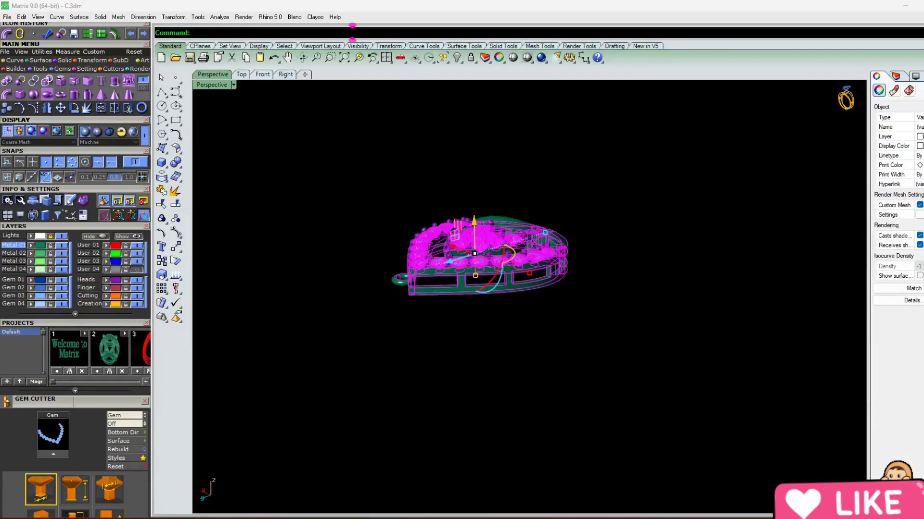
pyautogui.press('Escape')
# Step: Examine the pendant's stone-set face, leaves and hanging ring in Perspective, and switch to the Top view
pyautogui.scroll(4, 443, 319)
pyautogui.moveTo(443, 318); pyautogui.dragTo(438, 354, button='right')
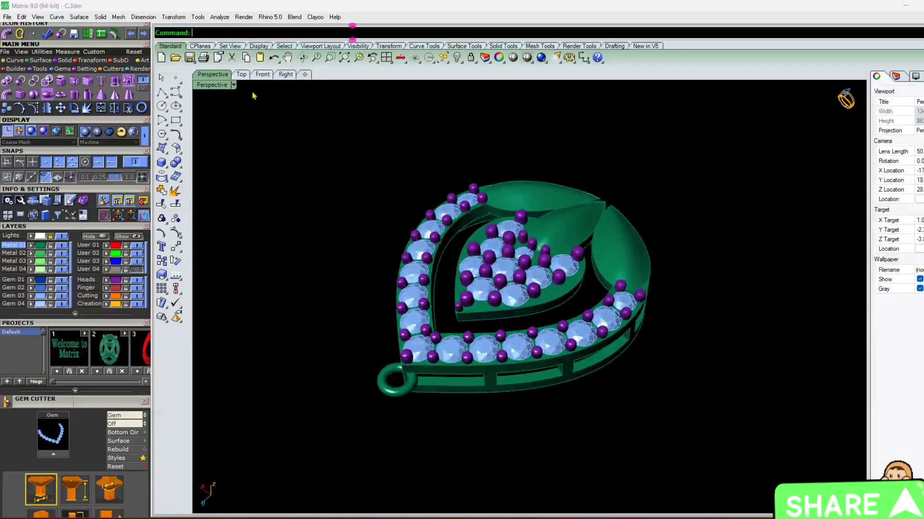
pyautogui.click(241, 74)
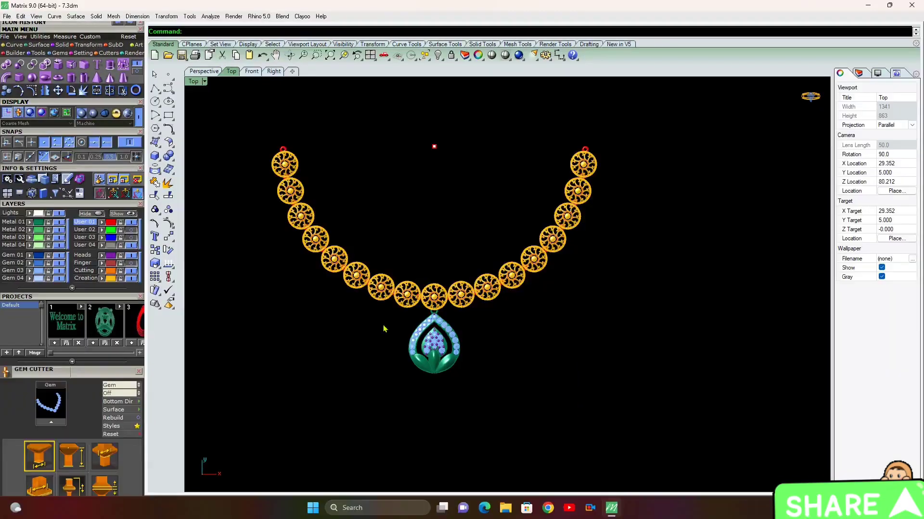
# Step: Examine the necklace with the pendant hanging from its central link, first in the Top view and at an angle in Perspective
pyautogui.scroll(5, 452, 347)
pyautogui.scroll(-5, 457, 347)
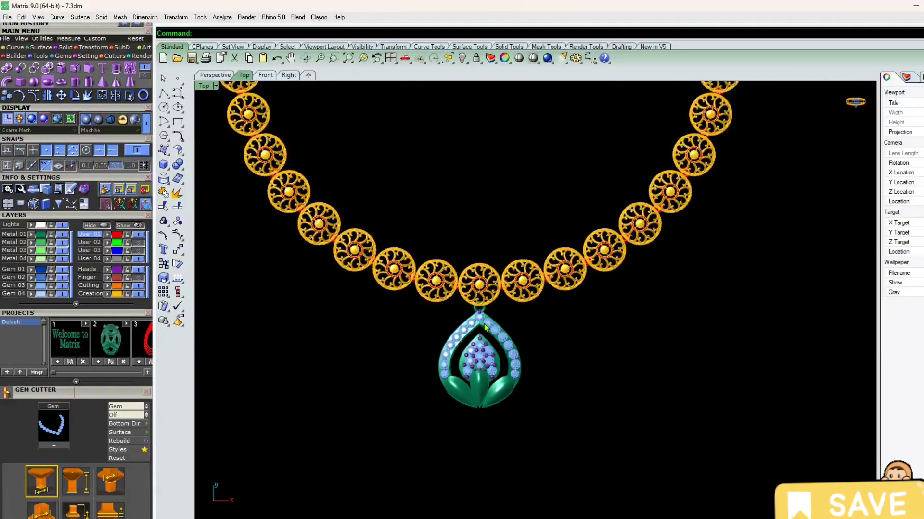
pyautogui.click(212, 76)
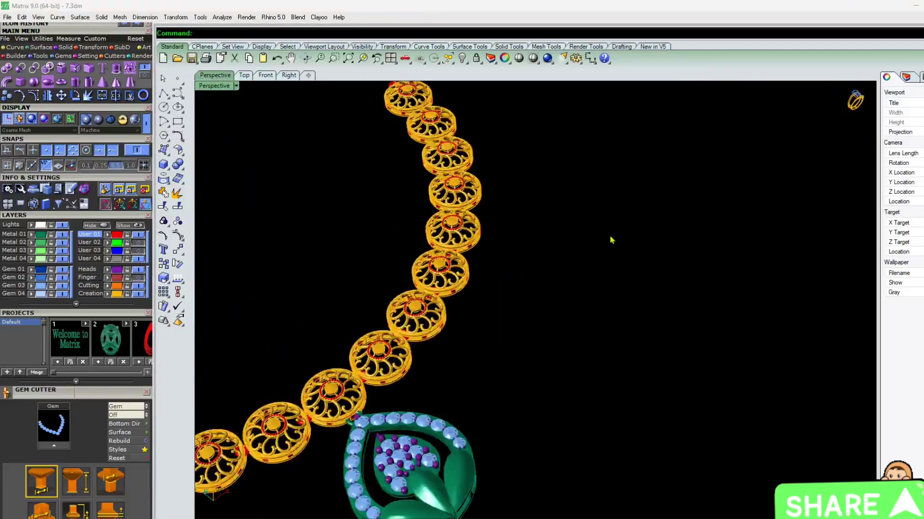
pyautogui.scroll(-4, 552, 355)
pyautogui.moveTo(546, 339); pyautogui.dragTo(505, 349, button='right')
pyautogui.scroll(10, 493, 353)
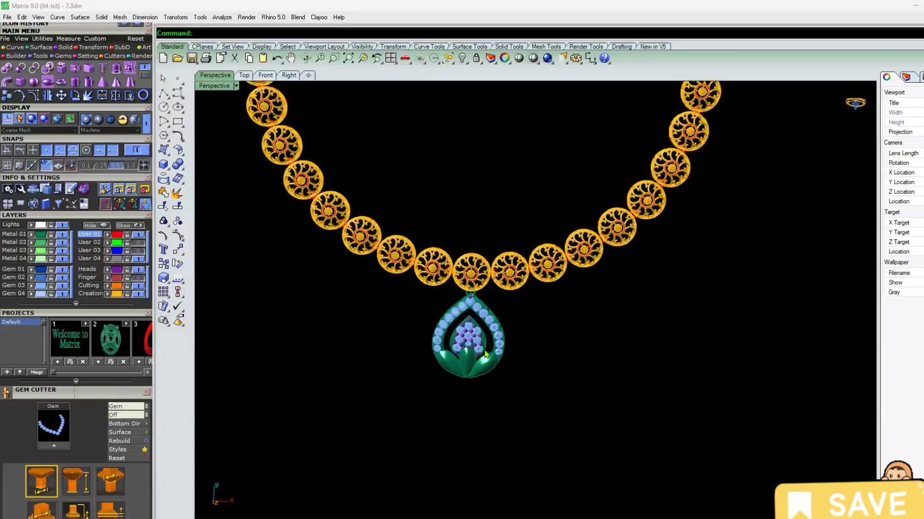
pyautogui.moveTo(428, 387); pyautogui.dragTo(323, 173, button='right')
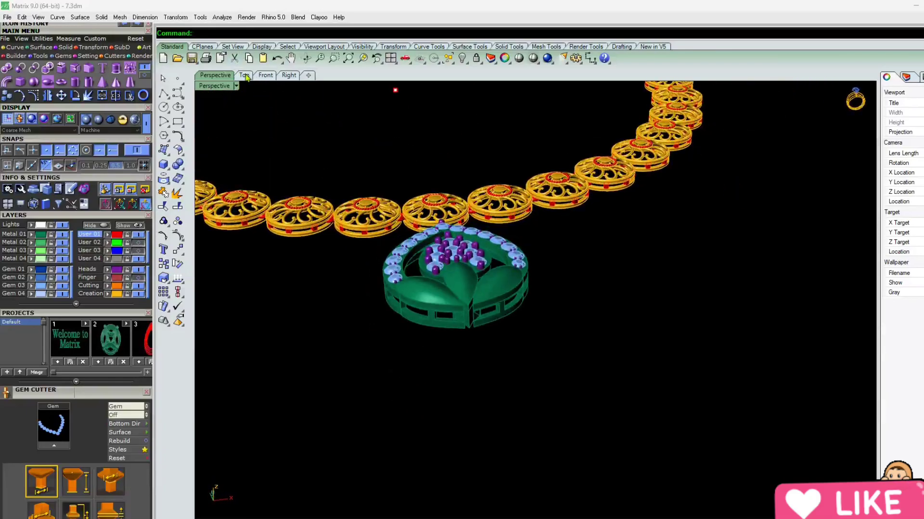